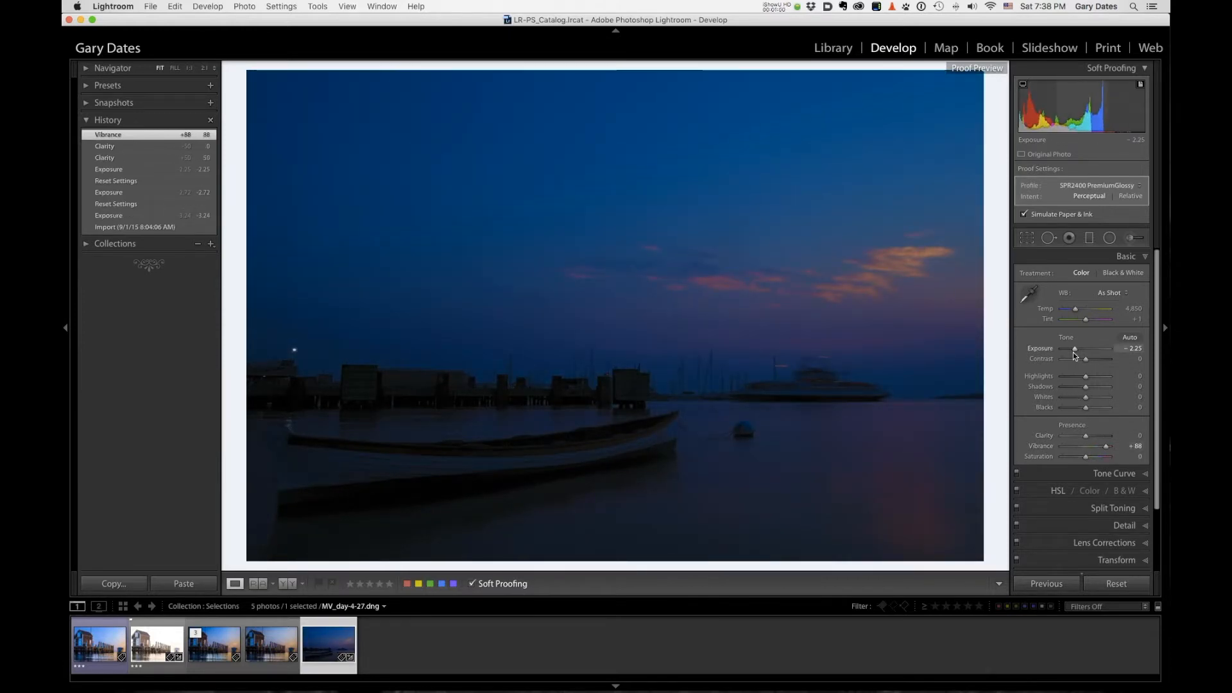
- Set the boat photo's Exposure to -1.30, Clarity to +74 and Contrast to +27
{"action": "left_click_drag", "start_coordinate": [1075, 348], "coordinate": [1079, 353]}
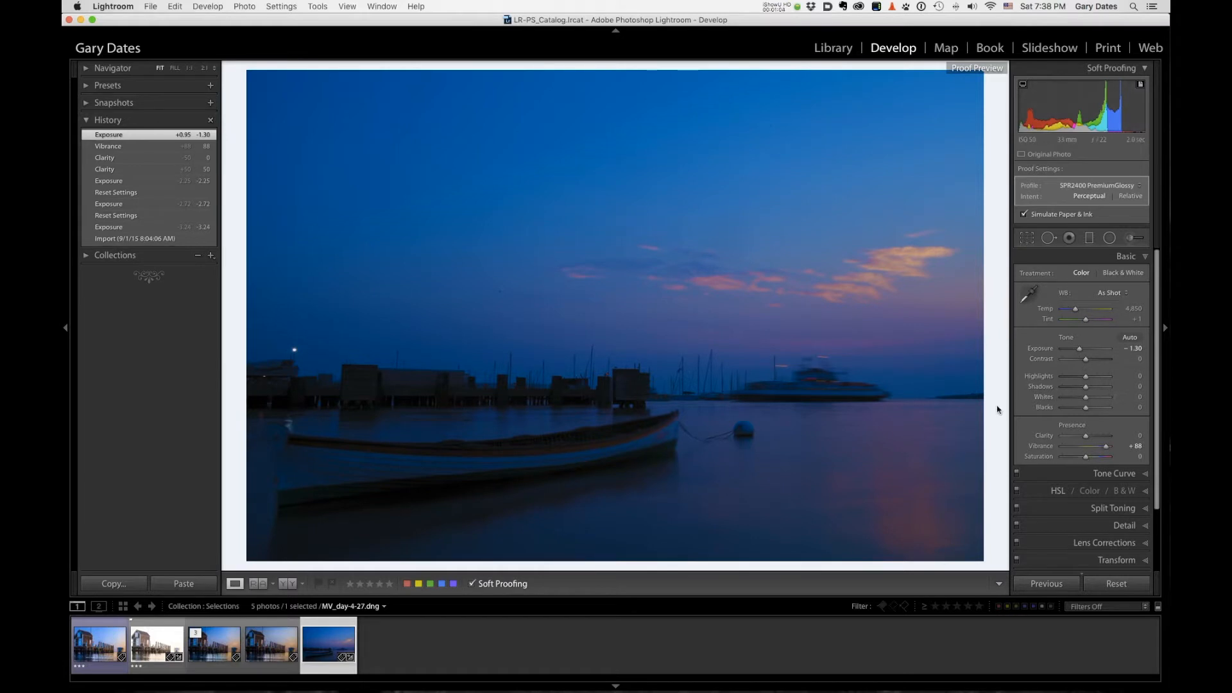
{"action": "left_click", "coordinate": [1096, 437]}
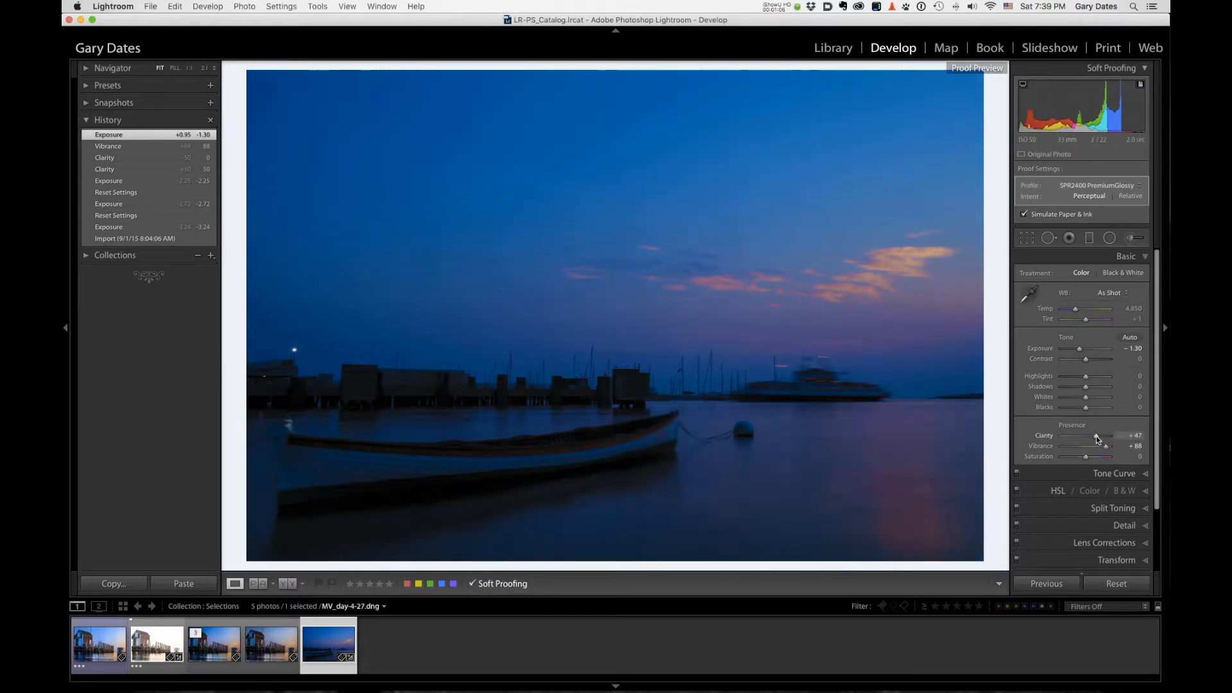
{"action": "left_click_drag", "start_coordinate": [1097, 437], "coordinate": [1102, 442]}
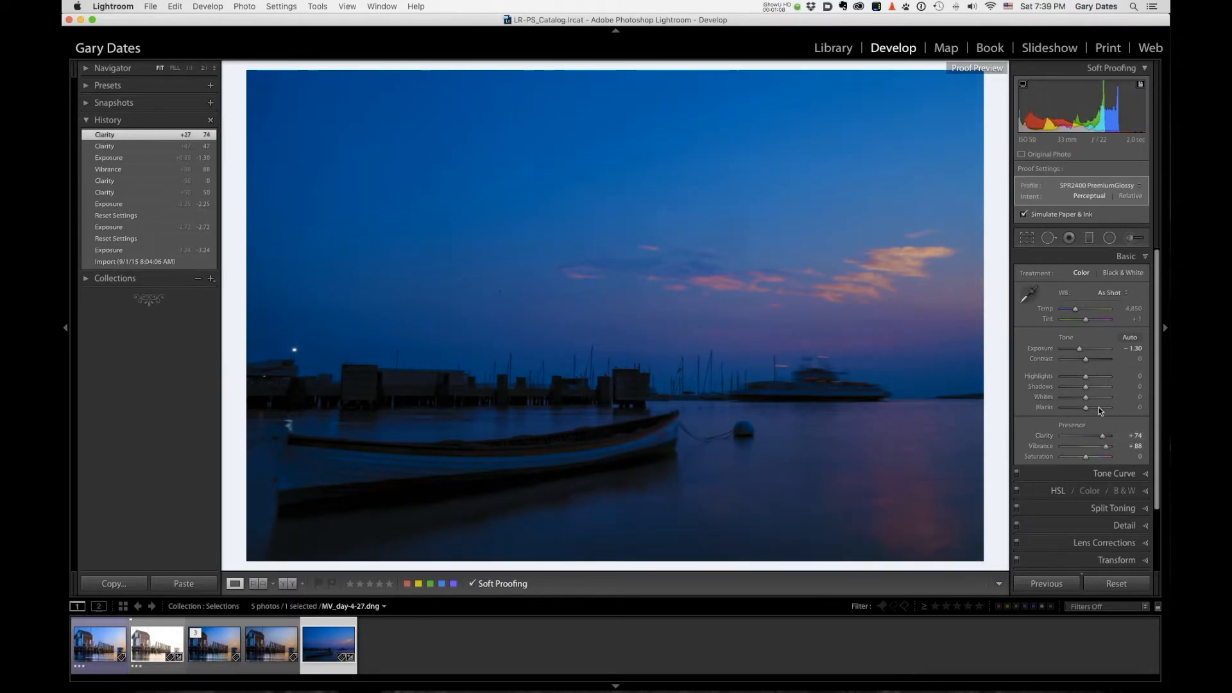
{"action": "left_click_drag", "start_coordinate": [1095, 360], "coordinate": [1093, 362]}
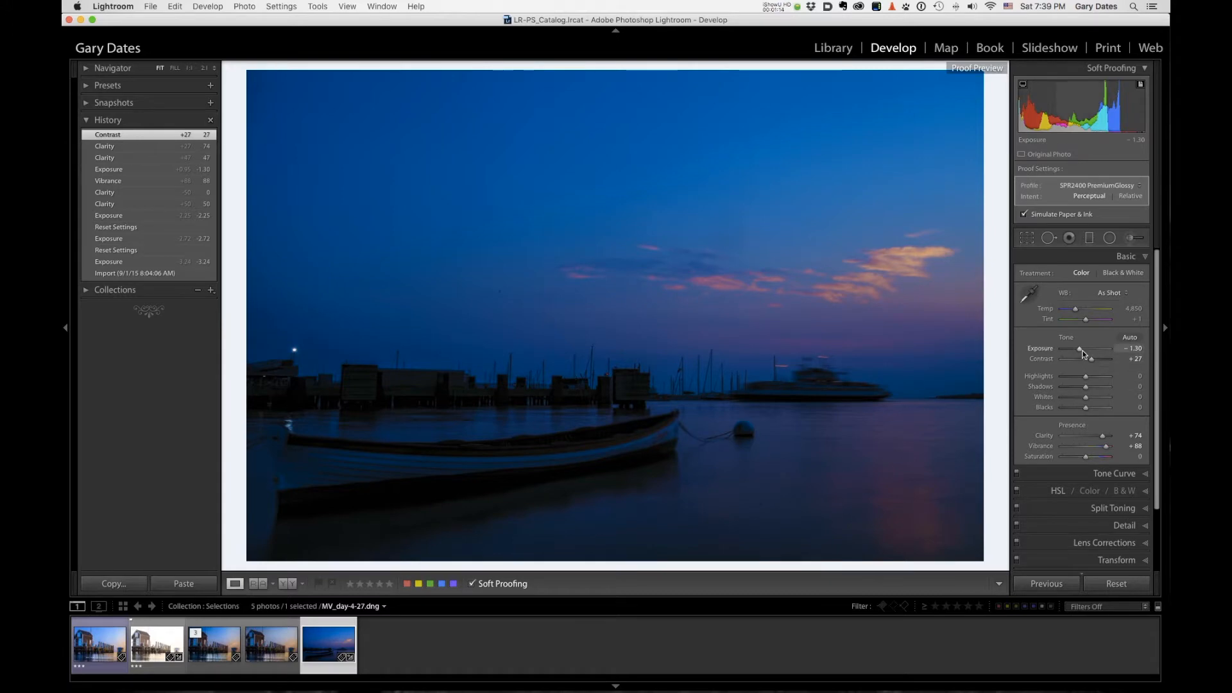
- Darken the pier photo MV_day-4-16.dng to an Exposure of -2.60 and set its Vibrance to +77
{"action": "left_click", "coordinate": [164, 650]}
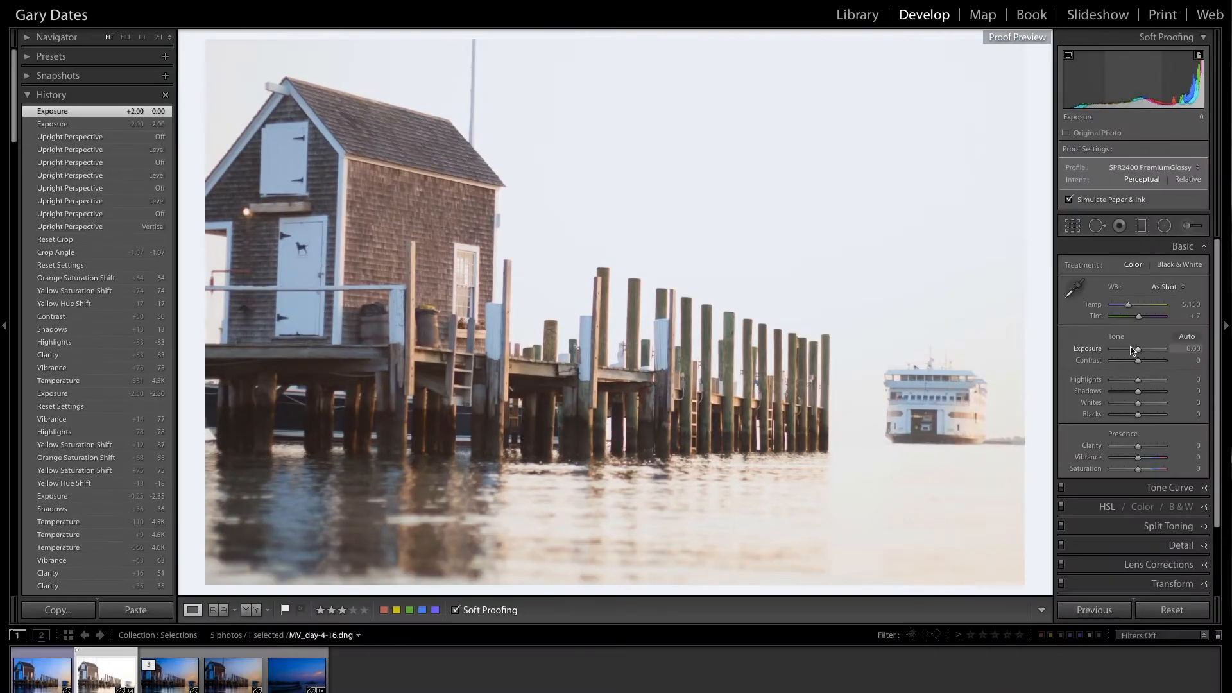
{"action": "left_click_drag", "start_coordinate": [1086, 348], "coordinate": [1125, 351]}
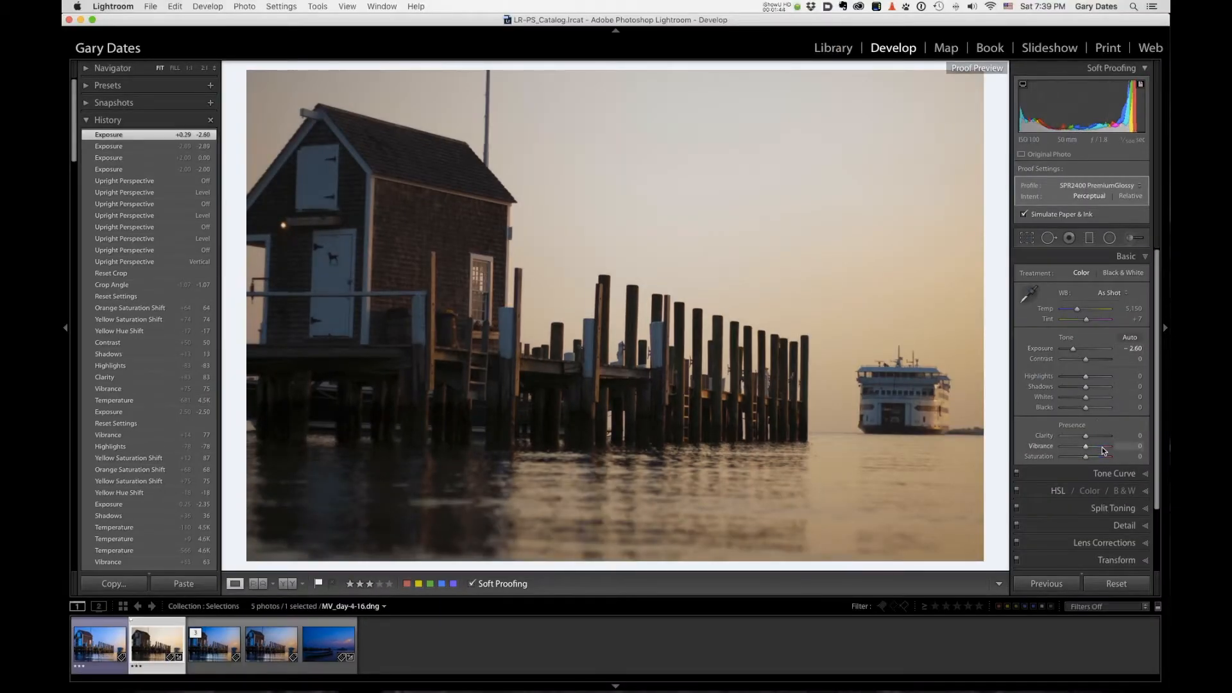
{"action": "left_click", "coordinate": [1102, 448]}
{"action": "left_click_drag", "start_coordinate": [1104, 450], "coordinate": [1104, 450]}
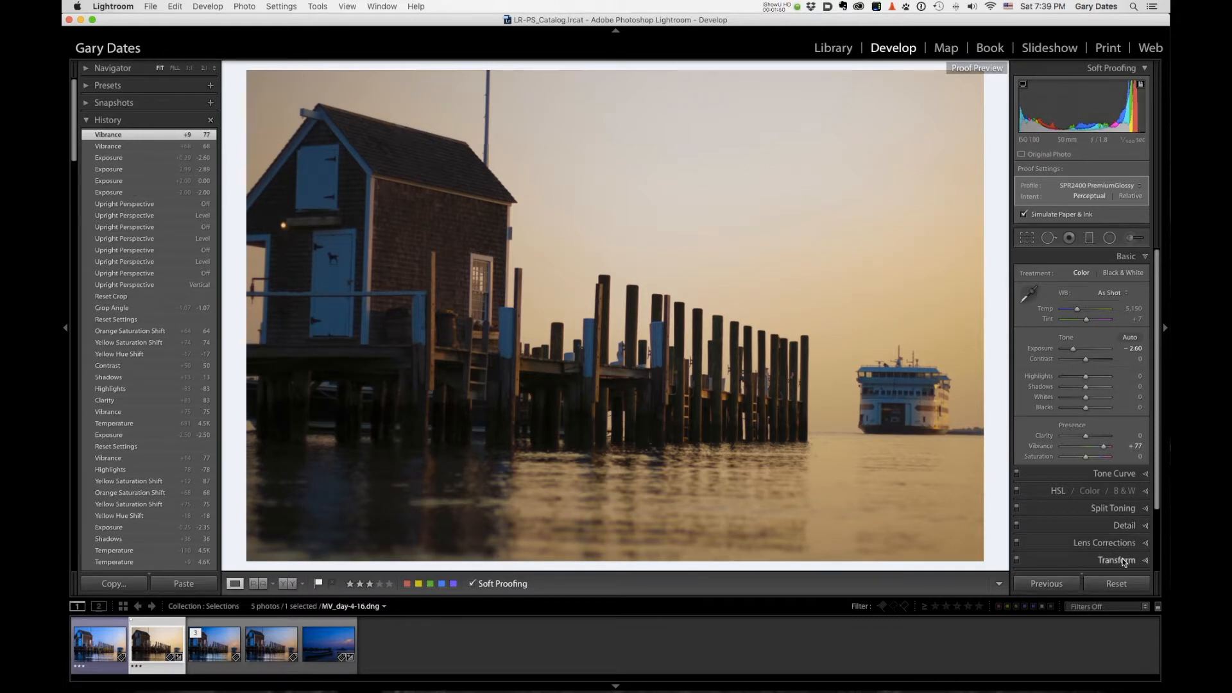
- Straighten the pier photo with the Level Upright correction and raise its Vibrance to +100
{"action": "left_click", "coordinate": [1117, 560]}
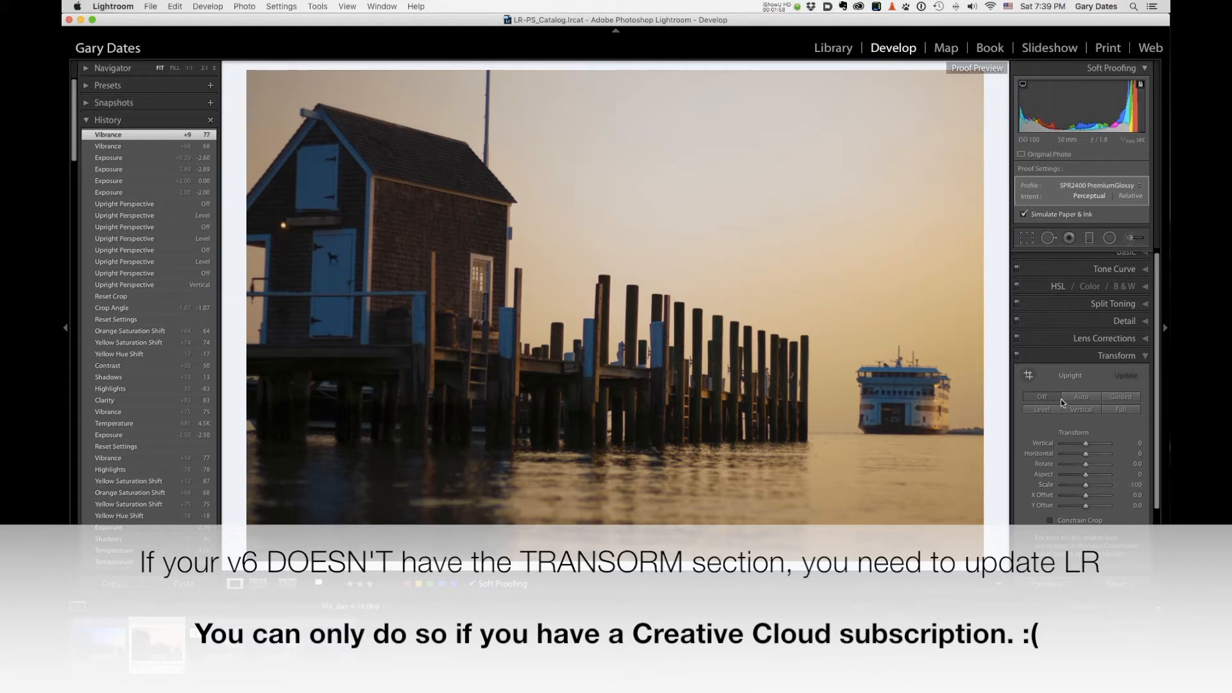
{"action": "left_click", "coordinate": [1044, 411]}
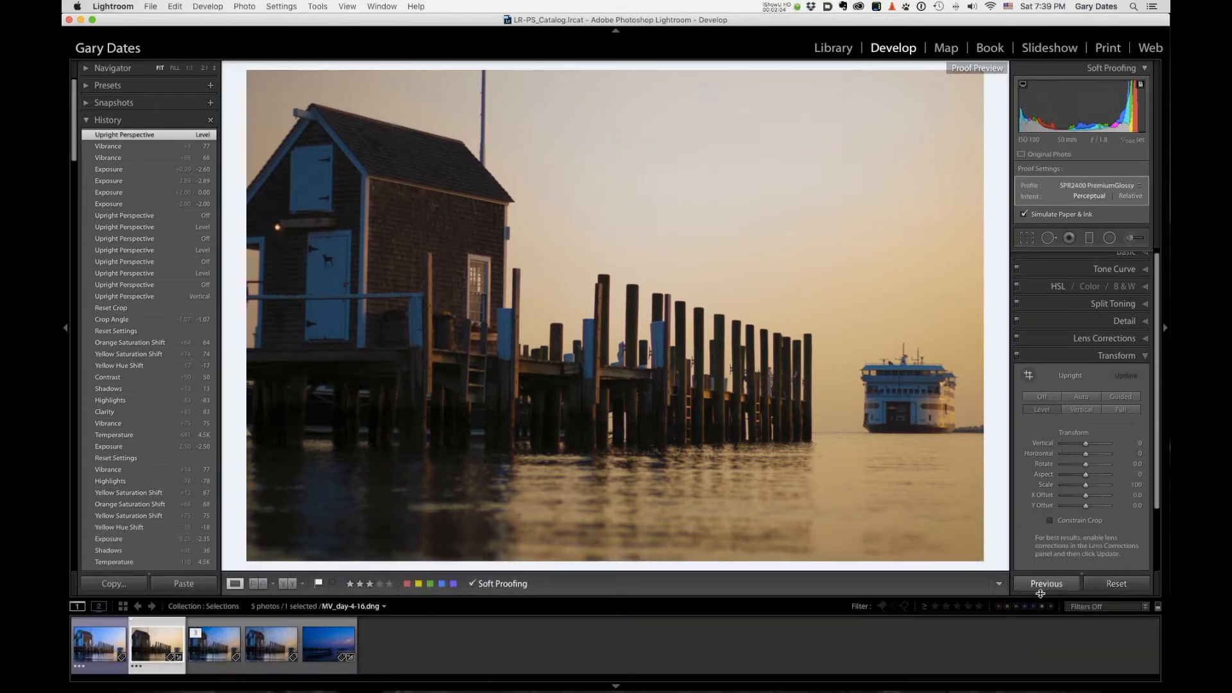
{"action": "scroll", "coordinate": [1098, 307], "scroll_direction": "up", "scroll_amount": 2}
{"action": "left_click", "coordinate": [1089, 258]}
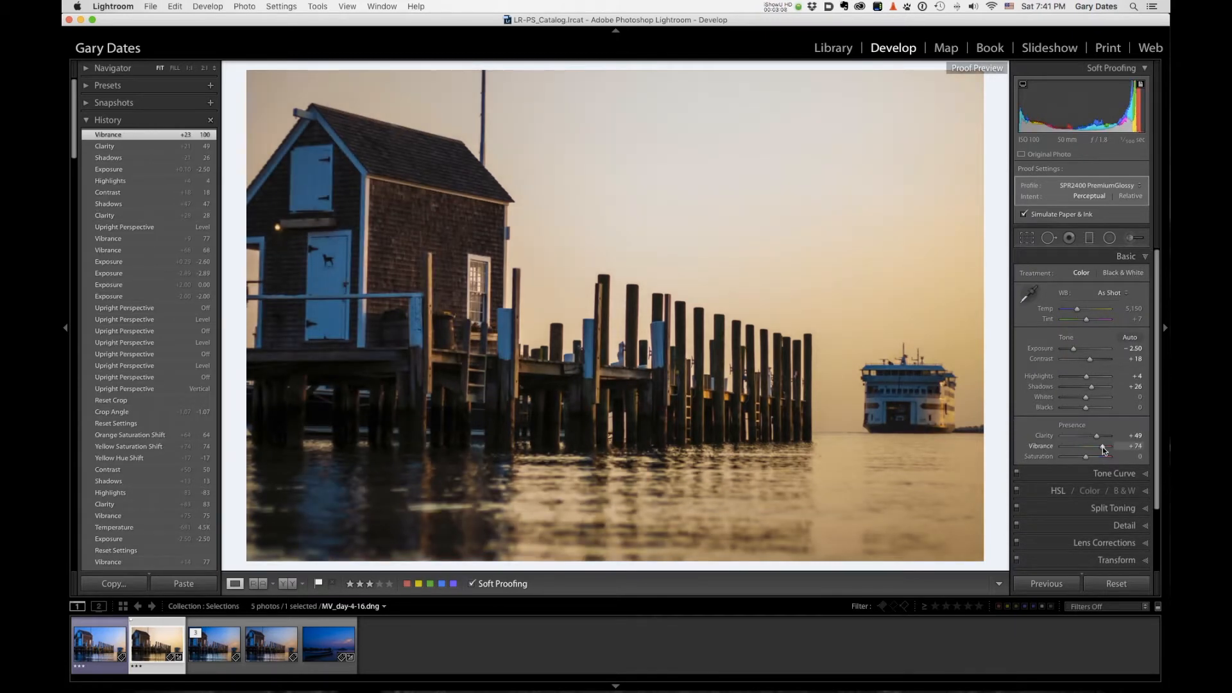
{"action": "left_click_drag", "start_coordinate": [1104, 450], "coordinate": [1117, 449]}
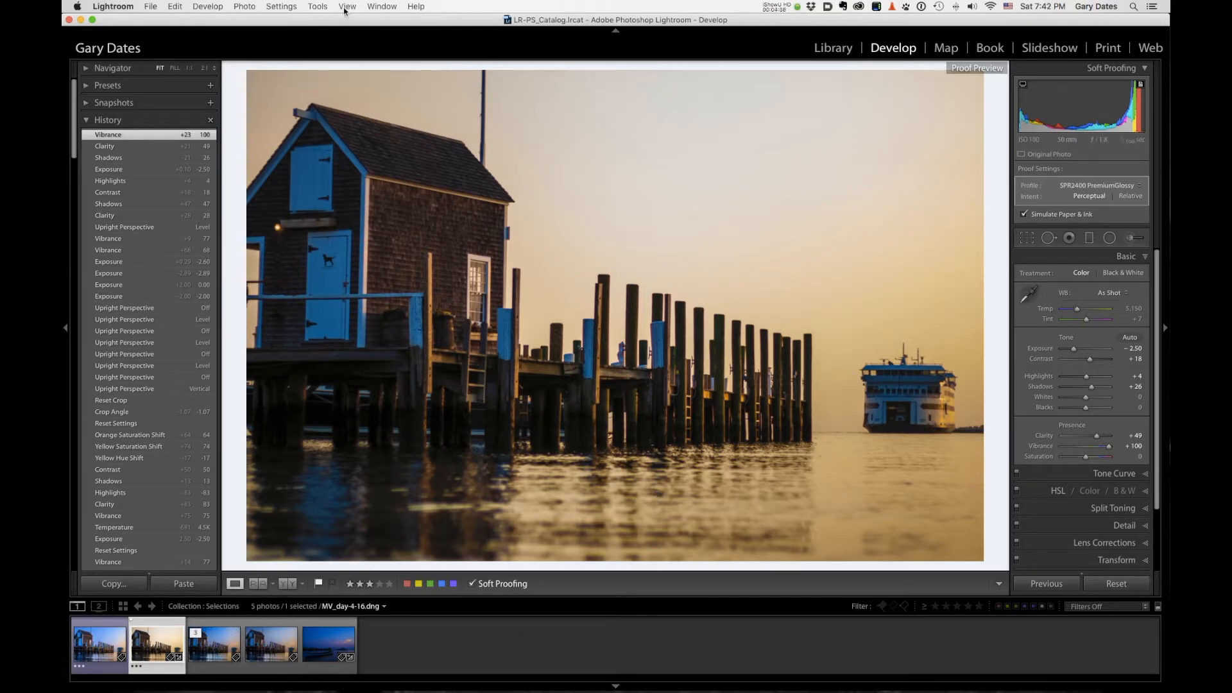
- Open the edited pier photo as a Smart Object in Photoshop
{"action": "left_click", "coordinate": [249, 8]}
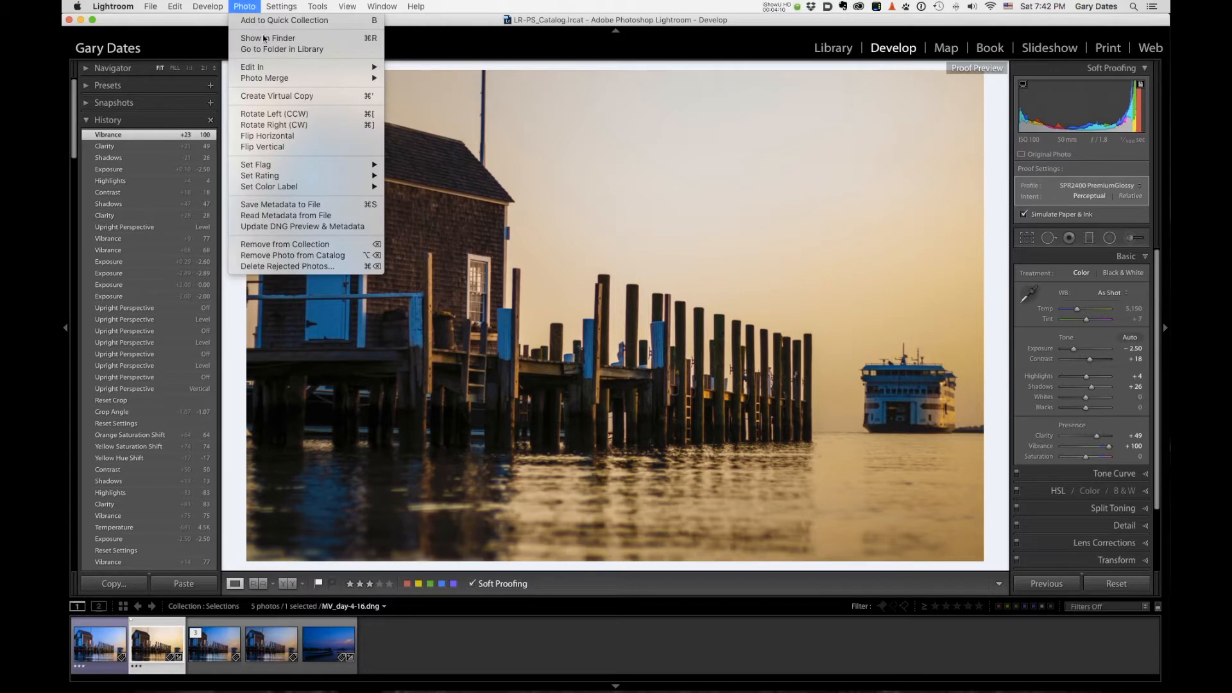
{"action": "mouse_move", "coordinate": [276, 70]}
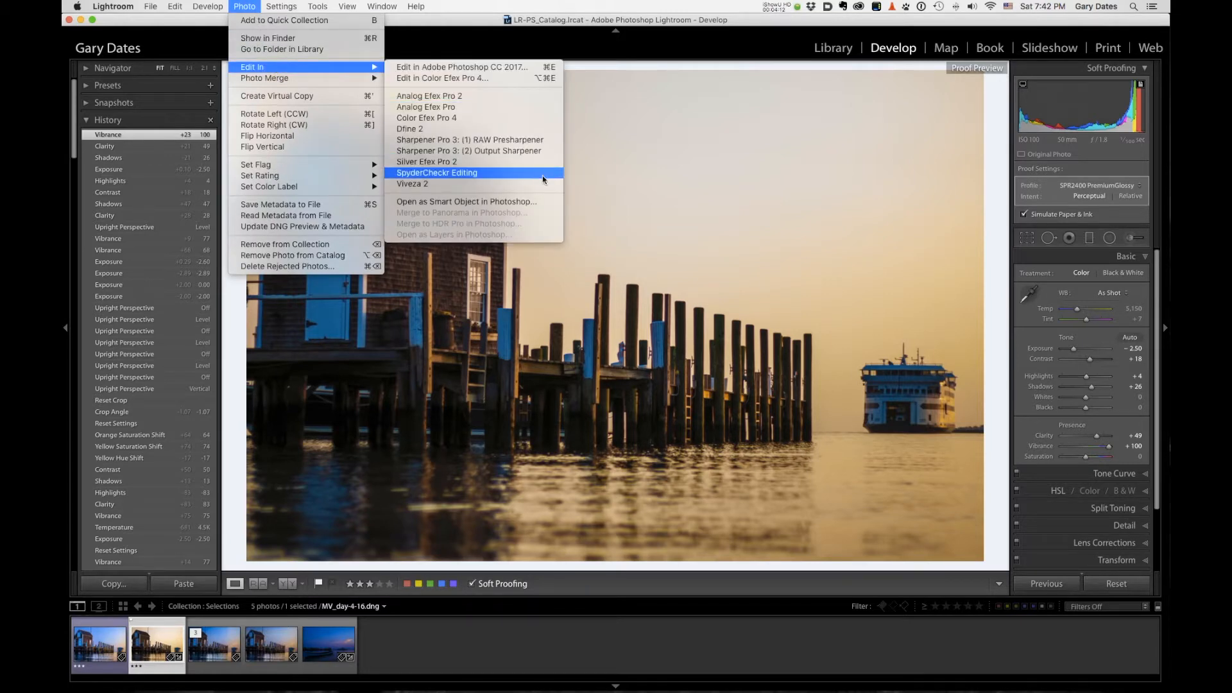
{"action": "left_click", "coordinate": [547, 202]}
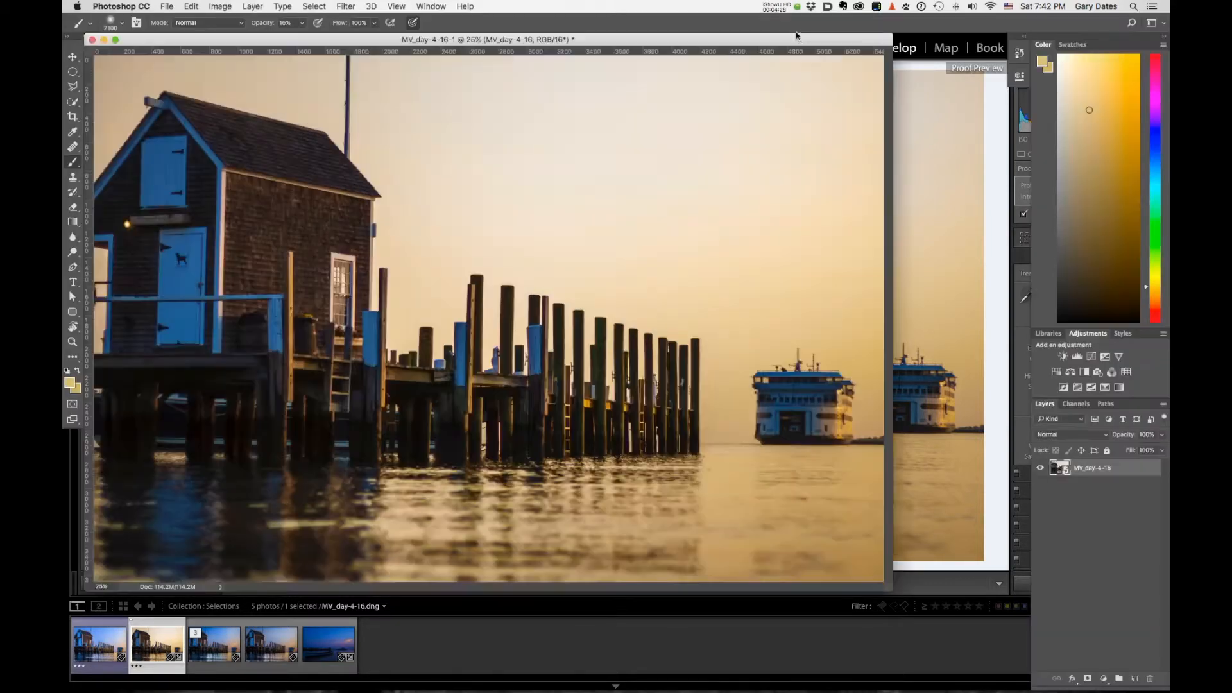
{"action": "left_click_drag", "start_coordinate": [796, 36], "coordinate": [761, 40]}
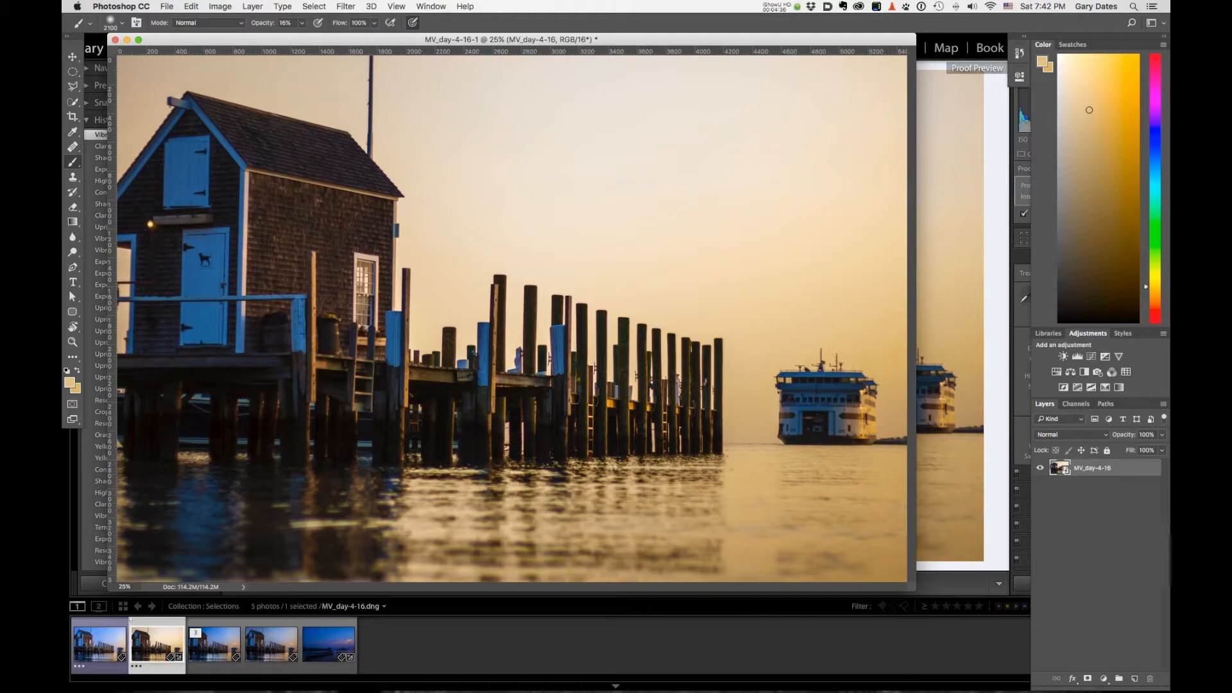
{"action": "double_click", "coordinate": [1059, 469]}
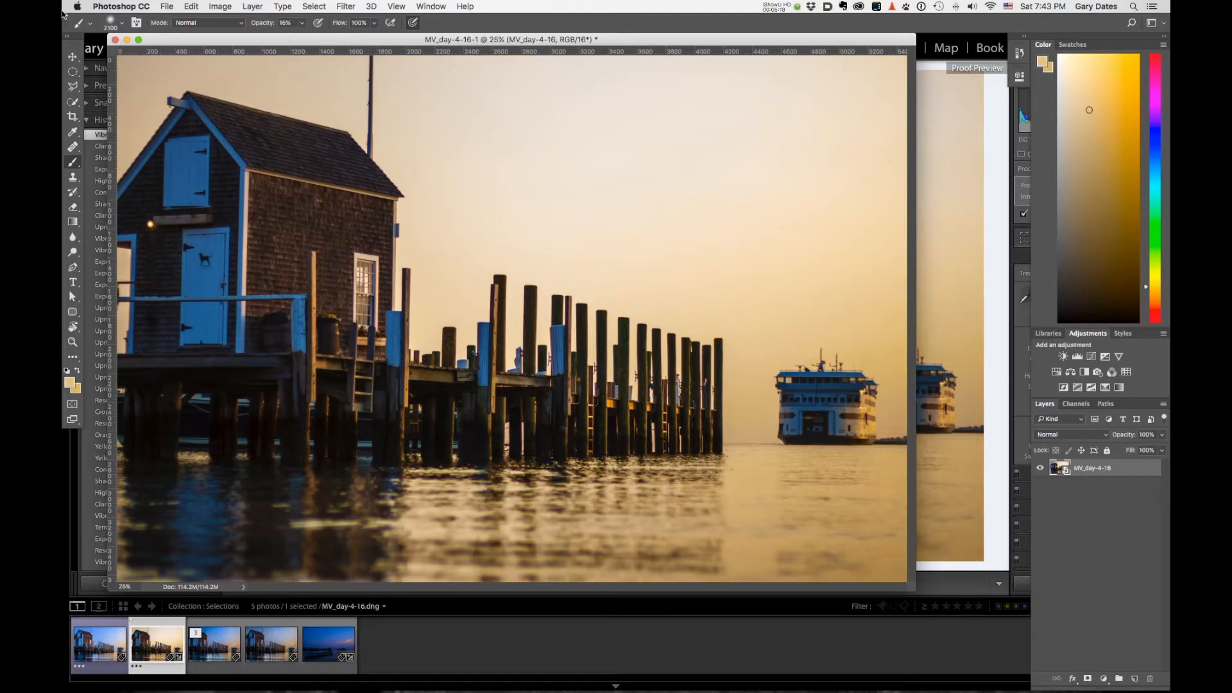
- Switch back to Lightroom and open the boat photo MV_day-4-27.dng as a Smart Object in Photoshop
{"action": "key", "text": "super+Tab"}
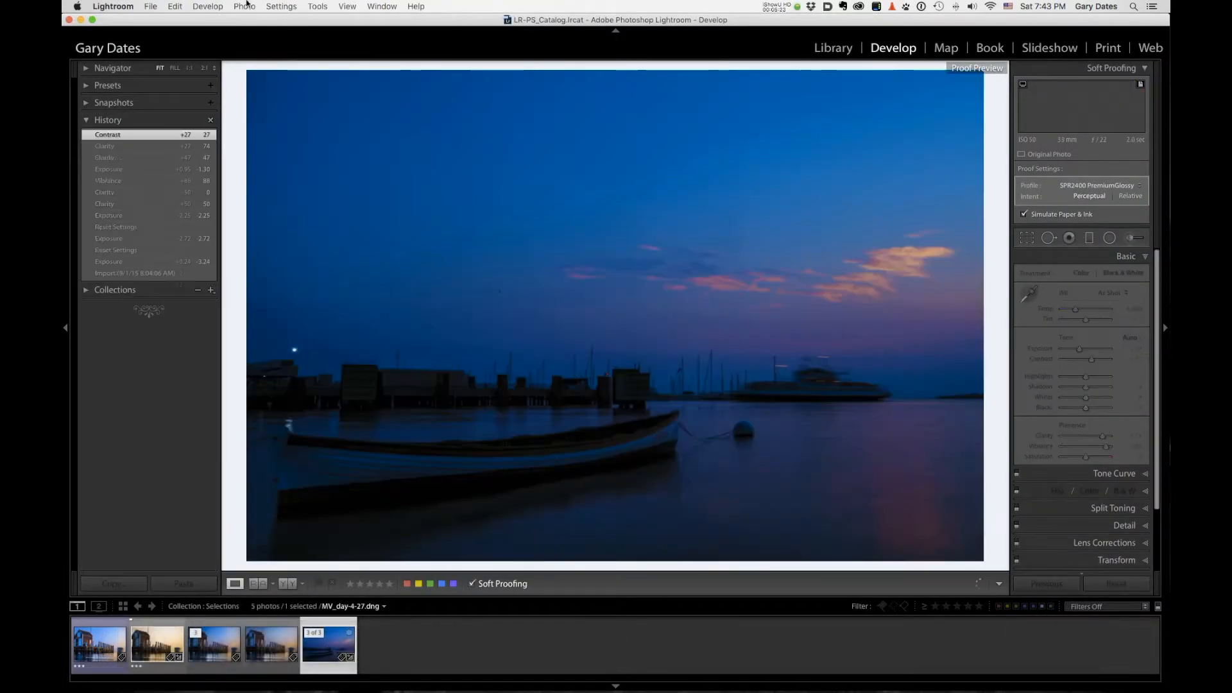
{"action": "left_click", "coordinate": [244, 6]}
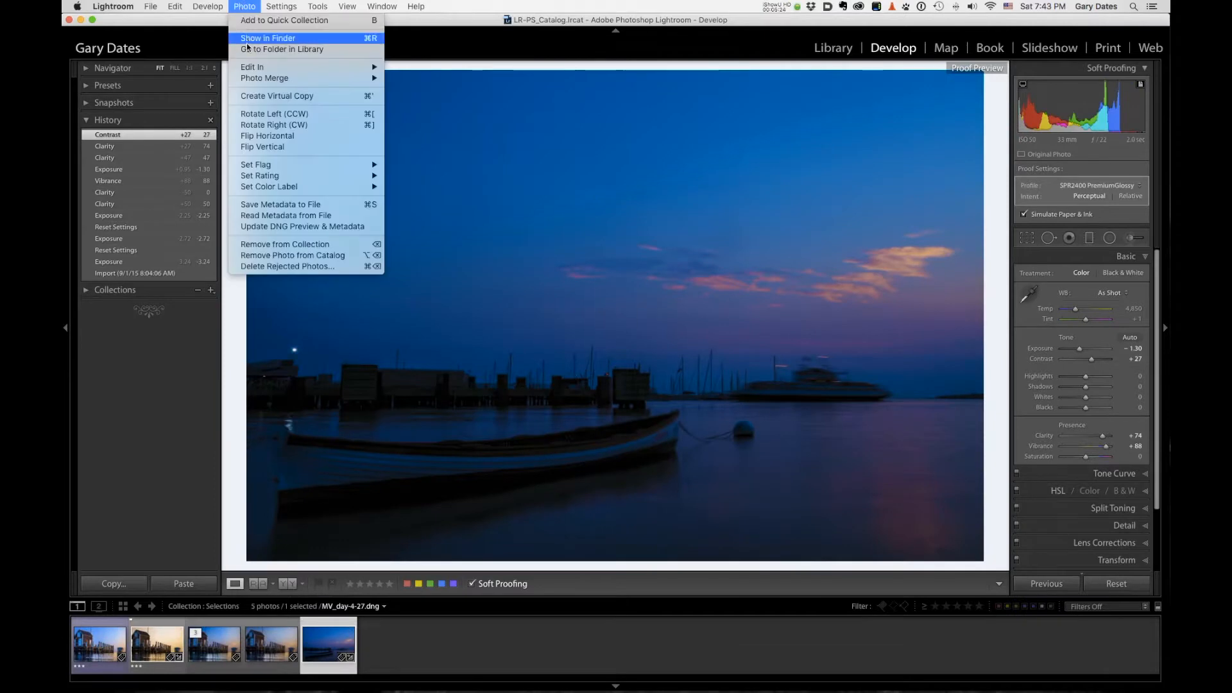
{"action": "mouse_move", "coordinate": [250, 69]}
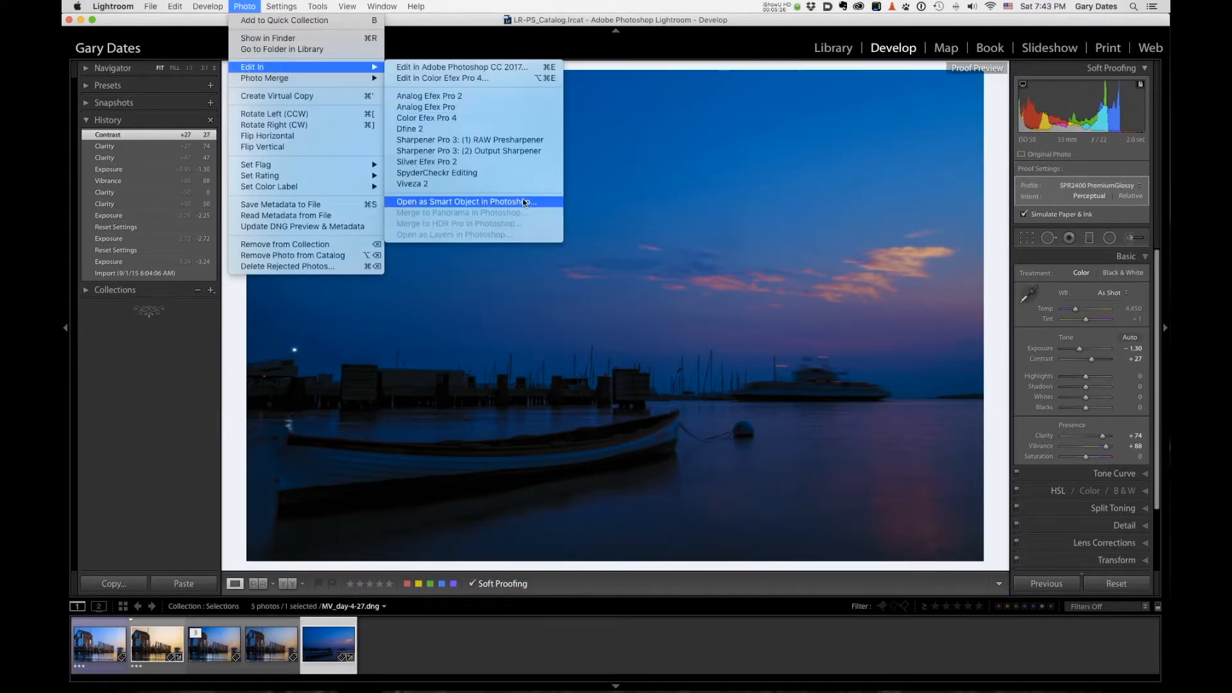
{"action": "left_click", "coordinate": [467, 202]}
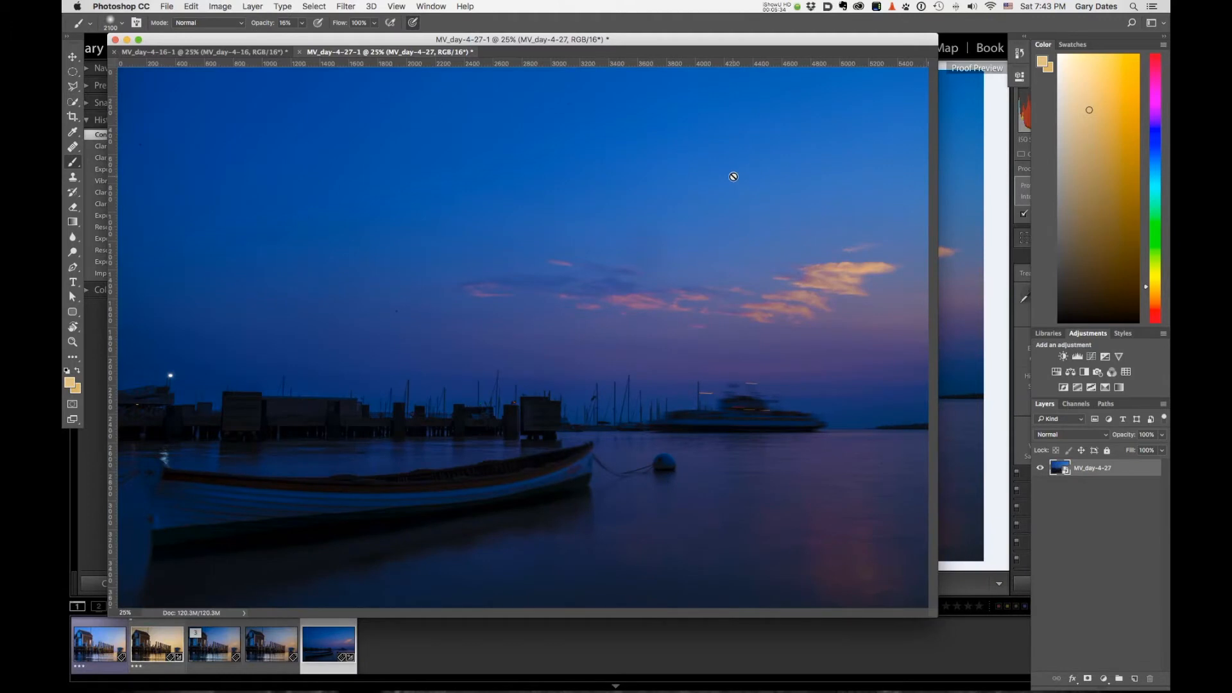
- Select the sky in the pier document with the Quick Selection tool, including the area beyond the mast above the shed
{"action": "left_click", "coordinate": [229, 51]}
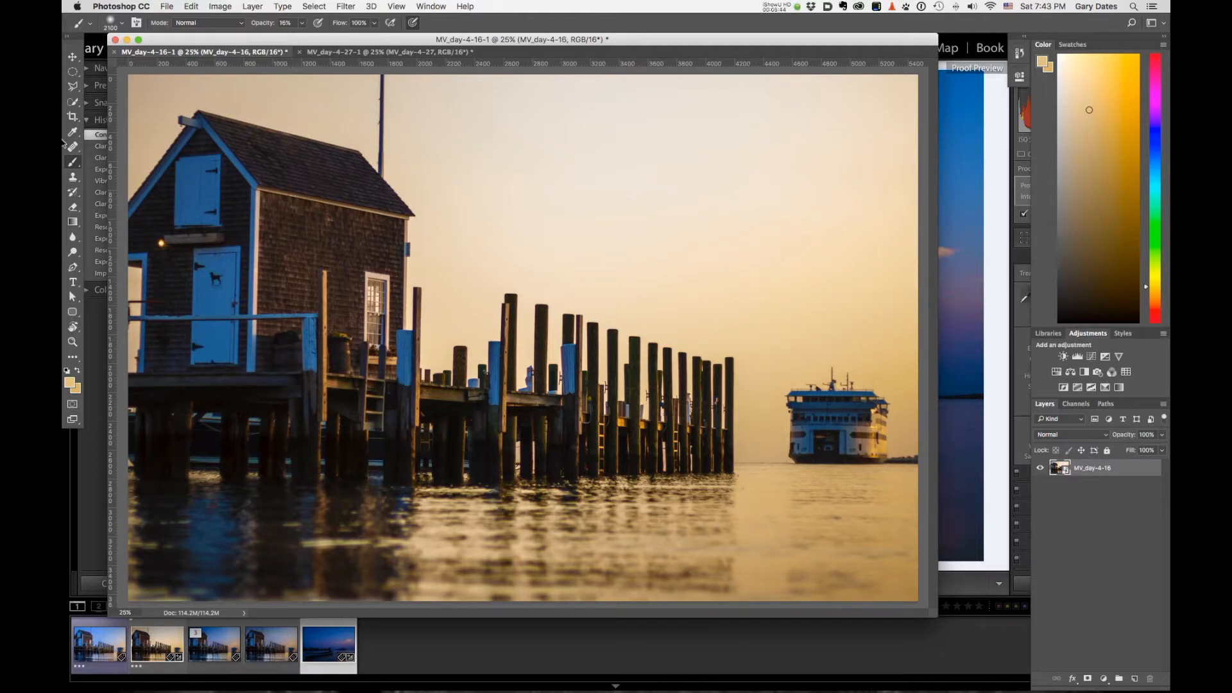
{"action": "left_click", "coordinate": [73, 101]}
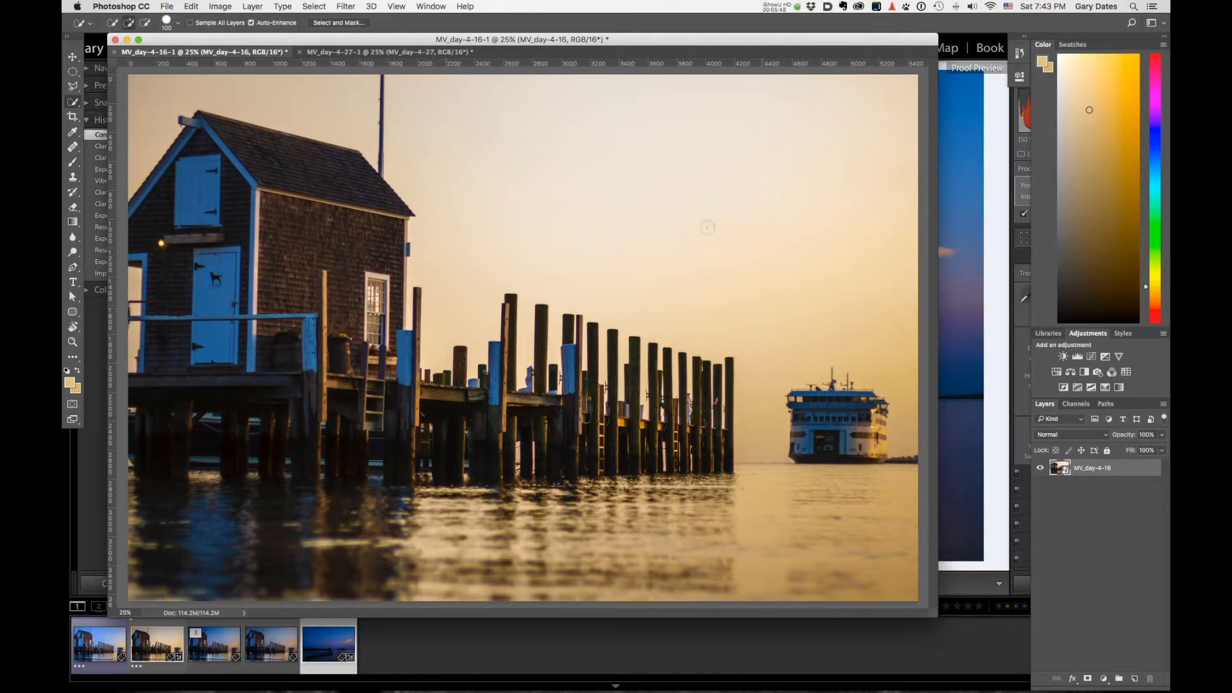
{"action": "mouse_move", "coordinate": [494, 117]}
{"action": "left_mouse_down"}
{"action": "mouse_move", "coordinate": [592, 138]}
{"action": "mouse_move", "coordinate": [543, 172]}
{"action": "left_mouse_up"}
{"action": "left_click", "coordinate": [314, 100]}
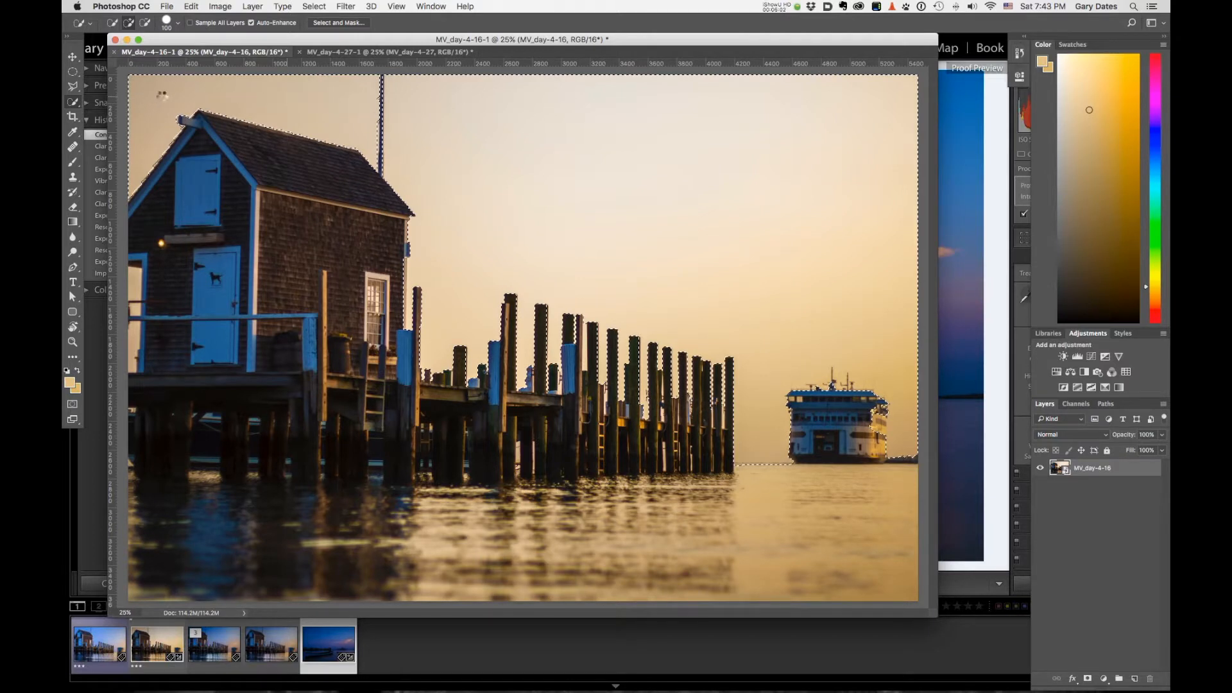
{"action": "left_click", "coordinate": [163, 95]}
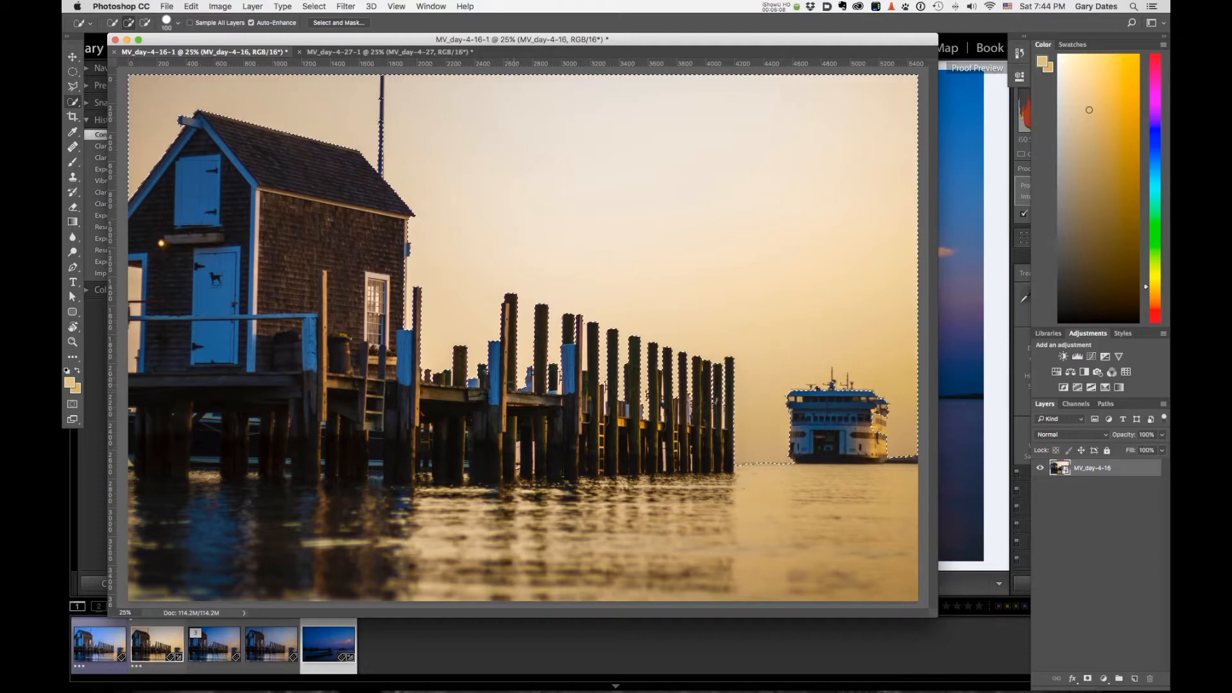
- Check the sky selection between the pier posts, and extend it to the enclosed sky gaps with the Similar command
{"action": "left_click_drag", "start_coordinate": [615, 436], "coordinate": [680, 436]}
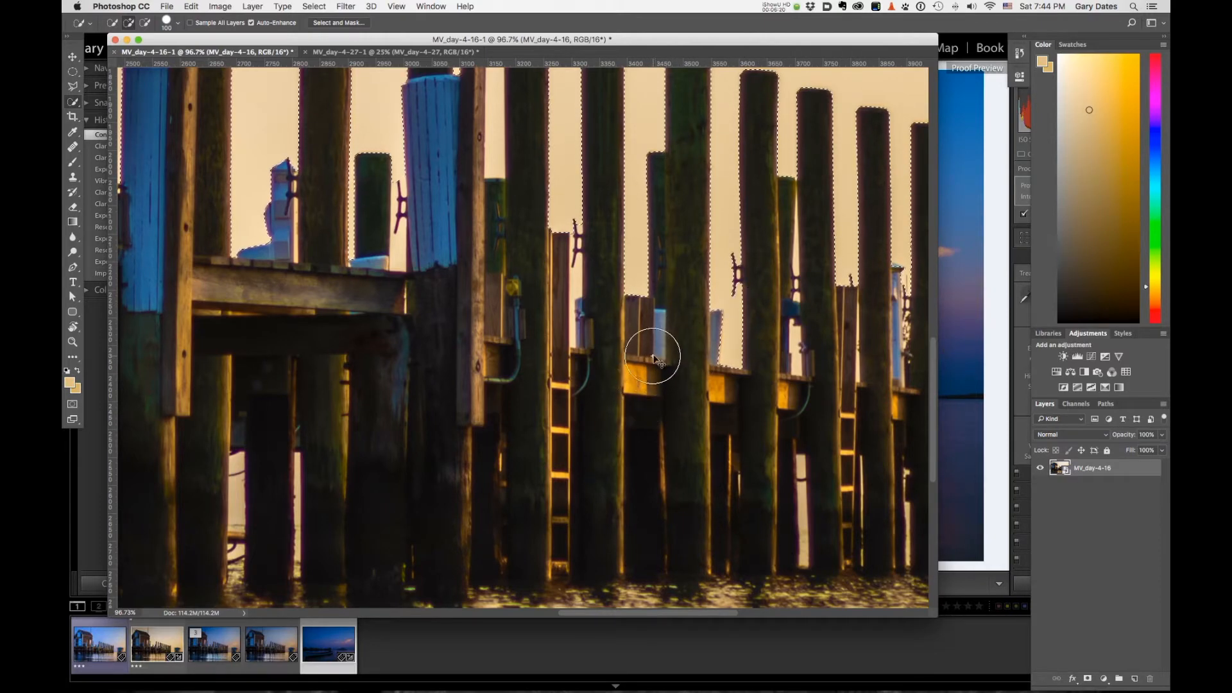
{"action": "key", "text": "super+minus"}
{"action": "key", "text": "super+minus"}
{"action": "key", "text": "super+minus"}
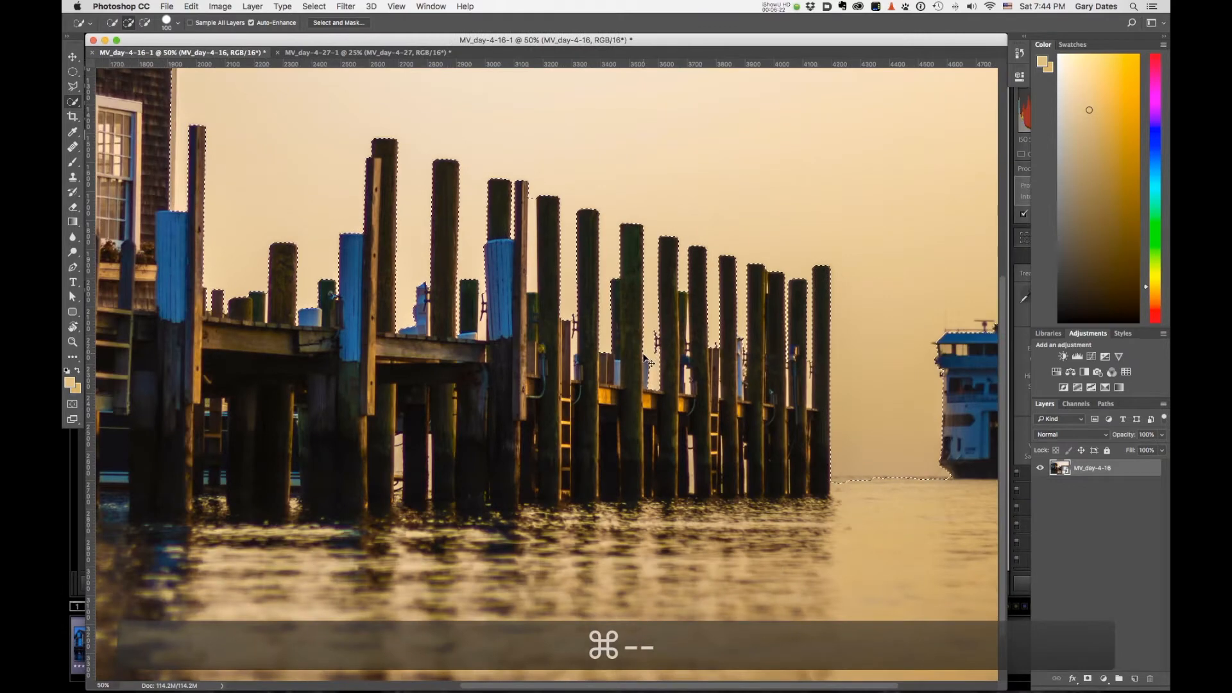
{"action": "key", "text": "super+minus"}
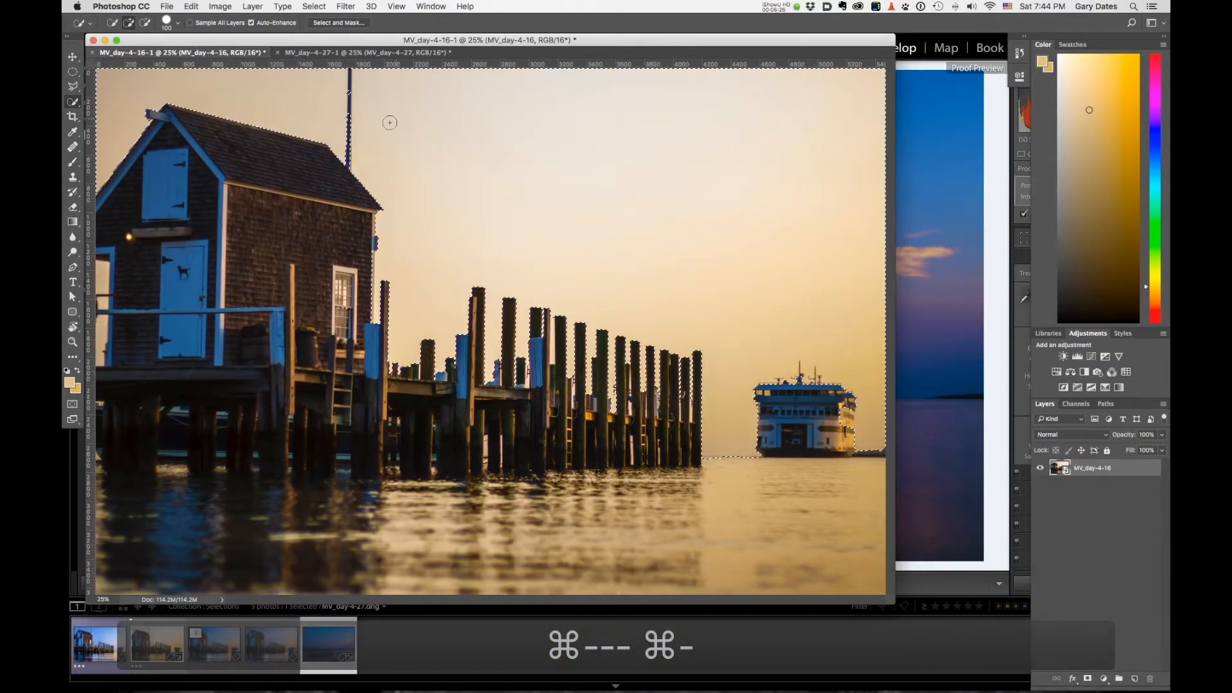
{"action": "left_click", "coordinate": [318, 8]}
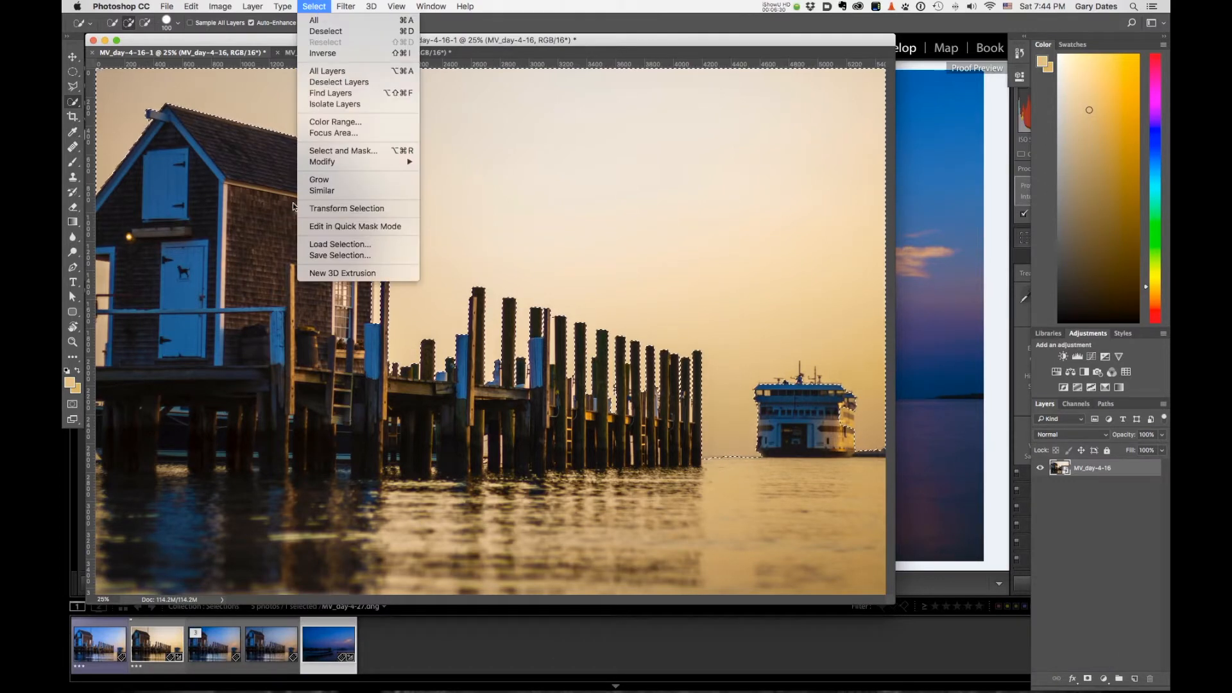
{"action": "left_click", "coordinate": [314, 192]}
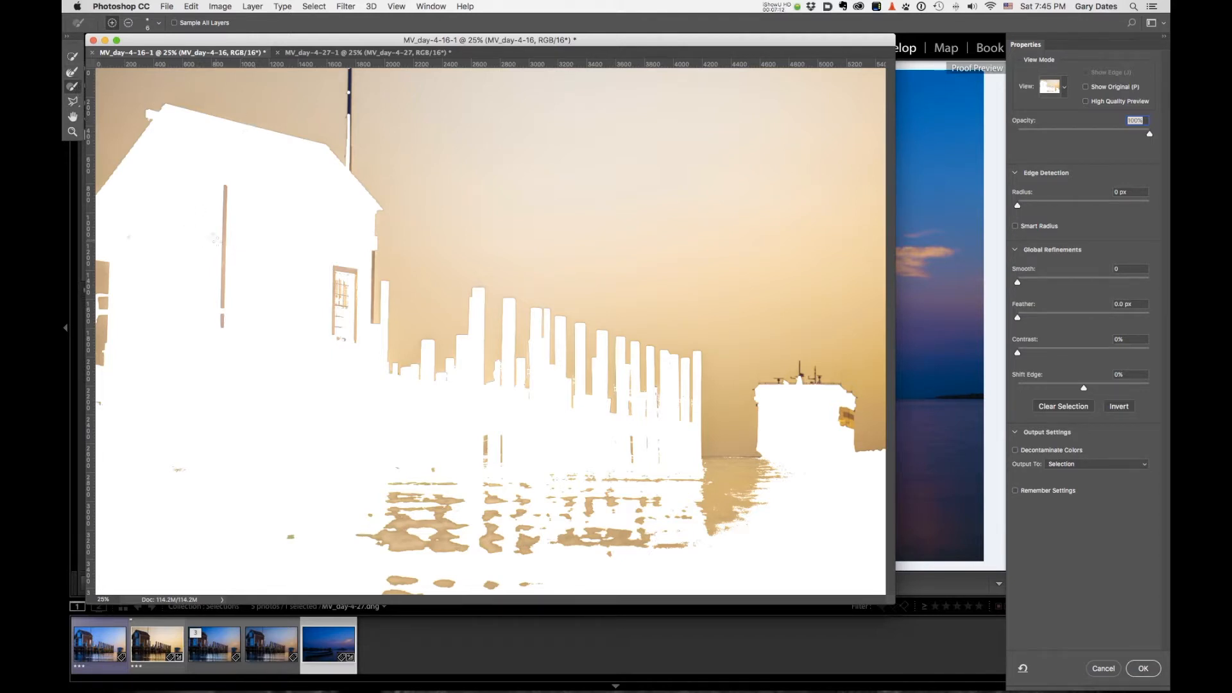
- In Select and Mask, subtract the stray vertical strip on the shed from the selection using a 250 px brush
{"action": "key", "text": "bracketright"}
{"action": "key", "text": "bracketright"}
{"action": "key", "text": "bracketright"}
{"action": "key", "text": "bracketright"}
{"action": "key", "text": "bracketright"}
{"action": "key", "text": "bracketright"}
{"action": "key", "text": "bracketright"}
{"action": "key", "text": "bracketright"}
{"action": "key", "text": "bracketright"}
{"action": "key", "text": "bracketright"}
{"action": "key", "text": "bracketright"}
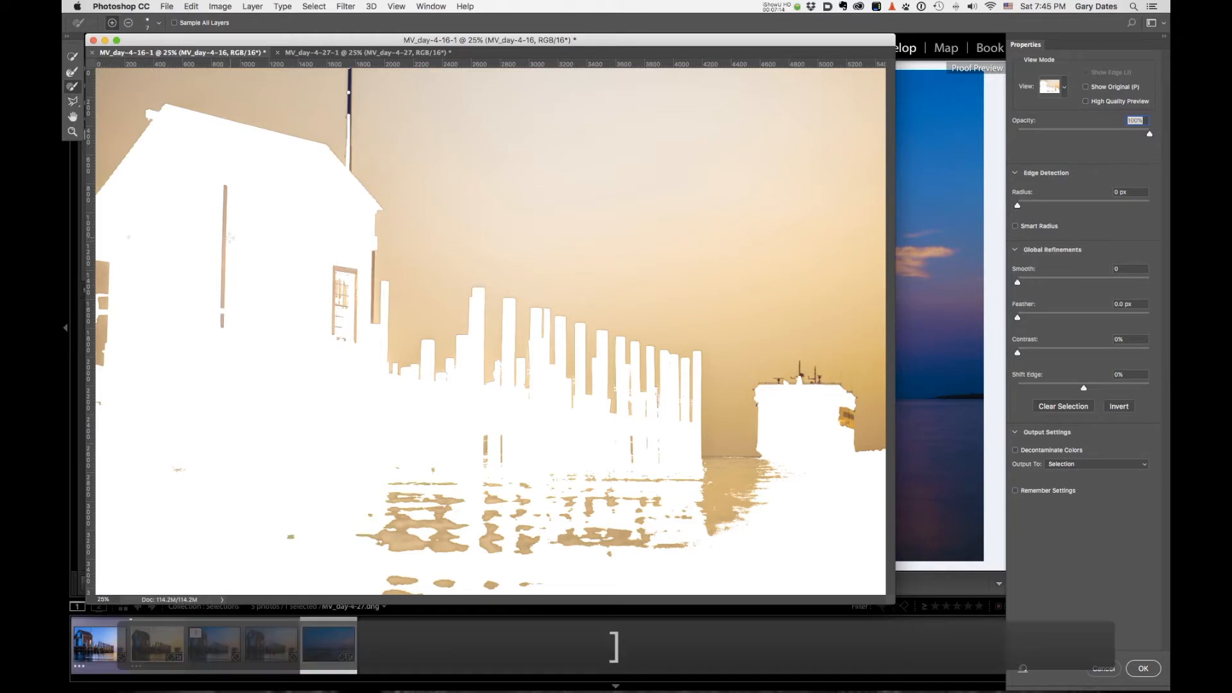
{"action": "key", "text": "bracketright"}
{"action": "key", "text": "bracketright"}
{"action": "key", "text": "bracketright"}
{"action": "key", "text": "bracketright"}
{"action": "key", "text": "bracketright"}
{"action": "key", "text": "bracketright"}
{"action": "key", "text": "bracketright"}
{"action": "key", "text": "bracketright"}
{"action": "key", "text": "bracketright"}
{"action": "key", "text": "bracketright"}
{"action": "key", "text": "bracketright"}
{"action": "key", "text": "bracketright"}
{"action": "key", "text": "bracketright"}
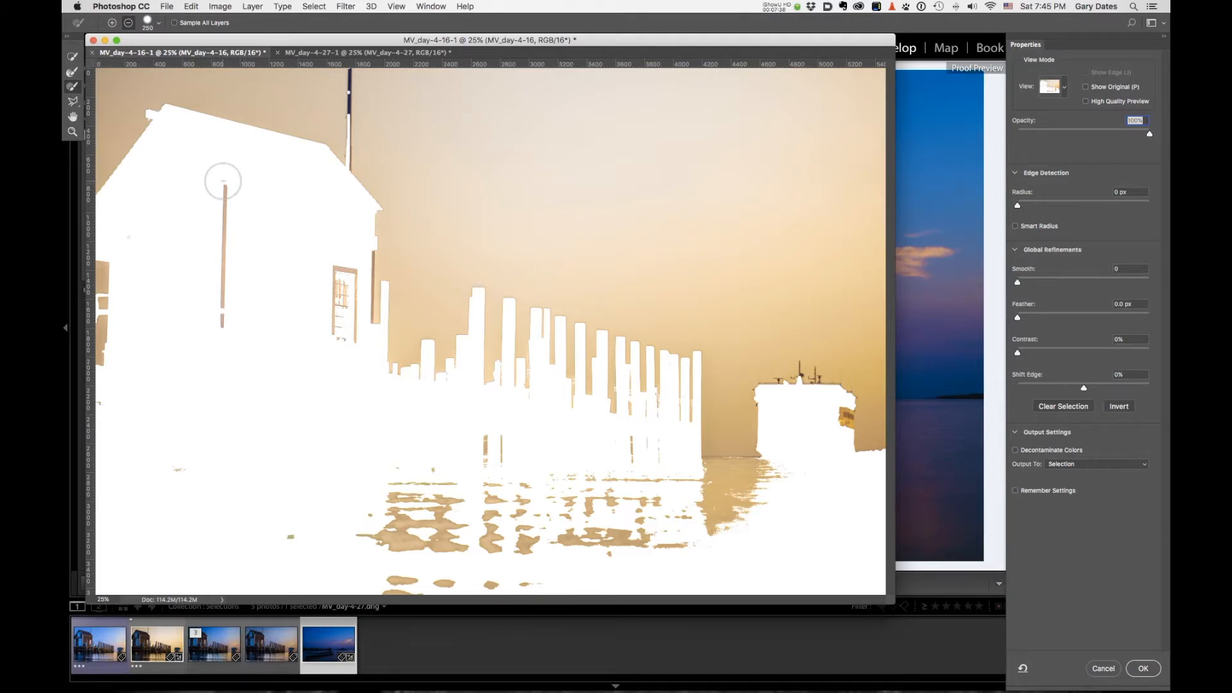
{"action": "mouse_move", "coordinate": [224, 183]}
{"action": "left_mouse_down"}
{"action": "mouse_move", "coordinate": [212, 201]}
{"action": "mouse_move", "coordinate": [223, 311]}
{"action": "left_mouse_up"}
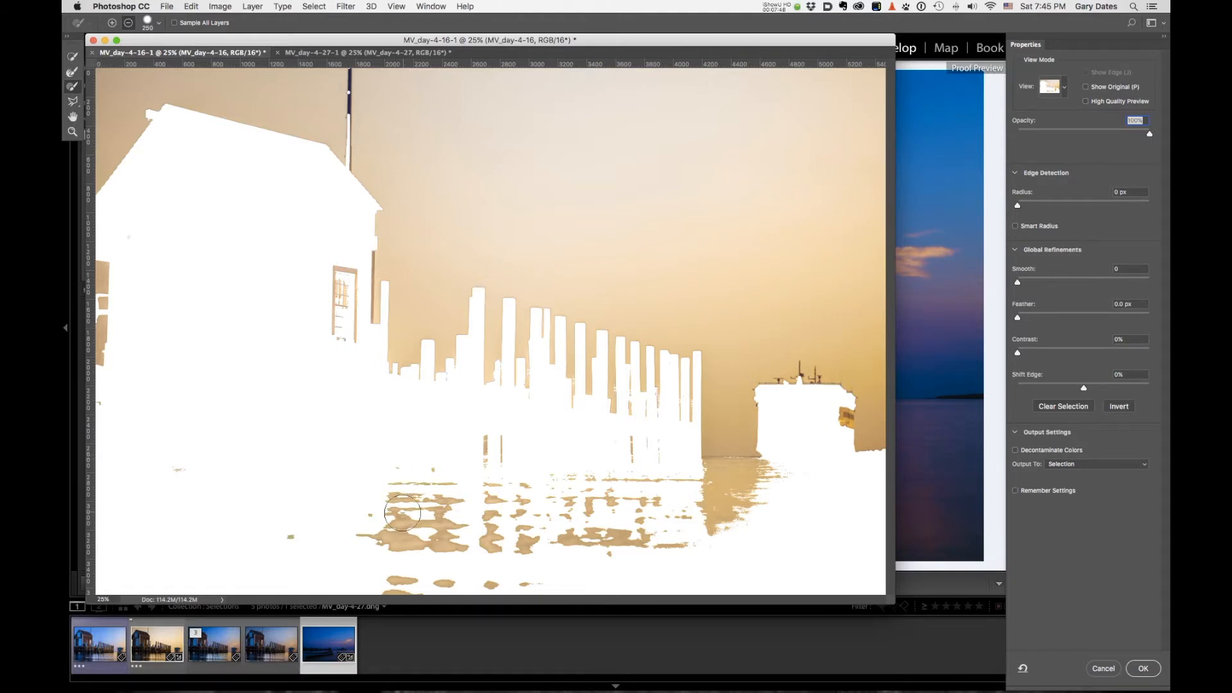
- Subtract the water reflections below the pier and ferry from the selection using a 500 px brush
{"action": "key", "text": "bracketright"}
{"action": "key", "text": "bracketright"}
{"action": "key", "text": "bracketright"}
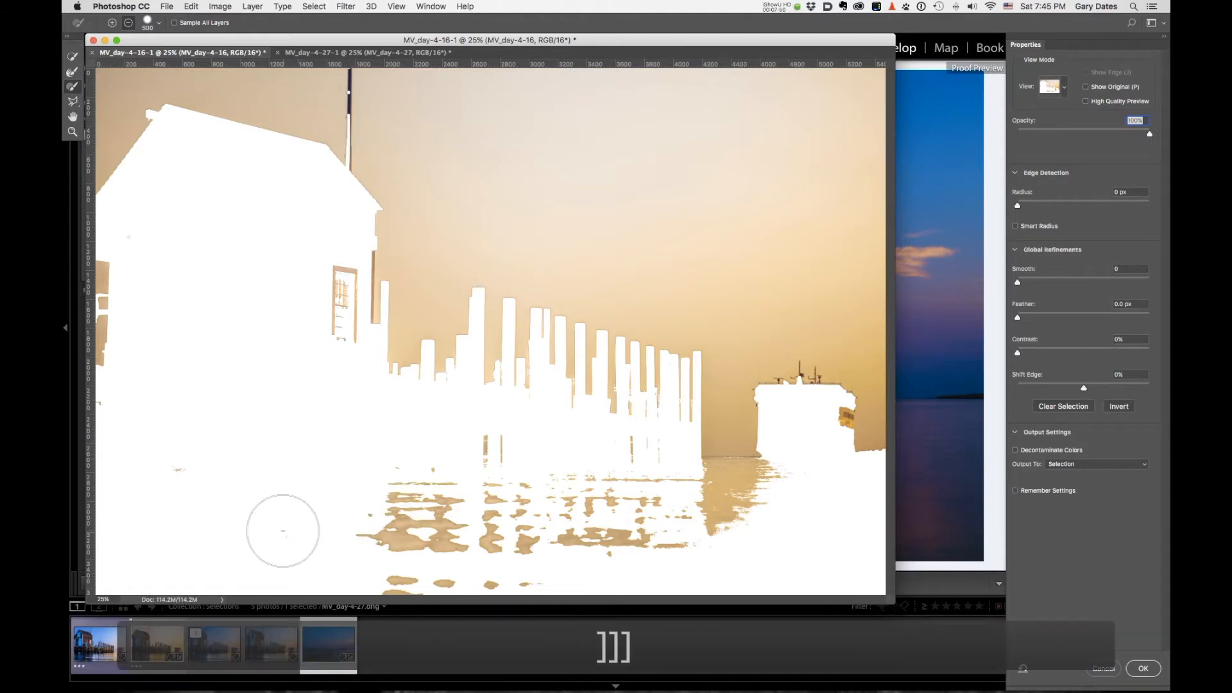
{"action": "mouse_move", "coordinate": [404, 484]}
{"action": "left_mouse_down"}
{"action": "mouse_move", "coordinate": [413, 564]}
{"action": "mouse_move", "coordinate": [530, 570]}
{"action": "mouse_move", "coordinate": [407, 535]}
{"action": "mouse_move", "coordinate": [685, 518]}
{"action": "mouse_move", "coordinate": [475, 509]}
{"action": "mouse_move", "coordinate": [685, 531]}
{"action": "mouse_move", "coordinate": [682, 505]}
{"action": "mouse_move", "coordinate": [867, 494]}
{"action": "left_mouse_up"}
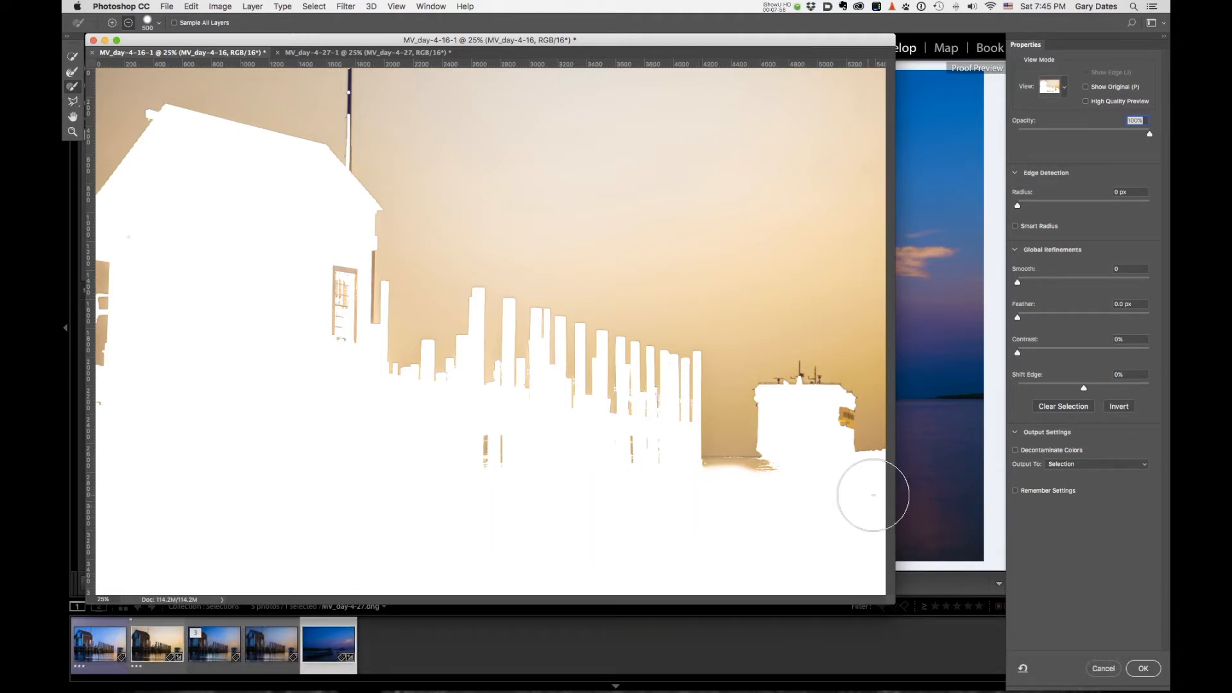
- Subtract the reflection strip below the horizon between the pier and the ferry using the Polygonal Lasso in subtract mode
{"action": "left_click", "coordinate": [703, 461], "text": "super"}
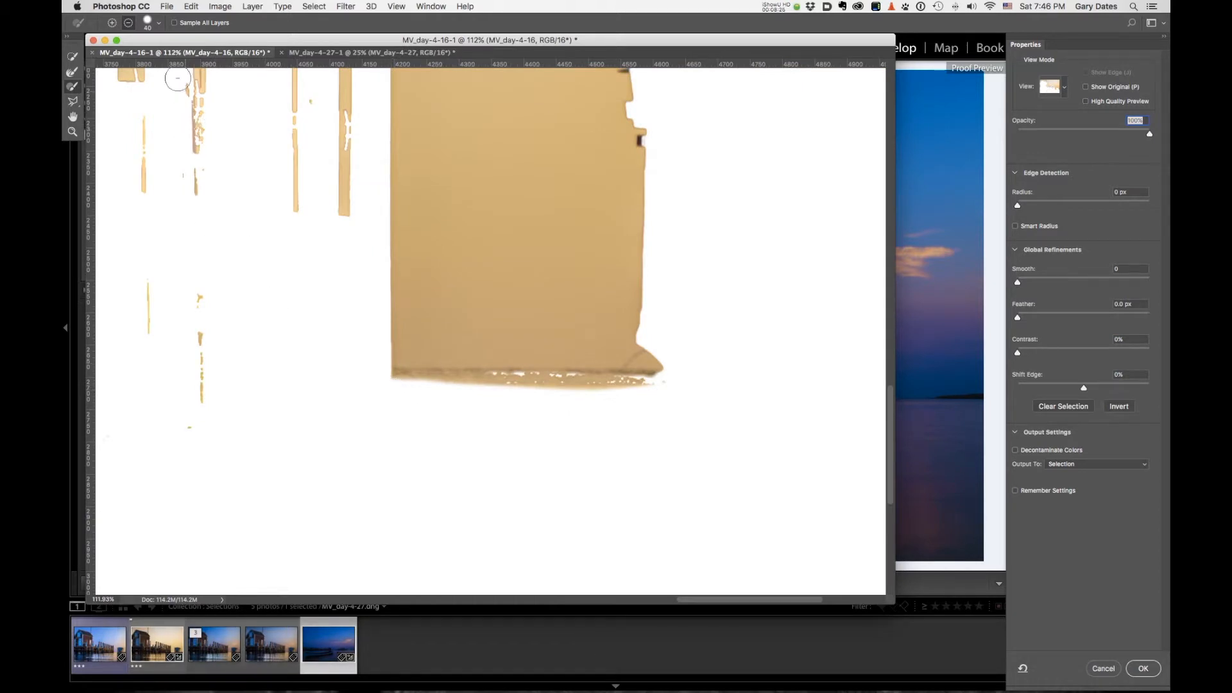
{"action": "left_click", "coordinate": [73, 105]}
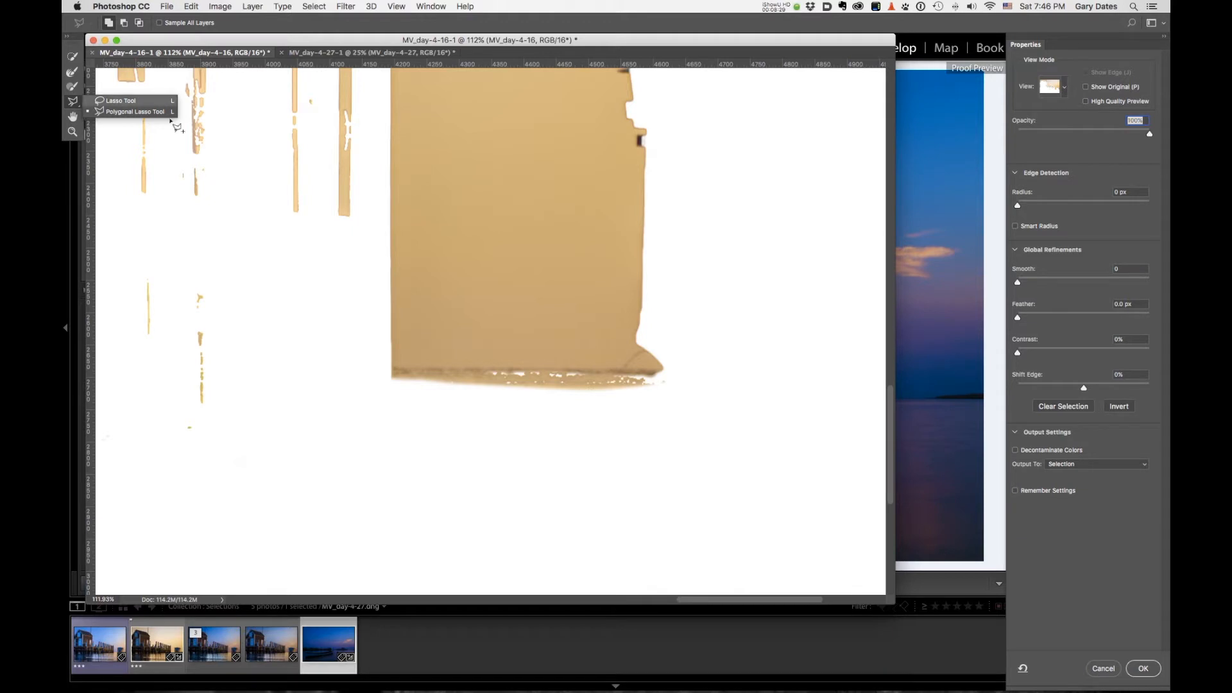
{"action": "key", "text": "super+z"}
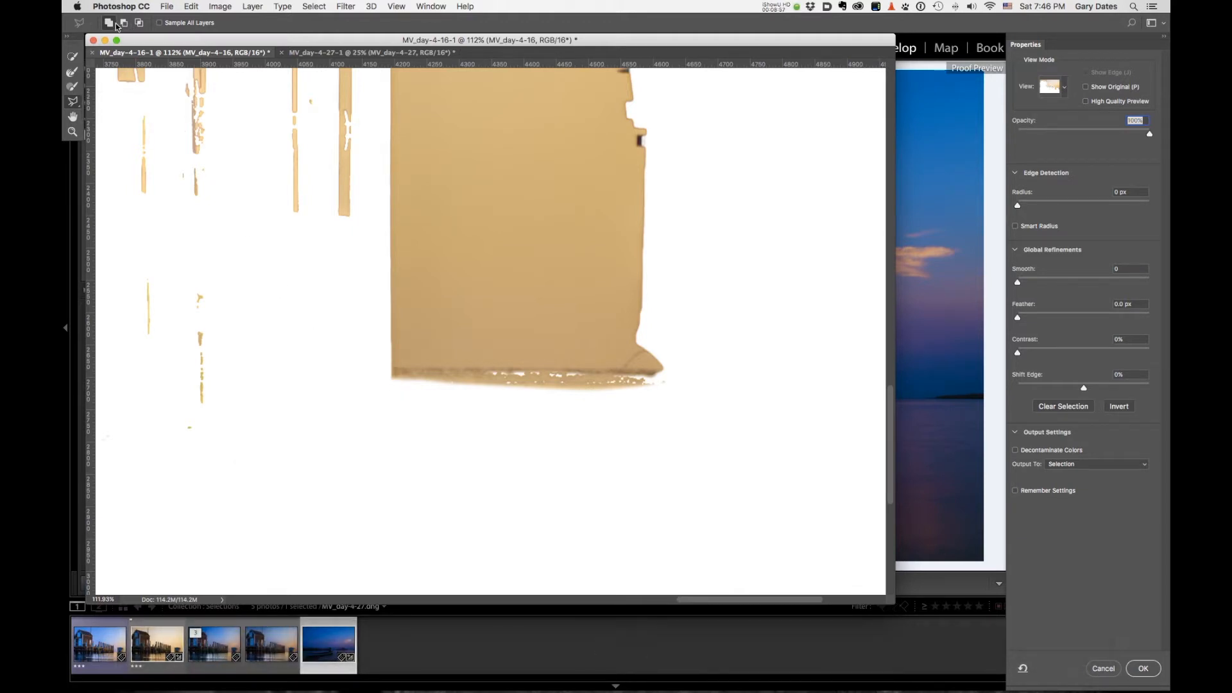
{"action": "left_click", "coordinate": [373, 368]}
{"action": "left_click", "coordinate": [663, 370]}
{"action": "left_click", "coordinate": [680, 432]}
{"action": "left_click", "coordinate": [375, 420]}
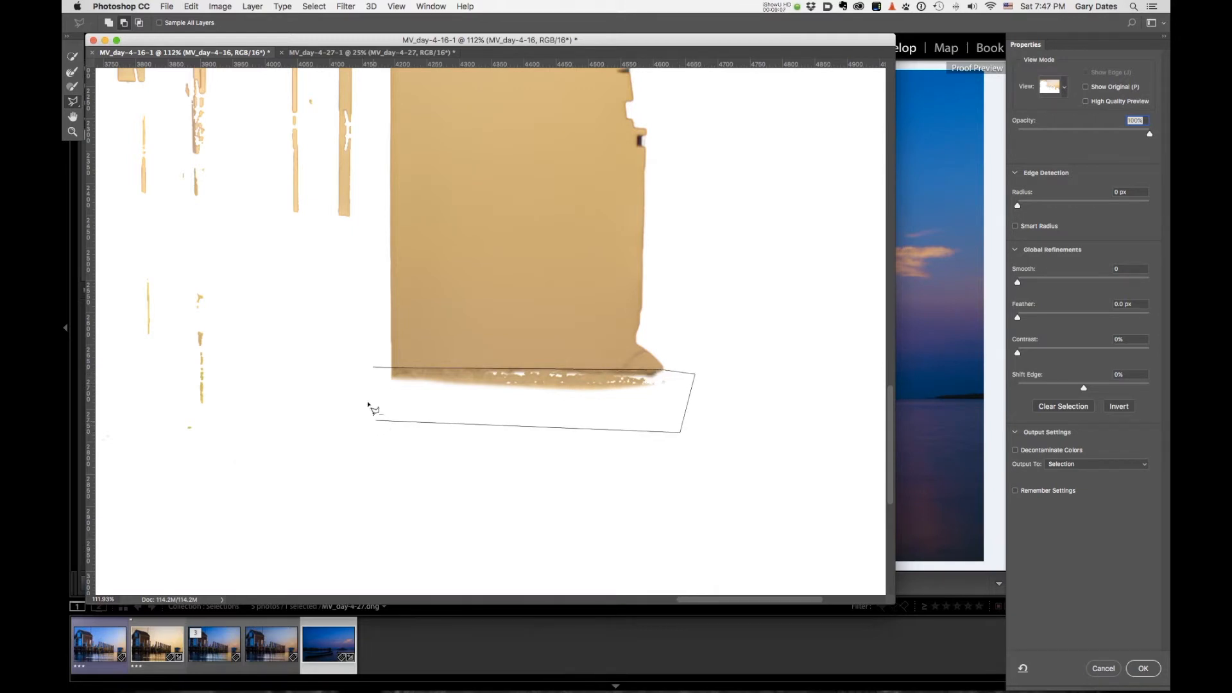
{"action": "left_click", "coordinate": [375, 369]}
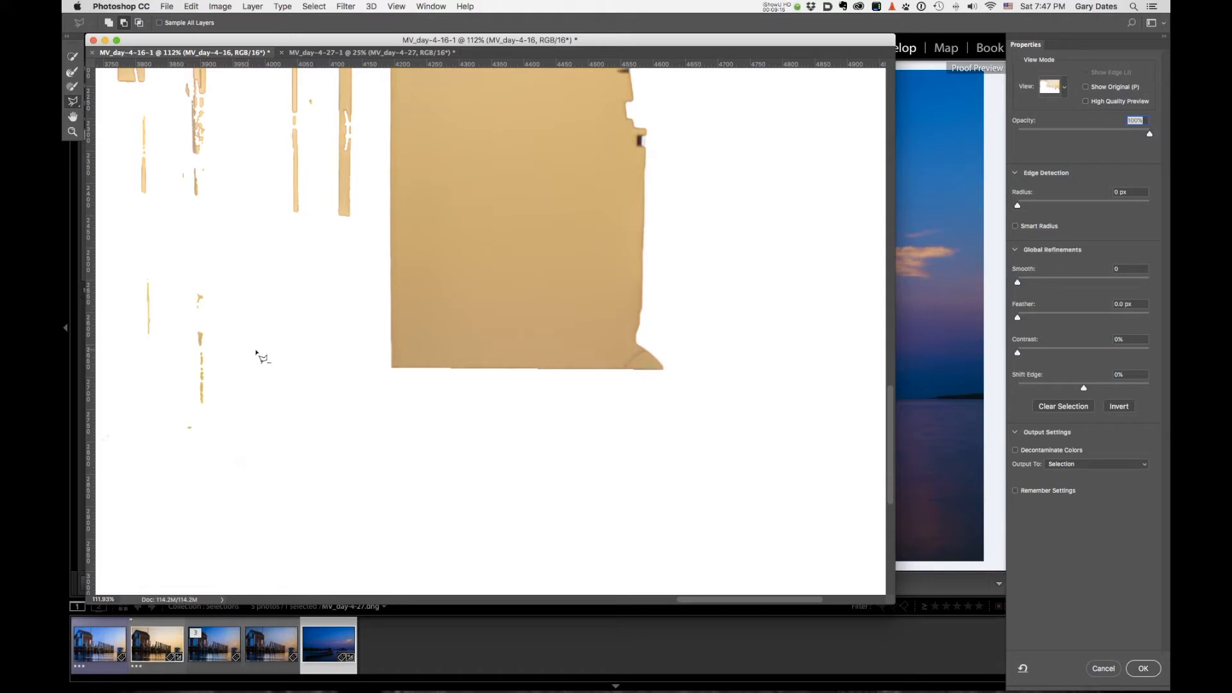
- Subtract the thin stray reflection slivers below the pier posts nearest the ferry using a 40 px brush
{"action": "scroll", "coordinate": [289, 278], "scroll_direction": "left", "scroll_amount": 10}
{"action": "scroll", "coordinate": [289, 278], "scroll_direction": "up", "scroll_amount": 4}
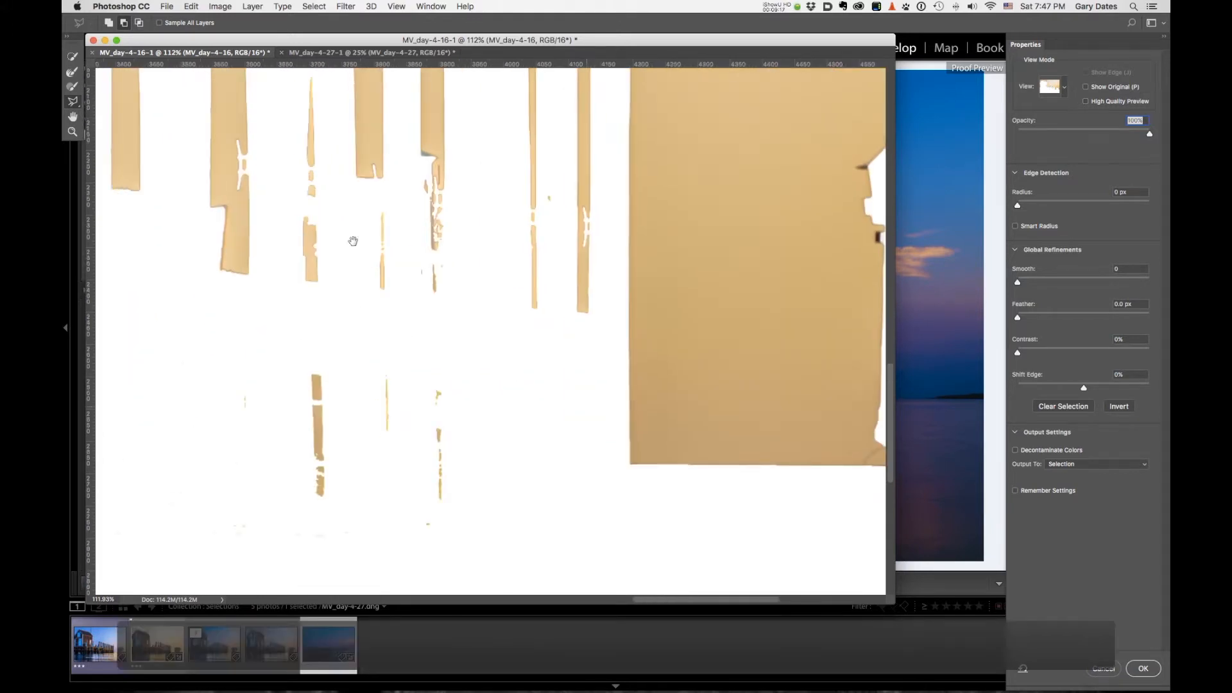
{"action": "left_click", "coordinate": [72, 87]}
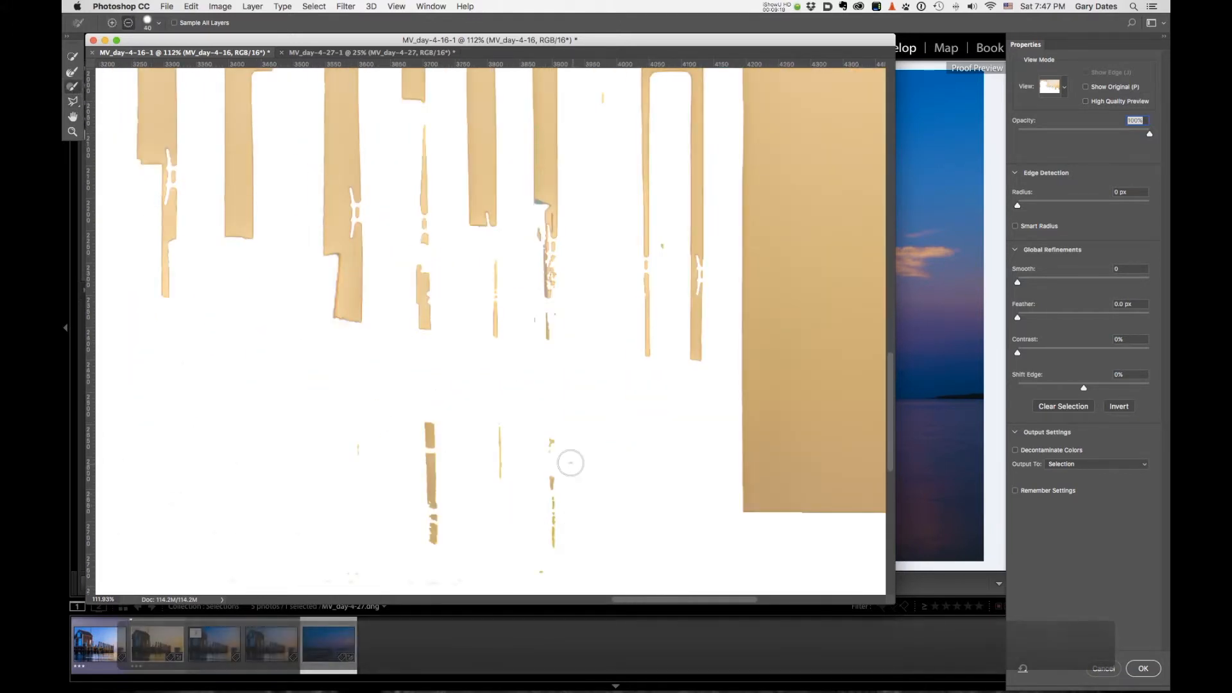
{"action": "mouse_move", "coordinate": [544, 431]}
{"action": "left_mouse_down"}
{"action": "mouse_move", "coordinate": [540, 556]}
{"action": "mouse_move", "coordinate": [495, 464]}
{"action": "left_mouse_up"}
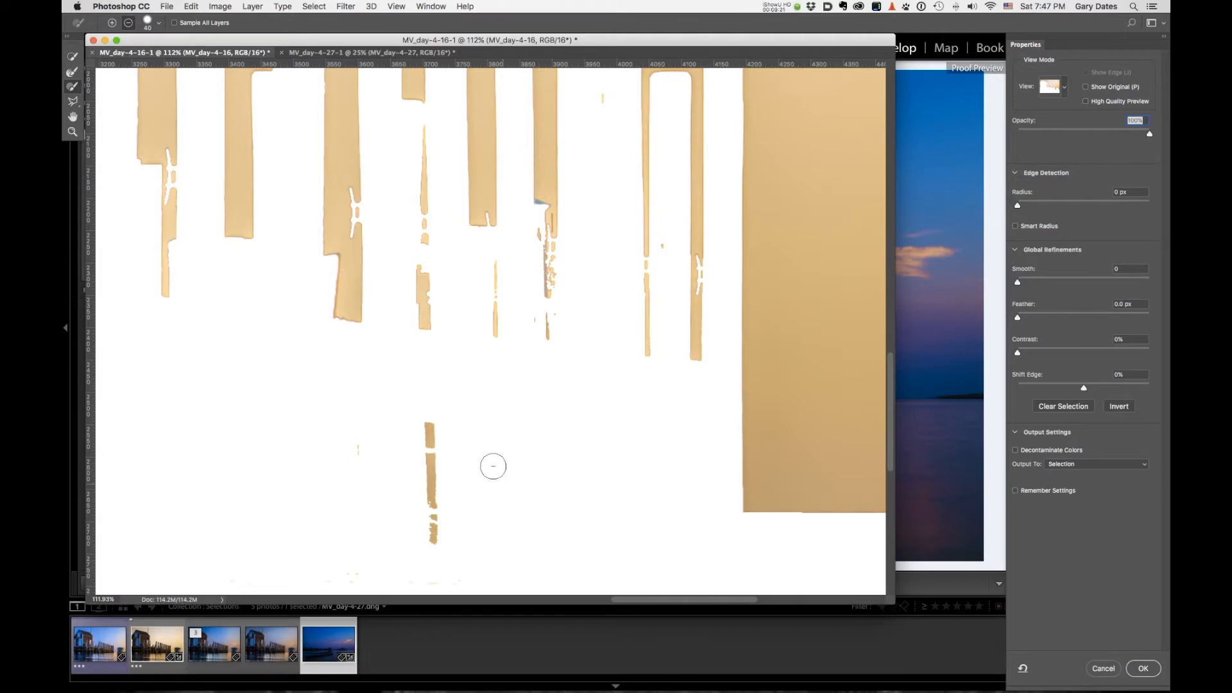
- Subtract the narrow dark vertical strip along the shed's sky-side edge using the Polygonal Lasso
{"action": "left_click_drag", "start_coordinate": [441, 385], "coordinate": [636, 371]}
{"action": "left_click_drag", "start_coordinate": [103, 372], "coordinate": [344, 369]}
{"action": "left_click_drag", "start_coordinate": [429, 344], "coordinate": [482, 341]}
{"action": "left_click_drag", "start_coordinate": [133, 354], "coordinate": [481, 446]}
{"action": "left_click_drag", "start_coordinate": [407, 267], "coordinate": [330, 460]}
{"action": "left_click_drag", "start_coordinate": [317, 77], "coordinate": [314, 248]}
{"action": "left_click_drag", "start_coordinate": [324, 292], "coordinate": [483, 433]}
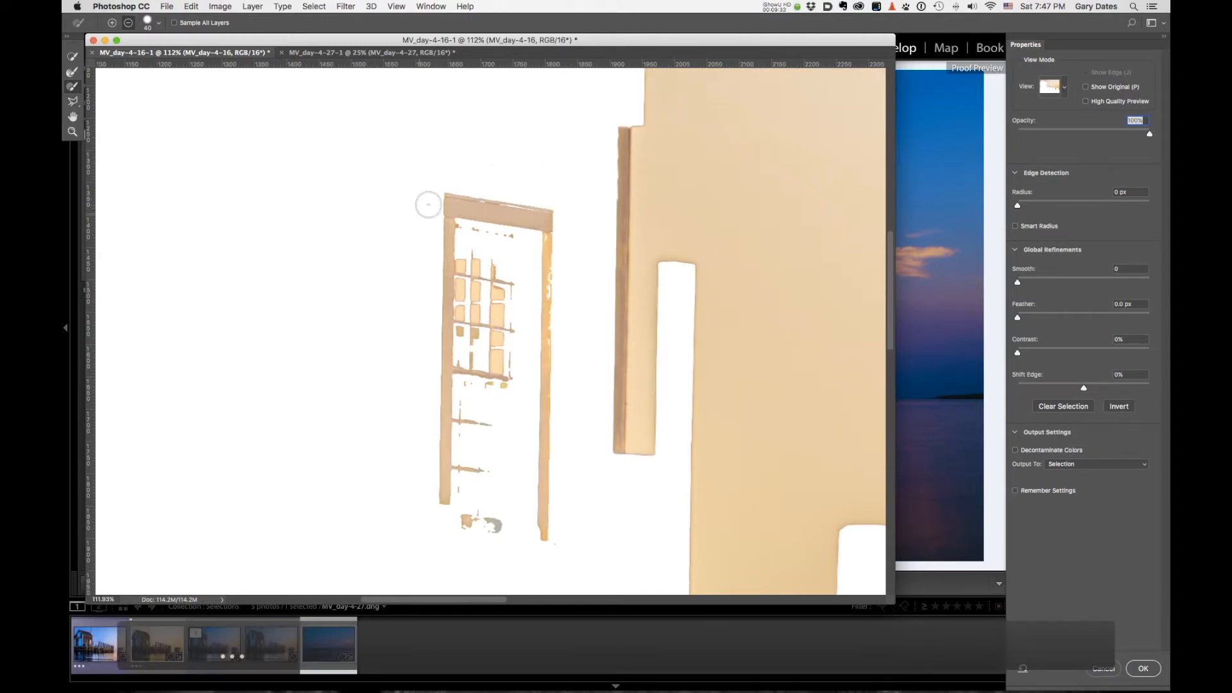
{"action": "left_click", "coordinate": [69, 102]}
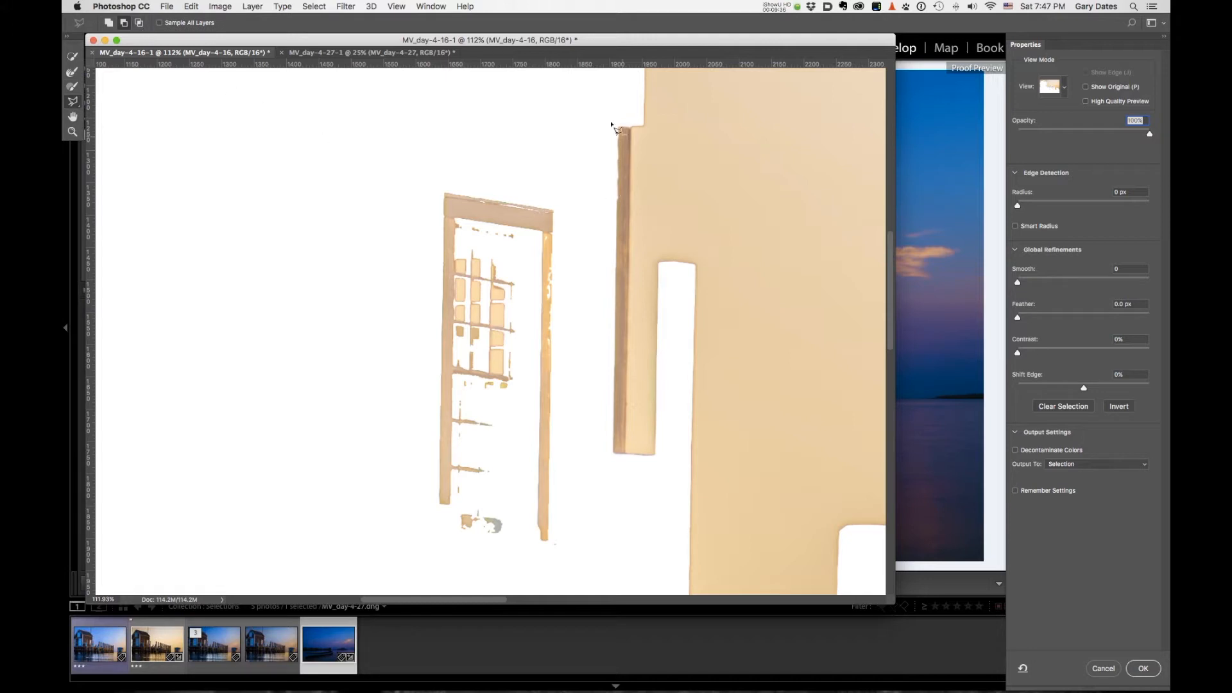
{"action": "left_click", "coordinate": [574, 103]}
{"action": "left_click", "coordinate": [625, 479]}
{"action": "left_click", "coordinate": [587, 475]}
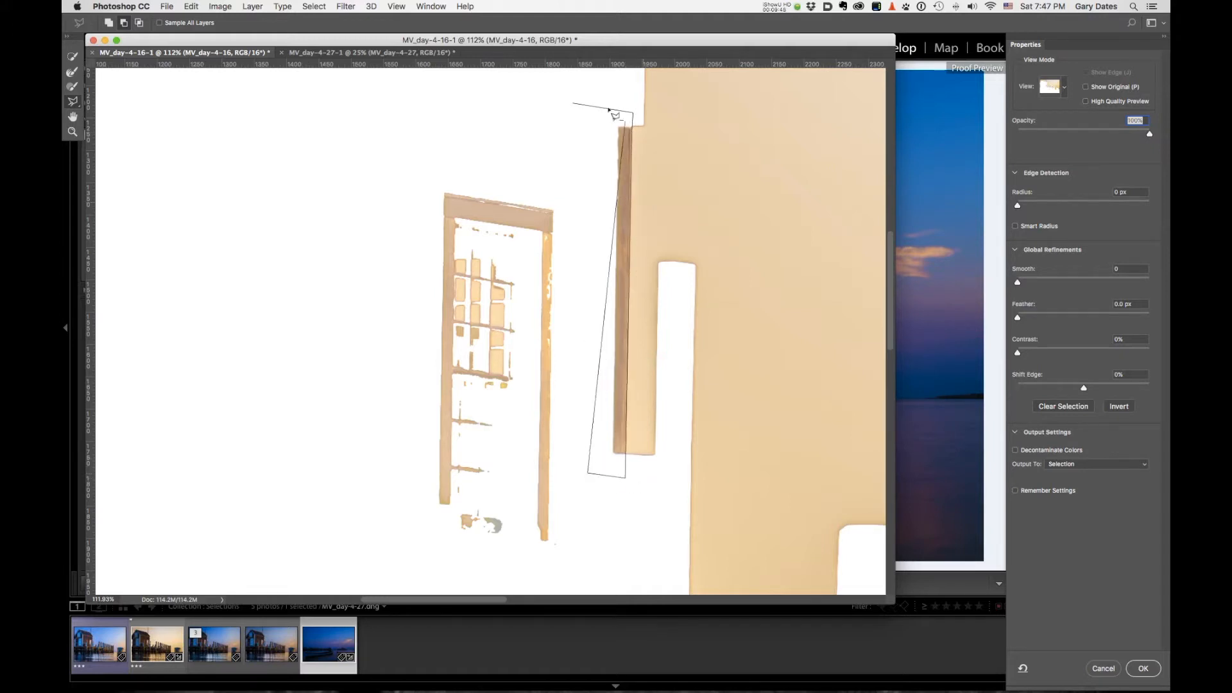
{"action": "left_click", "coordinate": [570, 103]}
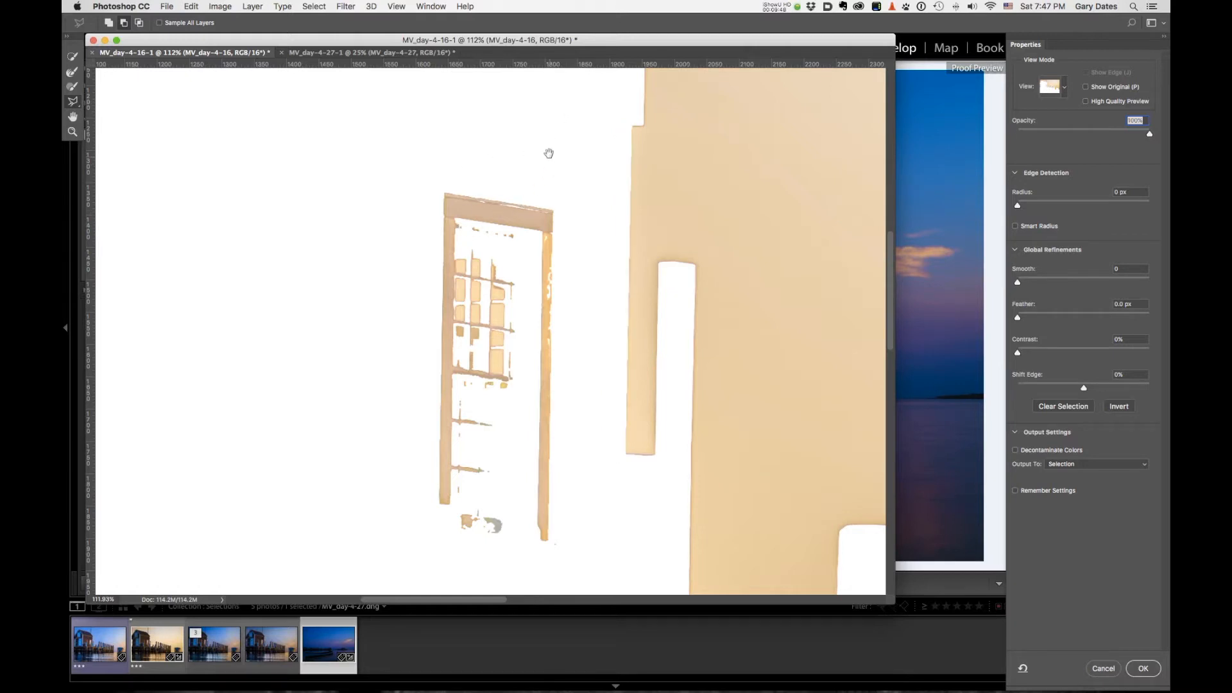
- Subtract the top and right side of the shed's window frame using a Polygonal Lasso outline
{"action": "scroll", "coordinate": [550, 154], "scroll_direction": "up", "scroll_amount": 5}
{"action": "scroll", "coordinate": [552, 165], "scroll_direction": "down", "scroll_amount": 8}
{"action": "scroll", "coordinate": [385, 314], "scroll_direction": "up", "scroll_amount": 3}
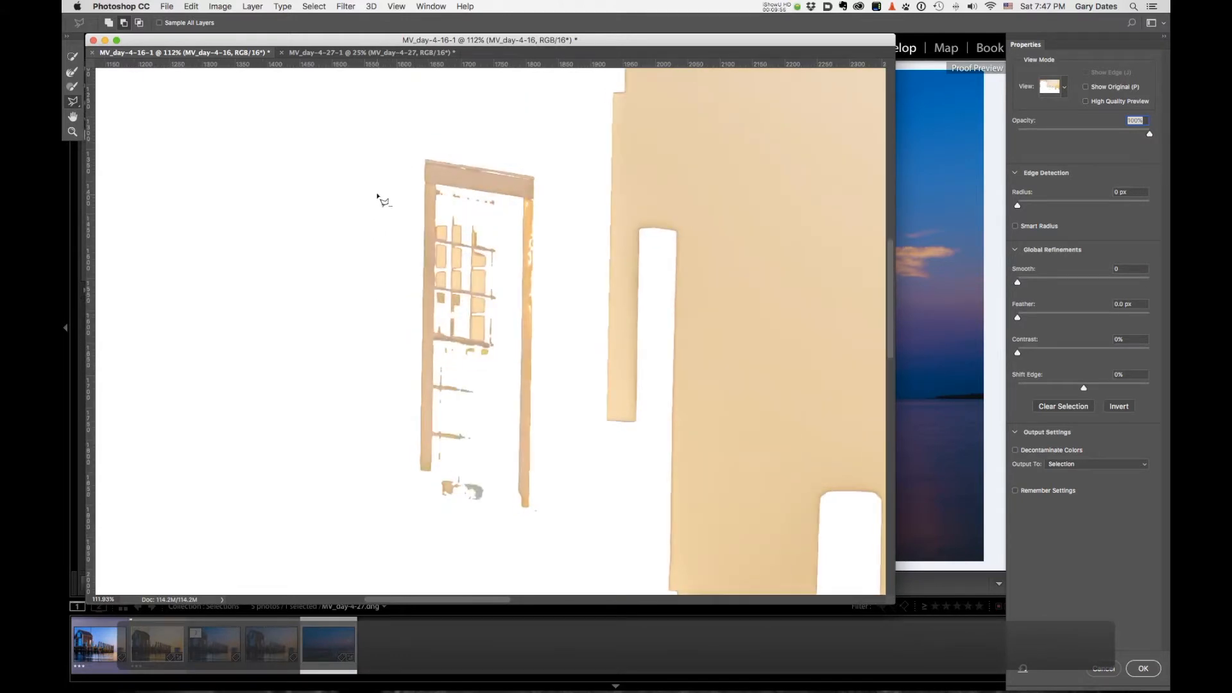
{"action": "left_click", "coordinate": [349, 221]}
{"action": "left_click", "coordinate": [453, 221]}
{"action": "left_click", "coordinate": [513, 229]}
{"action": "left_click", "coordinate": [509, 525]}
{"action": "left_click", "coordinate": [560, 530]}
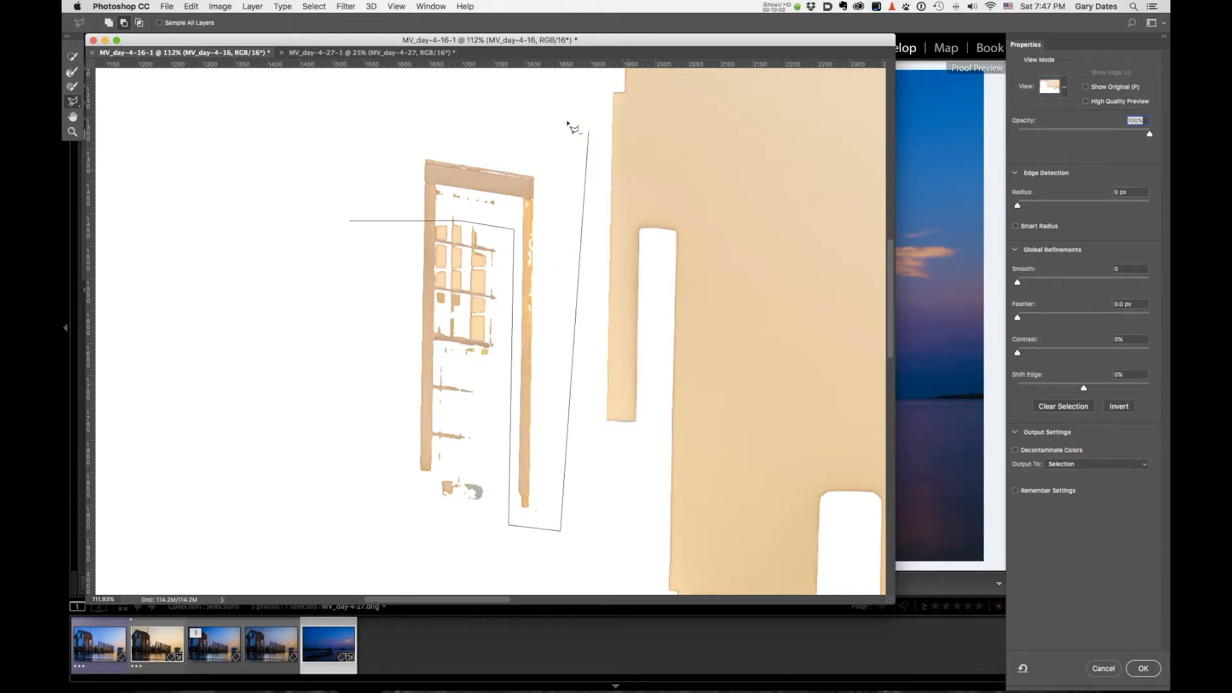
{"action": "left_click", "coordinate": [550, 123]}
{"action": "left_click", "coordinate": [328, 109]}
{"action": "left_click", "coordinate": [354, 228]}
- Subtract the window frame's left side and the fragments below the panes with the Polygonal Lasso, keeping the sky-filled panes selected
{"action": "left_click", "coordinate": [405, 205]}
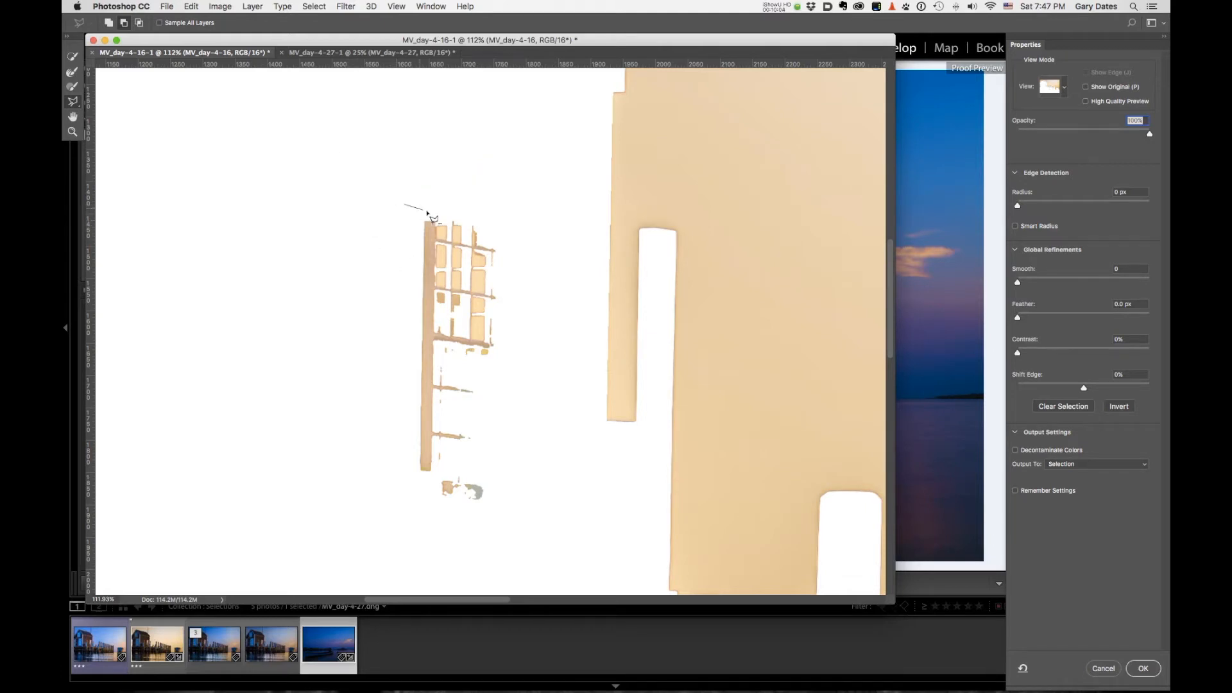
{"action": "left_click", "coordinate": [442, 204]}
{"action": "left_click", "coordinate": [436, 306]}
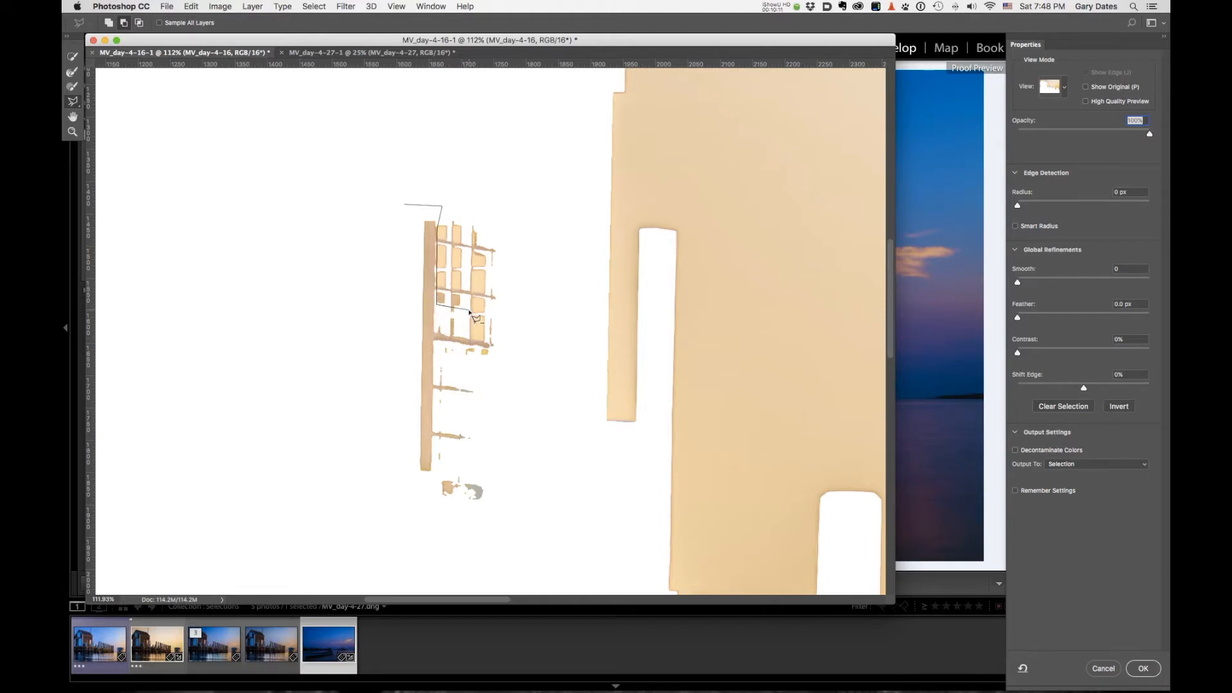
{"action": "left_click", "coordinate": [471, 312]}
{"action": "left_click", "coordinate": [473, 344]}
{"action": "left_click", "coordinate": [509, 347]}
{"action": "left_click", "coordinate": [504, 514]}
{"action": "left_click", "coordinate": [404, 513]}
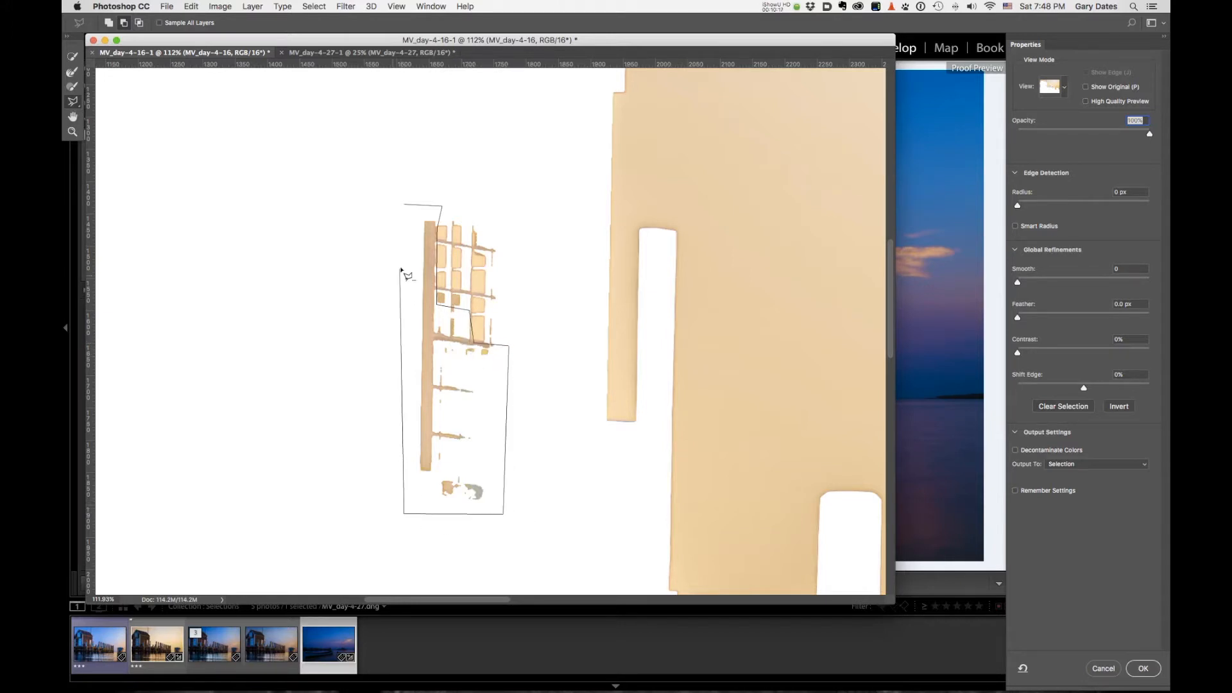
{"action": "left_click", "coordinate": [405, 206]}
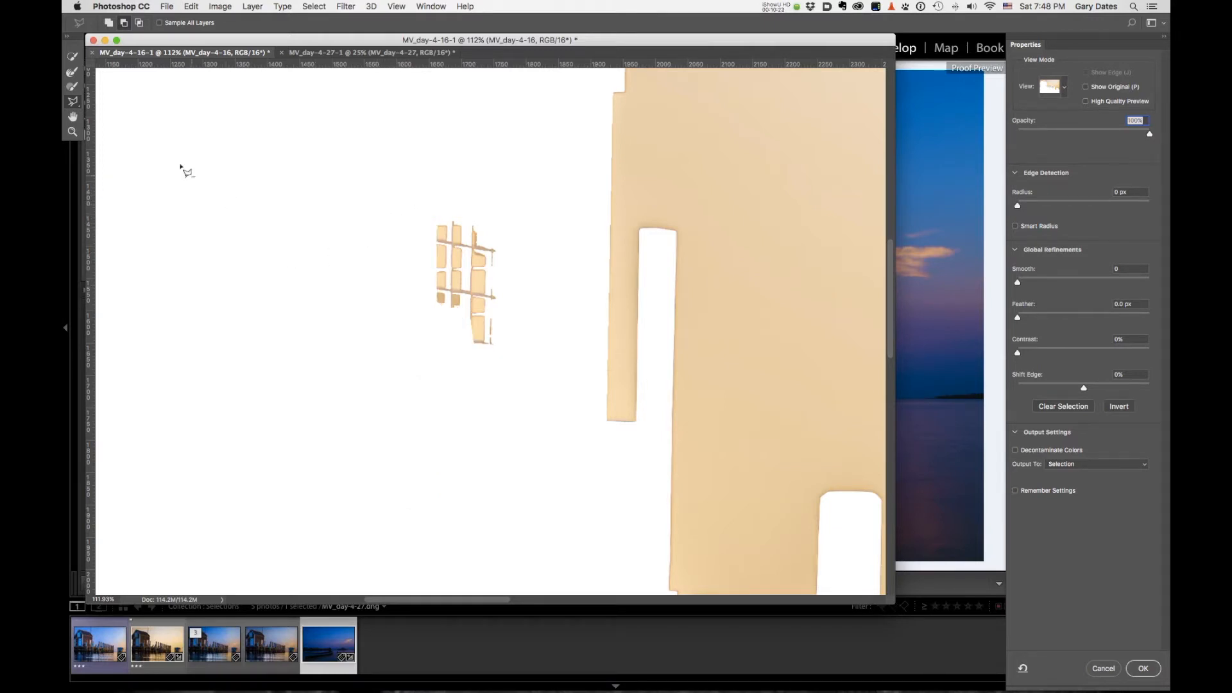
- Subtract the lower crossbar of the shed window from the selection with a reduced brush size
{"action": "left_click", "coordinate": [74, 88]}
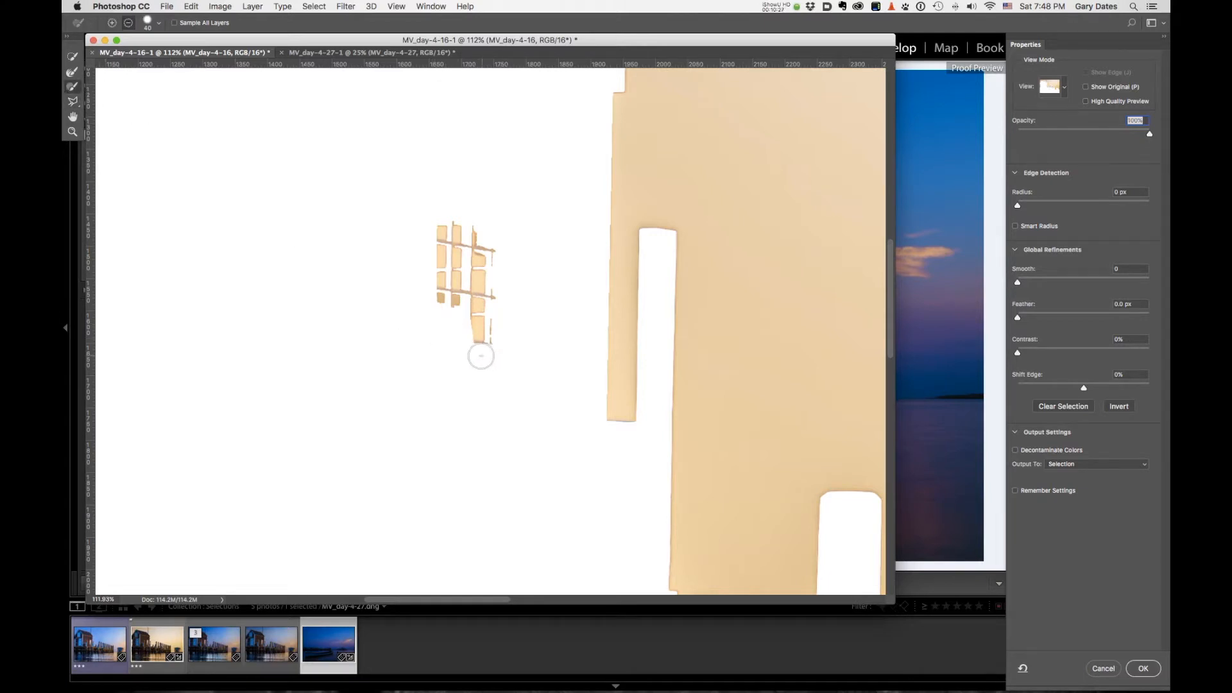
{"action": "key", "text": "bracketleft"}
{"action": "key", "text": "bracketleft"}
{"action": "key", "text": "bracketleft"}
{"action": "key", "text": "bracketleft"}
{"action": "key", "text": "bracketleft"}
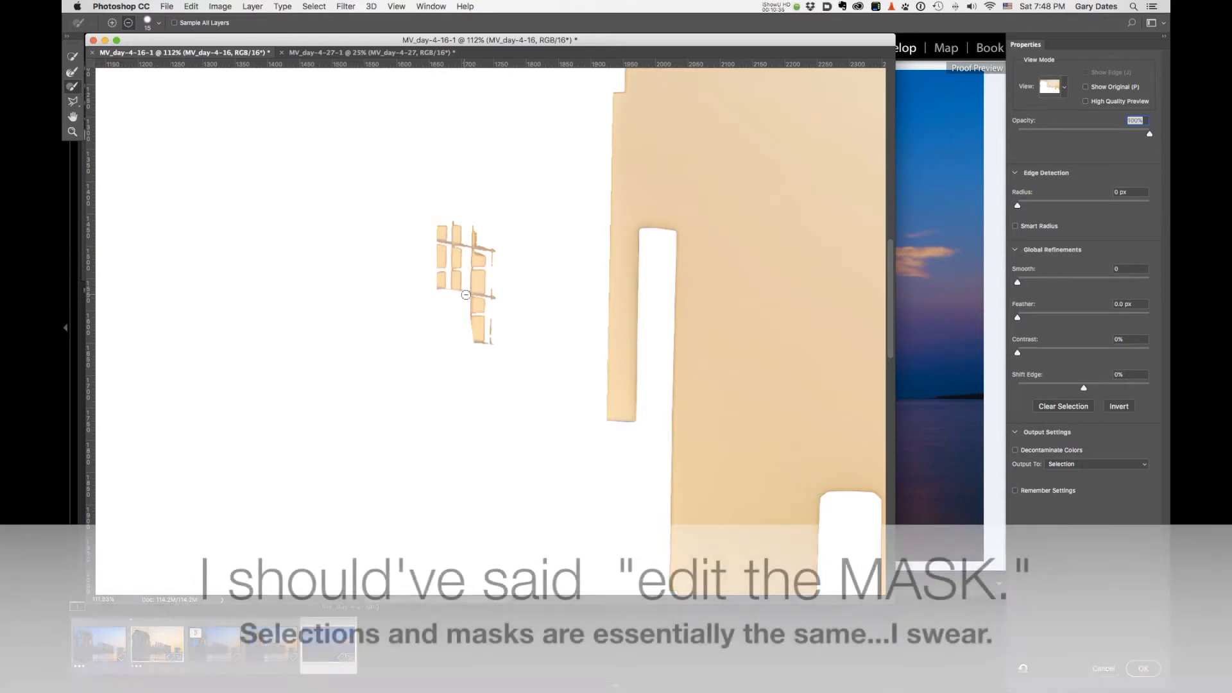
{"action": "key", "text": "bracketleft"}
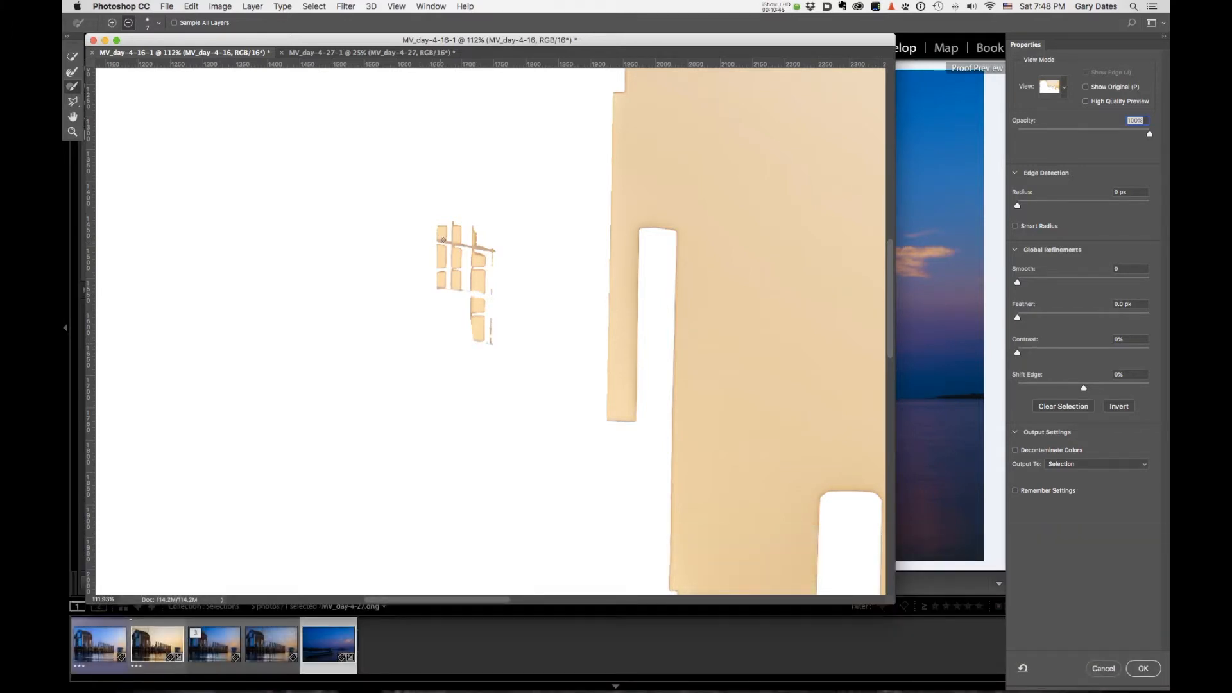
- Subtract the upper window crossbar and the fragments beside the panes with a finer brush, and clean up the lower crossbar's edge
{"action": "left_click", "coordinate": [450, 243], "text": "super"}
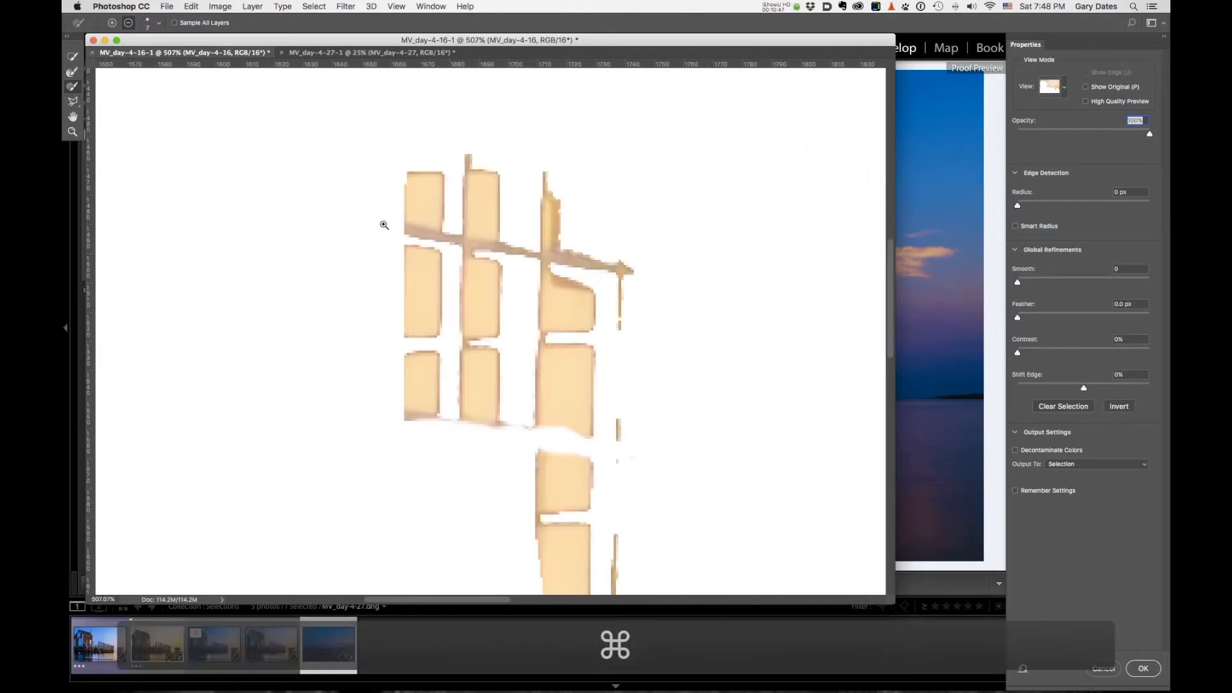
{"action": "key", "text": "bracketleft"}
{"action": "key", "text": "bracketleft"}
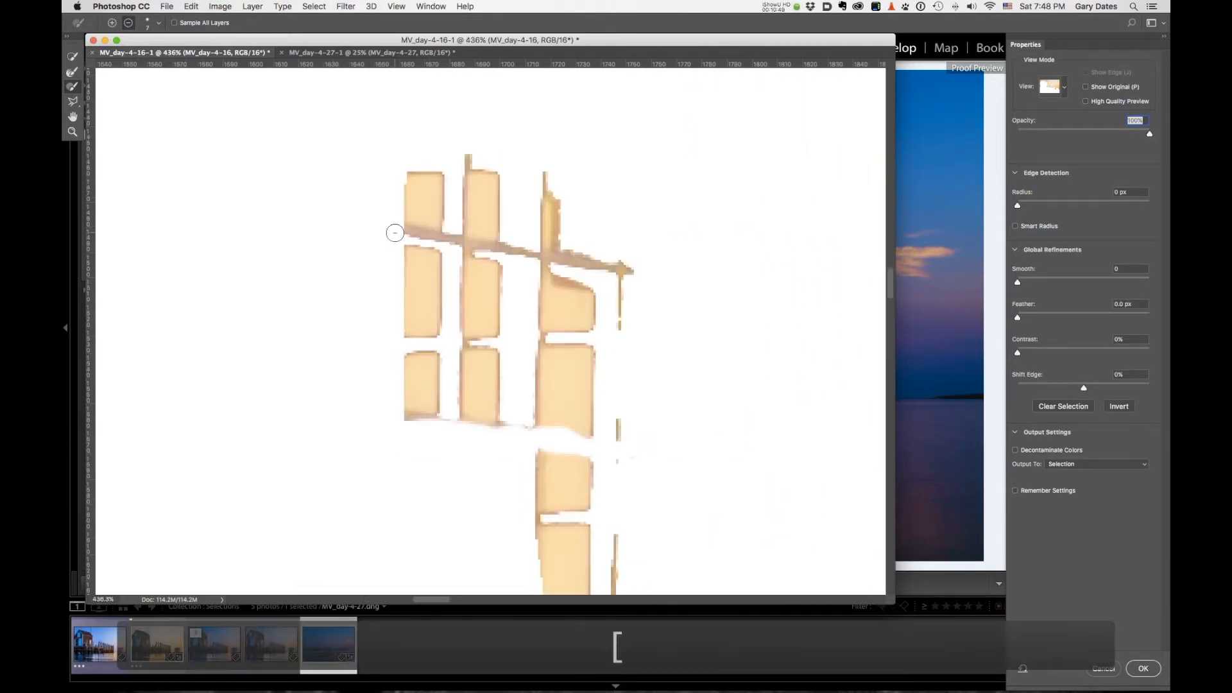
{"action": "mouse_move", "coordinate": [444, 236]}
{"action": "left_mouse_down"}
{"action": "mouse_move", "coordinate": [613, 270]}
{"action": "mouse_move", "coordinate": [568, 255]}
{"action": "mouse_move", "coordinate": [615, 306]}
{"action": "mouse_move", "coordinate": [631, 298]}
{"action": "mouse_move", "coordinate": [606, 331]}
{"action": "mouse_move", "coordinate": [640, 315]}
{"action": "mouse_move", "coordinate": [639, 281]}
{"action": "left_mouse_up"}
{"action": "mouse_move", "coordinate": [622, 324]}
{"action": "left_mouse_down"}
{"action": "mouse_move", "coordinate": [614, 441]}
{"action": "mouse_move", "coordinate": [630, 463]}
{"action": "mouse_move", "coordinate": [617, 448]}
{"action": "left_mouse_up"}
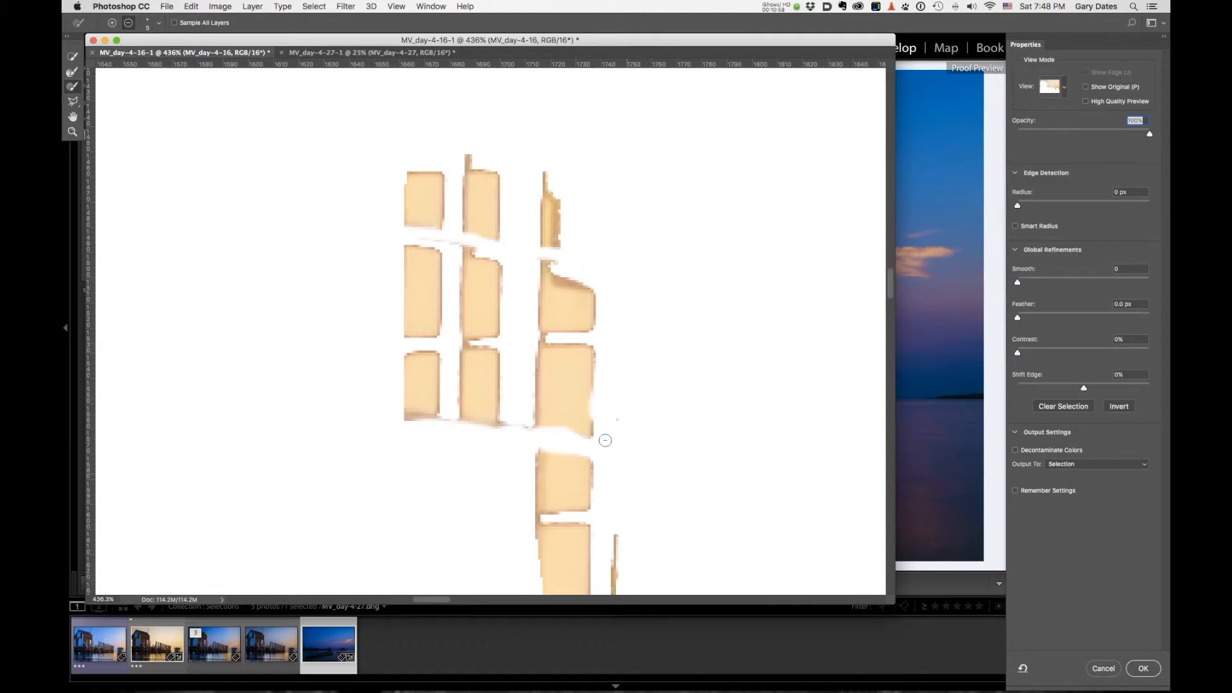
{"action": "left_click_drag", "start_coordinate": [405, 422], "coordinate": [549, 436]}
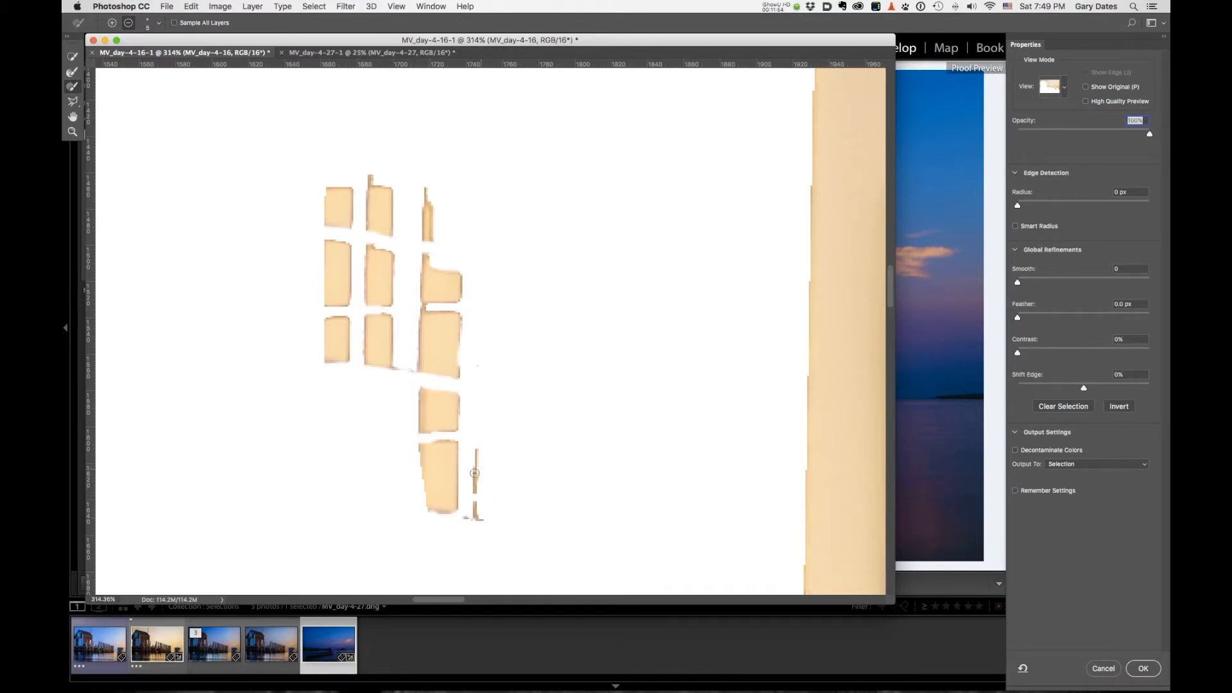
- Subtract the stray slivers beside and above the window panes using a 10 px brush
{"action": "key", "text": "bracketright"}
{"action": "key", "text": "bracketright"}
{"action": "key", "text": "bracketright"}
{"action": "key", "text": "bracketright"}
{"action": "key", "text": "bracketright"}
{"action": "left_click_drag", "start_coordinate": [476, 450], "coordinate": [475, 517]}
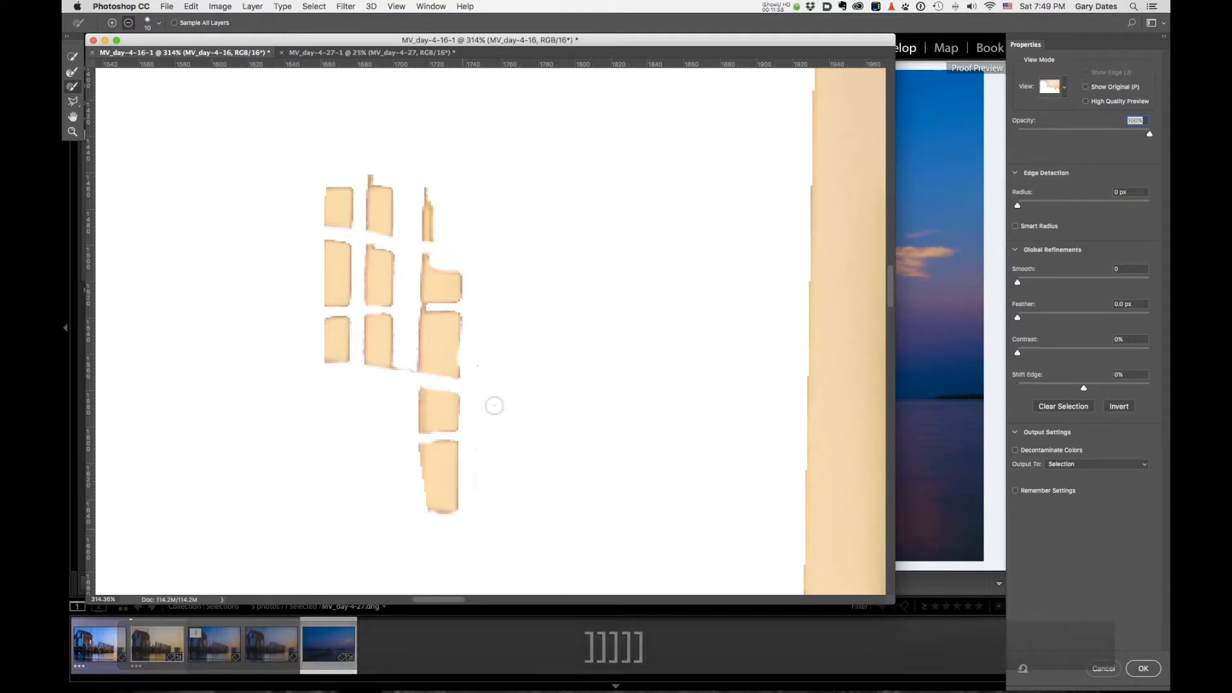
{"action": "left_click_drag", "start_coordinate": [426, 187], "coordinate": [430, 228]}
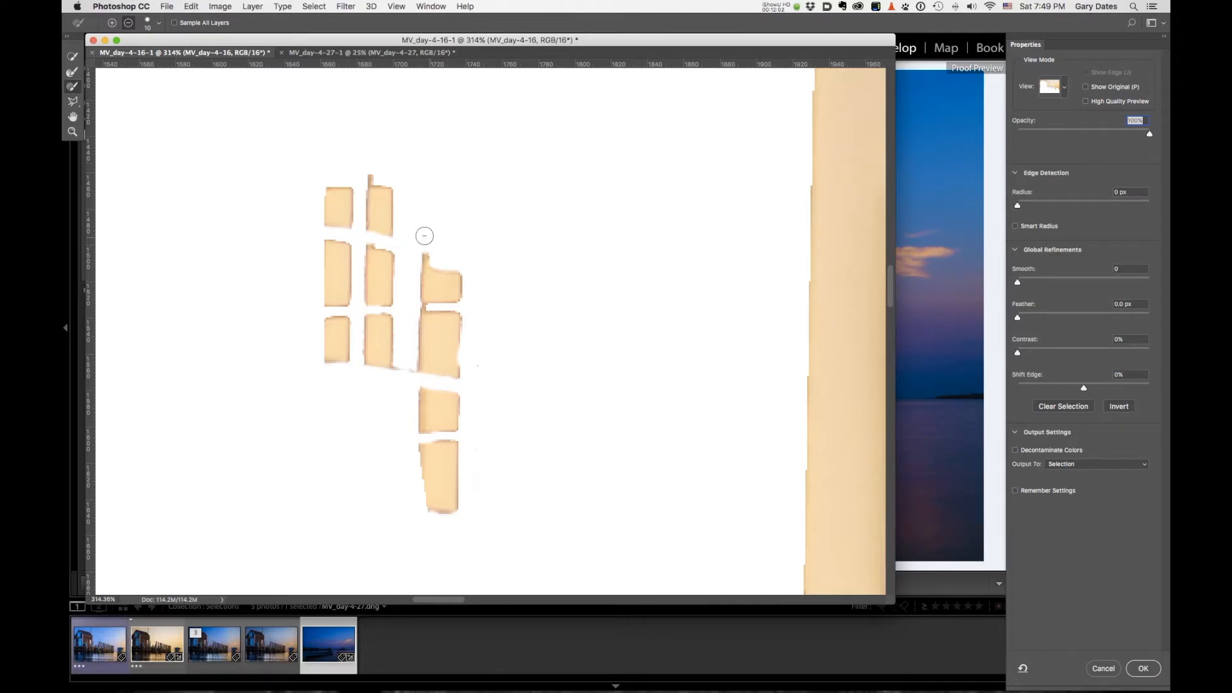
{"action": "left_click_drag", "start_coordinate": [364, 171], "coordinate": [377, 171]}
- Subtract the whole mast above the shed roof from the sky selection using a Polygonal Lasso outline
{"action": "left_click_drag", "start_coordinate": [584, 407], "coordinate": [517, 293]}
{"action": "left_click_drag", "start_coordinate": [515, 175], "coordinate": [562, 561]}
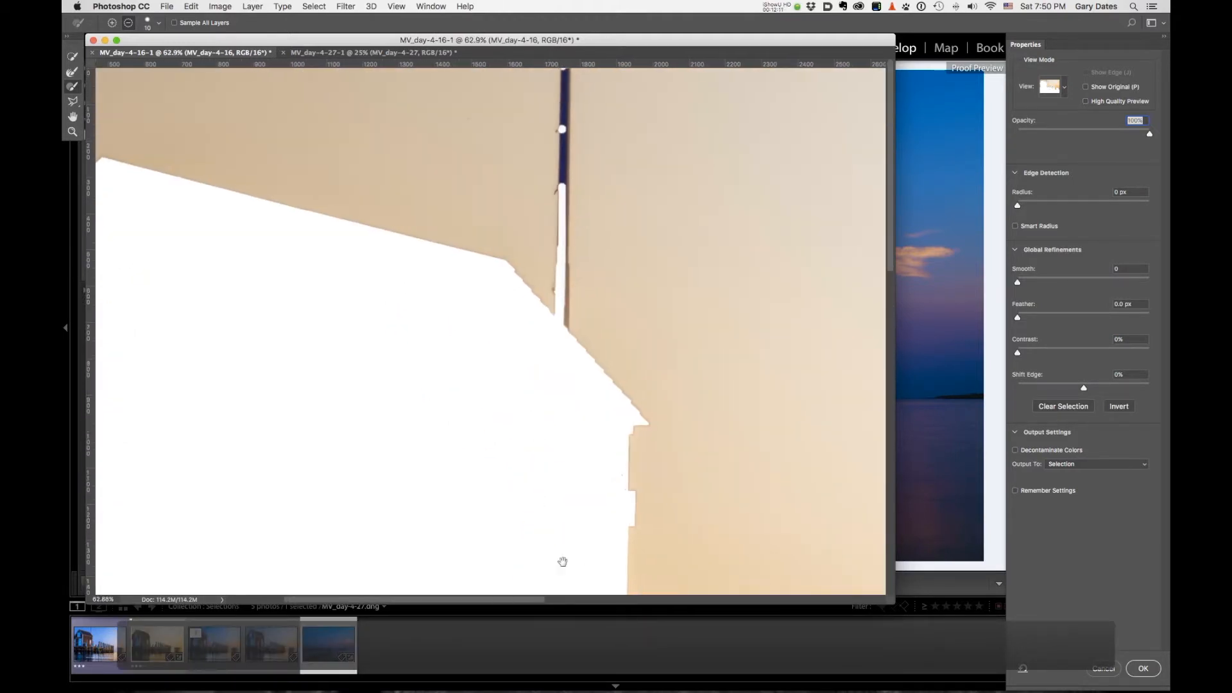
{"action": "left_click", "coordinate": [73, 102]}
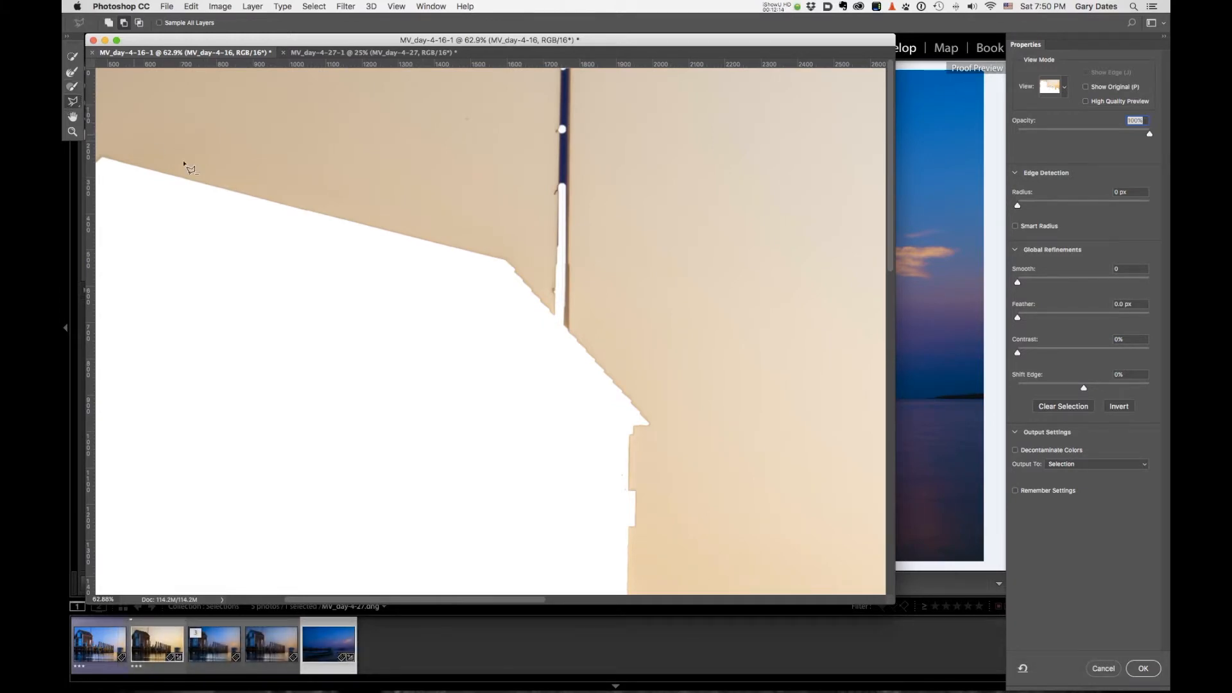
{"action": "left_click", "coordinate": [562, 343]}
{"action": "left_click", "coordinate": [570, 330]}
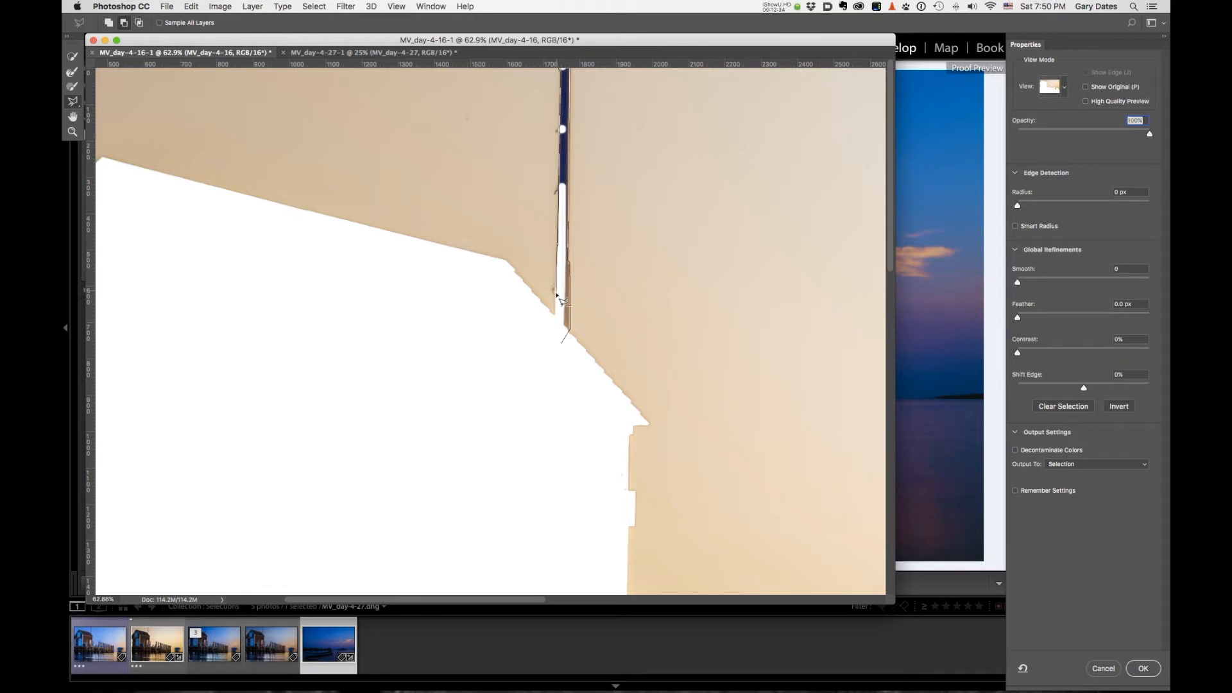
{"action": "left_click", "coordinate": [563, 345]}
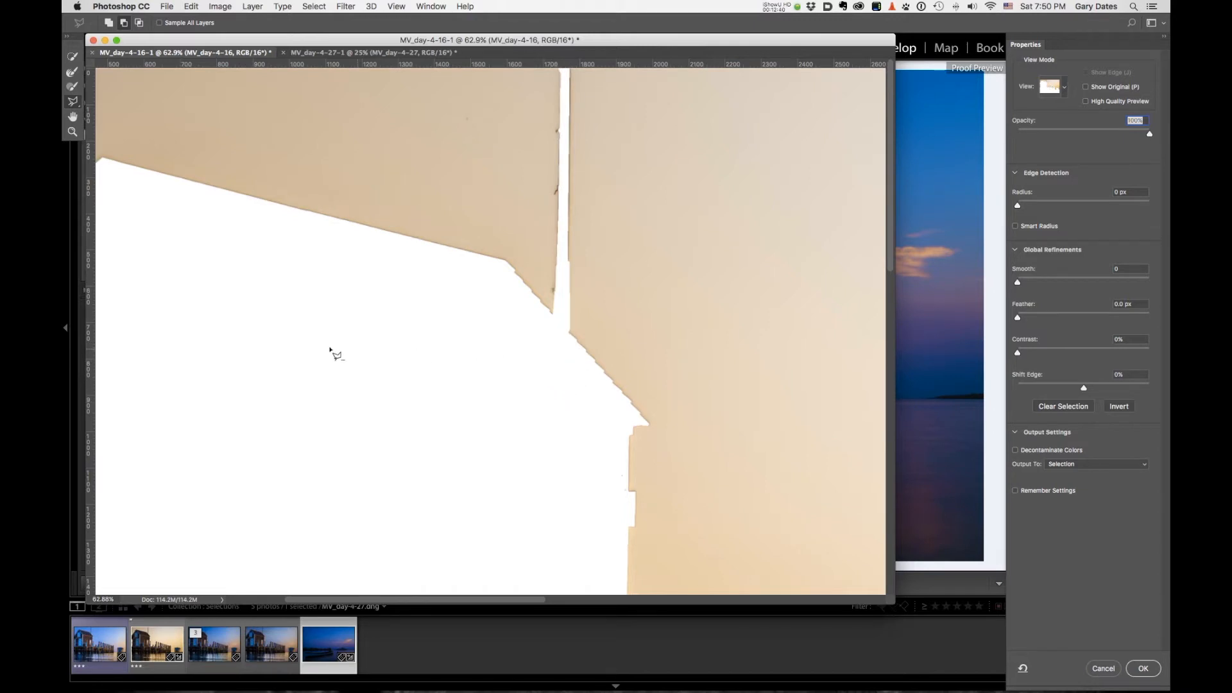
- Refine the selection edge along the mast above the shed using a 30 px Refine Edge Brush
{"action": "left_click", "coordinate": [71, 76]}
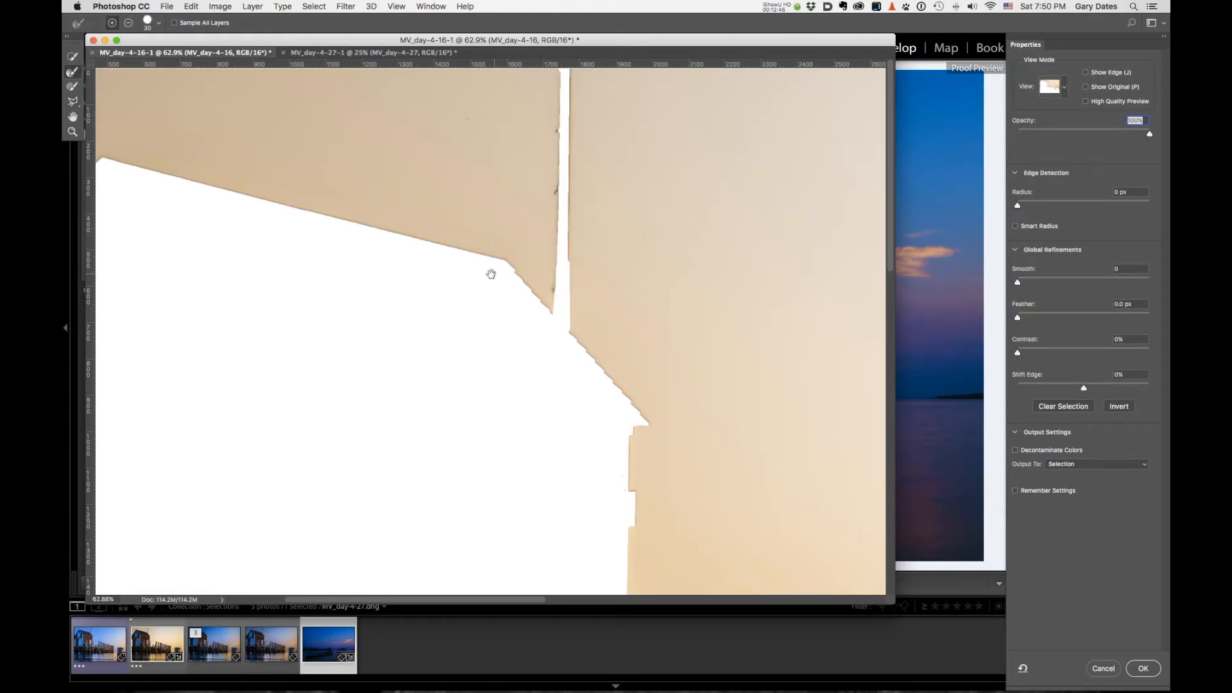
{"action": "left_click_drag", "start_coordinate": [468, 446], "coordinate": [476, 445]}
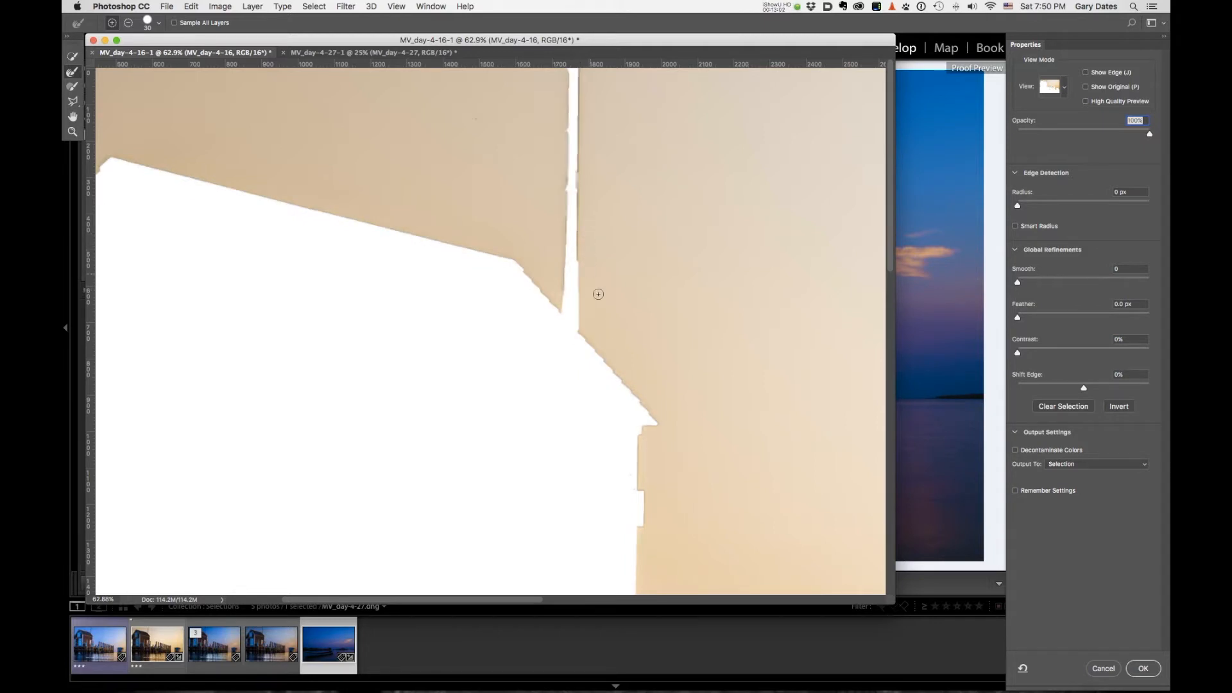
- Refine the selection edge around the ferry's masts, antennas and upper deck with the 30 px Refine Edge Brush
{"action": "left_click_drag", "start_coordinate": [633, 366], "coordinate": [369, 333]}
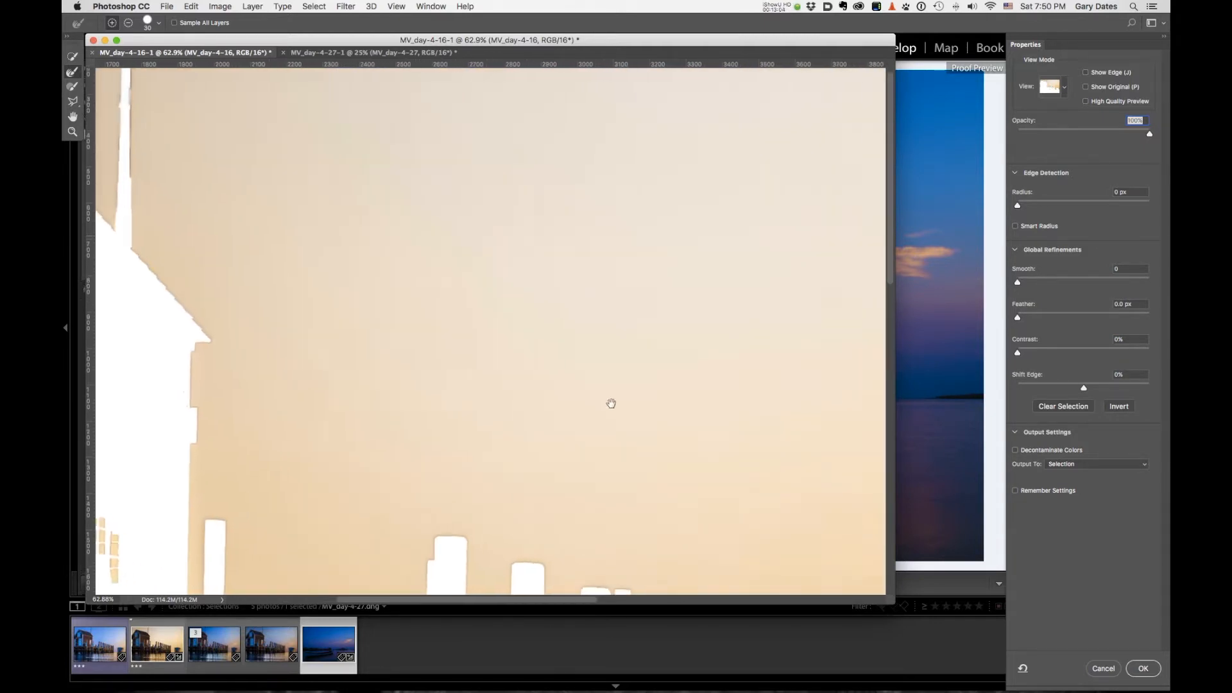
{"action": "left_click_drag", "start_coordinate": [608, 405], "coordinate": [435, 228]}
{"action": "left_click_drag", "start_coordinate": [610, 415], "coordinate": [344, 278]}
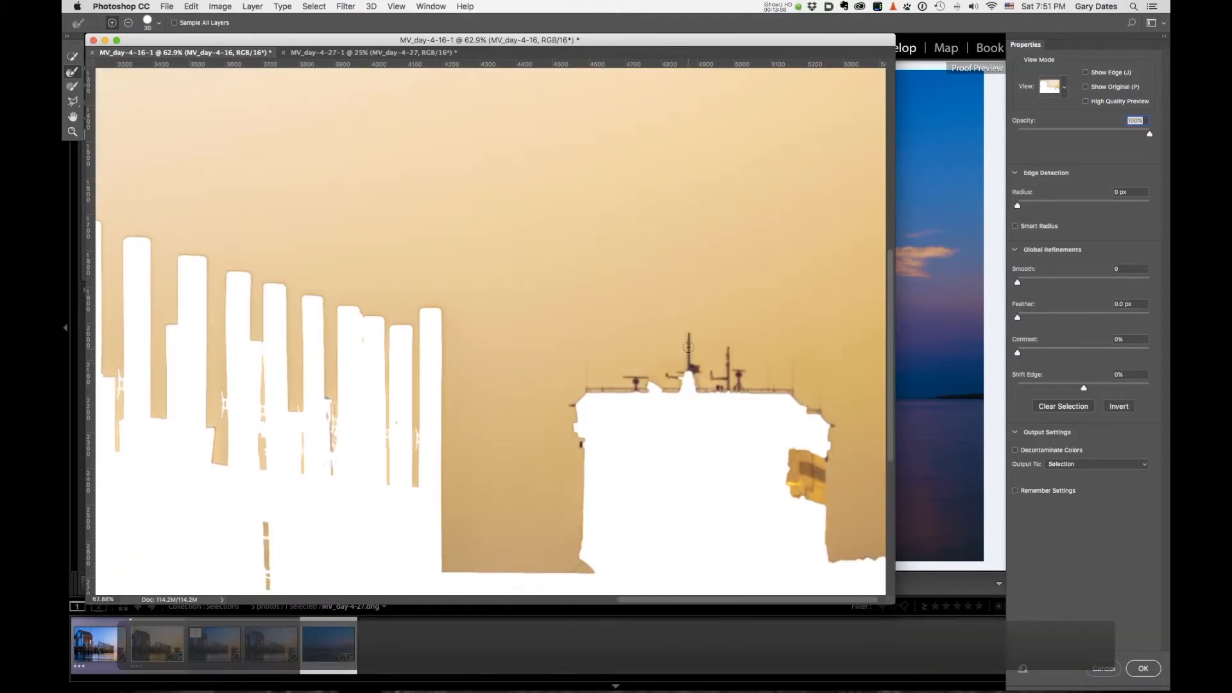
{"action": "left_click_drag", "start_coordinate": [690, 335], "coordinate": [693, 372]}
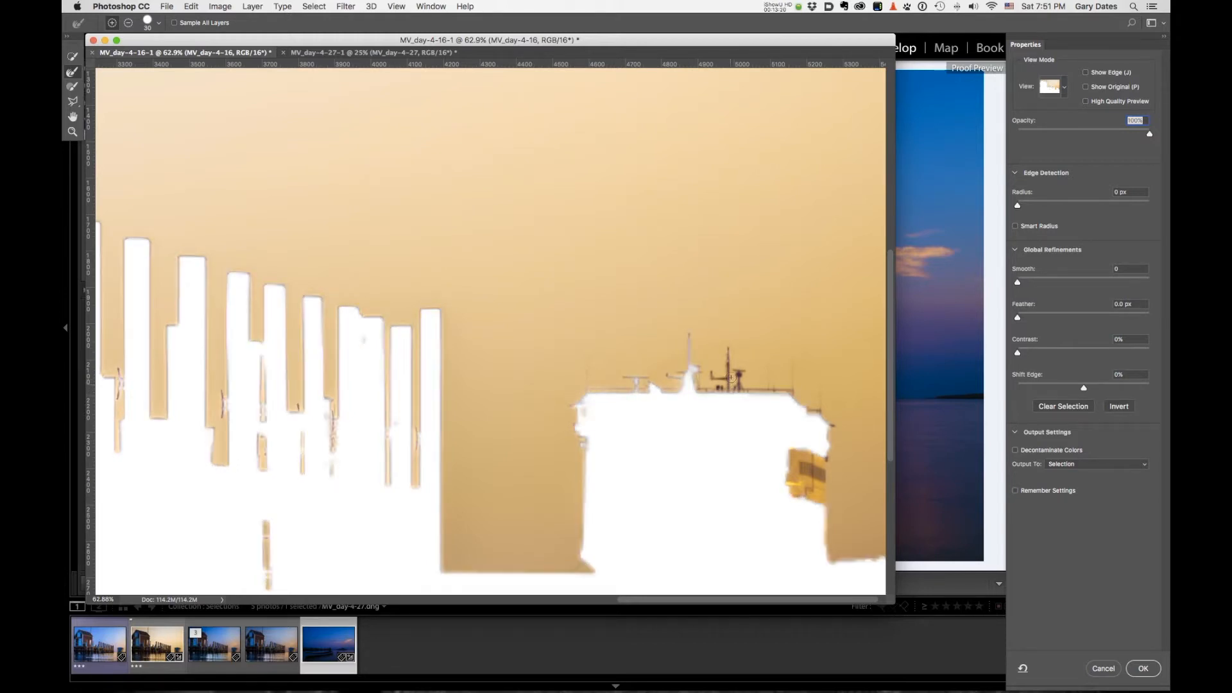
{"action": "mouse_move", "coordinate": [737, 379]}
{"action": "left_mouse_down"}
{"action": "mouse_move", "coordinate": [703, 388]}
{"action": "mouse_move", "coordinate": [780, 384]}
{"action": "mouse_move", "coordinate": [791, 391]}
{"action": "mouse_move", "coordinate": [748, 394]}
{"action": "mouse_move", "coordinate": [803, 399]}
{"action": "mouse_move", "coordinate": [824, 430]}
{"action": "left_mouse_up"}
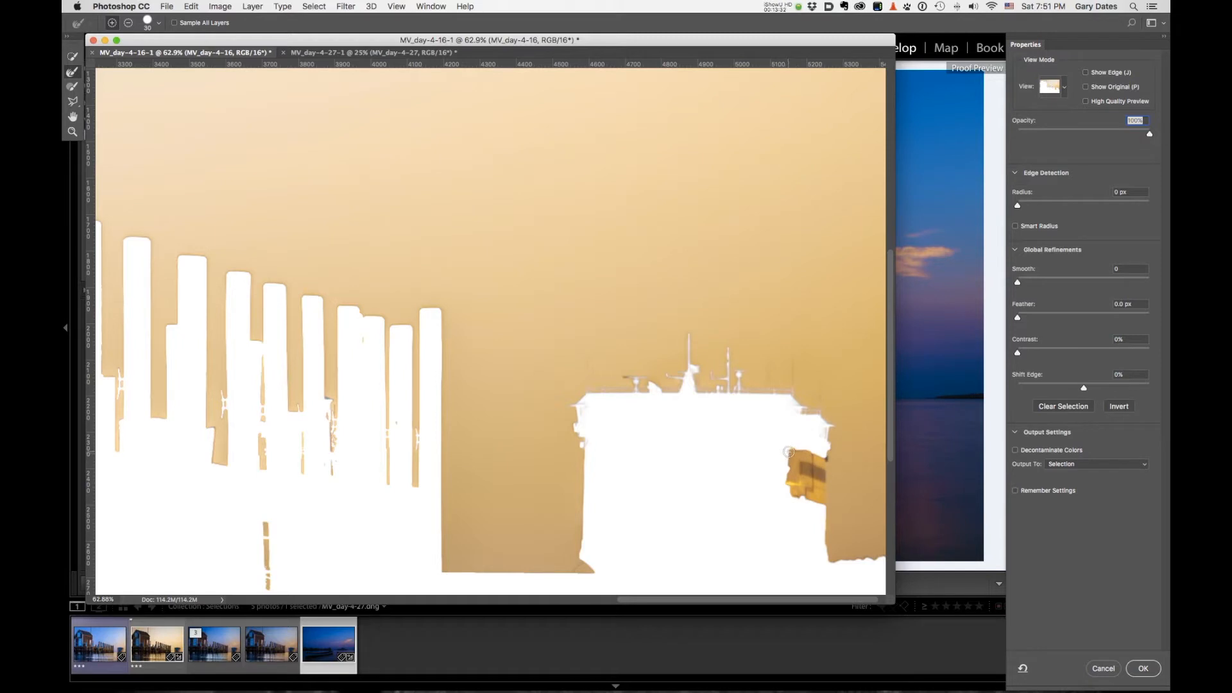
{"action": "left_click", "coordinate": [812, 481], "text": "super"}
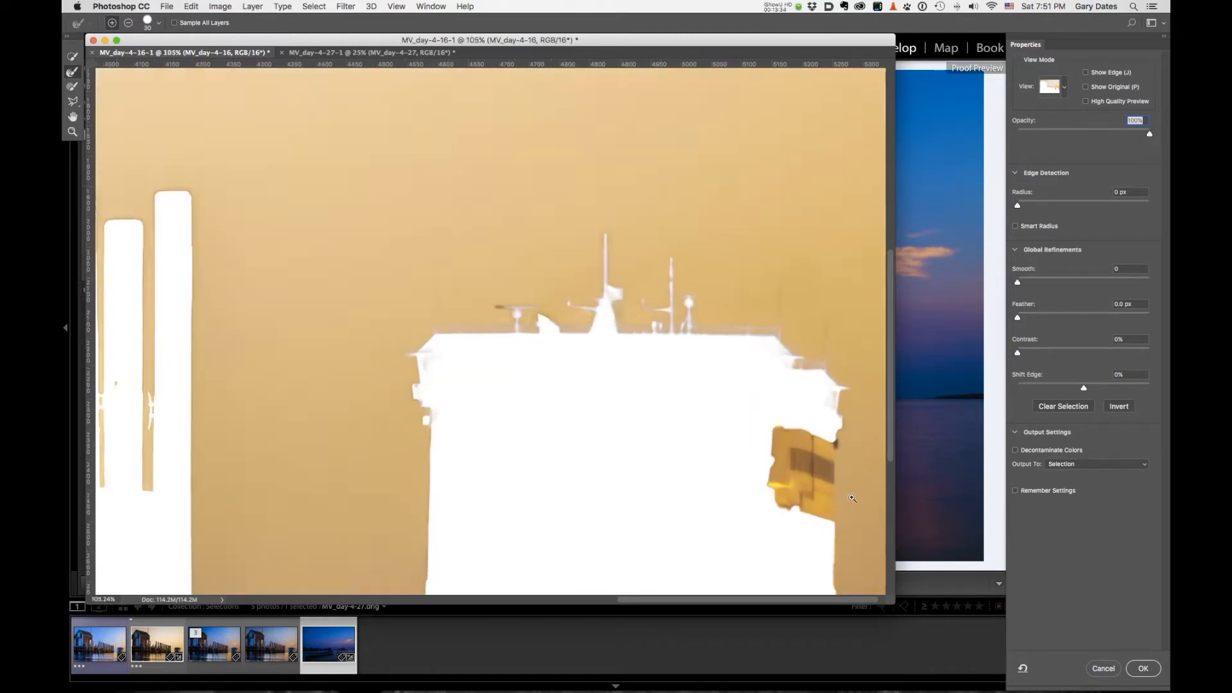
{"action": "mouse_move", "coordinate": [622, 379]}
{"action": "left_mouse_down"}
{"action": "mouse_move", "coordinate": [569, 349]}
{"action": "mouse_move", "coordinate": [535, 353]}
{"action": "left_mouse_up"}
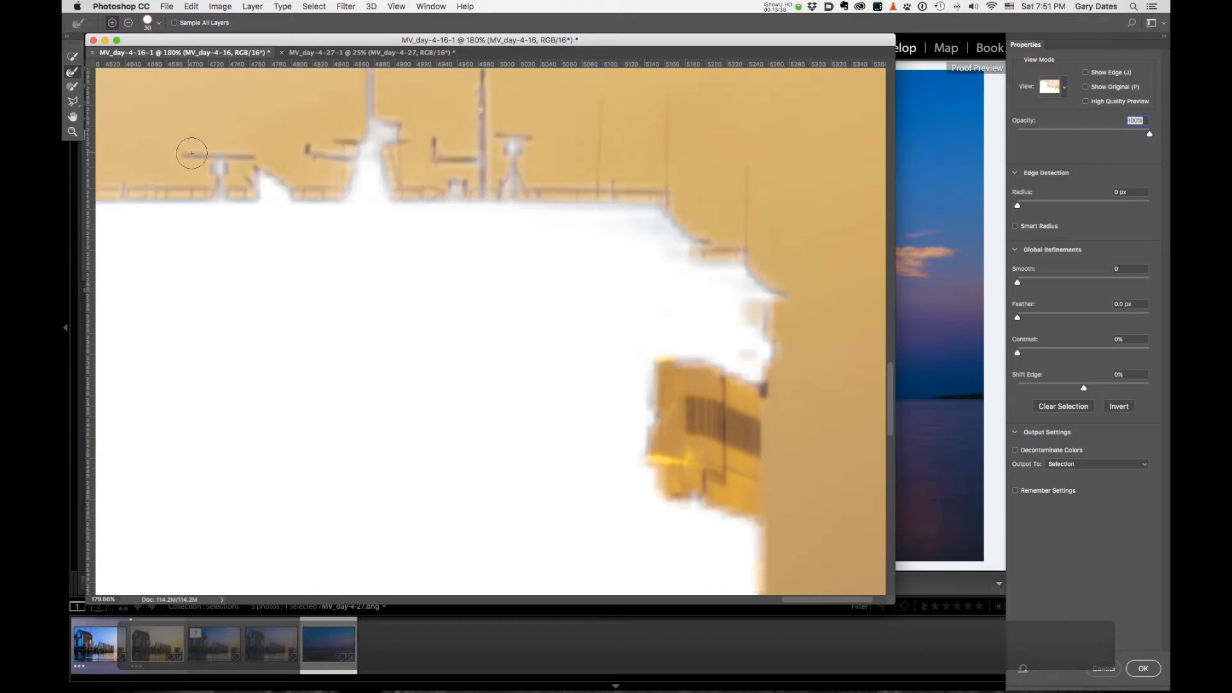
- Subtract most of the yellow patch on the ferry's side from the sky selection using a 40 px brush
{"action": "left_click", "coordinate": [75, 90]}
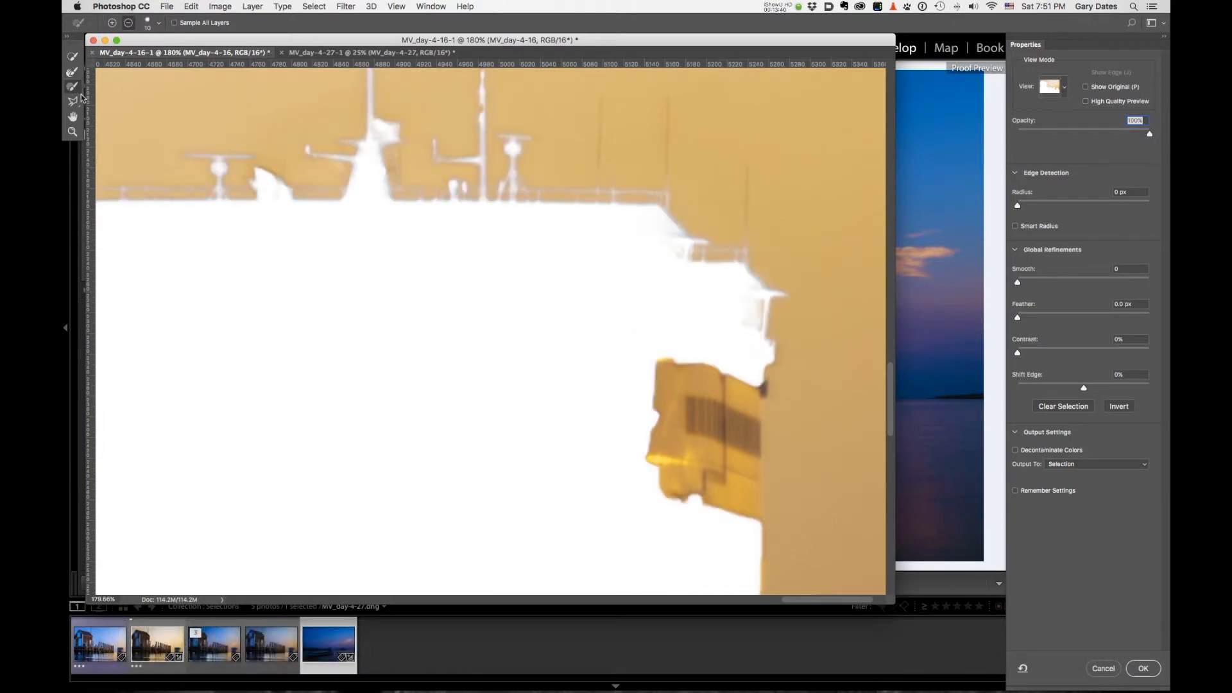
{"action": "key", "text": "bracketright"}
{"action": "key", "text": "bracketright"}
{"action": "key", "text": "bracketright"}
{"action": "key", "text": "bracketright"}
{"action": "key", "text": "bracketright"}
{"action": "key", "text": "bracketright"}
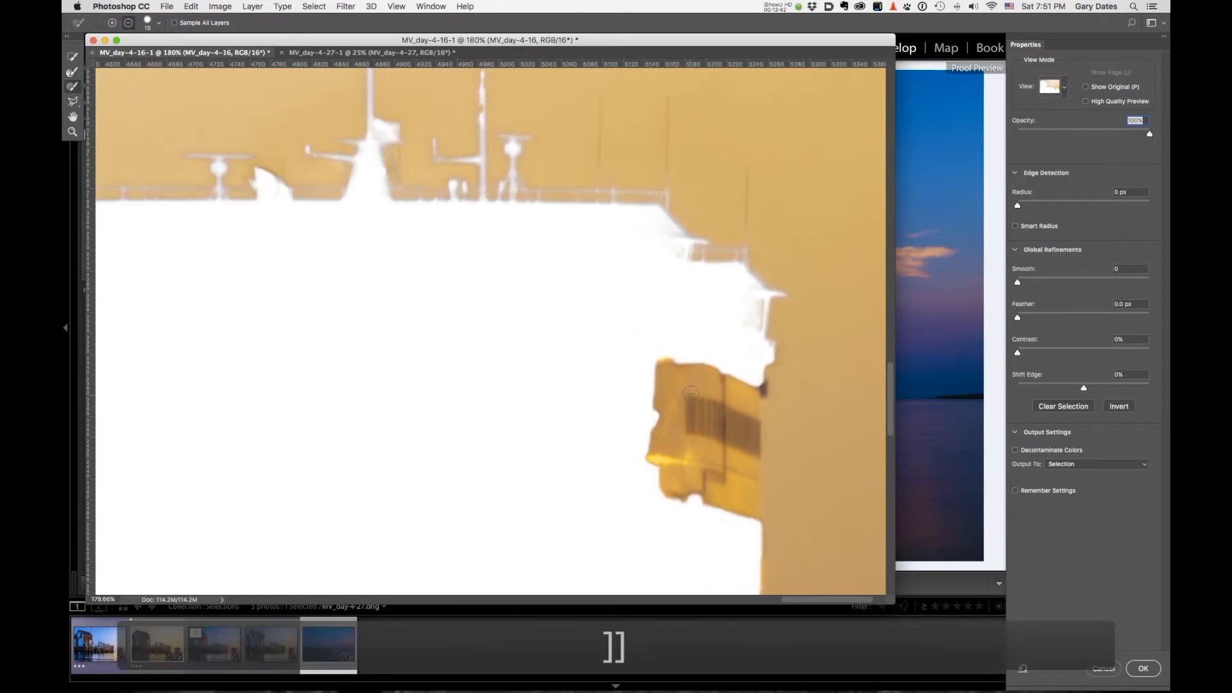
{"action": "mouse_move", "coordinate": [661, 357]}
{"action": "left_mouse_down"}
{"action": "mouse_move", "coordinate": [678, 558]}
{"action": "mouse_move", "coordinate": [655, 415]}
{"action": "mouse_move", "coordinate": [662, 503]}
{"action": "mouse_move", "coordinate": [691, 368]}
{"action": "mouse_move", "coordinate": [709, 490]}
{"action": "mouse_move", "coordinate": [717, 373]}
{"action": "mouse_move", "coordinate": [722, 442]}
{"action": "mouse_move", "coordinate": [733, 399]}
{"action": "mouse_move", "coordinate": [727, 525]}
{"action": "mouse_move", "coordinate": [735, 507]}
{"action": "mouse_move", "coordinate": [735, 518]}
{"action": "mouse_move", "coordinate": [763, 514]}
{"action": "left_mouse_up"}
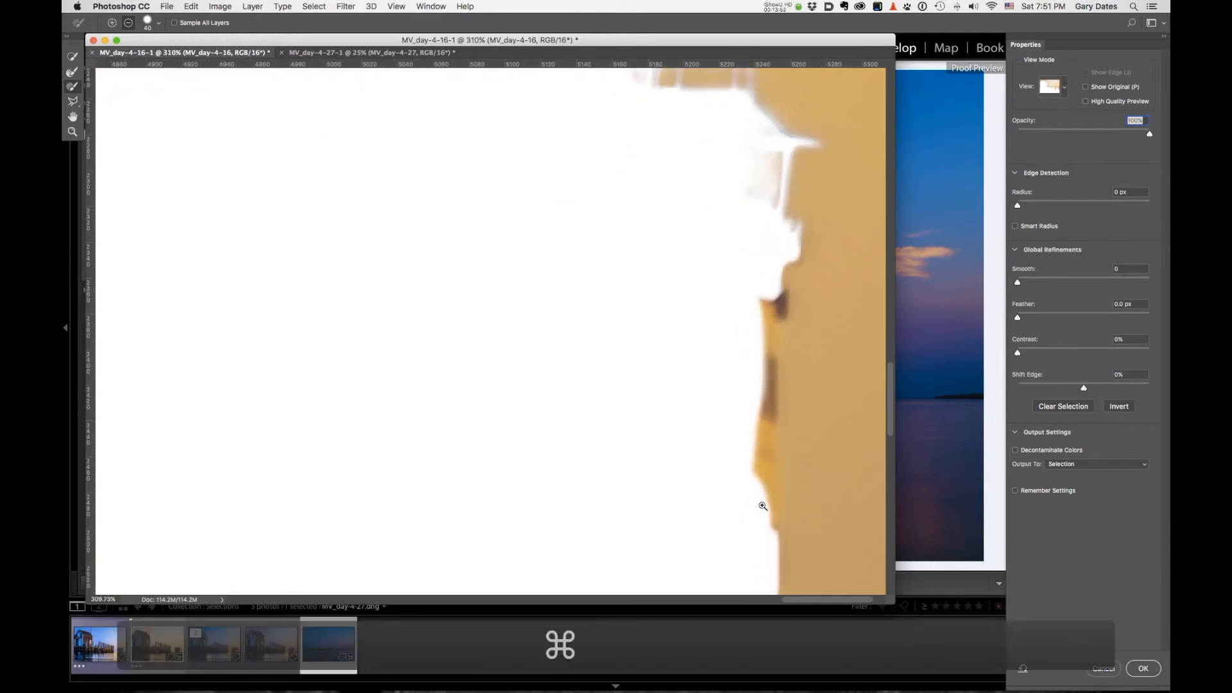
- Subtract the remaining yellow slivers and the dark spot along the ferry's side edge with a much smaller brush
{"action": "key", "text": "bracketleft"}
{"action": "key", "text": "bracketleft"}
{"action": "key", "text": "bracketleft"}
{"action": "key", "text": "bracketleft"}
{"action": "key", "text": "bracketleft"}
{"action": "key", "text": "bracketleft"}
{"action": "key", "text": "bracketleft"}
{"action": "key", "text": "bracketleft"}
{"action": "mouse_move", "coordinate": [762, 517]}
{"action": "left_mouse_down"}
{"action": "mouse_move", "coordinate": [767, 532]}
{"action": "mouse_move", "coordinate": [753, 443]}
{"action": "mouse_move", "coordinate": [765, 386]}
{"action": "left_mouse_up"}
{"action": "mouse_move", "coordinate": [758, 308]}
{"action": "left_mouse_down"}
{"action": "mouse_move", "coordinate": [773, 314]}
{"action": "mouse_move", "coordinate": [774, 369]}
{"action": "mouse_move", "coordinate": [760, 402]}
{"action": "mouse_move", "coordinate": [759, 313]}
{"action": "left_mouse_up"}
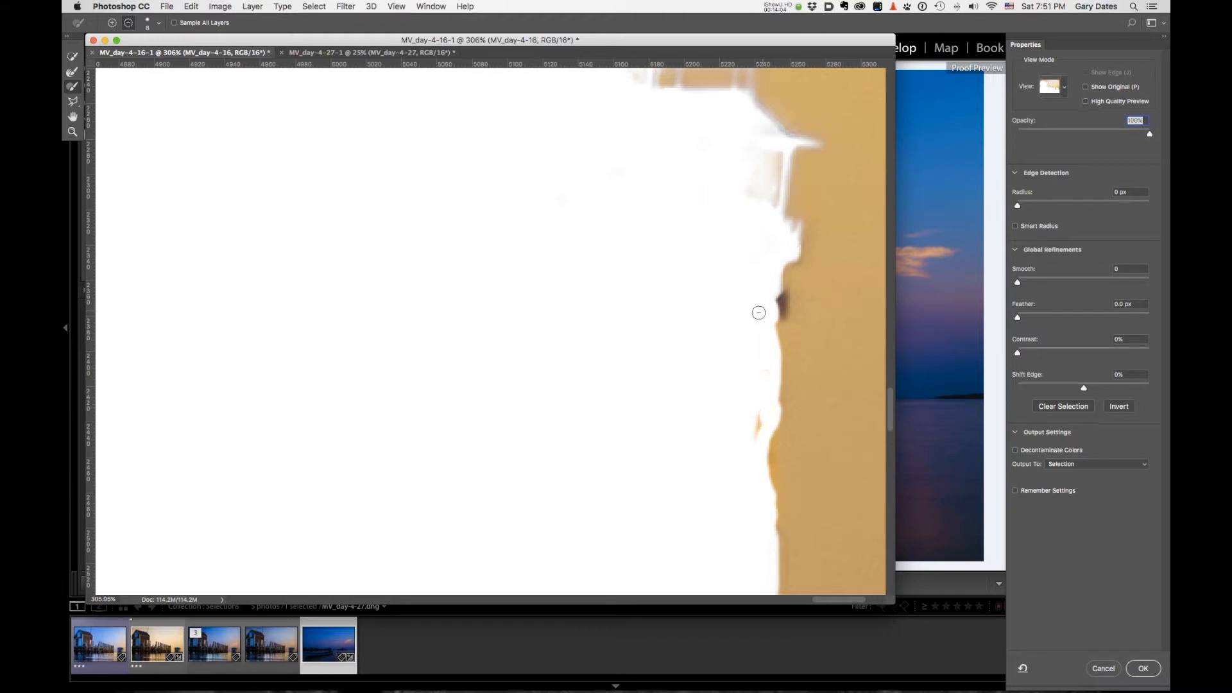
{"action": "left_click_drag", "start_coordinate": [756, 440], "coordinate": [762, 458]}
{"action": "mouse_move", "coordinate": [764, 302]}
{"action": "left_mouse_down"}
{"action": "mouse_move", "coordinate": [785, 299]}
{"action": "mouse_move", "coordinate": [781, 313]}
{"action": "left_mouse_up"}
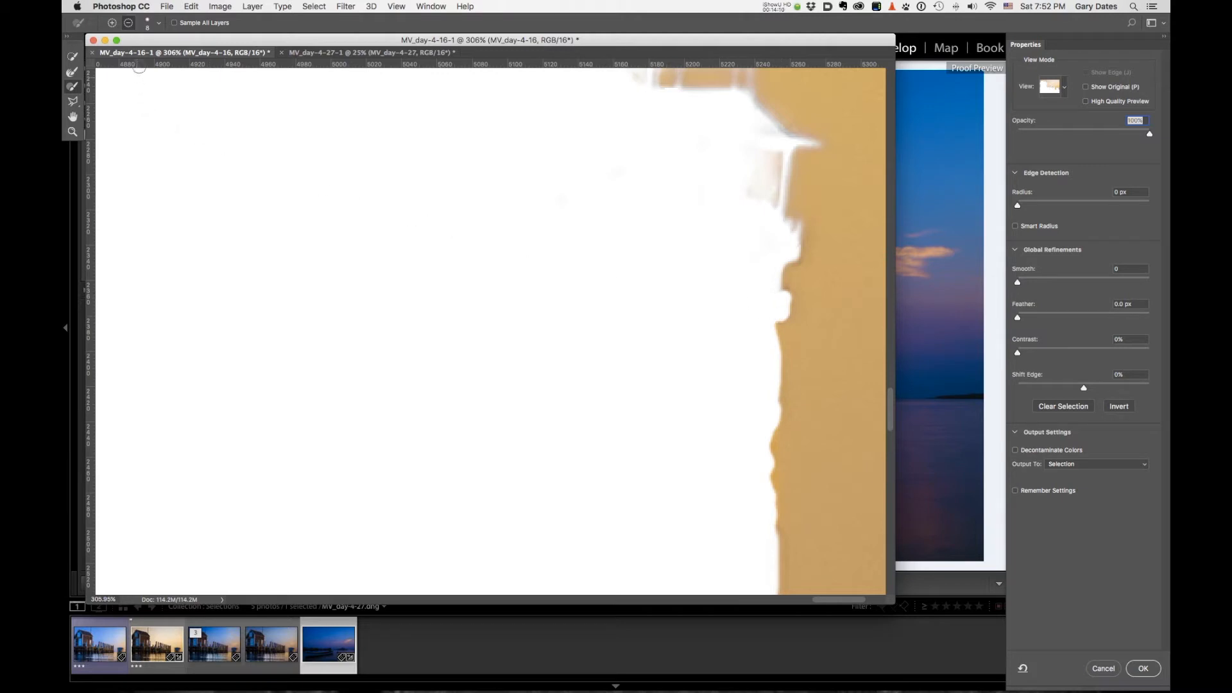
- Add sky back along the ferry's side edge, and subtract the leftover yellow fringe to straighten the edge
{"action": "left_click", "coordinate": [113, 23]}
{"action": "left_click_drag", "start_coordinate": [782, 364], "coordinate": [783, 379]}
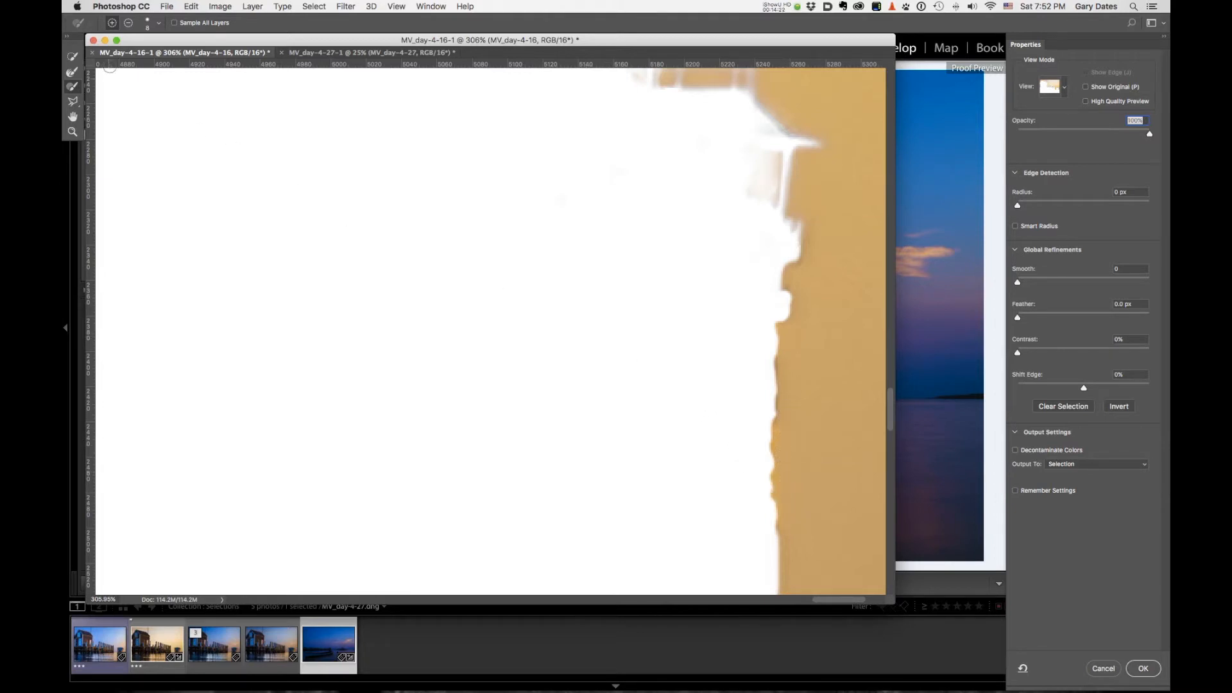
{"action": "left_click", "coordinate": [129, 24]}
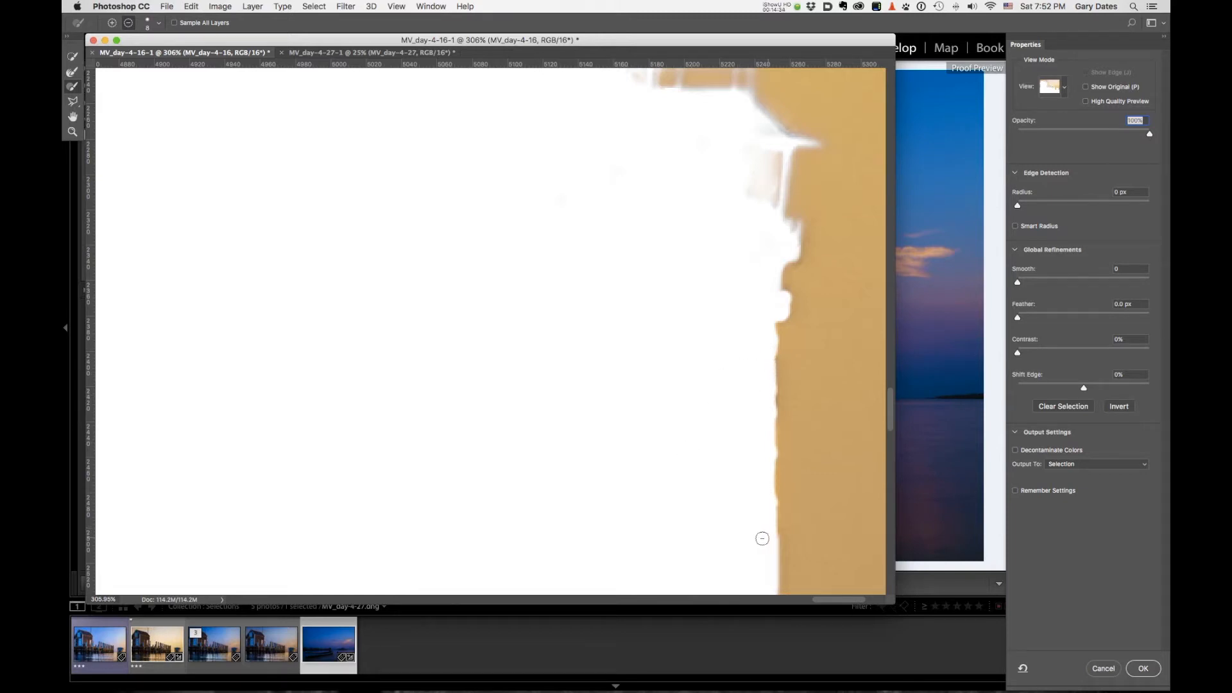
{"action": "key", "text": "r"}
{"action": "key", "text": "r"}
{"action": "key", "text": "r"}
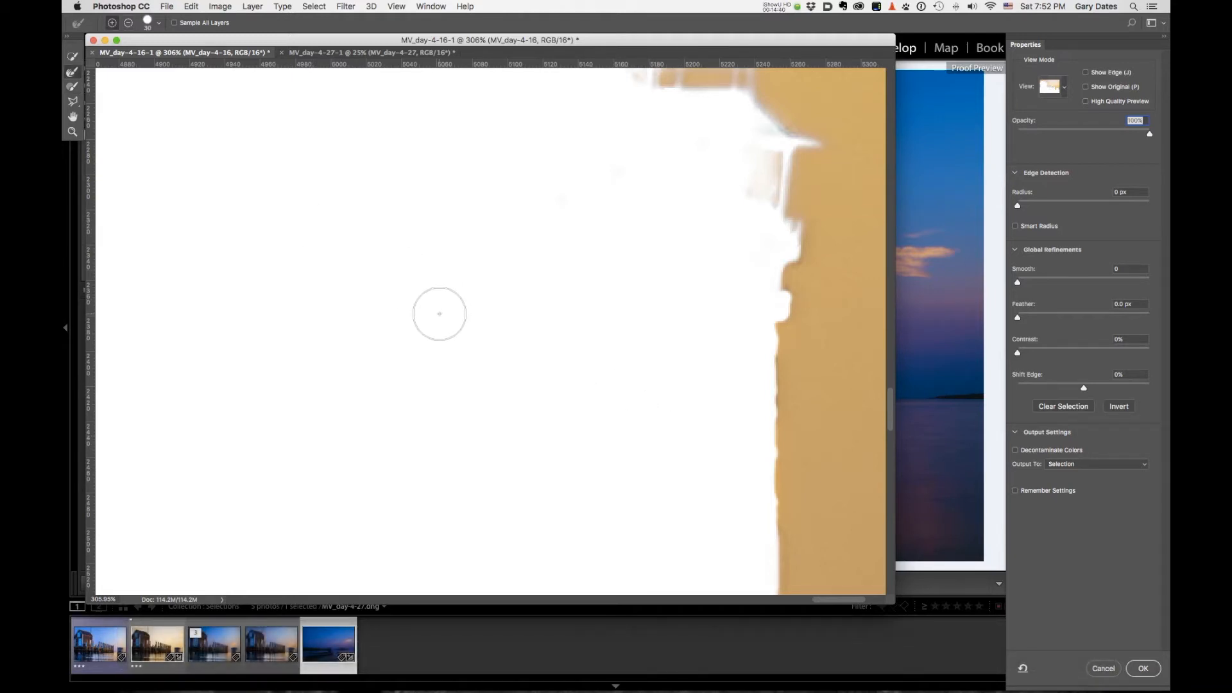
{"action": "key", "text": "r"}
{"action": "key", "text": "r"}
{"action": "key", "text": "r"}
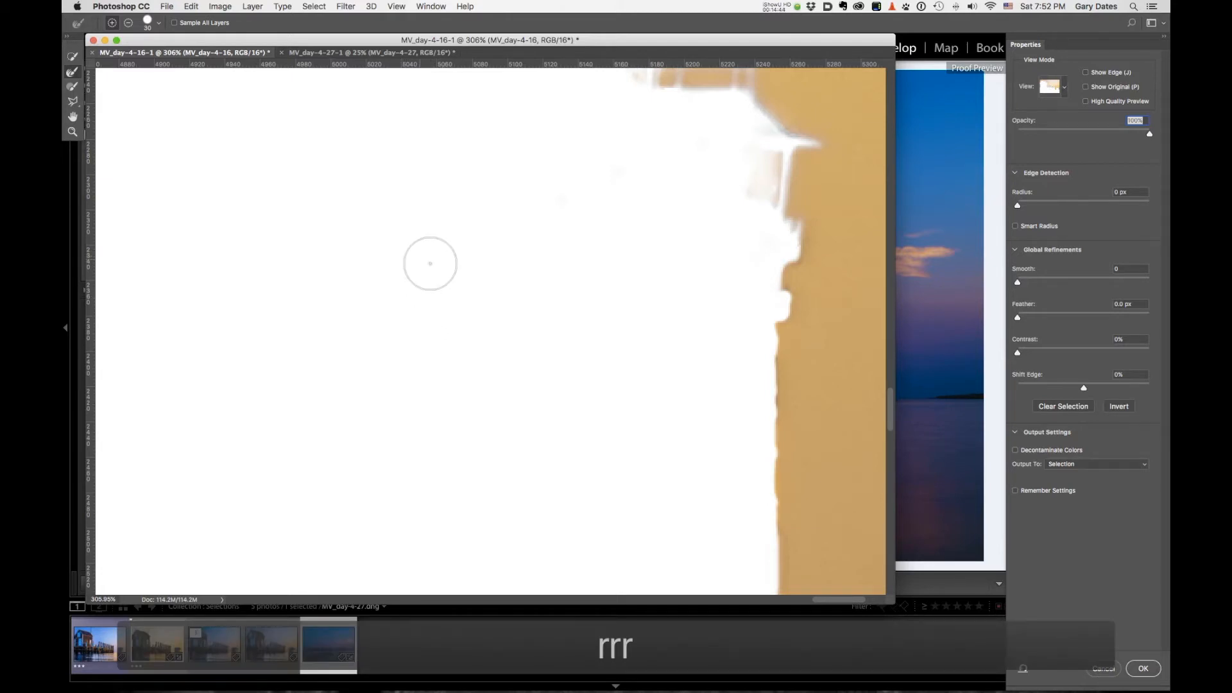
- Invert the selection so the shed, pier, ferry and water are kept instead of the sky
{"action": "scroll", "coordinate": [488, 289], "scroll_direction": "down", "scroll_amount": 10}
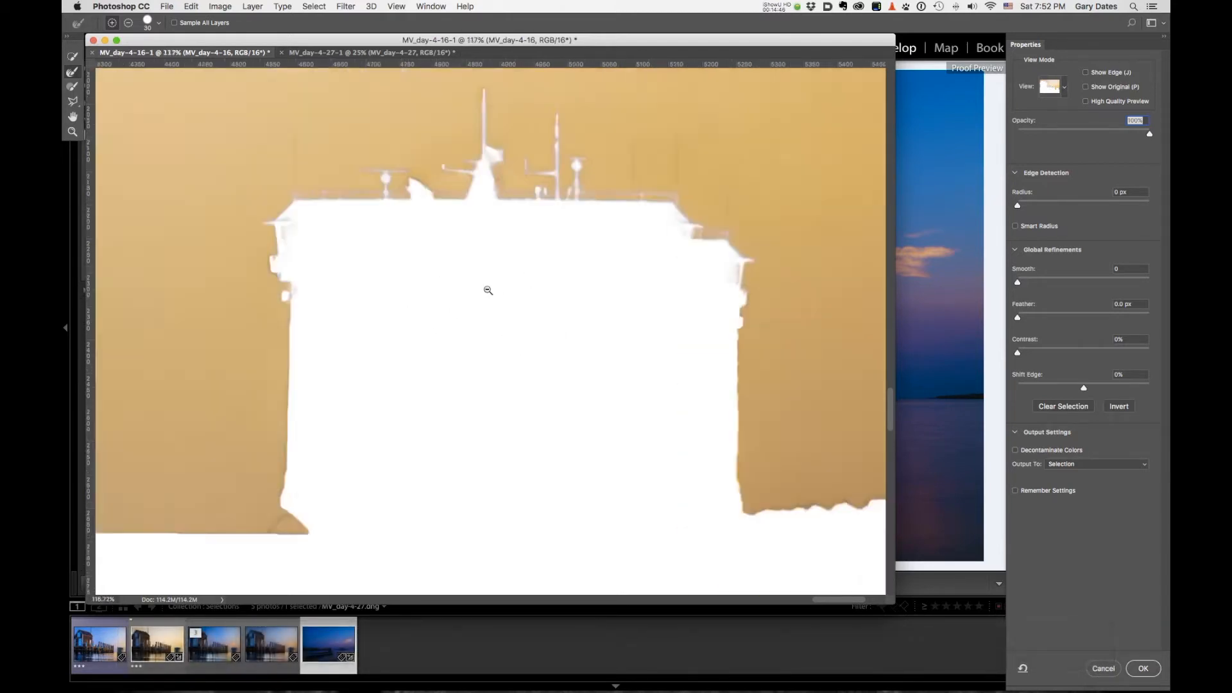
{"action": "left_click_drag", "start_coordinate": [426, 344], "coordinate": [356, 265]}
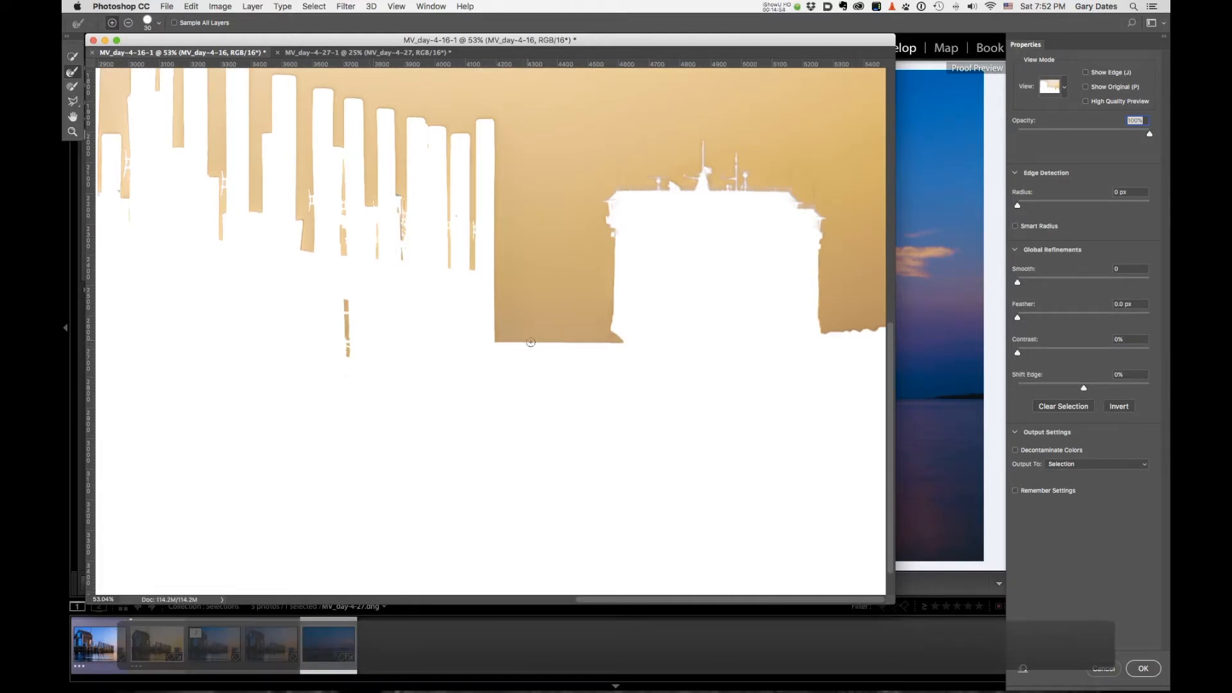
{"action": "left_click_drag", "start_coordinate": [506, 324], "coordinate": [476, 308]}
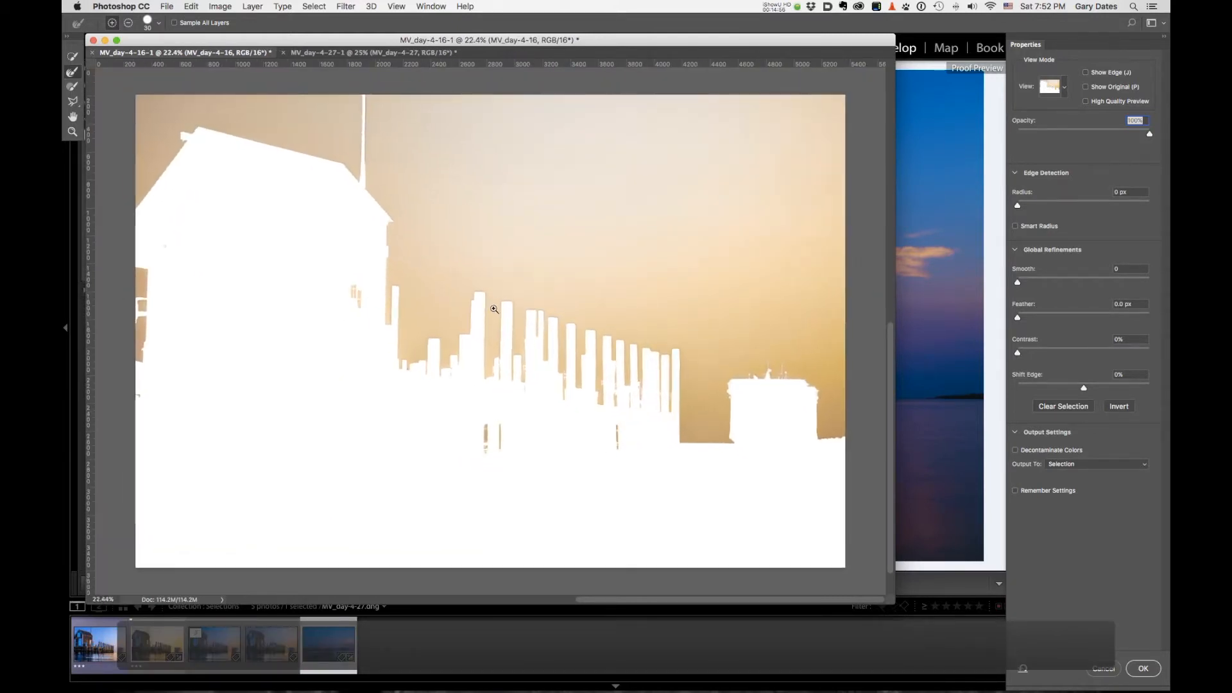
{"action": "left_click", "coordinate": [1119, 409]}
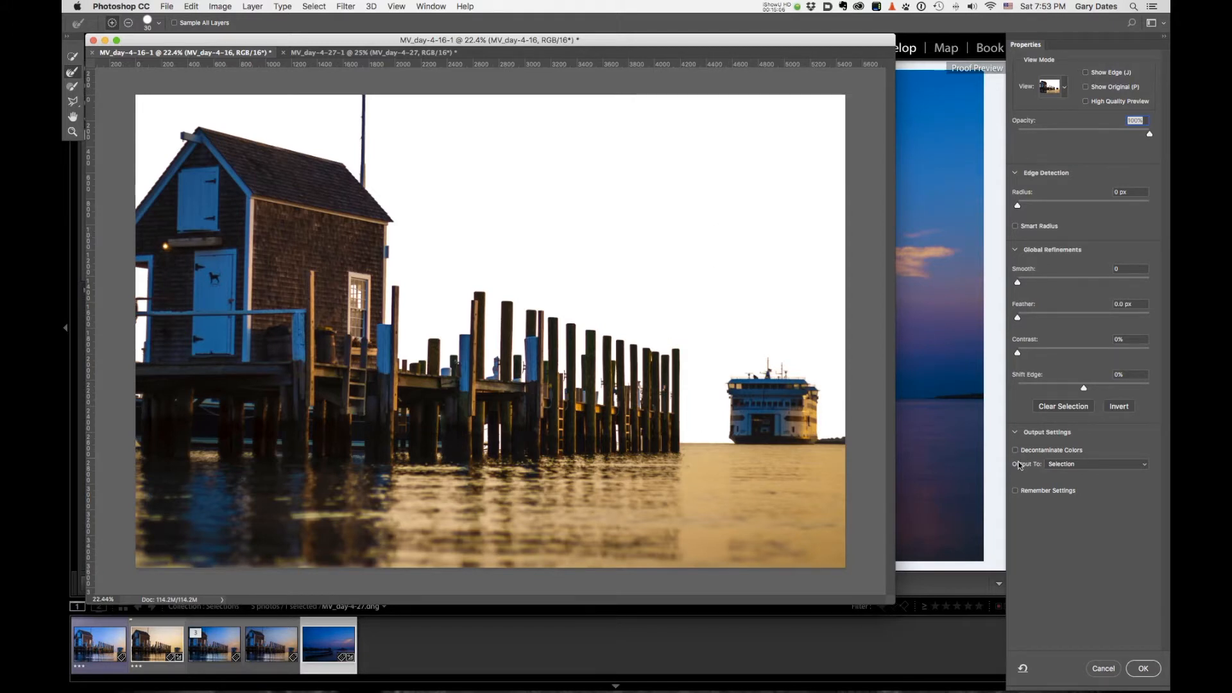
- Output the refined selection as a layer mask on the MV_day-4-16 layer
{"action": "left_click", "coordinate": [1080, 471]}
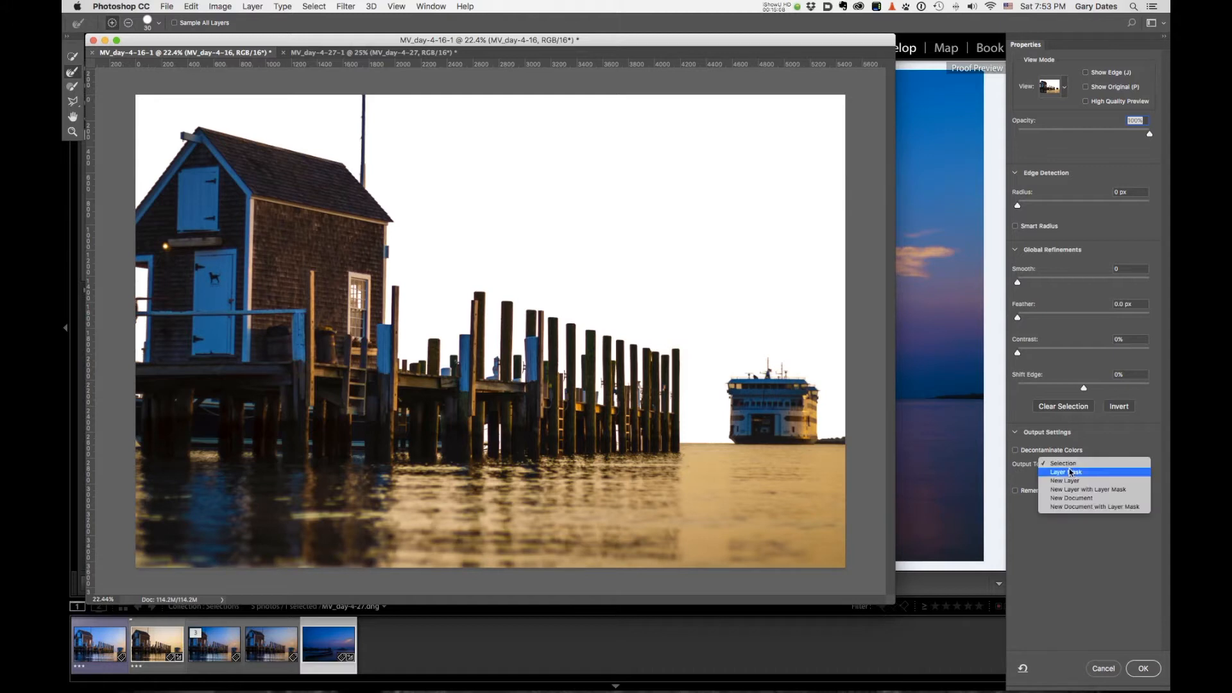
{"action": "left_click", "coordinate": [1071, 472]}
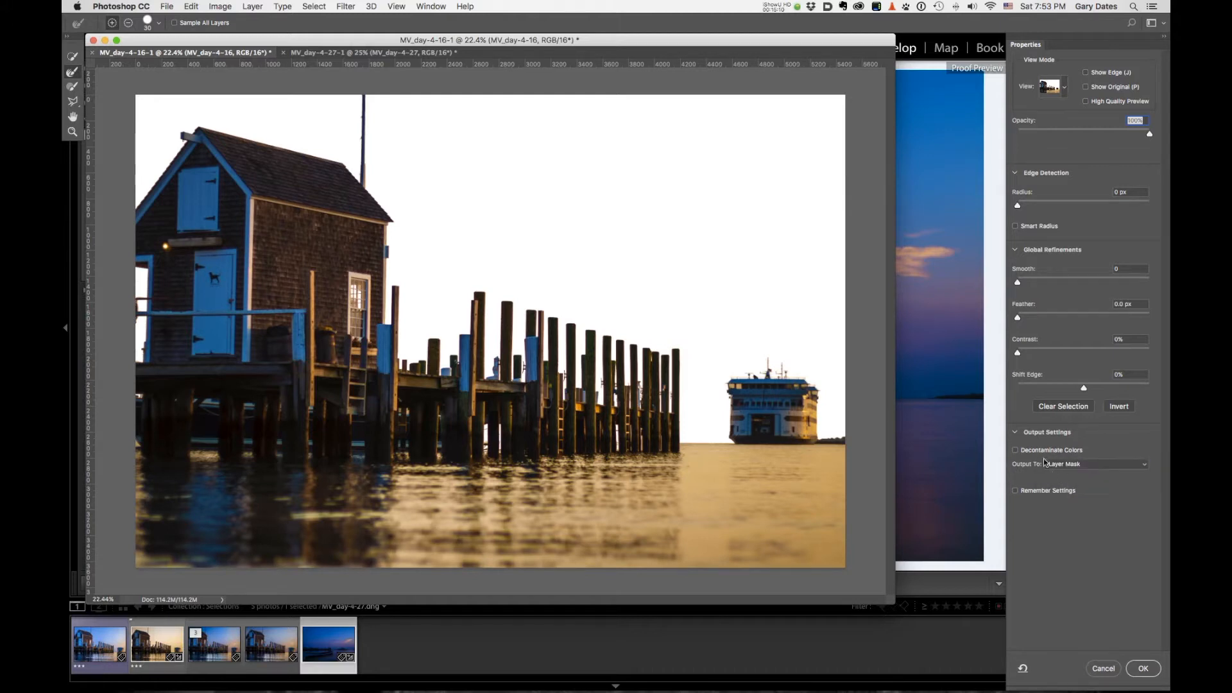
{"action": "left_click", "coordinate": [1016, 433]}
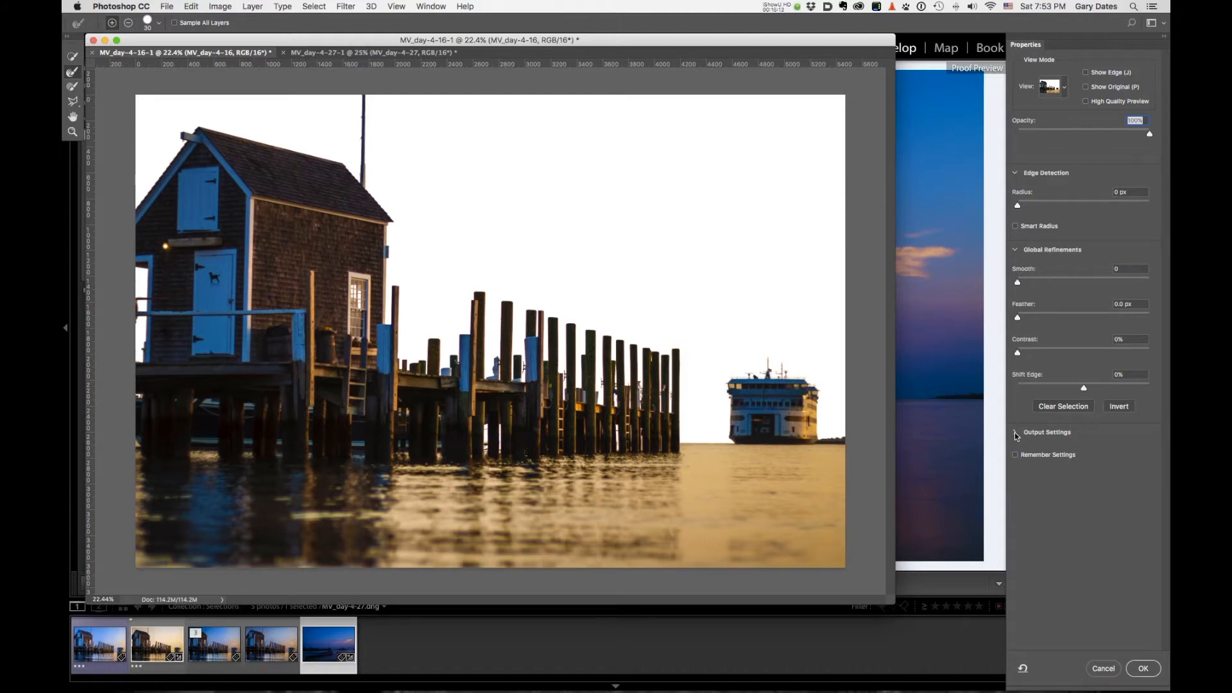
{"action": "left_click", "coordinate": [1016, 434]}
{"action": "left_click", "coordinate": [1077, 467]}
{"action": "left_click", "coordinate": [1078, 464]}
{"action": "left_click", "coordinate": [1146, 669]}
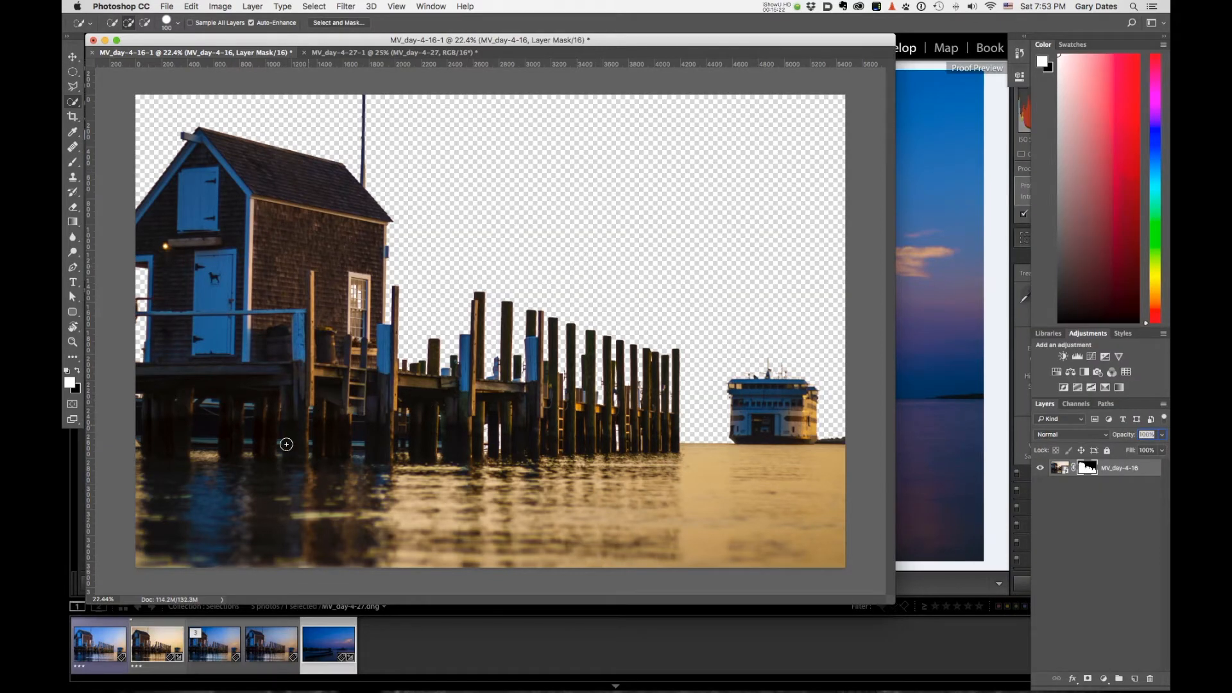
- Copy the masked pier layer into the MV_day-4-27-1 document above the blue sky photo with the Move tool
{"action": "key", "text": "v"}
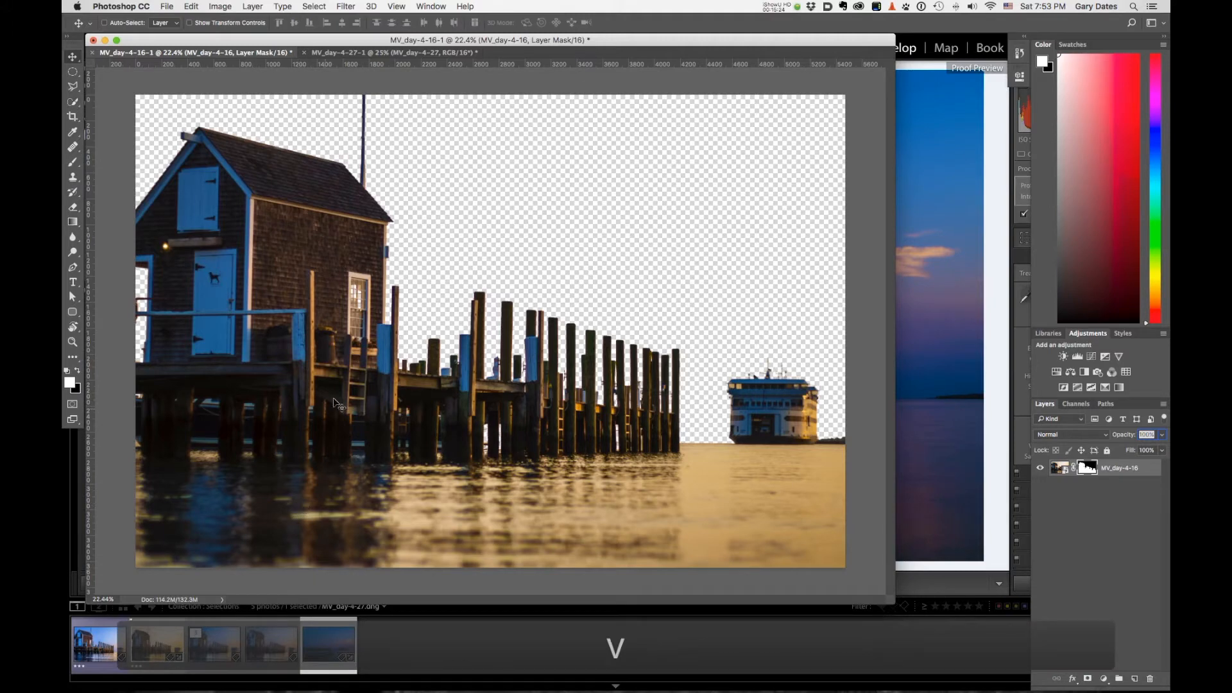
{"action": "left_click_drag", "start_coordinate": [512, 265], "coordinate": [453, 55]}
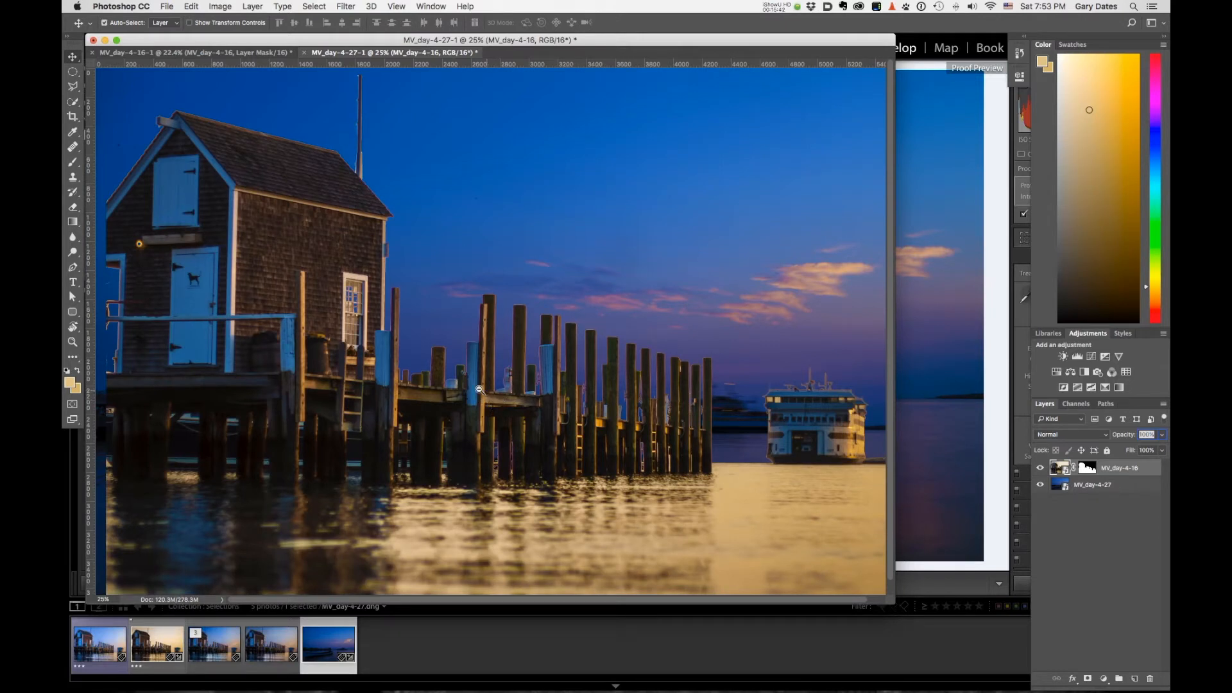
- Scale the pier layer proportionally from its centre to about 103.6% with Free Transform so it covers the canvas
{"action": "key", "text": "super+0"}
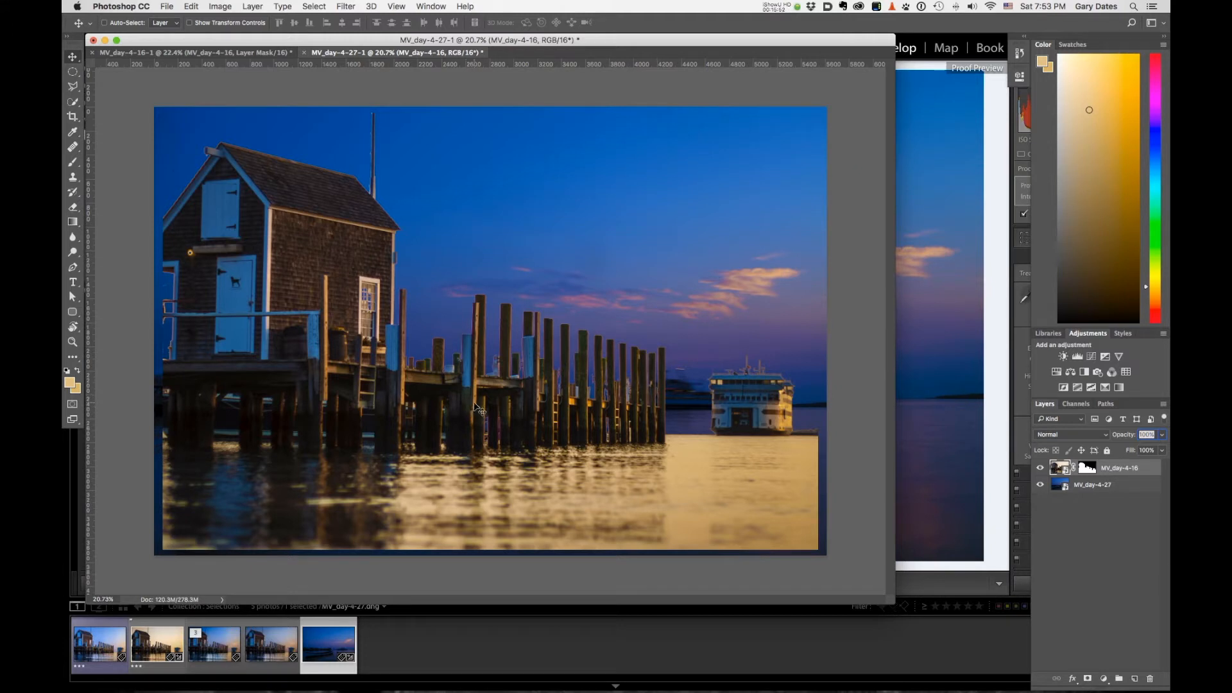
{"action": "key", "text": "super+t"}
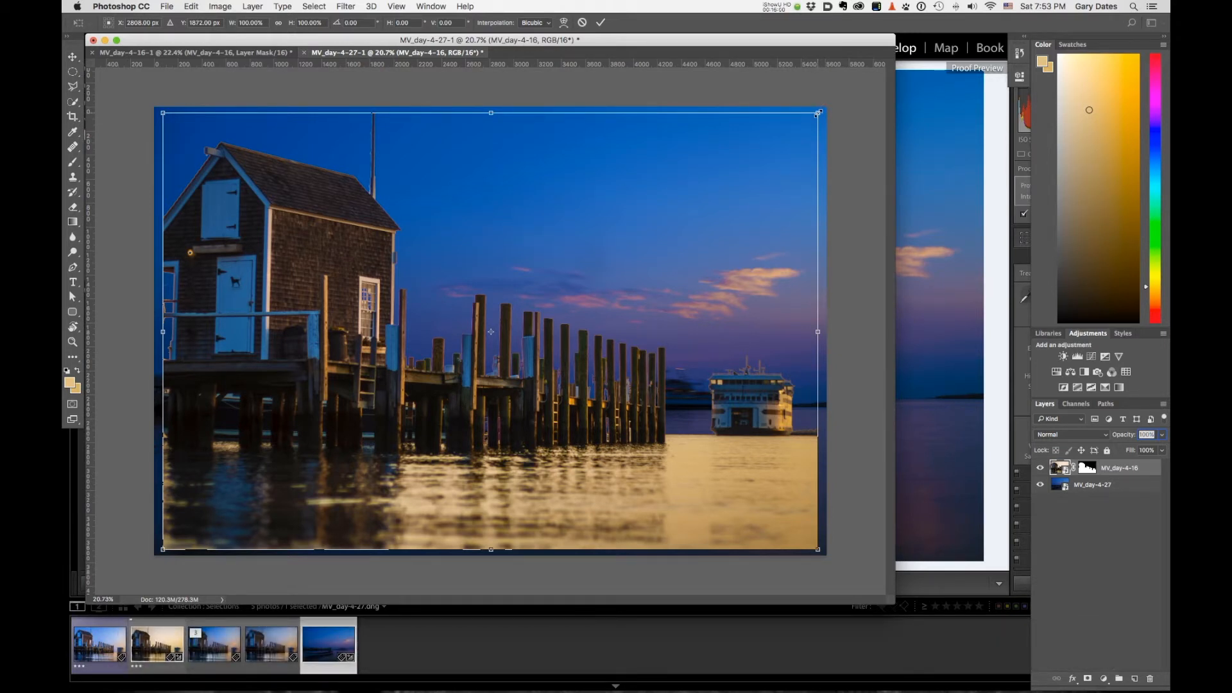
{"action": "left_click_drag", "start_coordinate": [818, 113], "coordinate": [834, 108]}
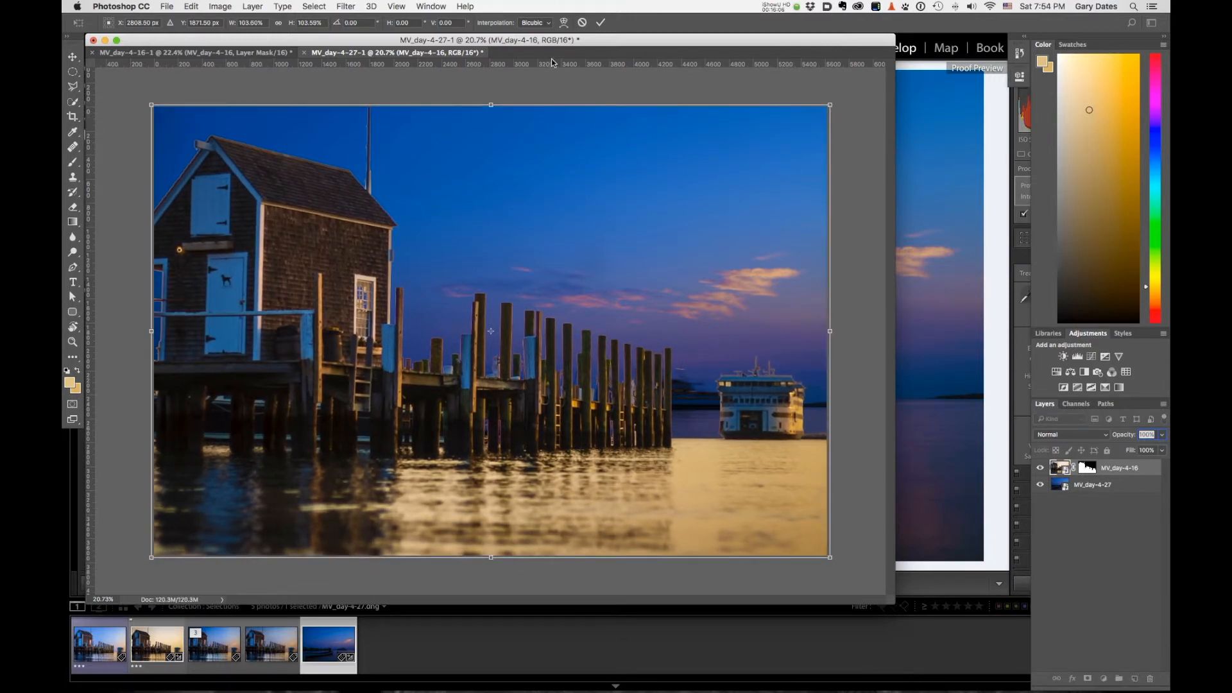
{"action": "left_click", "coordinate": [601, 24]}
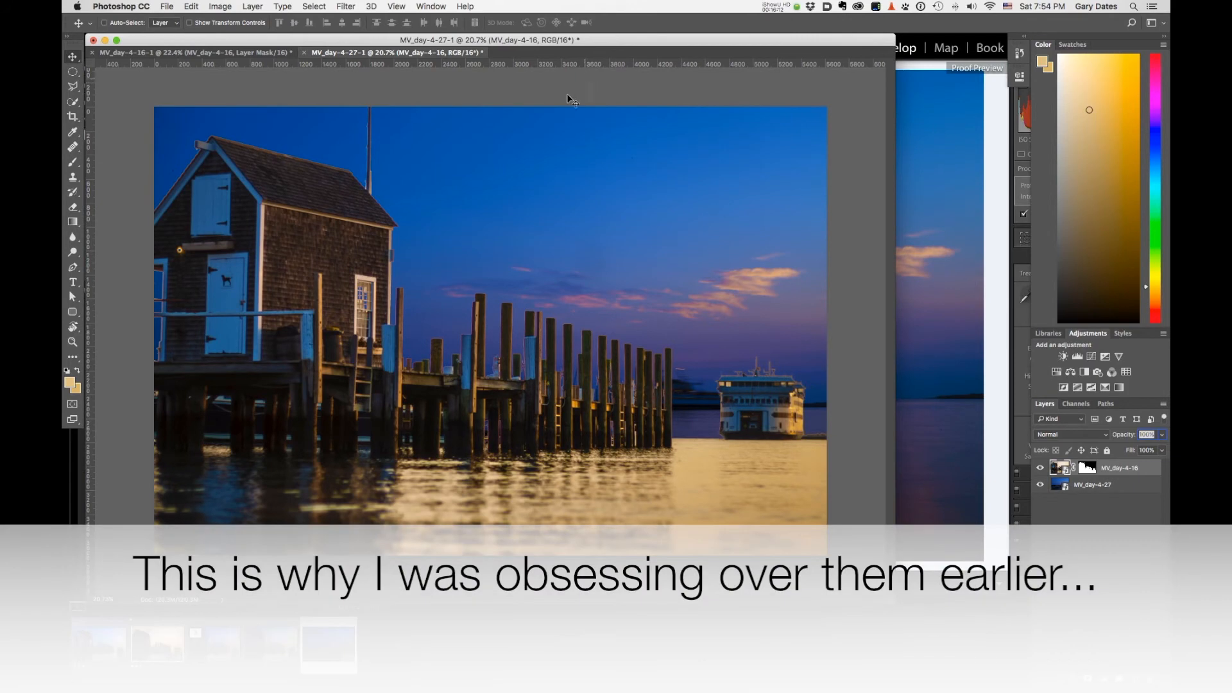
- Target the MV_day-4-16 layer mask and set up the Polygonal Lasso with a 1 px feather
{"action": "left_click_drag", "start_coordinate": [171, 325], "coordinate": [384, 358]}
{"action": "left_click", "coordinate": [242, 341]}
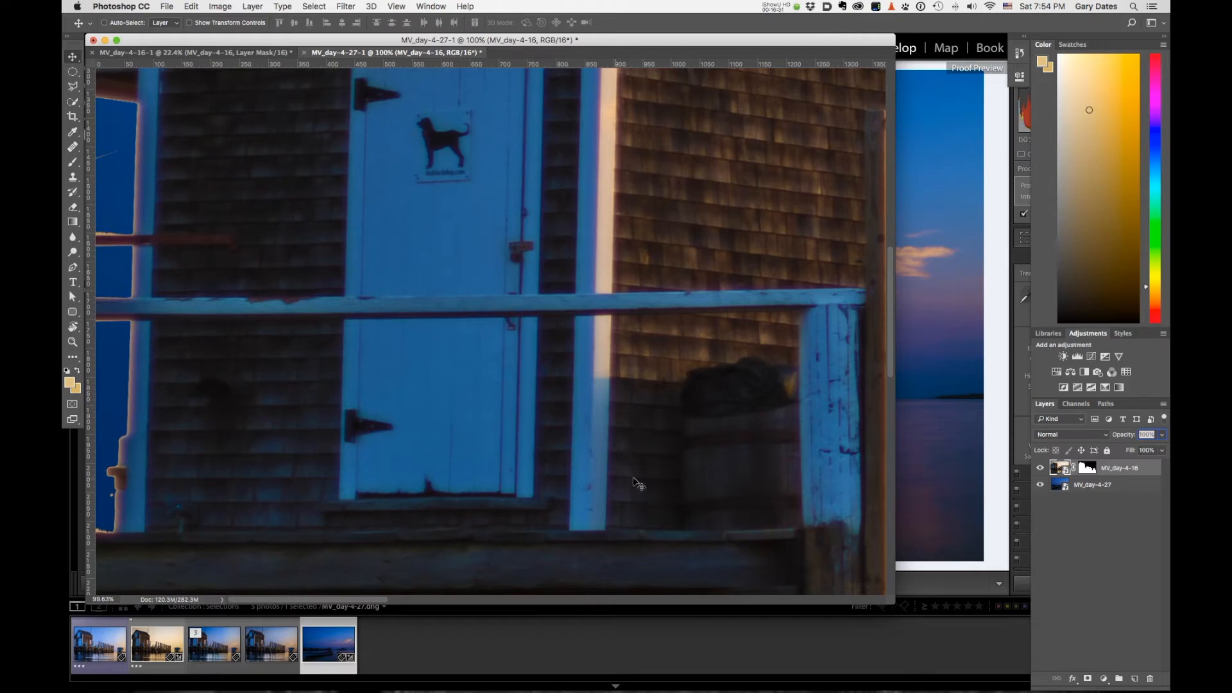
{"action": "left_click", "coordinate": [1087, 468]}
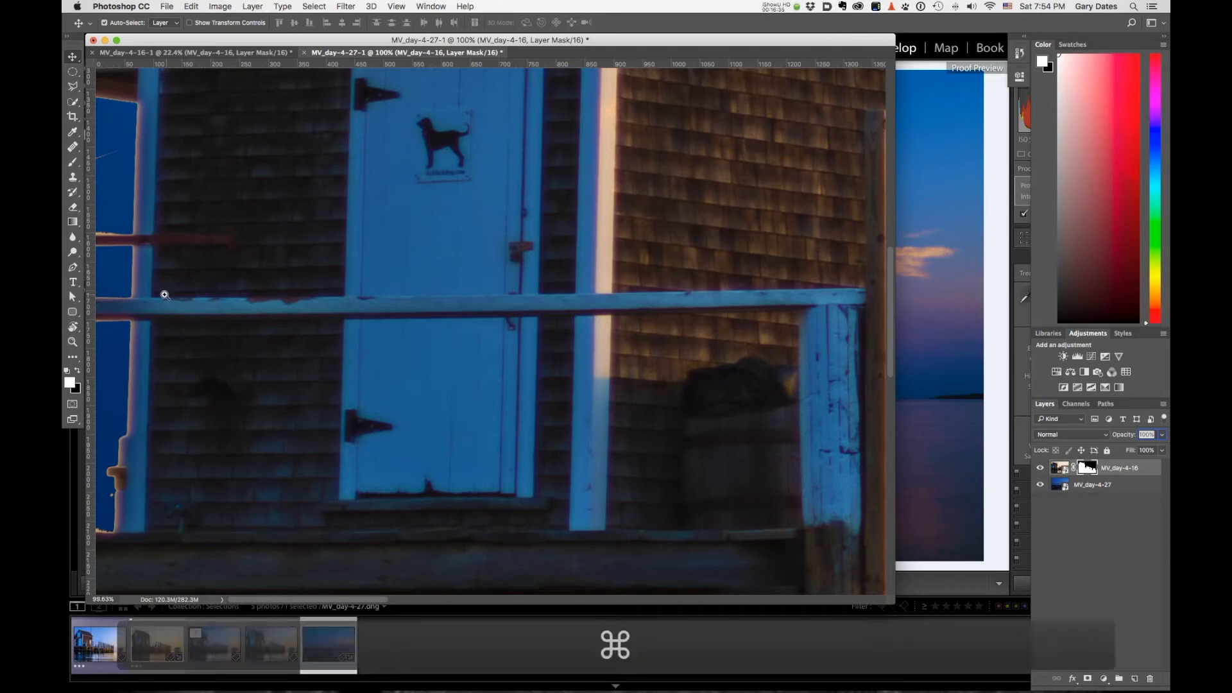
{"action": "left_click", "coordinate": [82, 89]}
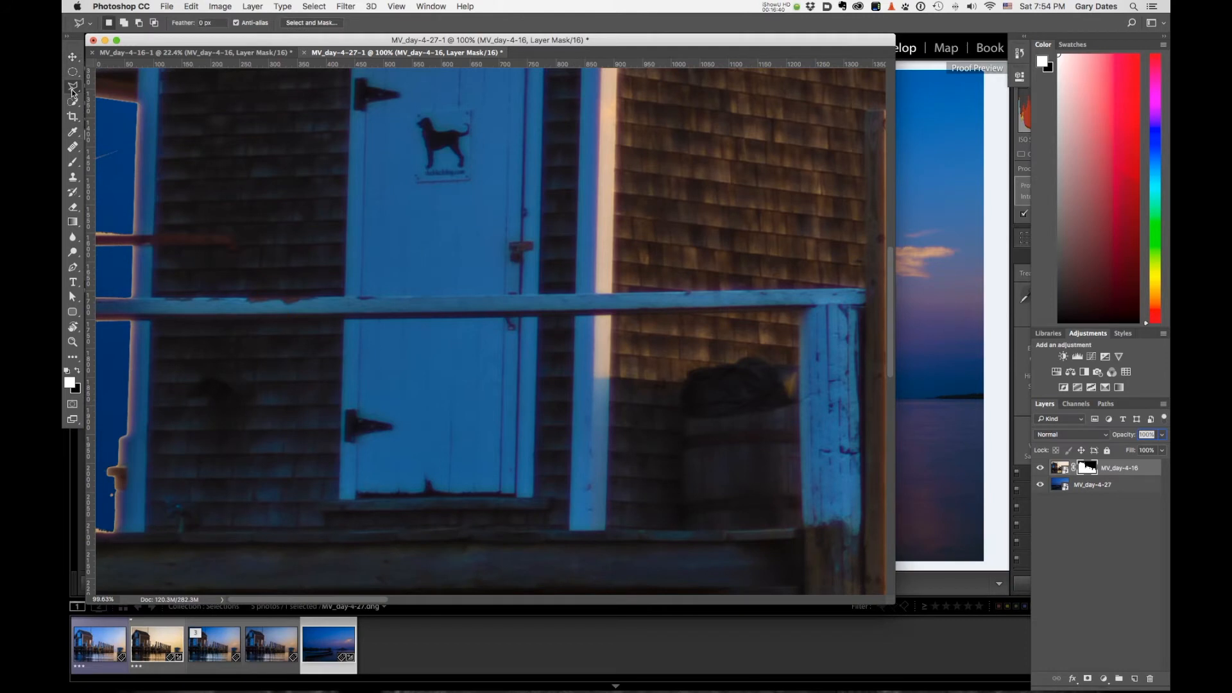
{"action": "left_click", "coordinate": [204, 23]}
{"action": "type", "text": "1"}
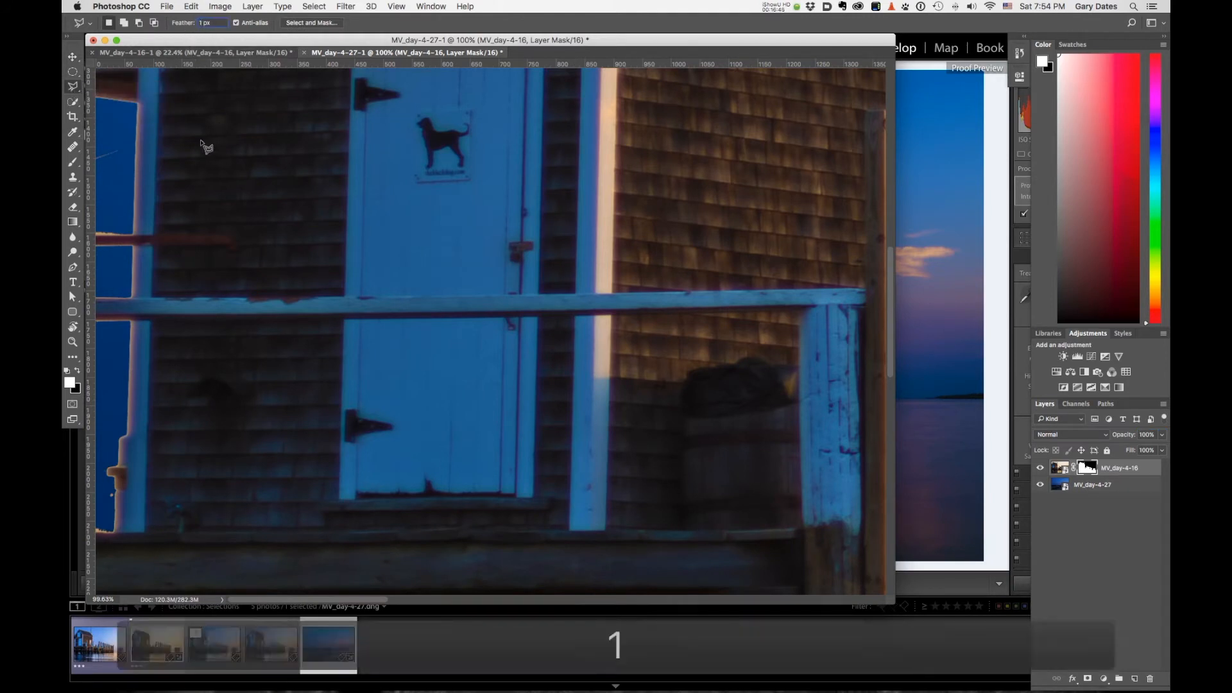
- Outline the blue opening above the dark red bar, beside the shed's corner trim, with the Polygonal Lasso
{"action": "left_click", "coordinate": [97, 97]}
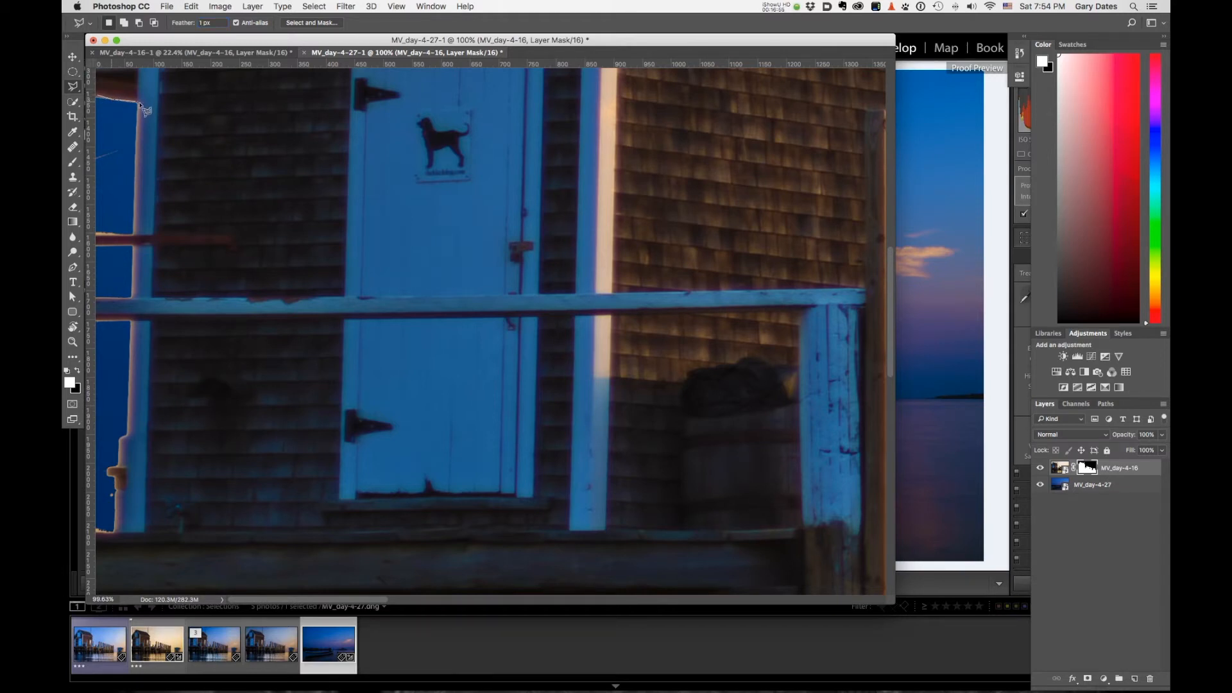
{"action": "left_click", "coordinate": [138, 103]}
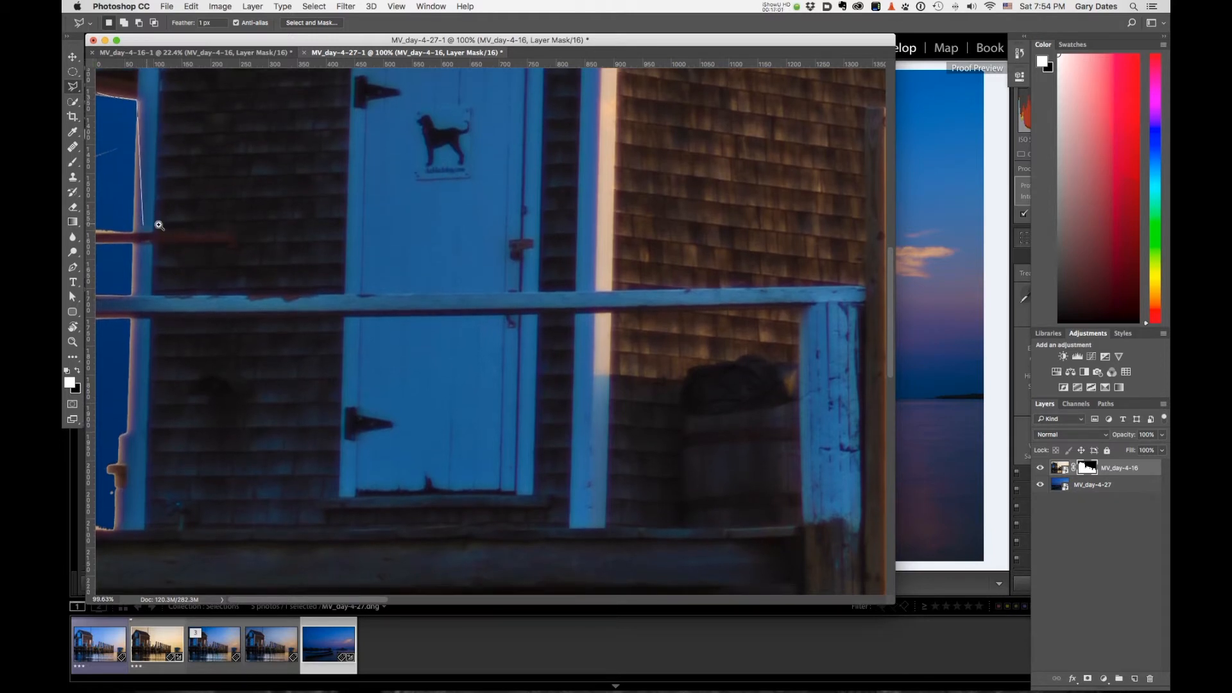
{"action": "scroll", "coordinate": [146, 226], "scroll_direction": "up", "scroll_amount": 2}
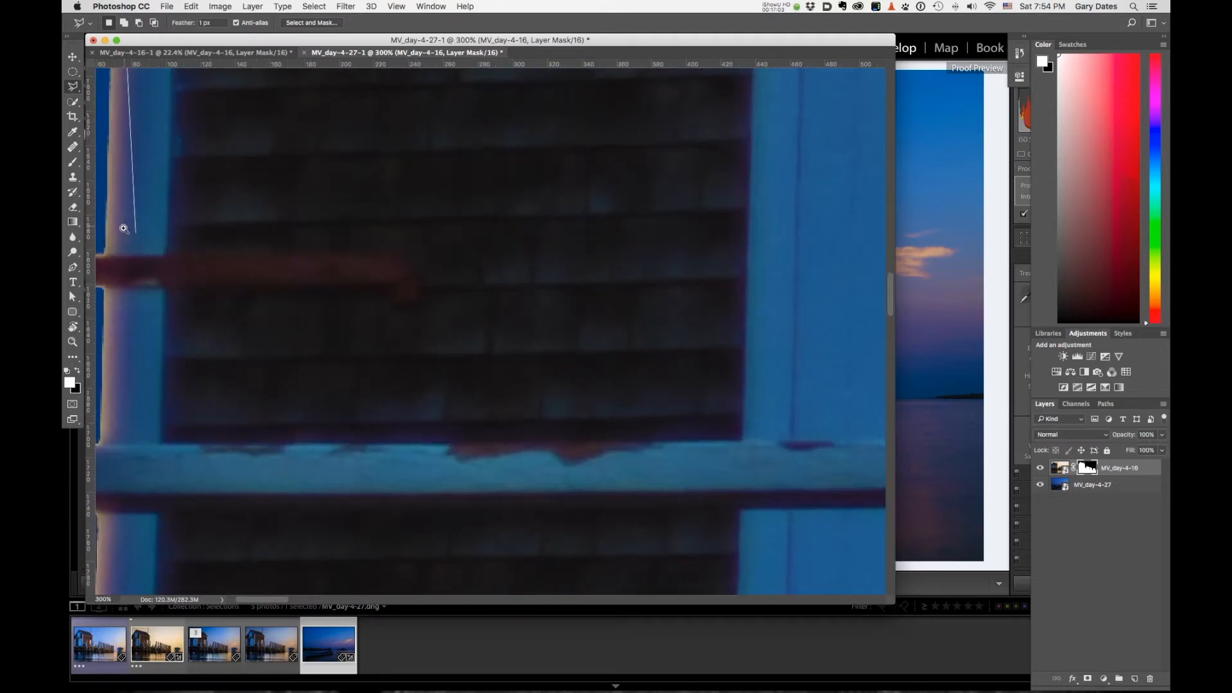
{"action": "scroll", "coordinate": [122, 230], "scroll_direction": "up", "scroll_amount": 1}
{"action": "mouse_move", "coordinate": [138, 232]}
{"action": "left_mouse_down"}
{"action": "mouse_move", "coordinate": [294, 310]}
{"action": "mouse_move", "coordinate": [333, 380]}
{"action": "left_mouse_up"}
{"action": "left_click", "coordinate": [329, 378]}
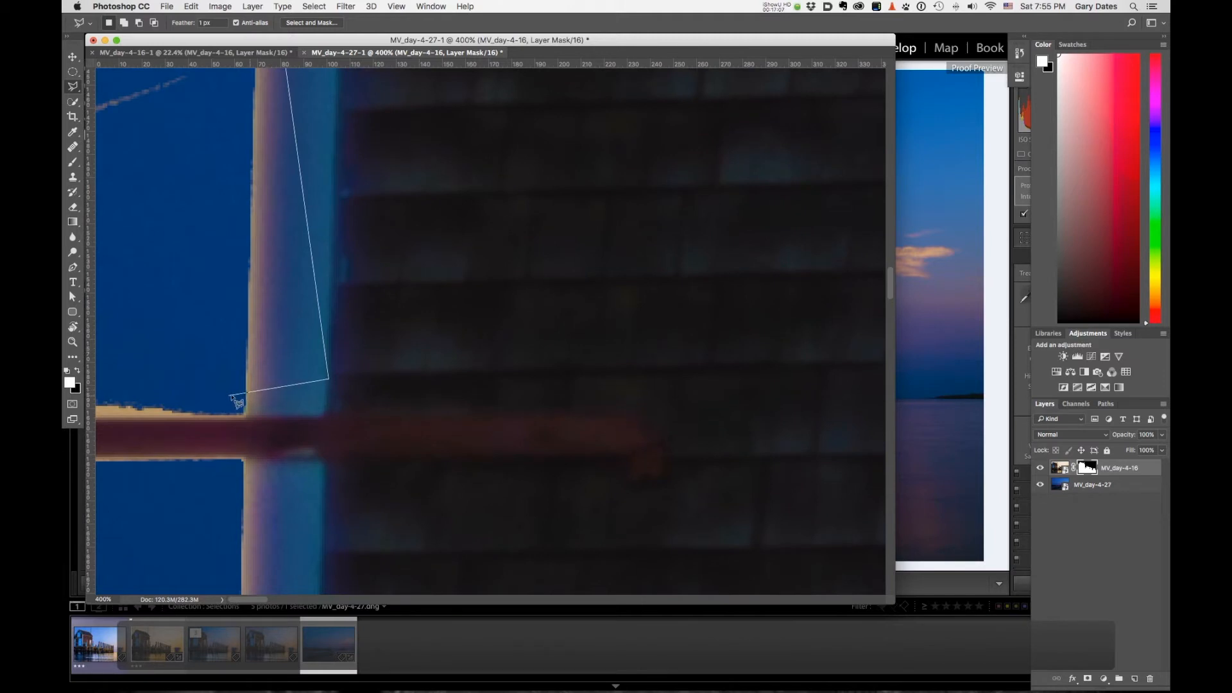
{"action": "left_click", "coordinate": [243, 411]}
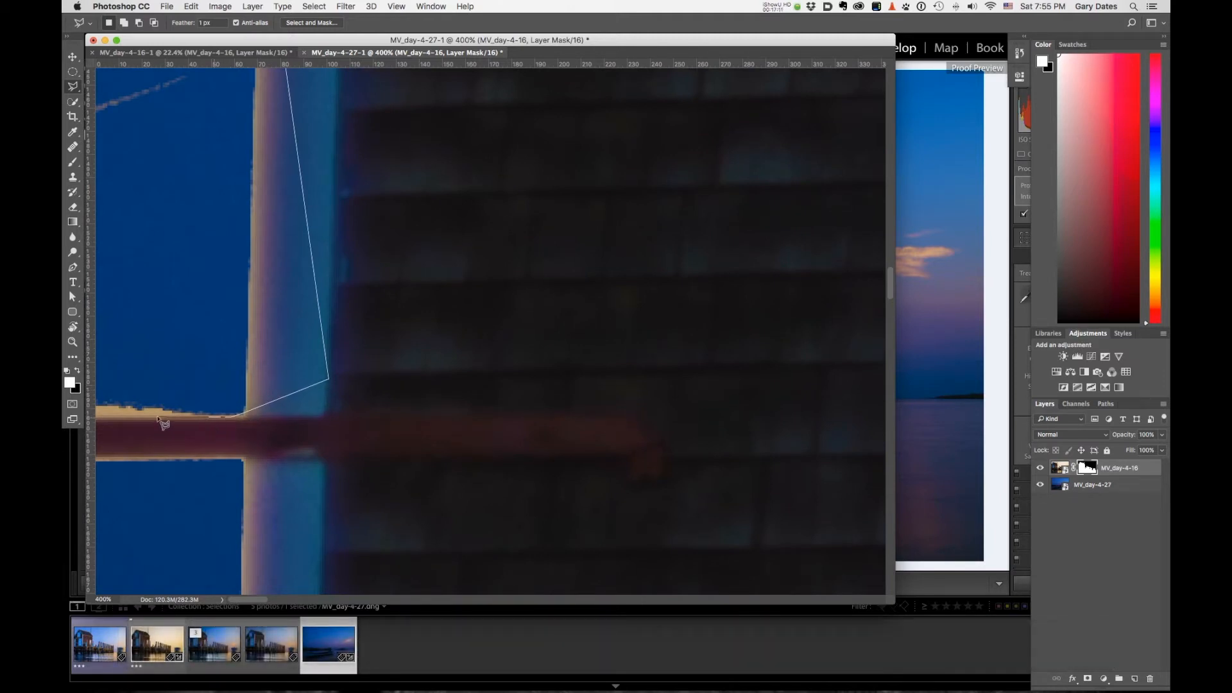
{"action": "left_click", "coordinate": [96, 420]}
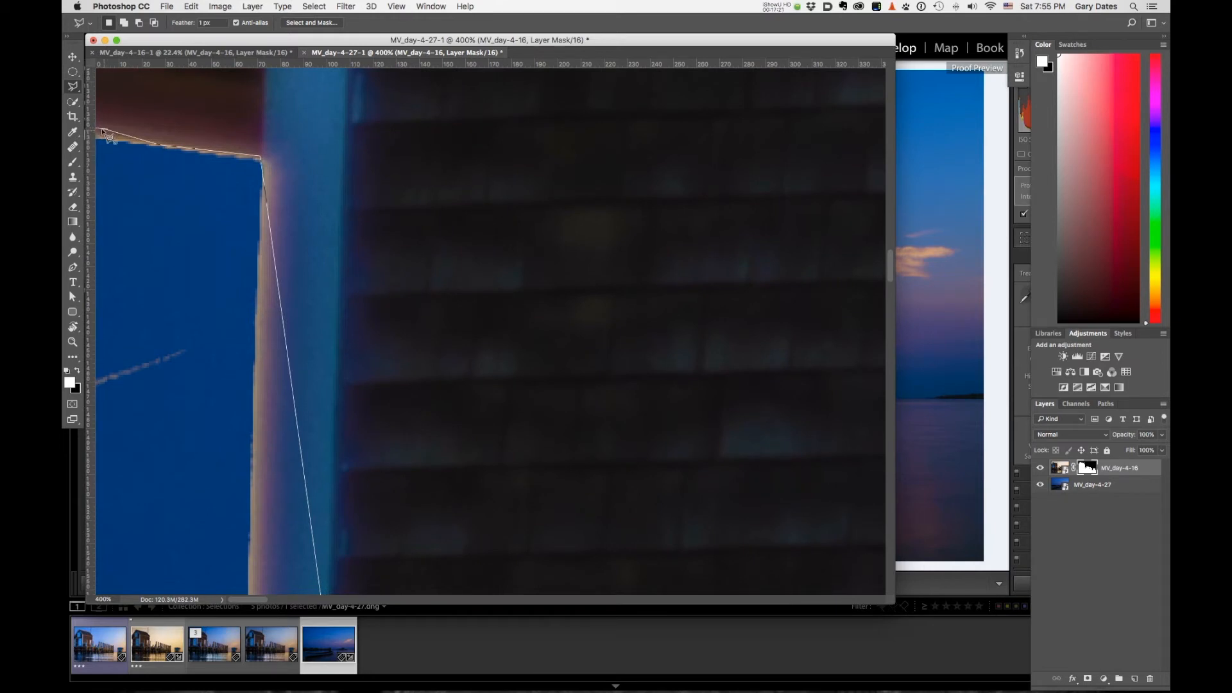
{"action": "left_click", "coordinate": [105, 132]}
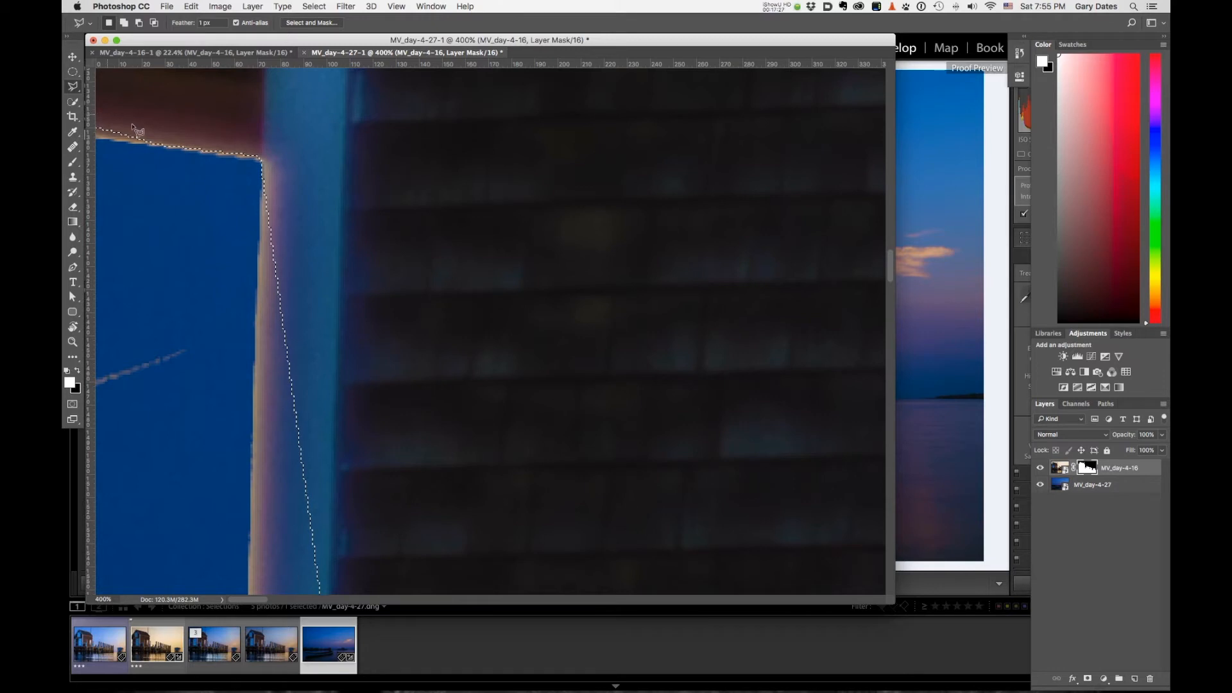
- Subtract the wedge of corner trim from the lasso selection so its edge runs straight along the bright fringe
{"action": "left_click", "coordinate": [138, 24]}
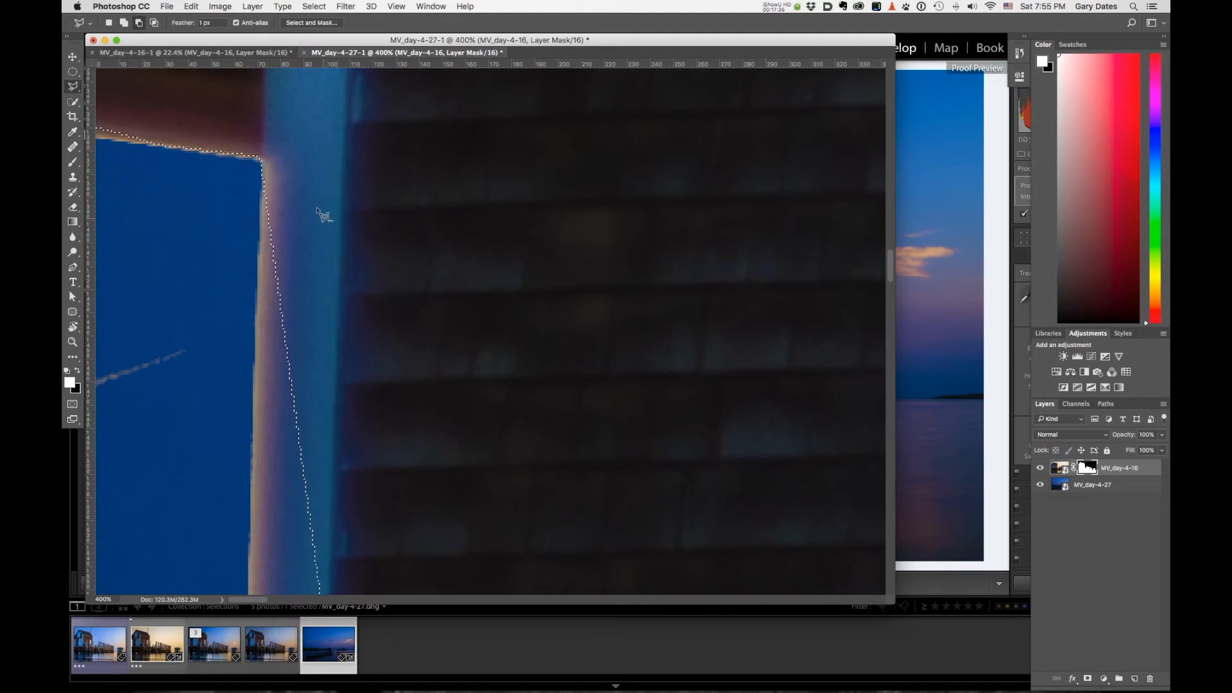
{"action": "left_click", "coordinate": [302, 154]}
{"action": "left_click", "coordinate": [262, 175]}
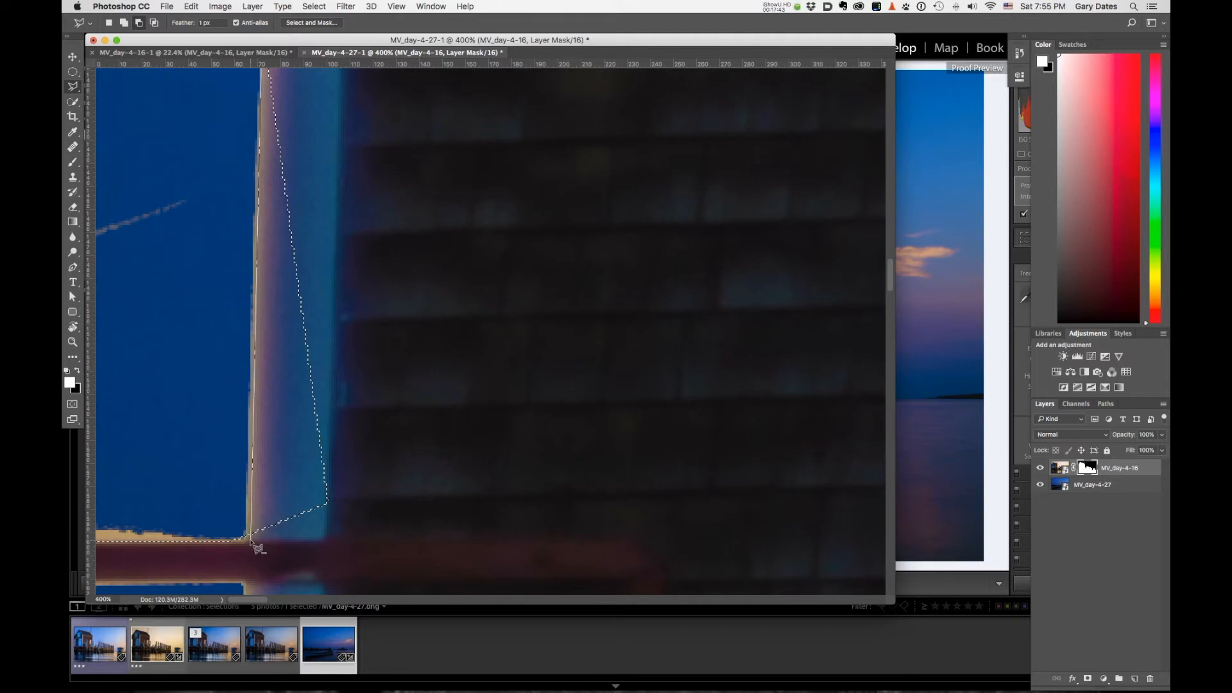
{"action": "left_click", "coordinate": [249, 540]}
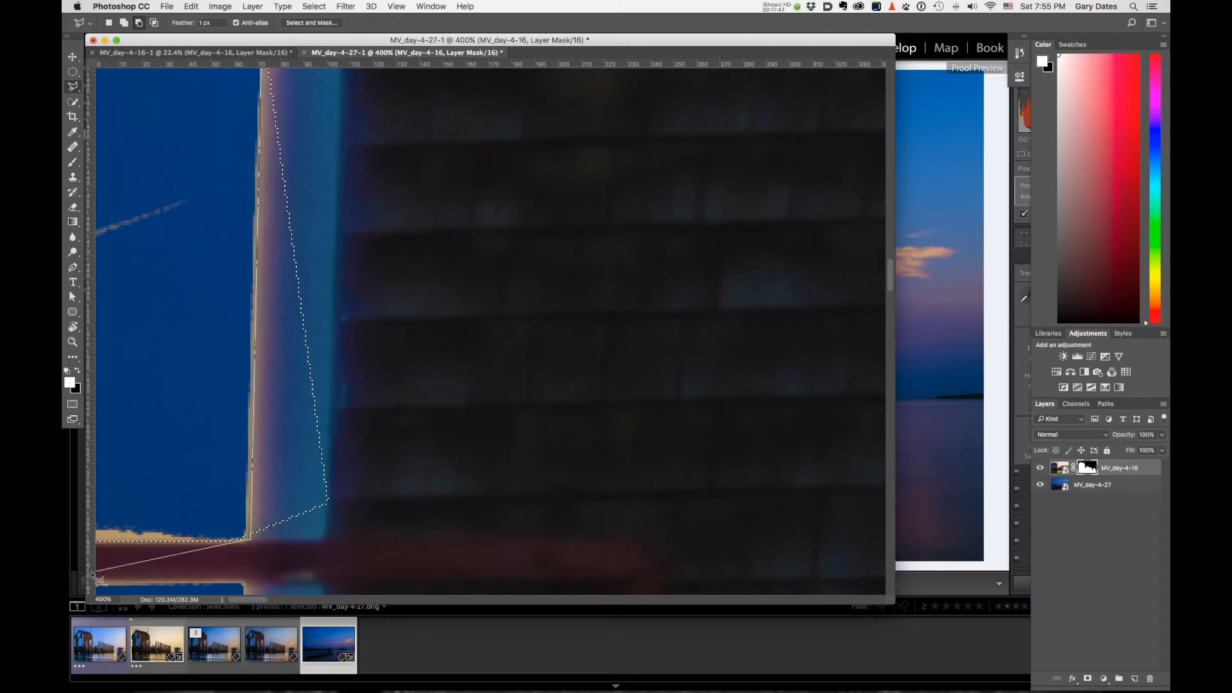
{"action": "left_click", "coordinate": [124, 563]}
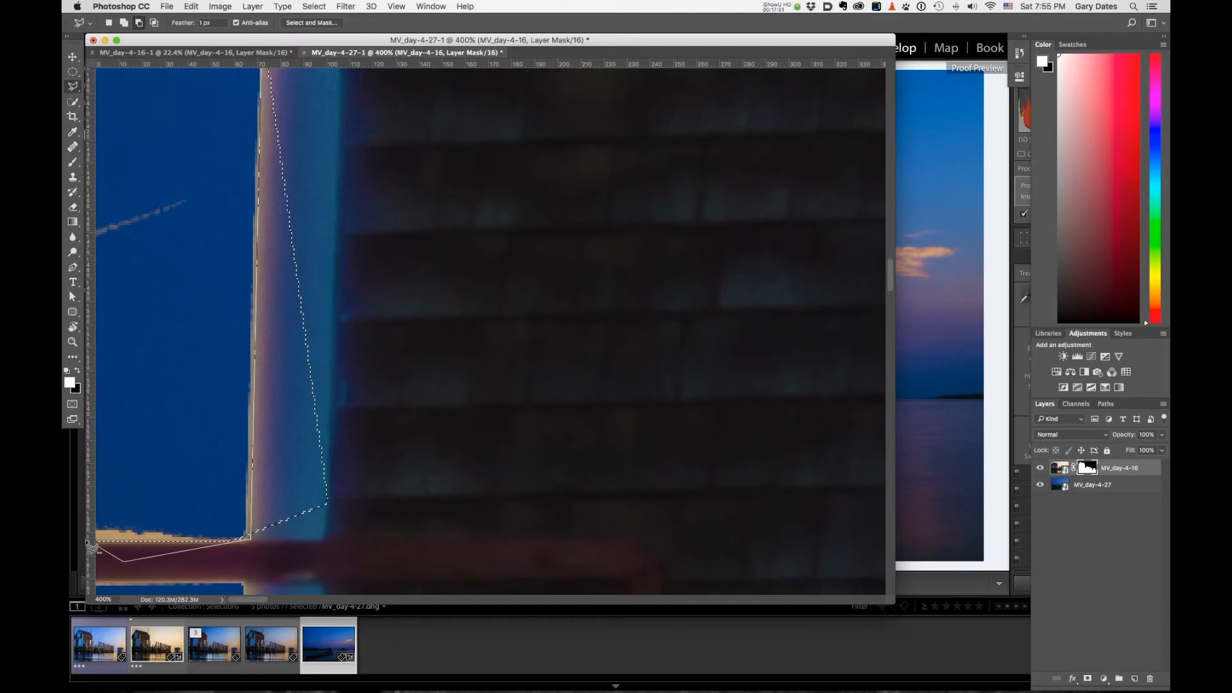
{"action": "left_click", "coordinate": [286, 558]}
{"action": "left_click", "coordinate": [383, 543]}
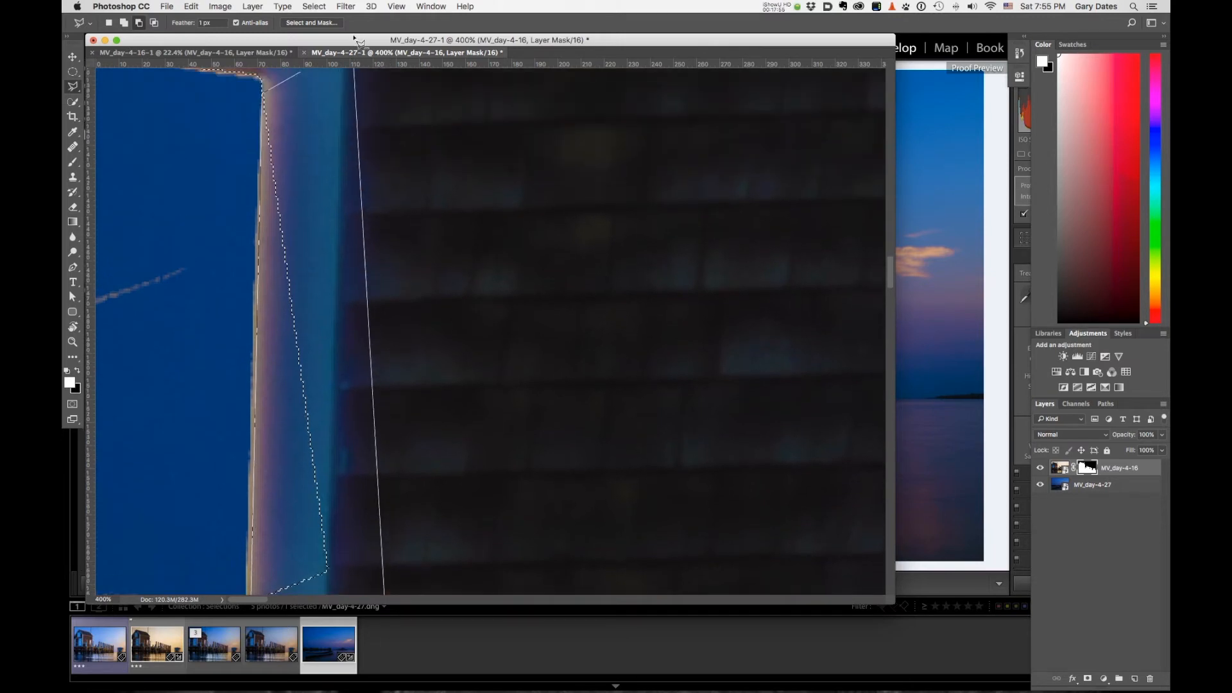
{"action": "left_click", "coordinate": [298, 128]}
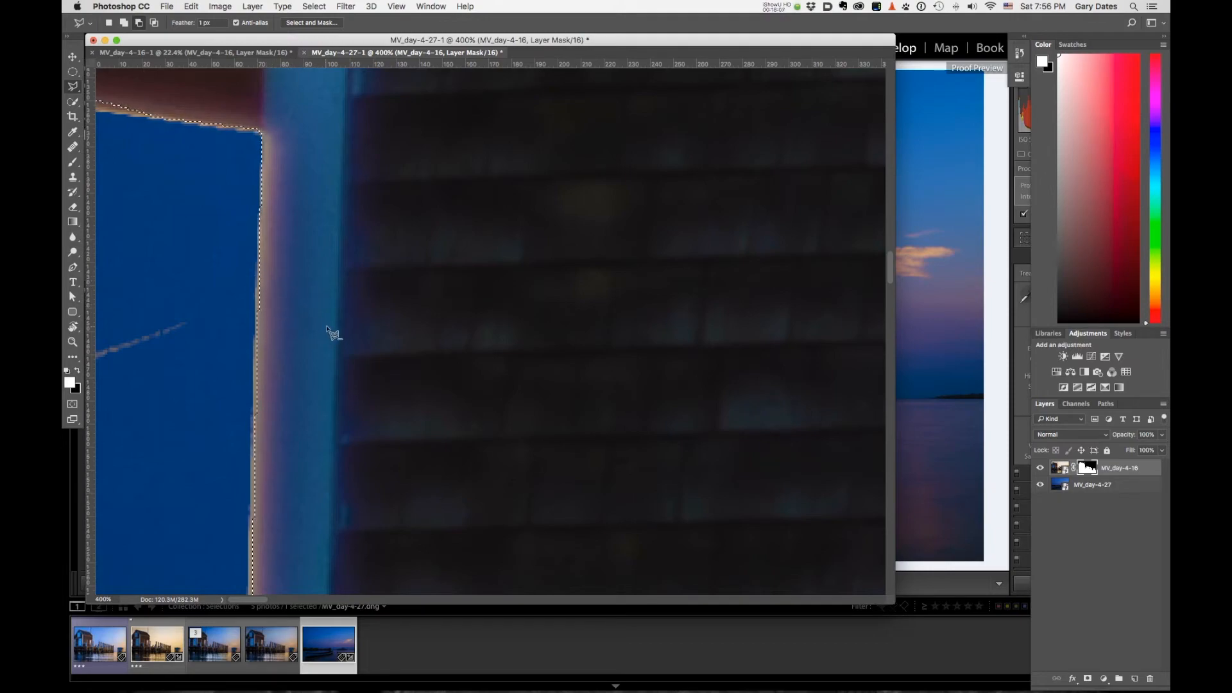
- Add the smaller blue opening between the red bar and the white railing to the selection
{"action": "scroll", "coordinate": [300, 322], "scroll_direction": "up", "scroll_amount": 3}
{"action": "scroll", "coordinate": [305, 324], "scroll_direction": "down", "scroll_amount": 6}
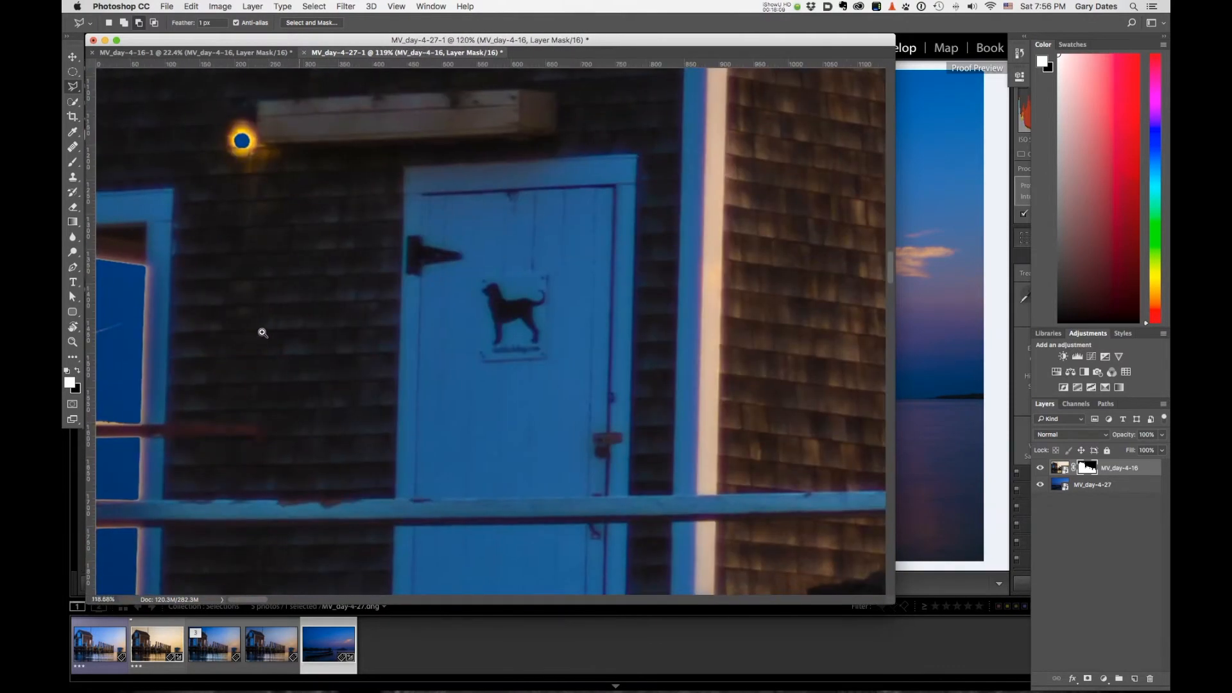
{"action": "scroll", "coordinate": [261, 330], "scroll_direction": "up", "scroll_amount": 1}
{"action": "scroll", "coordinate": [106, 481], "scroll_direction": "down", "scroll_amount": 1}
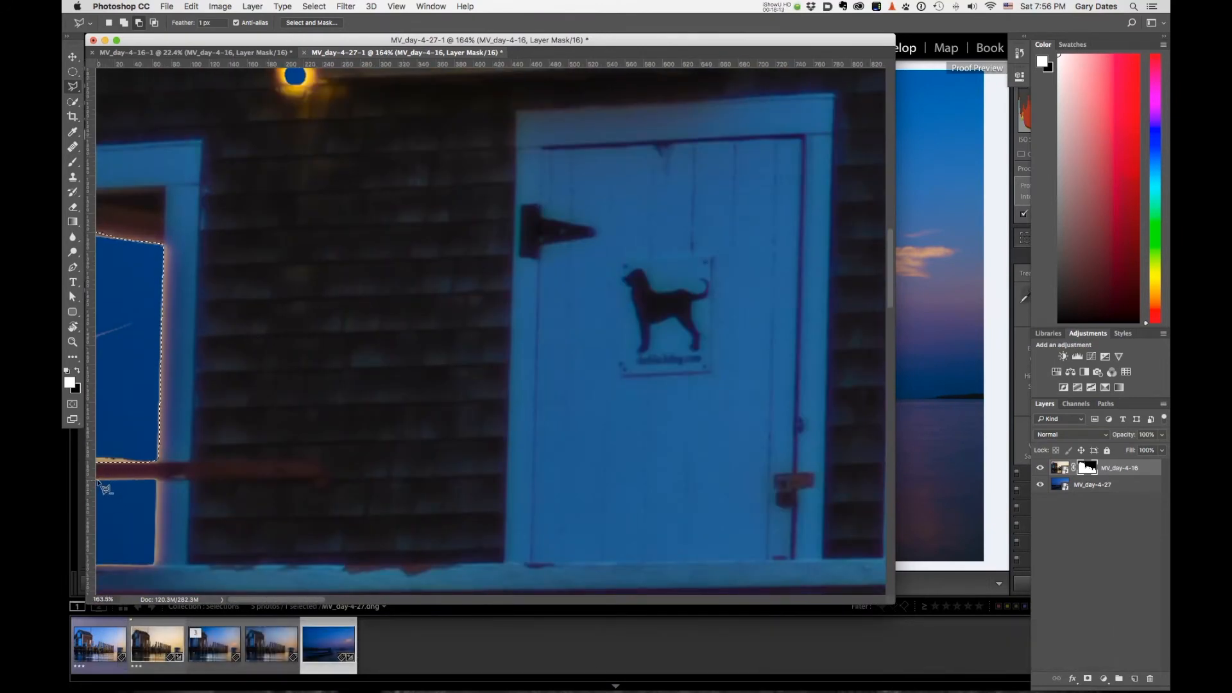
{"action": "scroll", "coordinate": [121, 490], "scroll_direction": "up", "scroll_amount": 3}
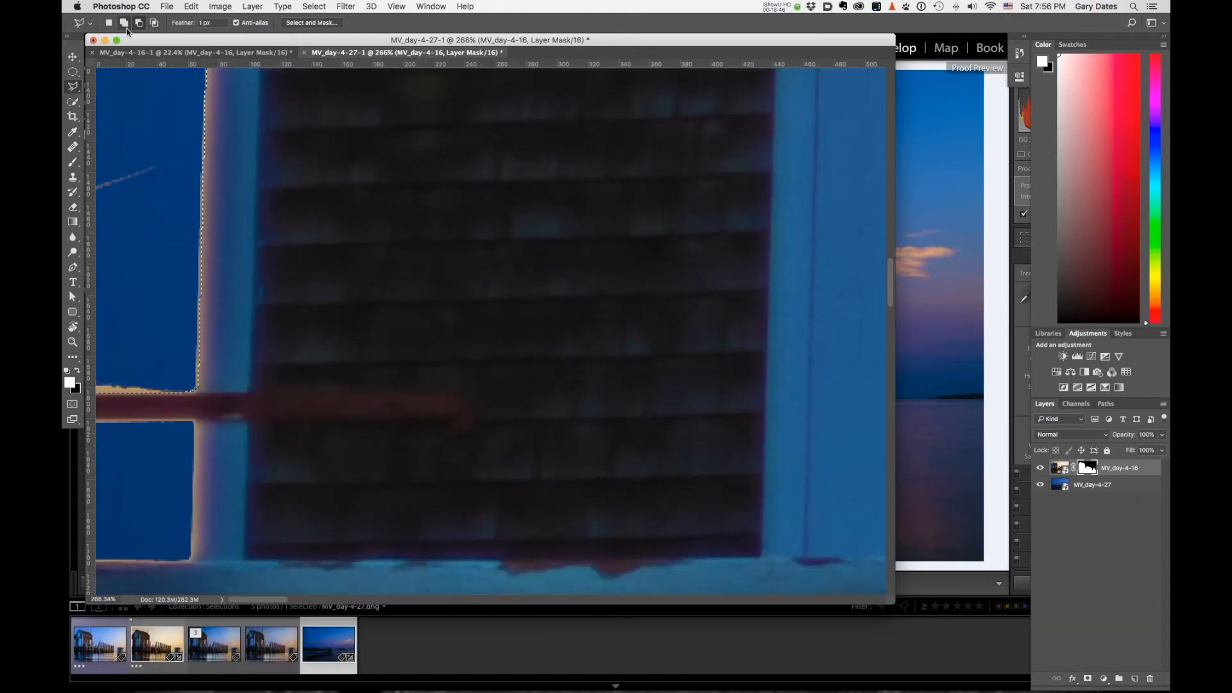
{"action": "left_click", "coordinate": [98, 421]}
{"action": "left_click", "coordinate": [165, 419]}
{"action": "left_click", "coordinate": [194, 422]}
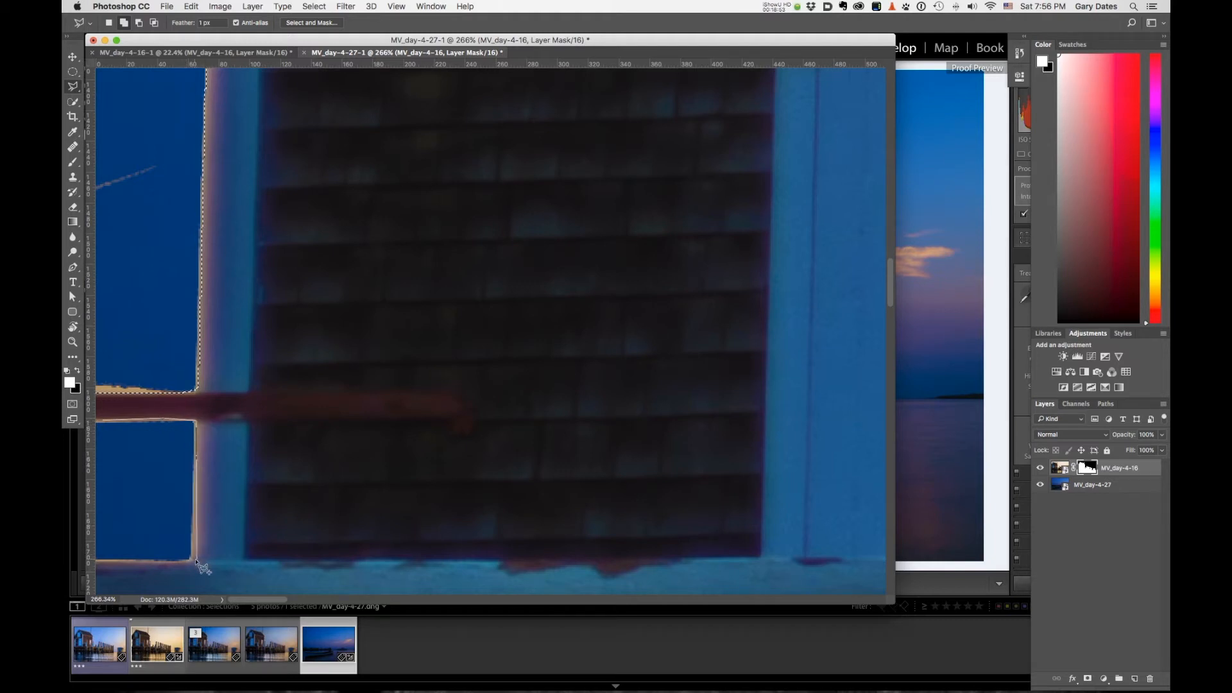
{"action": "left_click", "coordinate": [97, 563]}
{"action": "left_click", "coordinate": [104, 422]}
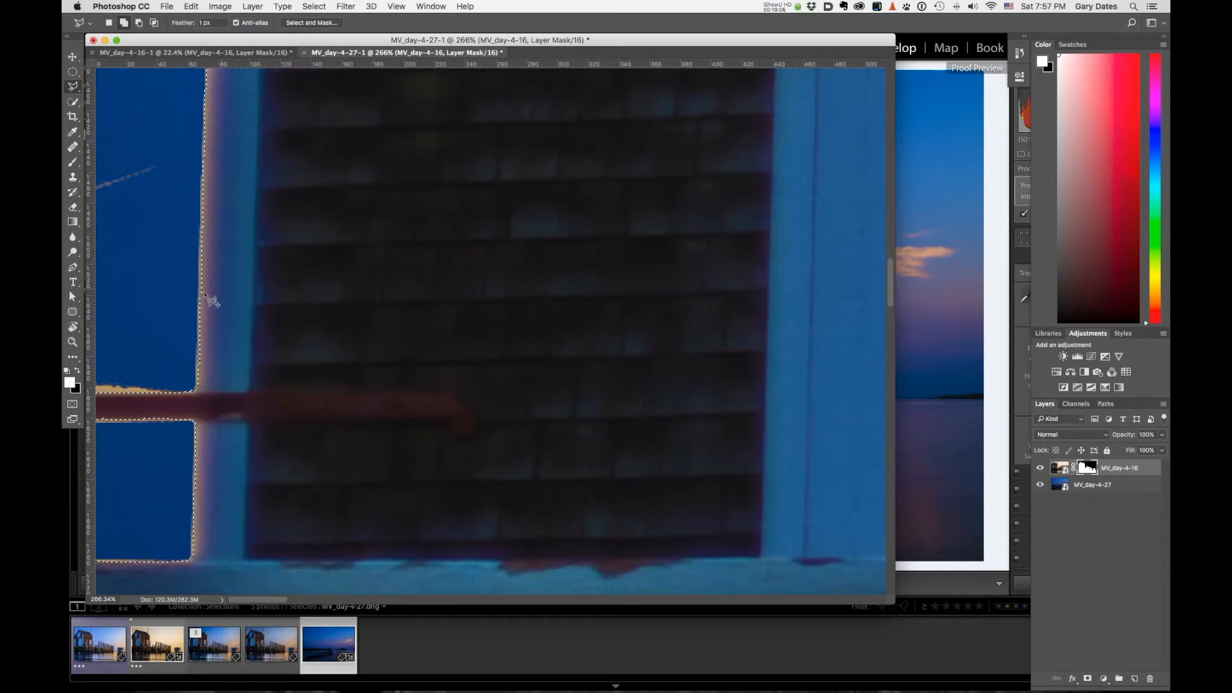
- Subtract the excess sliver along the upper opening's top edge from the selection
{"action": "left_click_drag", "start_coordinate": [158, 291], "coordinate": [165, 484]}
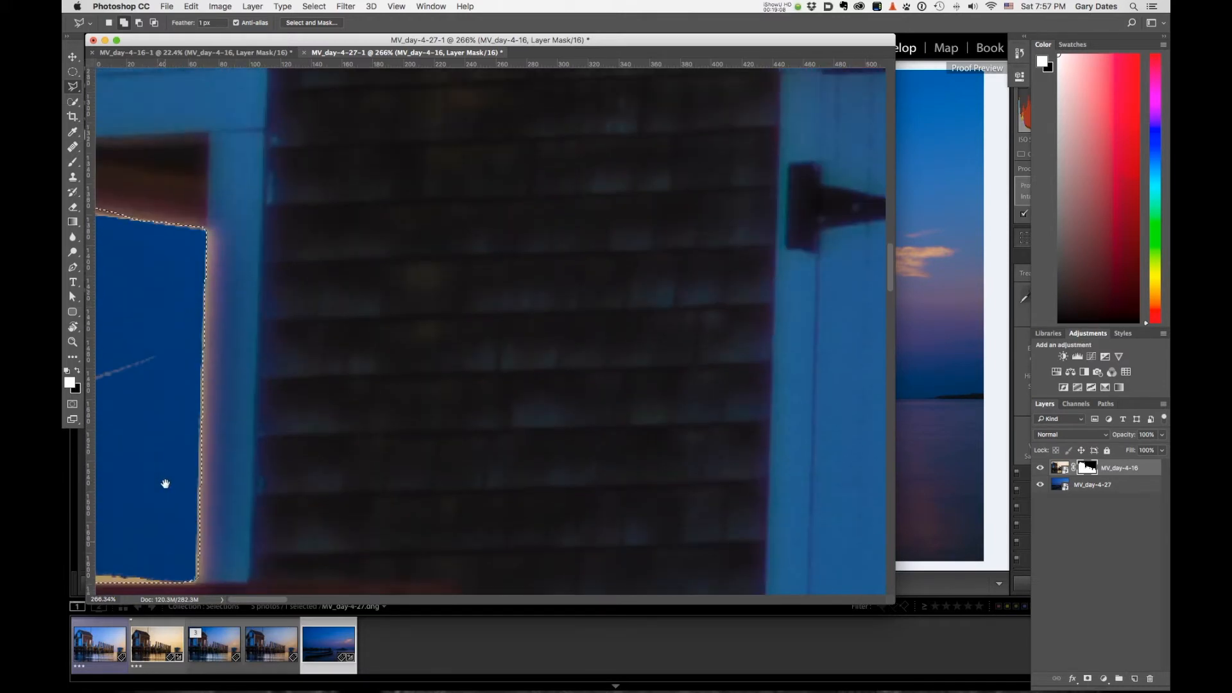
{"action": "scroll", "coordinate": [225, 411], "scroll_direction": "down", "scroll_amount": 3}
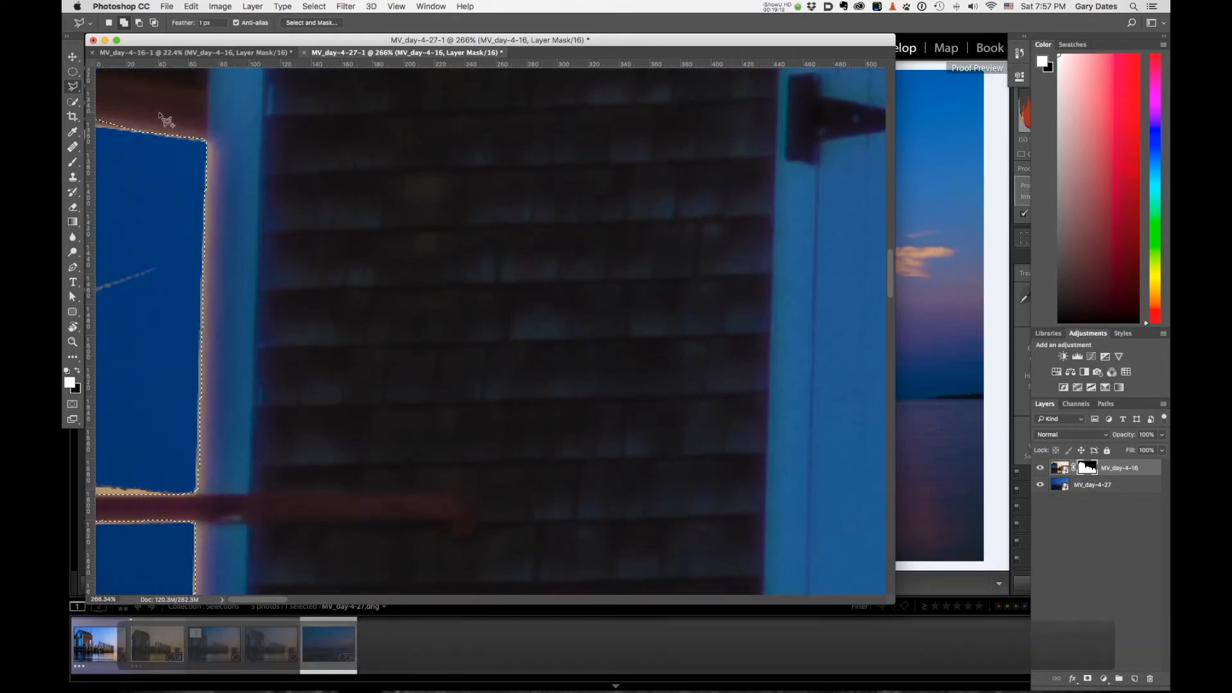
{"action": "key", "text": "alt"}
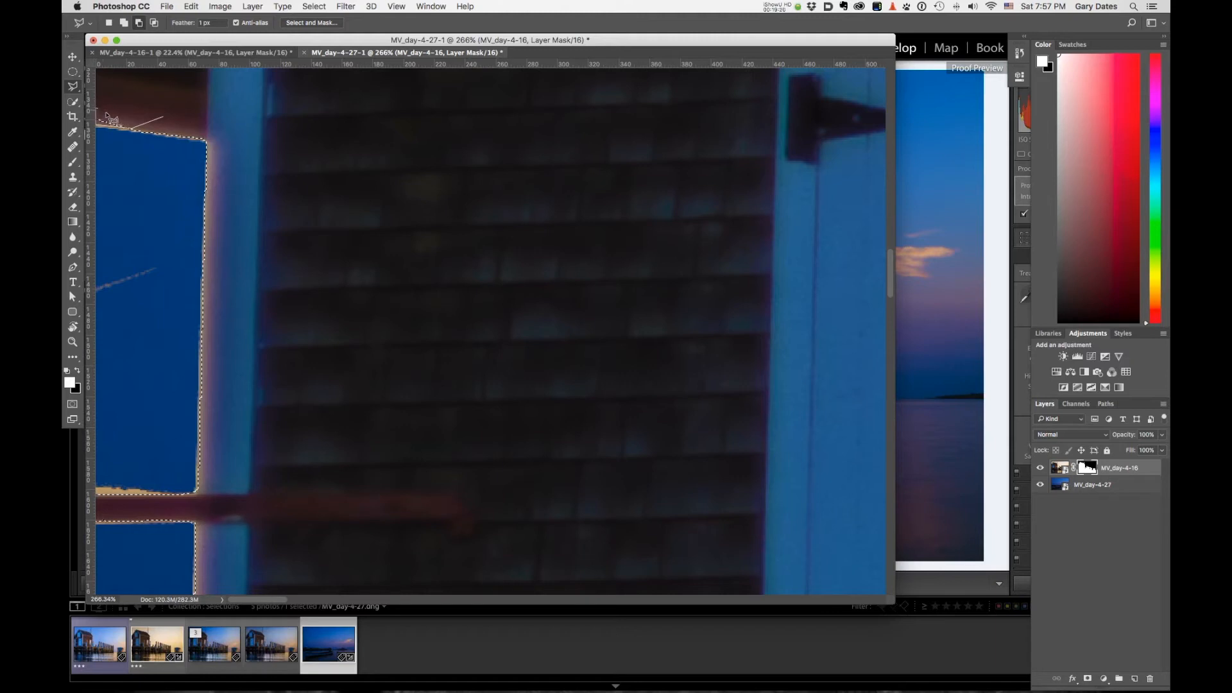
{"action": "double_click", "coordinate": [169, 124]}
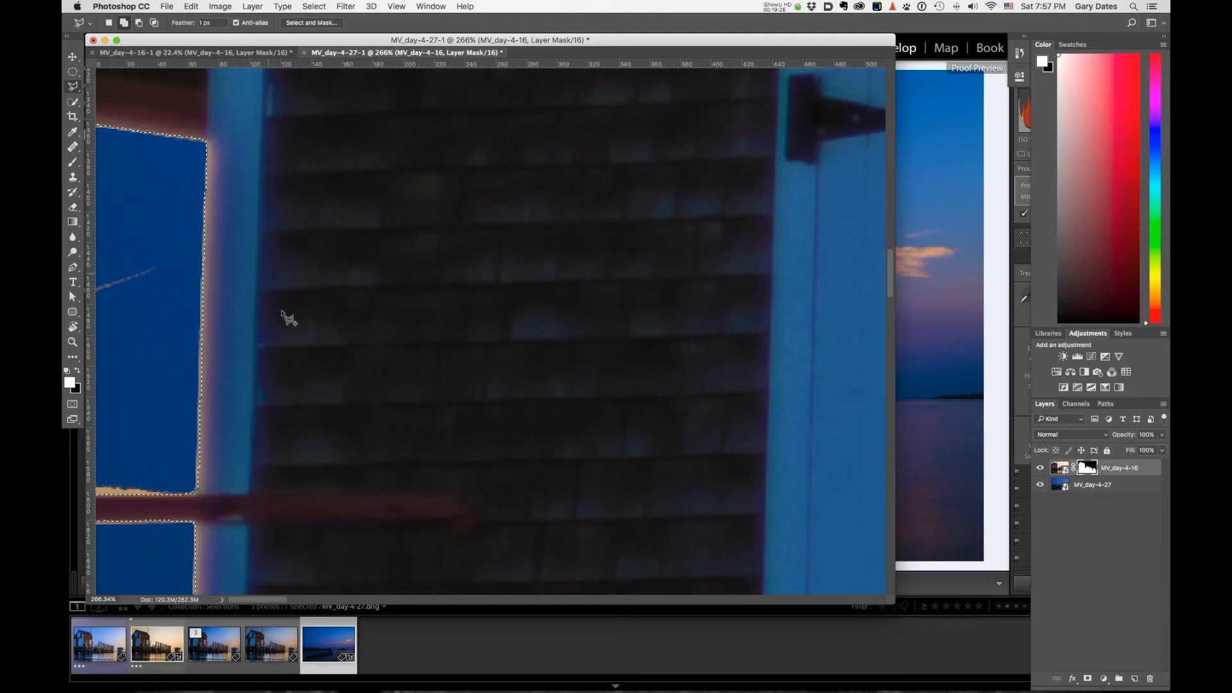
- Fill the selected openings with black on the layer mask in mask view, deselect, and return to the image view
{"action": "left_click", "coordinate": [1088, 469], "text": "alt"}
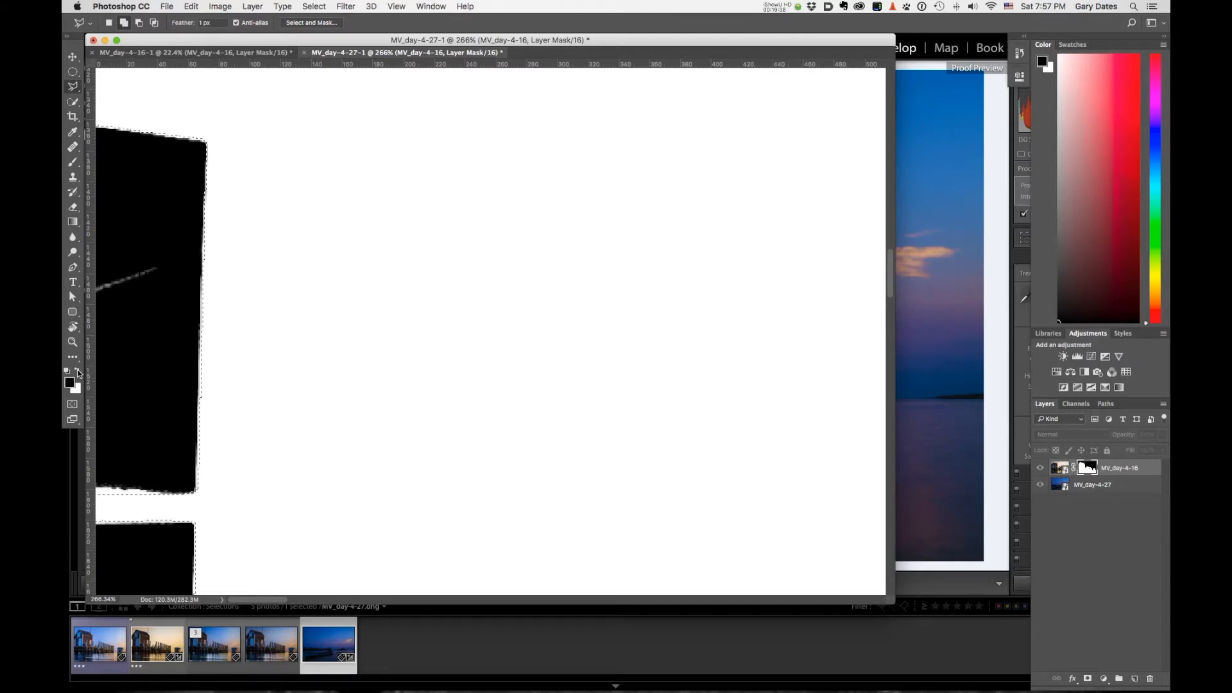
{"action": "left_click", "coordinate": [191, 7]}
{"action": "left_click", "coordinate": [199, 193]}
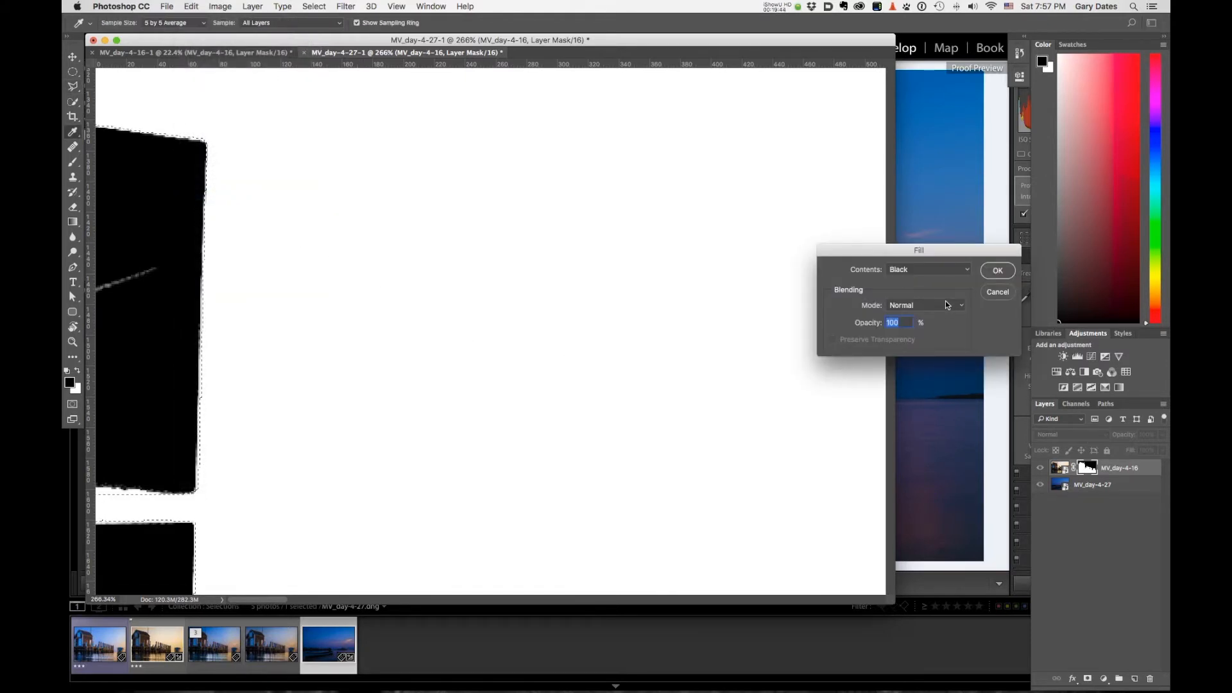
{"action": "left_click", "coordinate": [999, 270]}
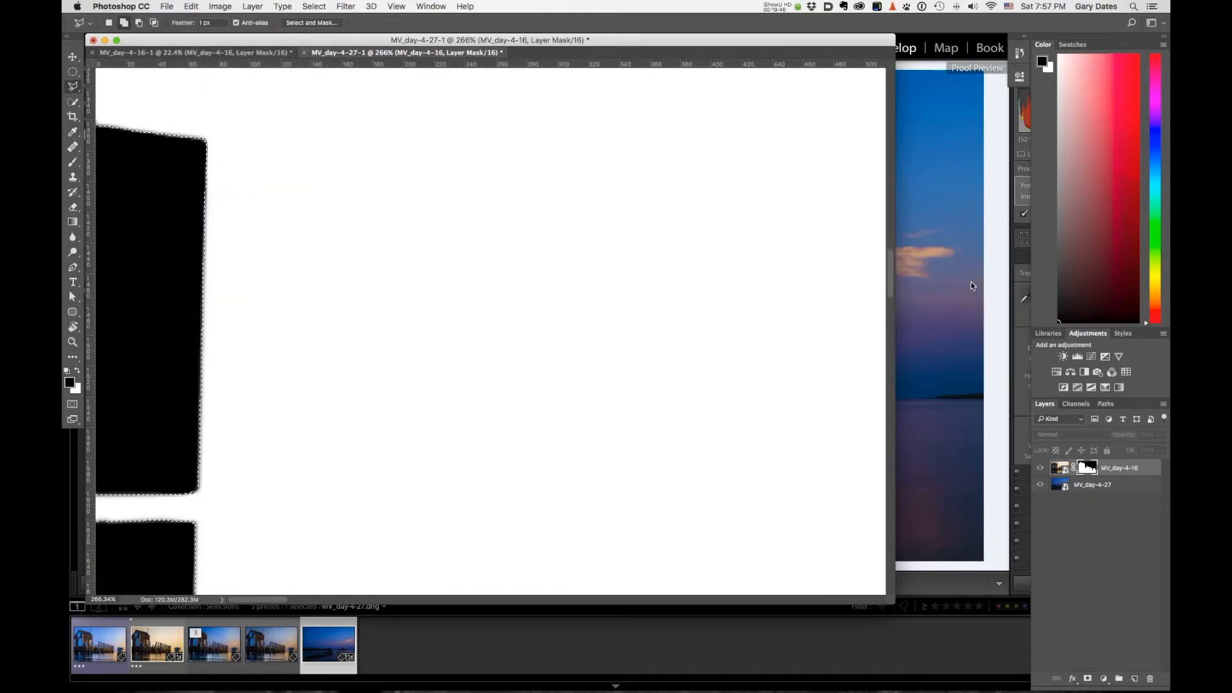
{"action": "key", "text": "super+d"}
{"action": "left_click", "coordinate": [1085, 468], "text": "alt"}
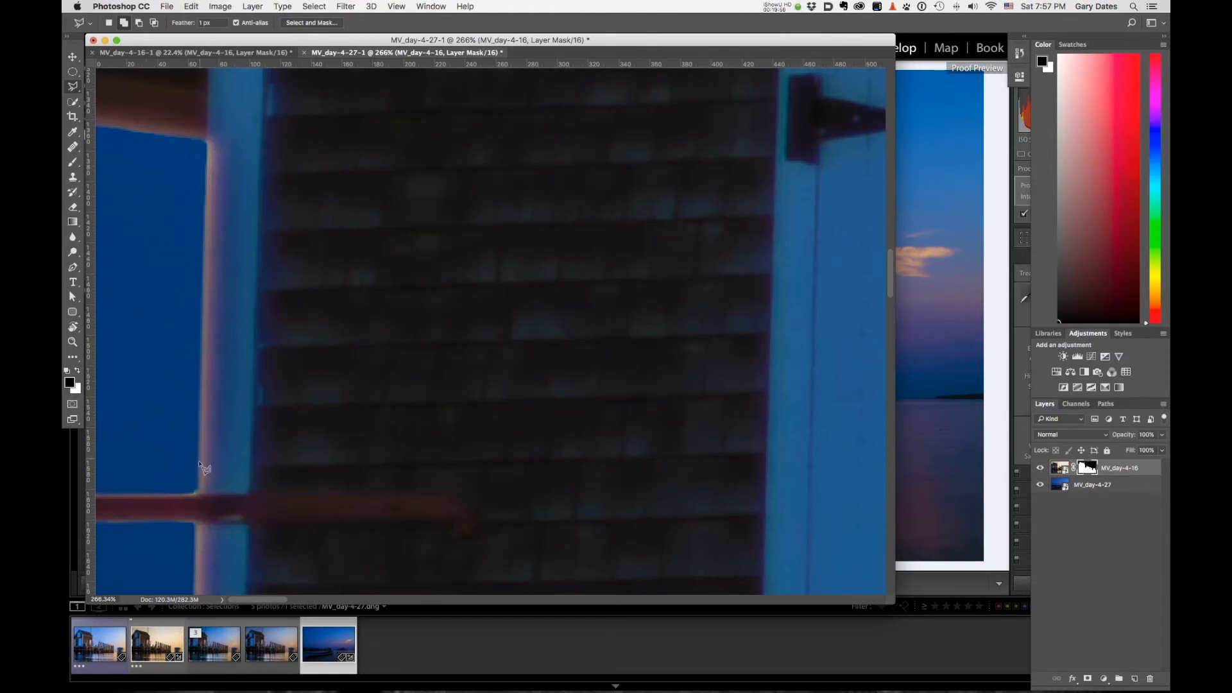
- Lasso the blue opening below the railing around the small bracket, fill it with black on the mask, and deselect
{"action": "left_click_drag", "start_coordinate": [170, 453], "coordinate": [194, 223]}
{"action": "scroll", "coordinate": [194, 223], "scroll_direction": "down", "scroll_amount": 5}
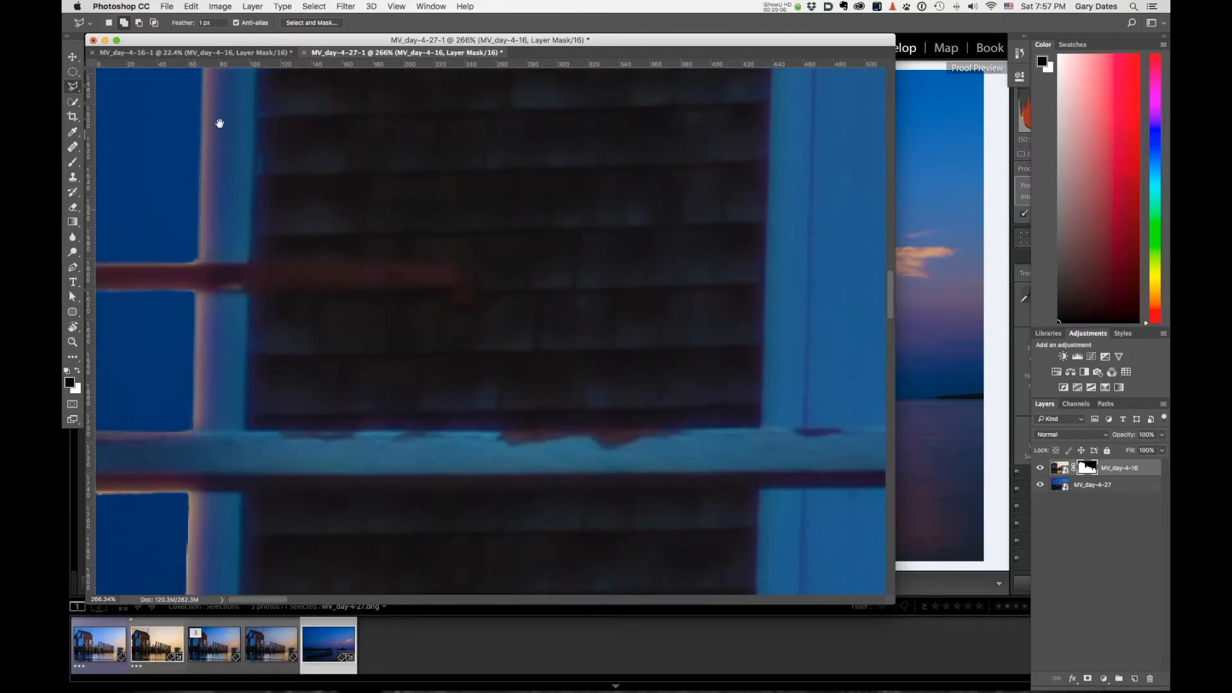
{"action": "scroll", "coordinate": [222, 353], "scroll_direction": "down", "scroll_amount": 5}
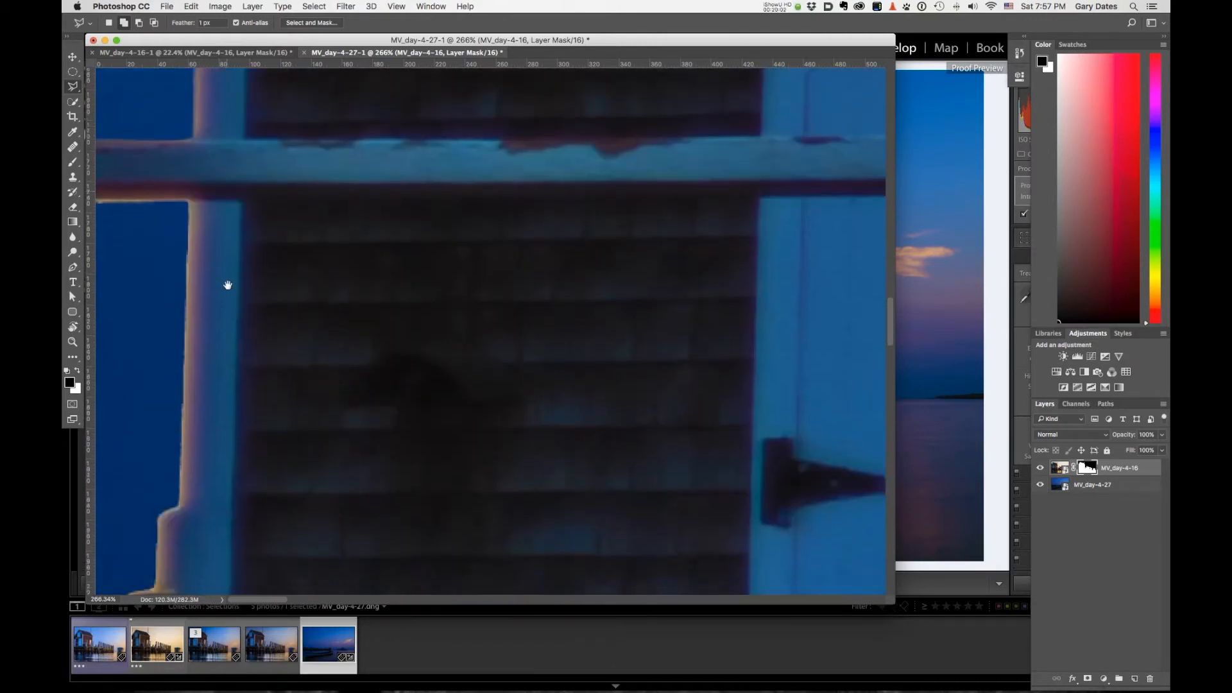
{"action": "left_click_drag", "start_coordinate": [221, 310], "coordinate": [201, 325]}
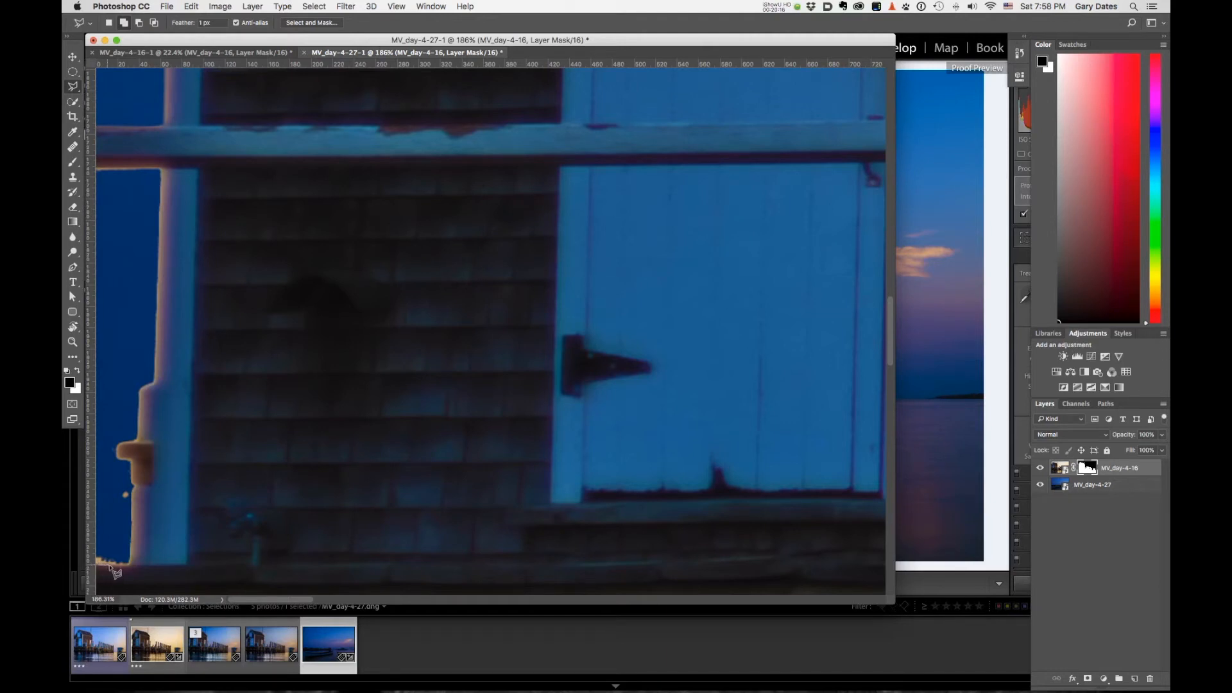
{"action": "mouse_move", "coordinate": [126, 573]}
{"action": "left_mouse_down"}
{"action": "mouse_move", "coordinate": [146, 490]}
{"action": "mouse_move", "coordinate": [133, 543]}
{"action": "mouse_move", "coordinate": [134, 486]}
{"action": "left_mouse_up"}
{"action": "mouse_move", "coordinate": [142, 396]}
{"action": "left_mouse_down"}
{"action": "mouse_move", "coordinate": [163, 169]}
{"action": "mouse_move", "coordinate": [89, 171]}
{"action": "mouse_move", "coordinate": [63, 546]}
{"action": "mouse_move", "coordinate": [100, 570]}
{"action": "left_mouse_up"}
{"action": "key", "text": "alt"}
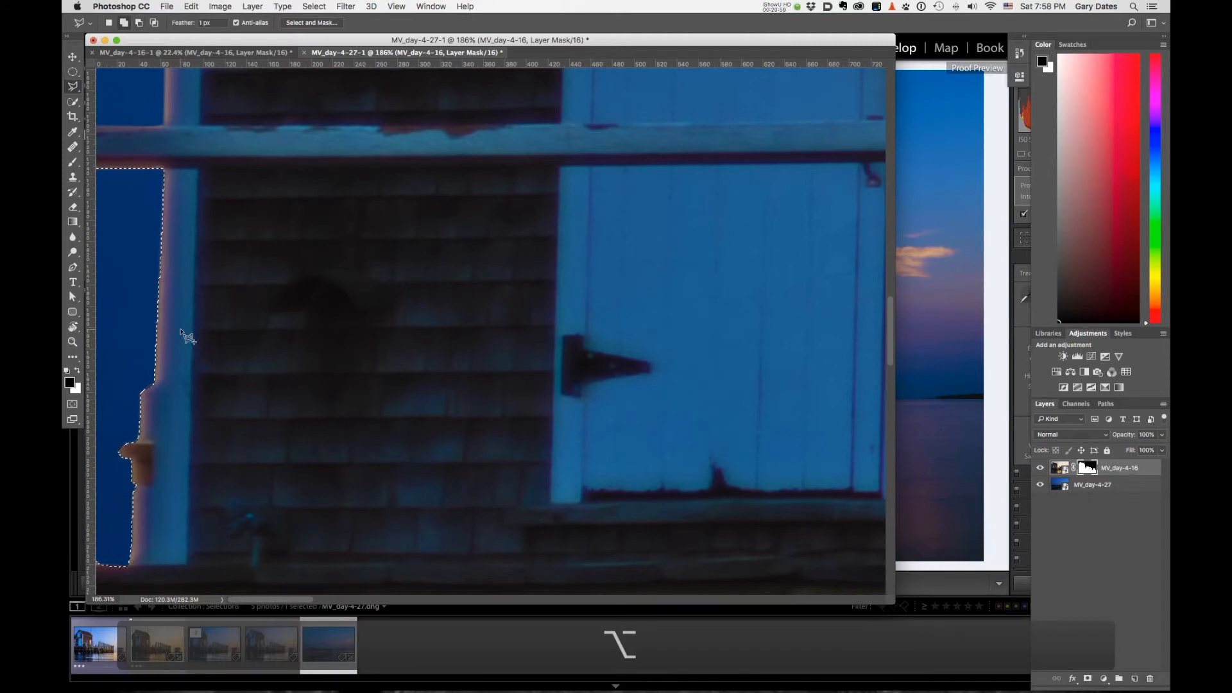
{"action": "key", "text": "alt+super+d"}
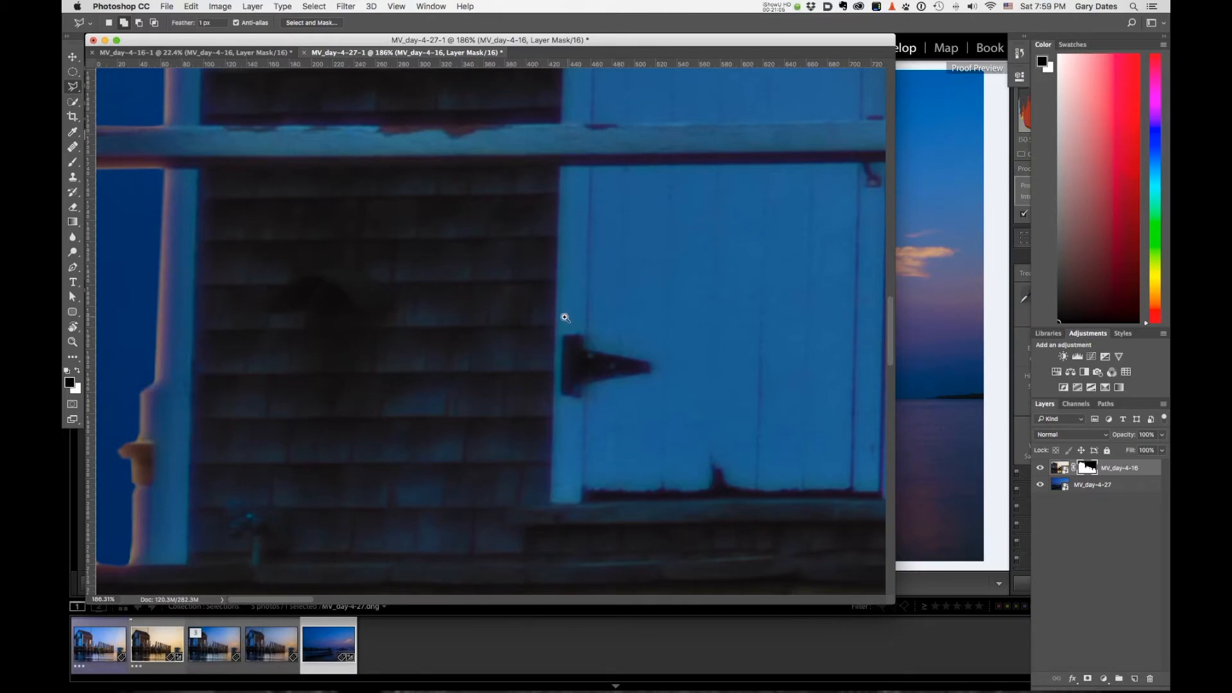
- Load the layer mask of the MV_day-4-16 pier layer as a selection
{"action": "key", "text": "super+0"}
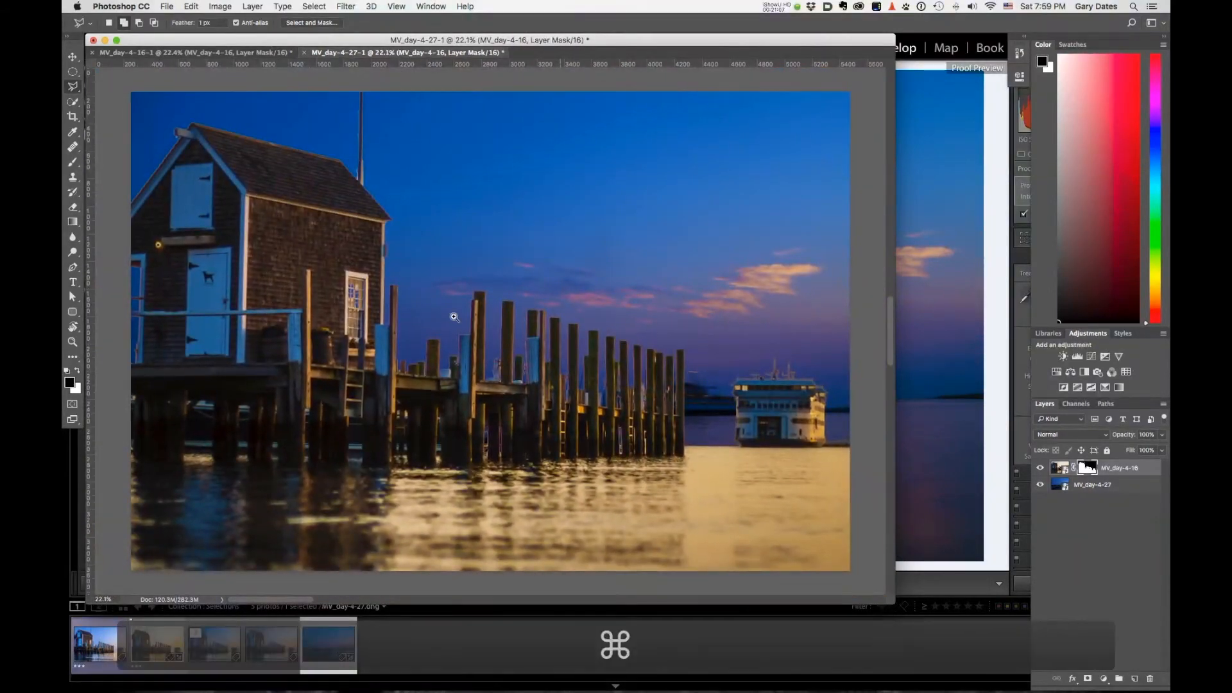
{"action": "left_click_drag", "start_coordinate": [151, 161], "coordinate": [304, 130]}
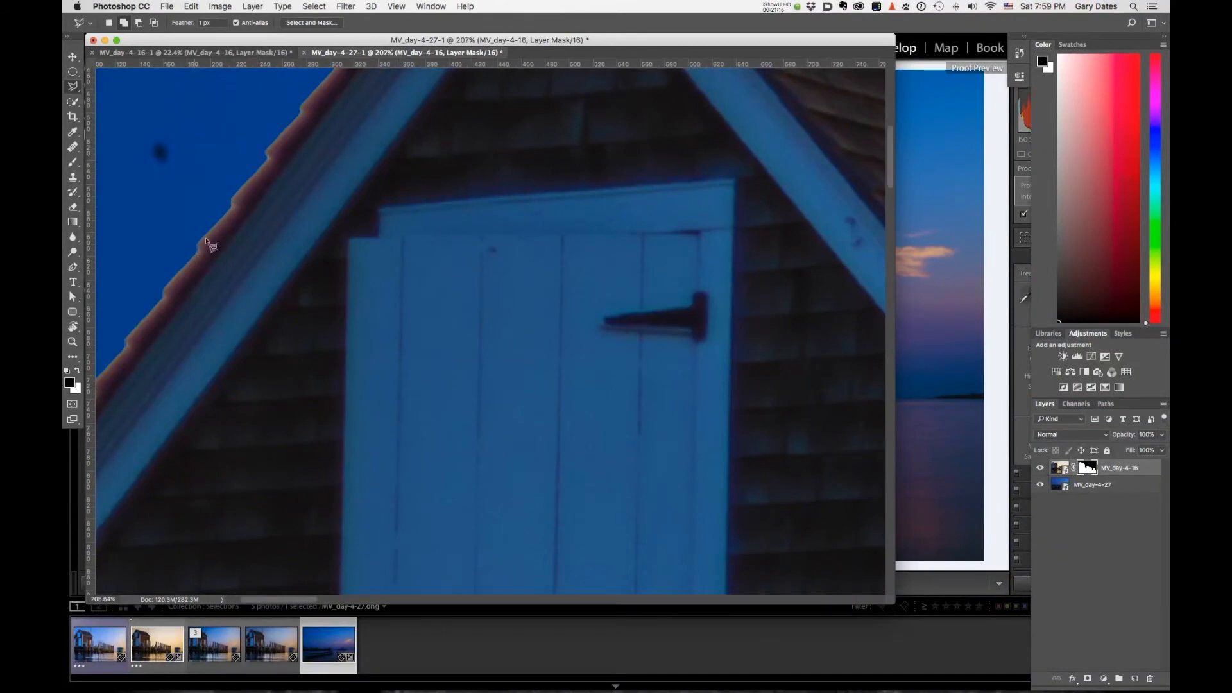
{"action": "left_click_drag", "start_coordinate": [247, 232], "coordinate": [183, 215]}
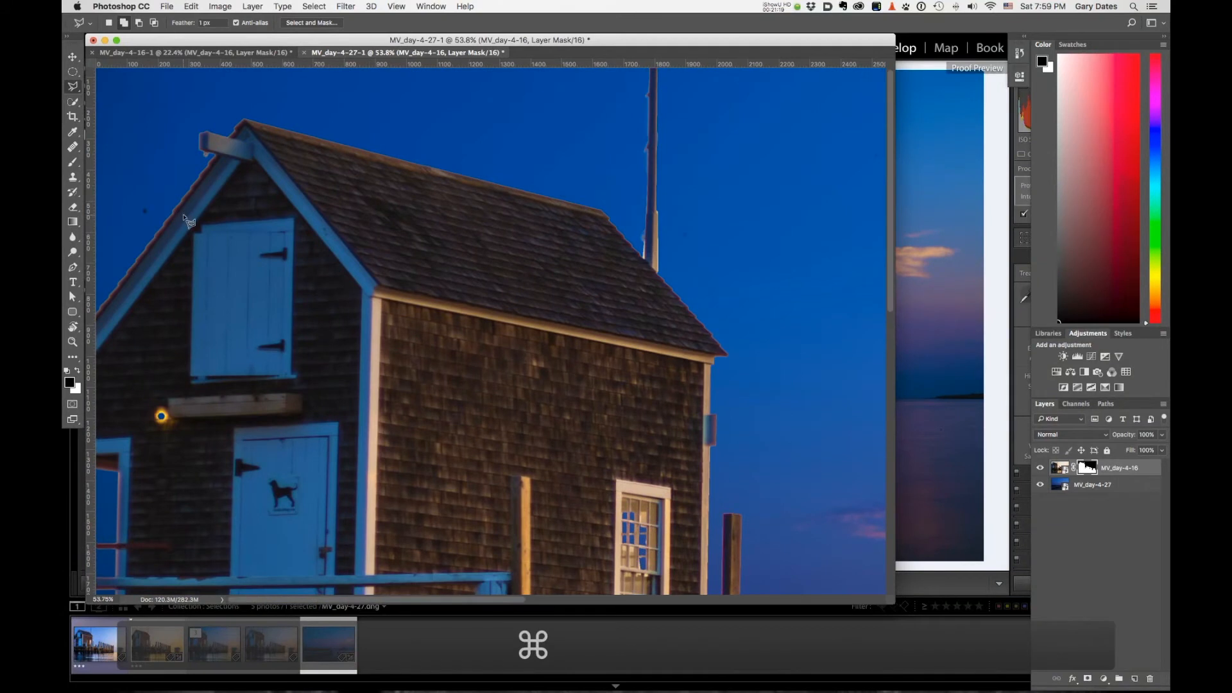
{"action": "left_click", "coordinate": [1091, 469], "text": "super"}
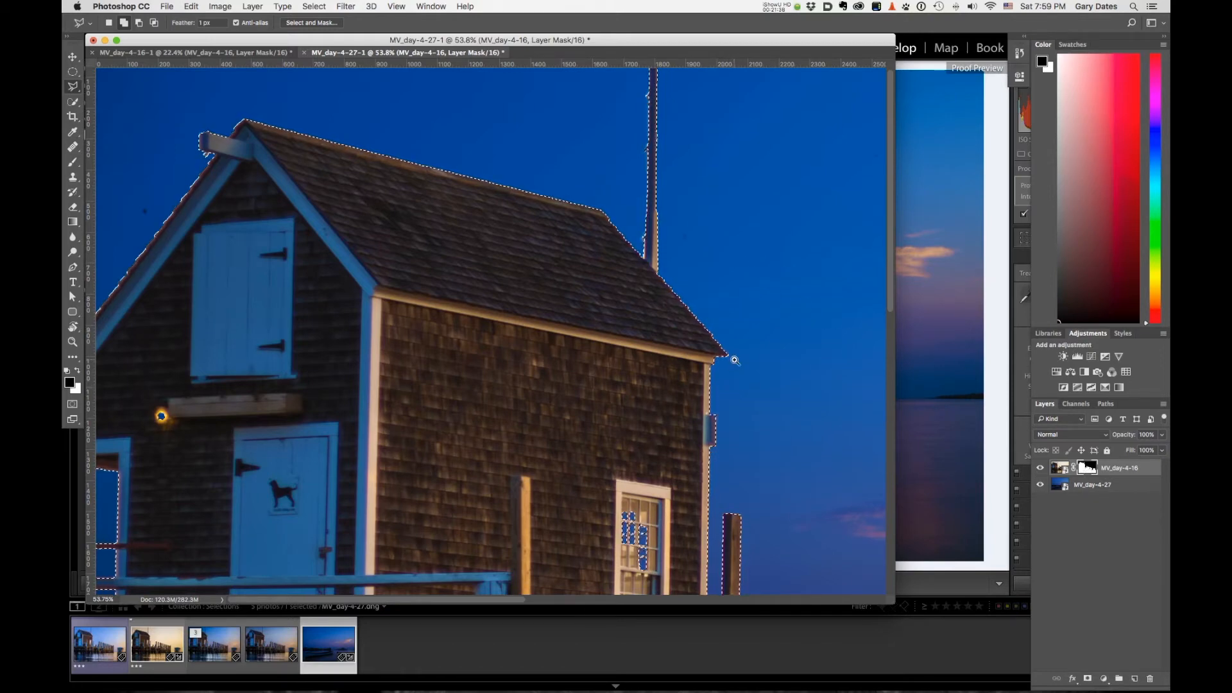
- Clear the mask selection and restore it with Reselect
{"action": "left_click_drag", "start_coordinate": [738, 353], "coordinate": [528, 329]}
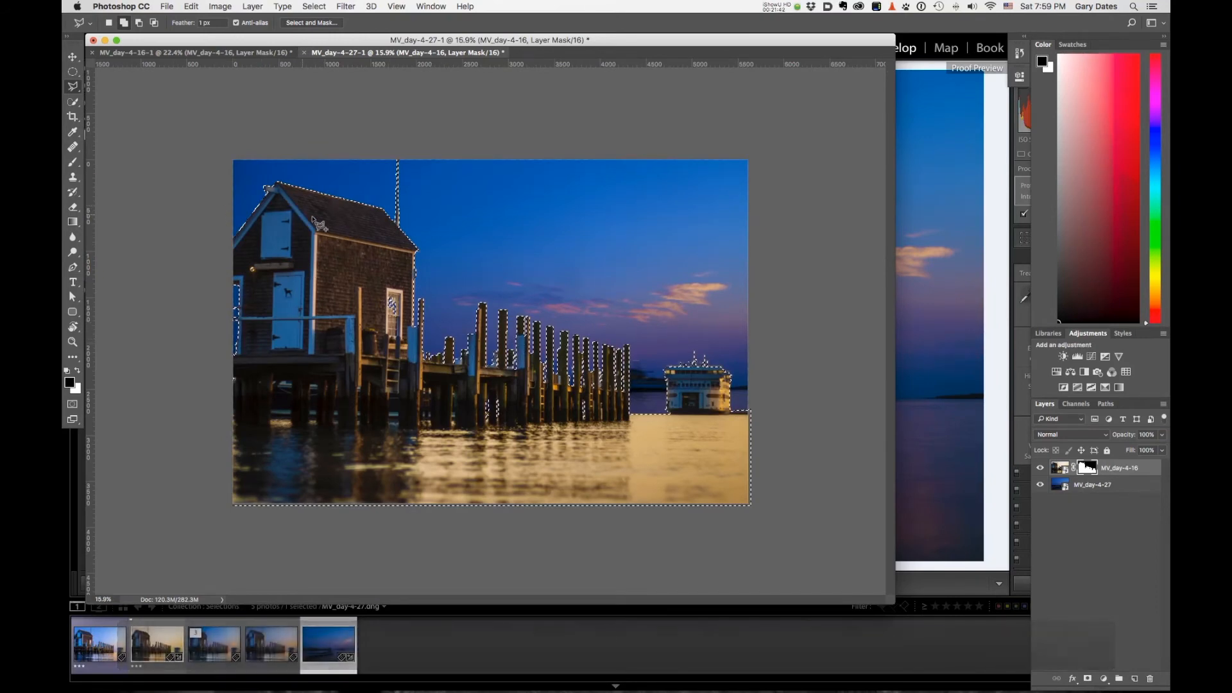
{"action": "mouse_move", "coordinate": [531, 275]}
{"action": "left_mouse_down"}
{"action": "mouse_move", "coordinate": [586, 275]}
{"action": "mouse_move", "coordinate": [517, 267]}
{"action": "left_mouse_up"}
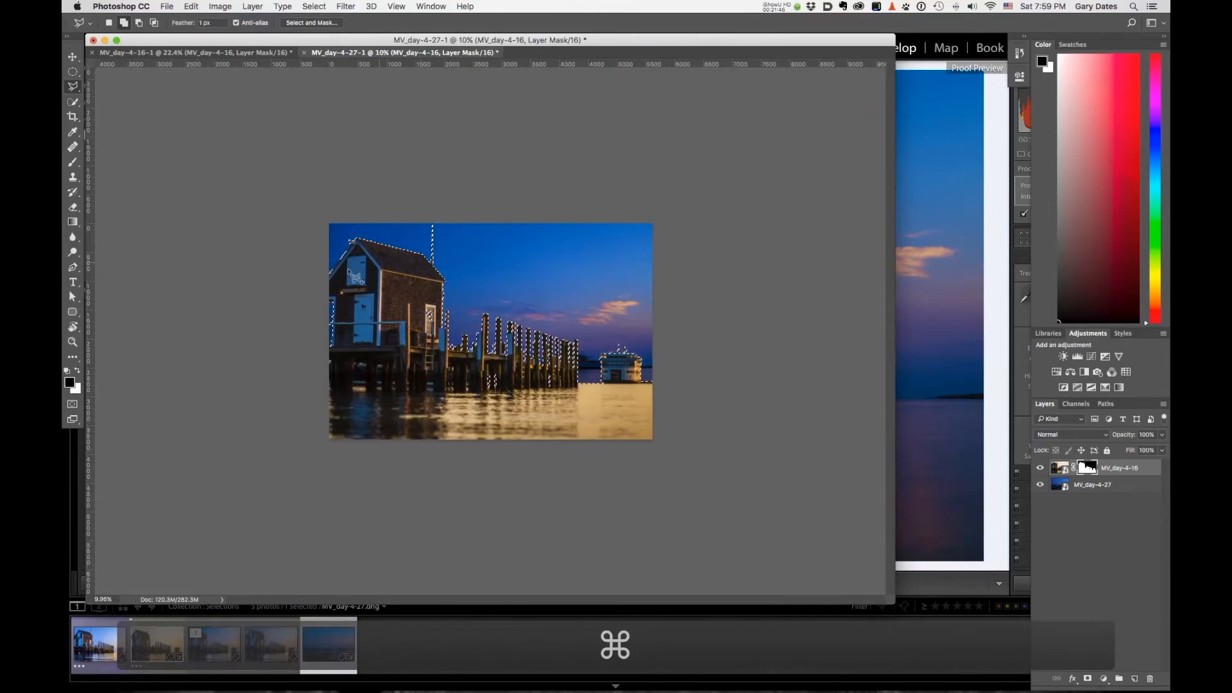
{"action": "key", "text": "super+d"}
{"action": "left_click_drag", "start_coordinate": [514, 289], "coordinate": [544, 297]}
{"action": "key", "text": "shift+super+d"}
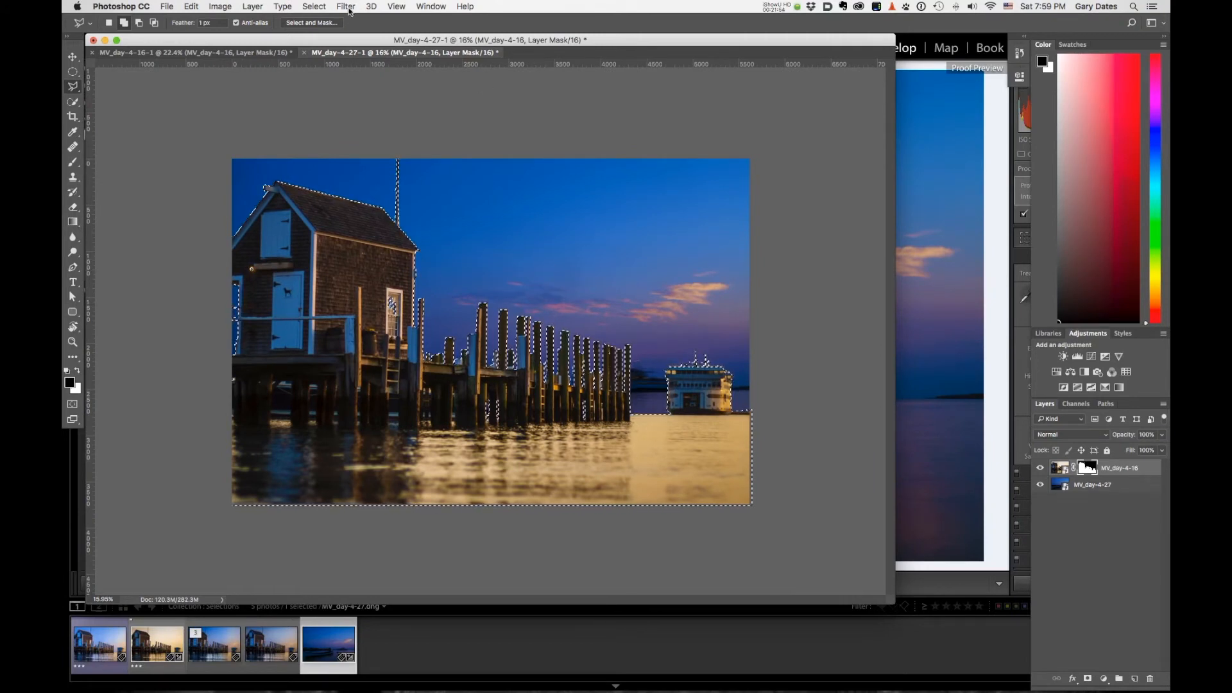
- Invert the selection to the sky area and expand it by 1 pixel
{"action": "left_click", "coordinate": [315, 6]}
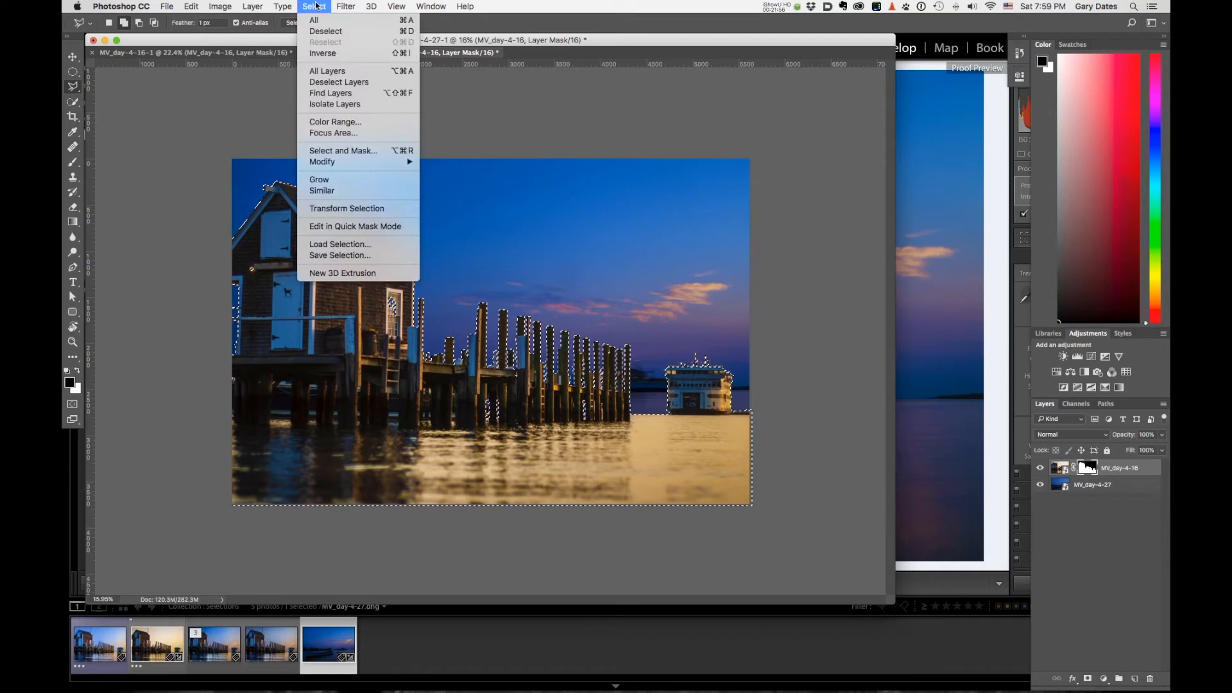
{"action": "left_click", "coordinate": [334, 54]}
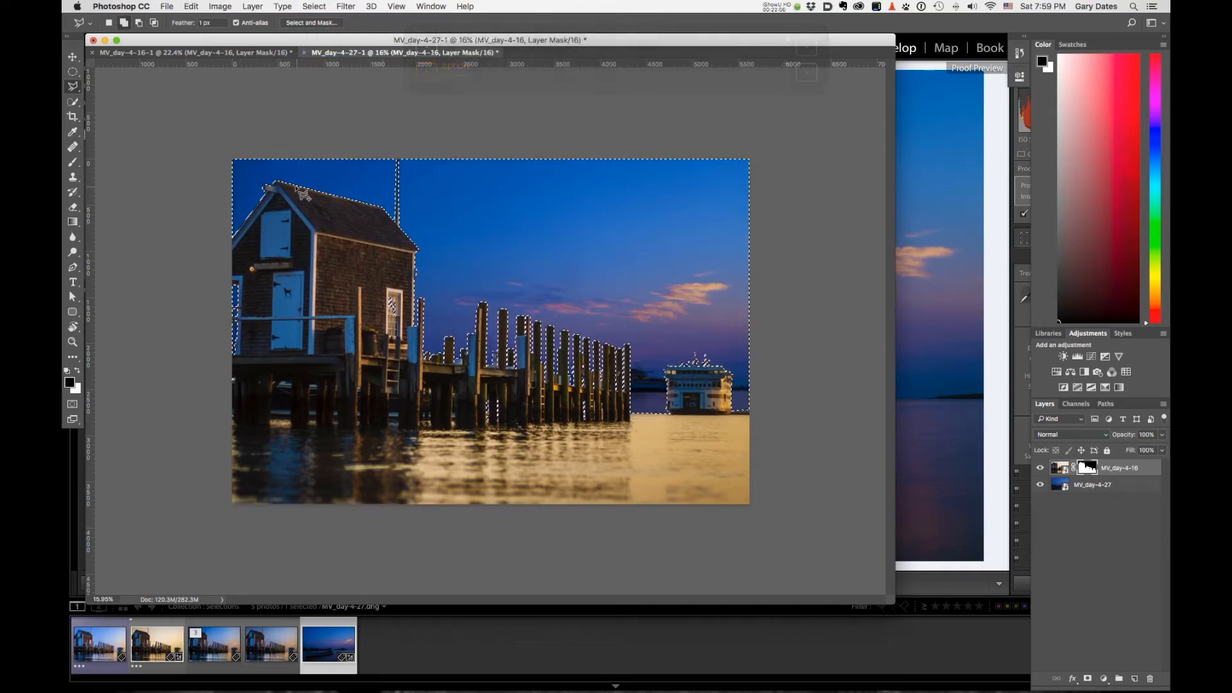
{"action": "scroll", "coordinate": [296, 193], "scroll_direction": "up", "scroll_amount": 5}
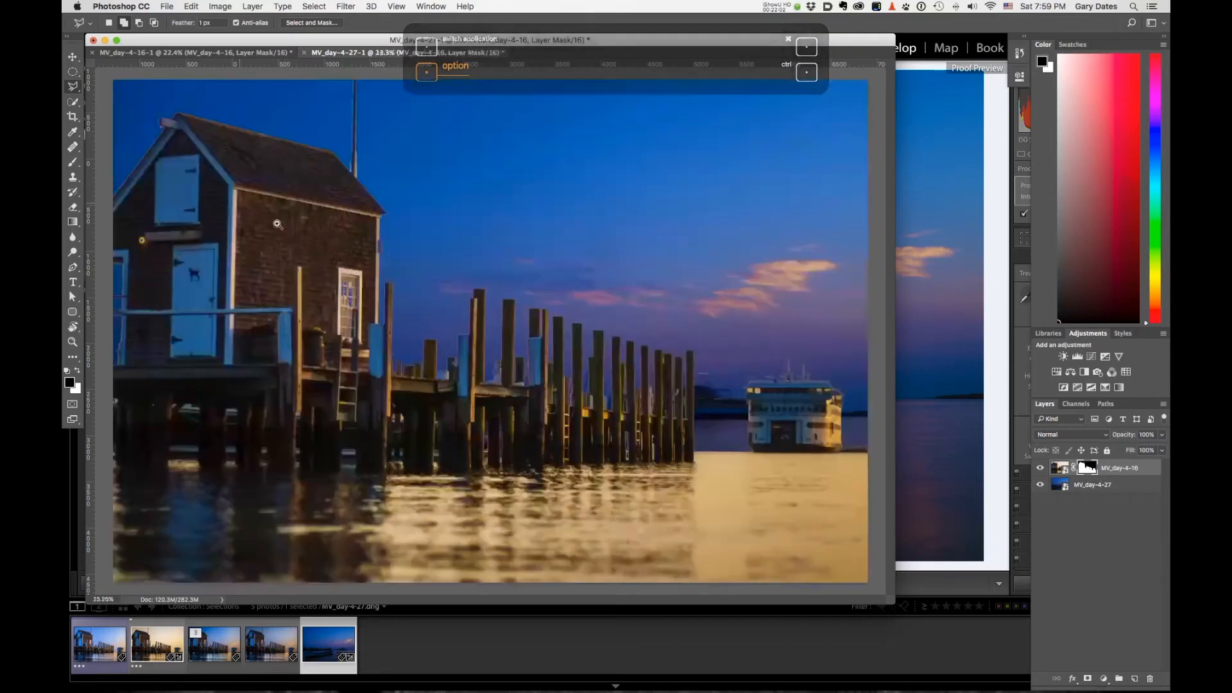
{"action": "scroll", "coordinate": [314, 240], "scroll_direction": "up", "scroll_amount": 2}
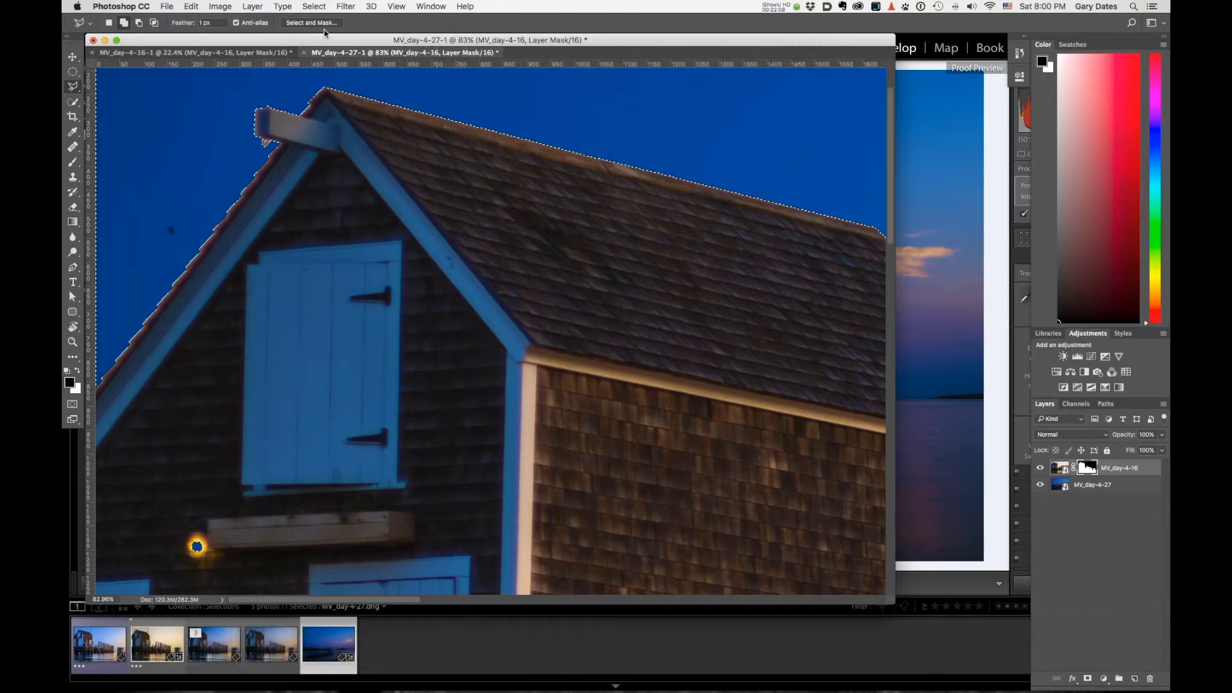
{"action": "left_click", "coordinate": [315, 6]}
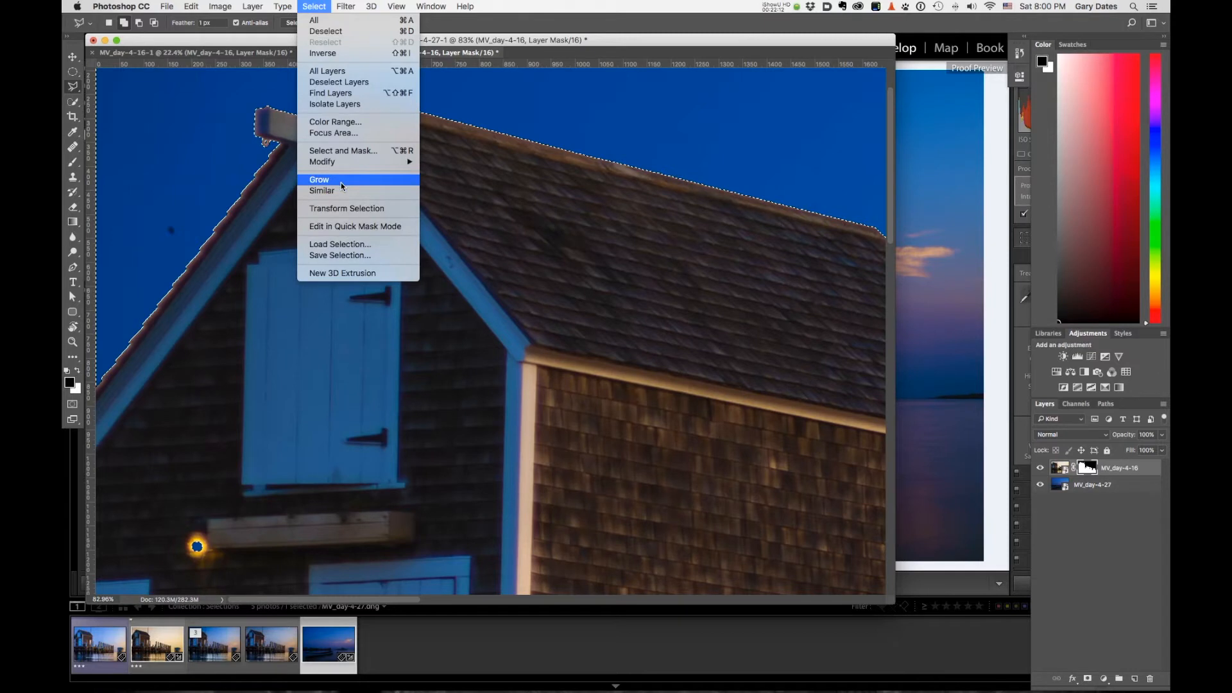
{"action": "mouse_move", "coordinate": [338, 167]}
{"action": "left_click", "coordinate": [451, 184]}
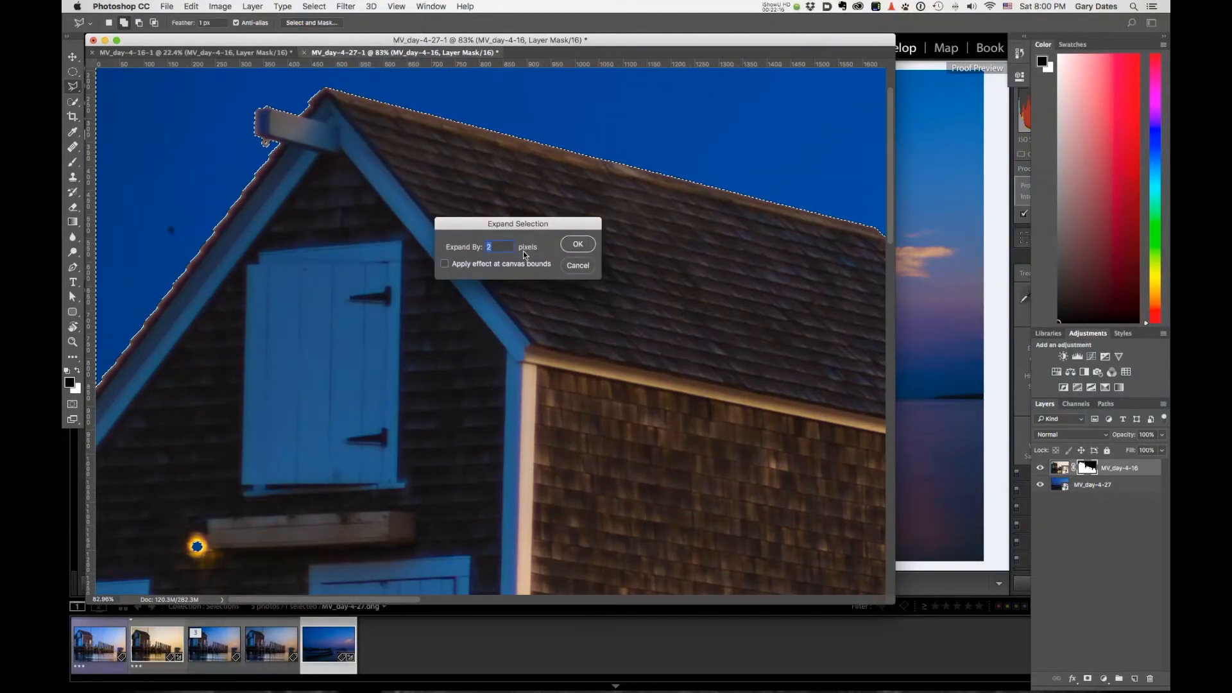
{"action": "type", "text": "1"}
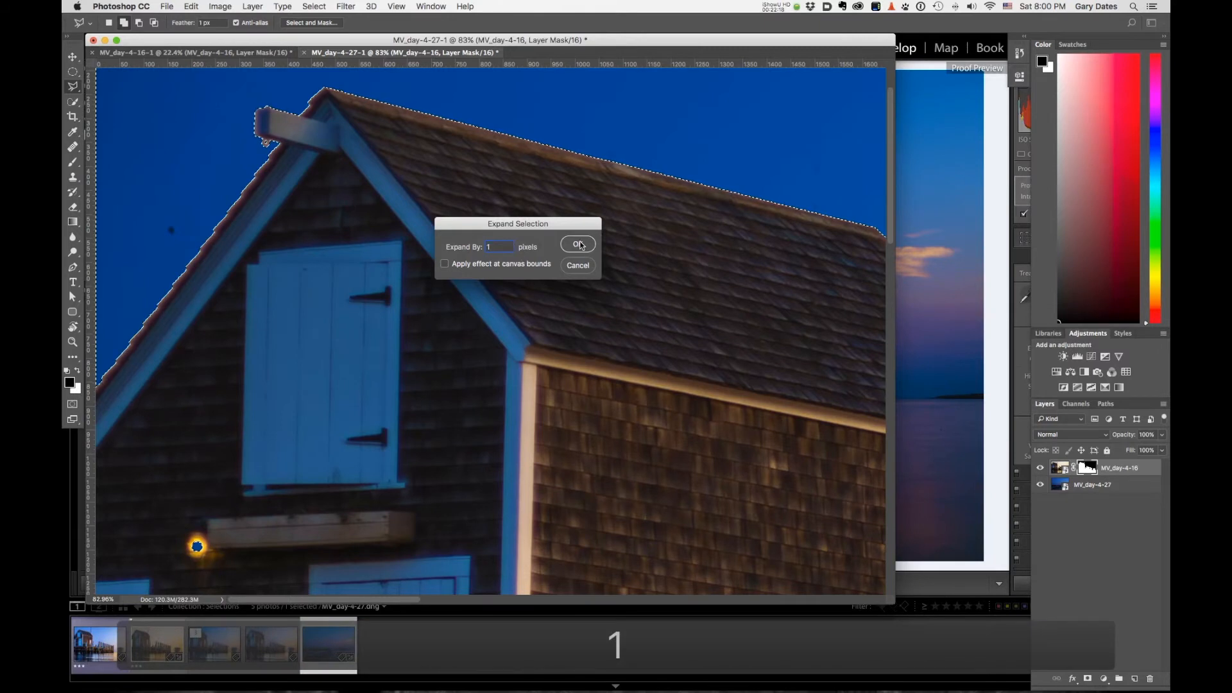
{"action": "left_click", "coordinate": [577, 244]}
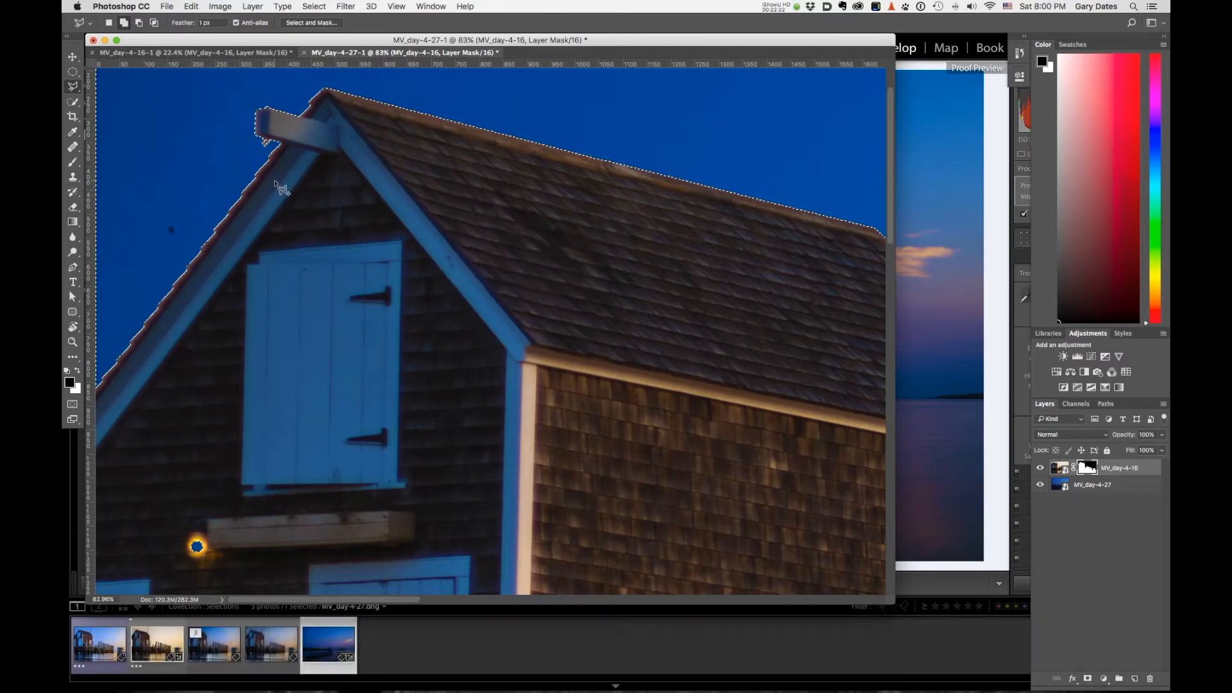
- Hide the selection's outline while keeping the selection active
{"action": "scroll", "coordinate": [271, 170], "scroll_direction": "down", "scroll_amount": 8}
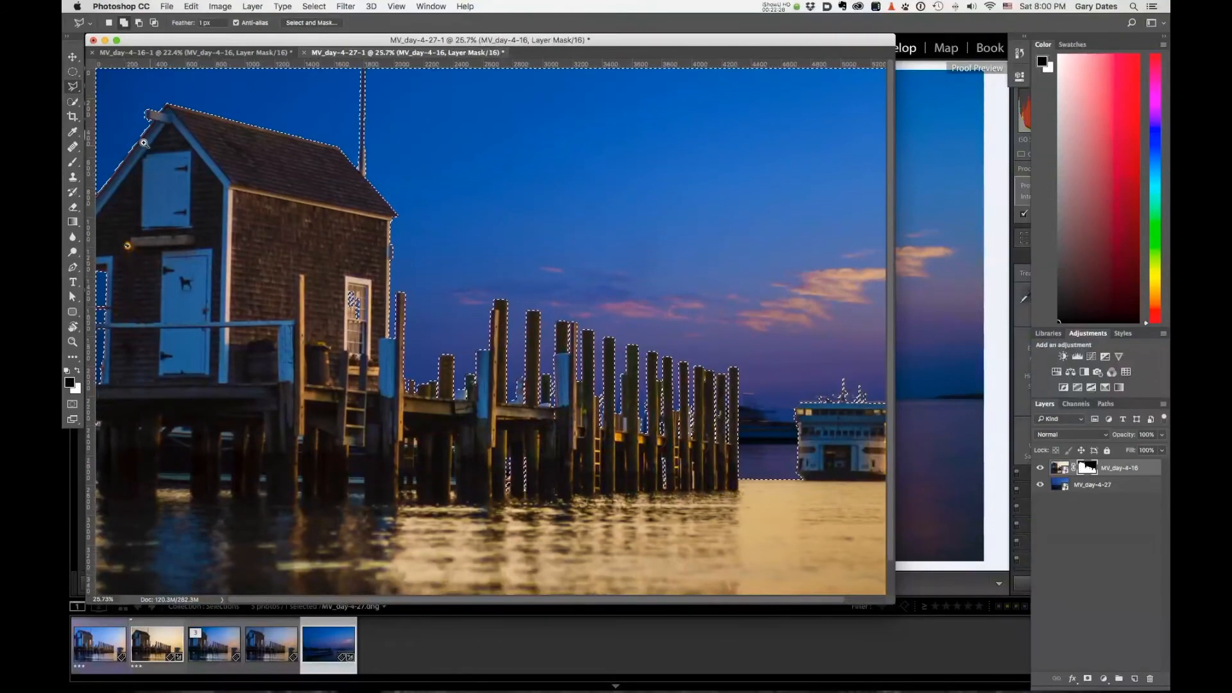
{"action": "scroll", "coordinate": [206, 175], "scroll_direction": "up", "scroll_amount": 3}
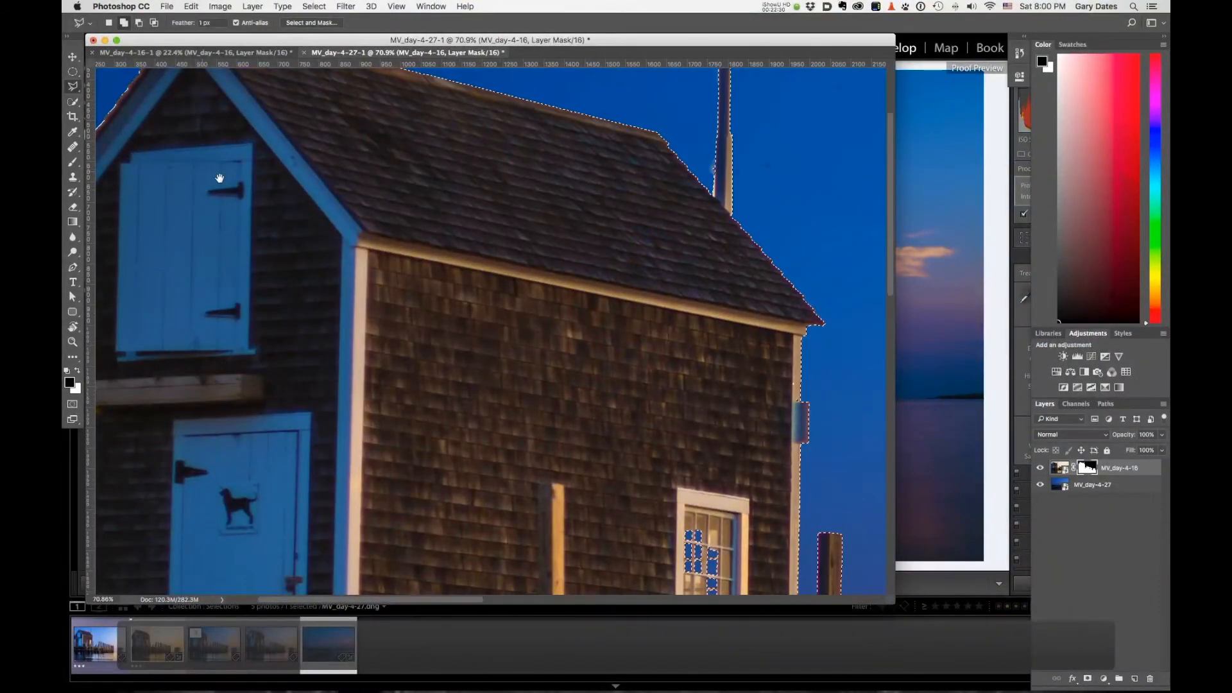
{"action": "scroll", "coordinate": [220, 179], "scroll_direction": "up", "scroll_amount": 3}
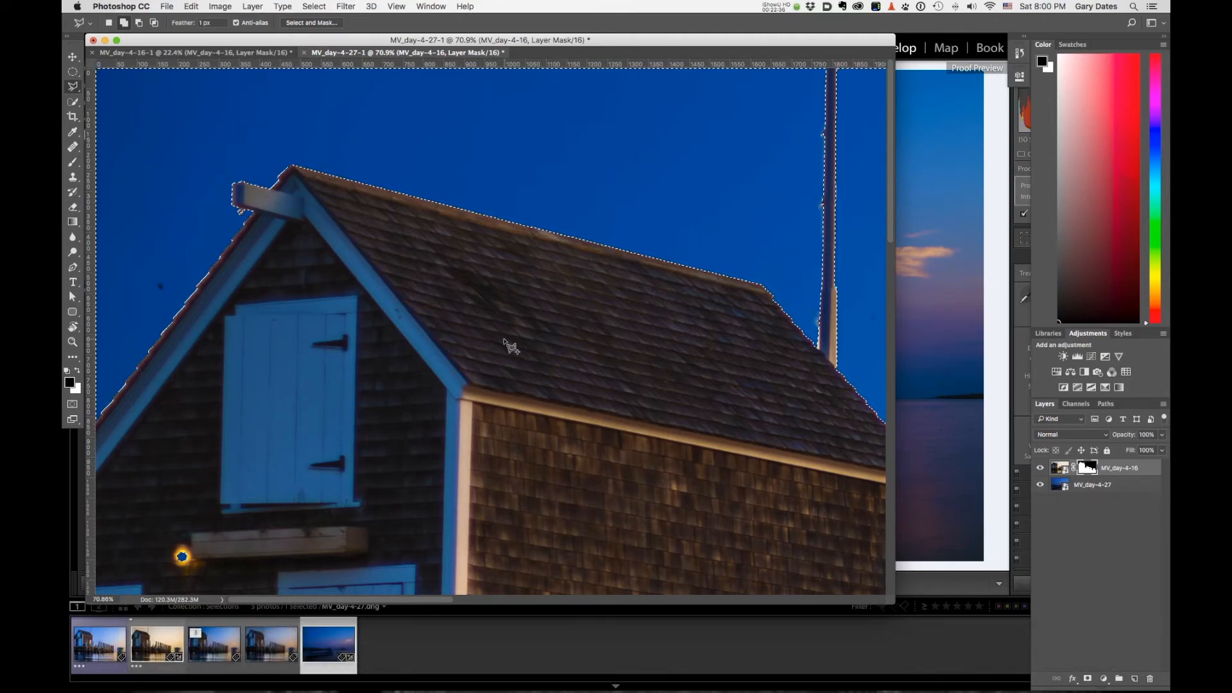
{"action": "key", "text": "super+h"}
- Switch to the Brush tool and shrink the brush to about 45 pixels
{"action": "left_click", "coordinate": [71, 163]}
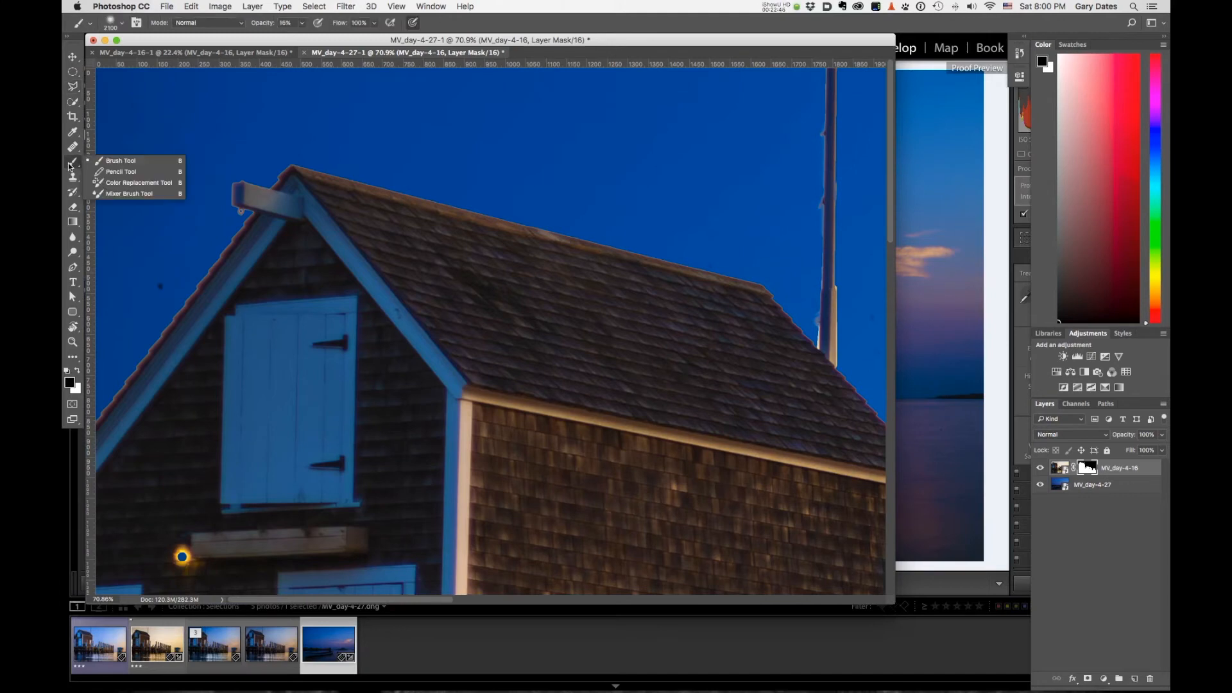
{"action": "left_click", "coordinate": [147, 160]}
{"action": "key", "text": "["}
{"action": "key", "text": "bracketleft"}
{"action": "key", "text": "bracketleft"}
{"action": "key", "text": "bracketleft"}
{"action": "key", "text": "bracketleft"}
{"action": "key", "text": "bracketleft"}
{"action": "key", "text": "bracketleft"}
{"action": "key", "text": "bracketleft"}
{"action": "key", "text": "bracketleft"}
{"action": "key", "text": "bracketleft"}
{"action": "key", "text": "bracketleft"}
{"action": "key", "text": "bracketleft"}
{"action": "key", "text": "bracketleft"}
{"action": "key", "text": "bracketleft"}
{"action": "key", "text": "bracketleft"}
{"action": "key", "text": "bracketleft"}
{"action": "key", "text": "bracketleft"}
{"action": "key", "text": "bracketleft"}
{"action": "key", "text": "bracketleft"}
{"action": "key", "text": "bracketleft"}
{"action": "key", "text": "bracketleft"}
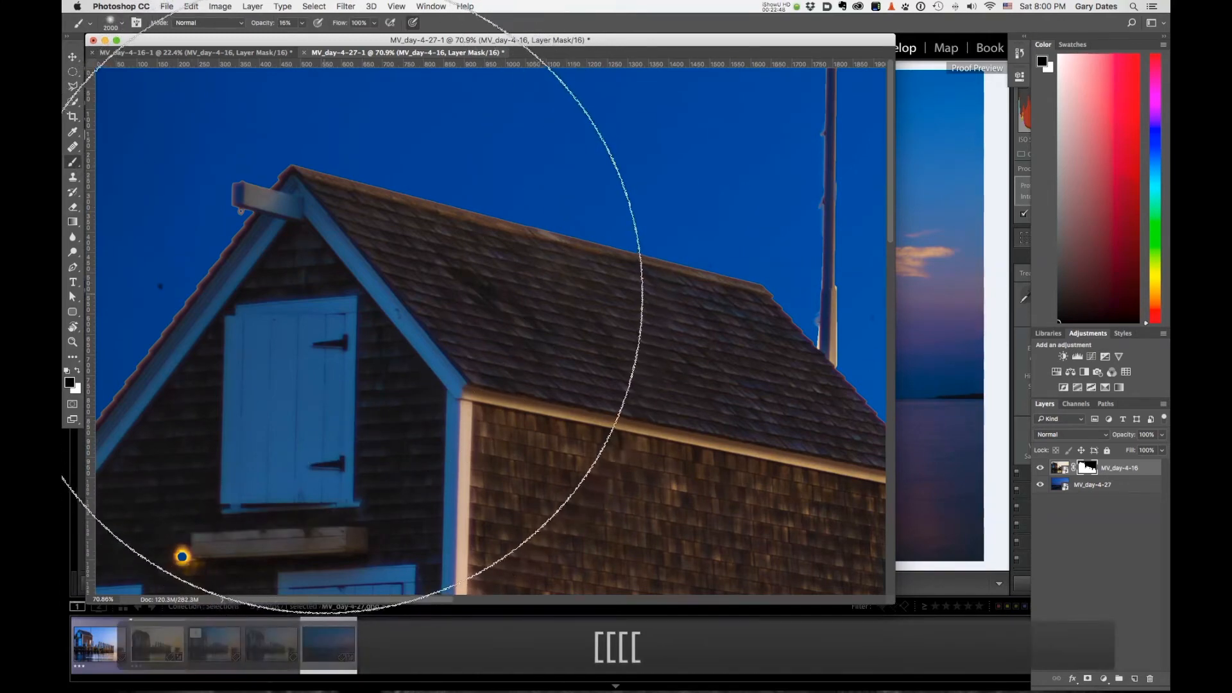
{"action": "key", "text": "bracketleft"}
{"action": "key", "text": "bracketleft"}
{"action": "key", "text": "bracketleft"}
{"action": "key", "text": "bracketleft"}
{"action": "key", "text": "bracketleft"}
{"action": "key", "text": "bracketleft"}
{"action": "key", "text": "bracketleft"}
{"action": "key", "text": "bracketleft"}
{"action": "key", "text": "bracketleft"}
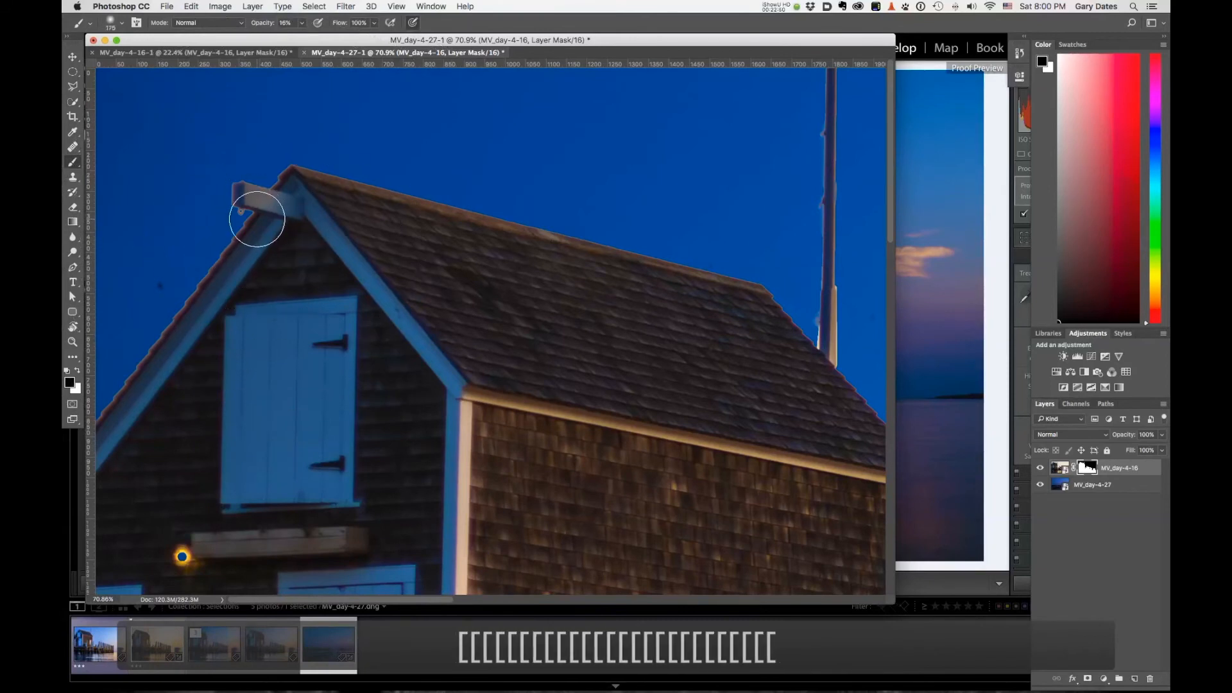
{"action": "key", "text": "bracketleft"}
{"action": "key", "text": "bracketleft"}
{"action": "key", "text": "bracketleft"}
{"action": "key", "text": "bracketleft"}
{"action": "key", "text": "bracketleft"}
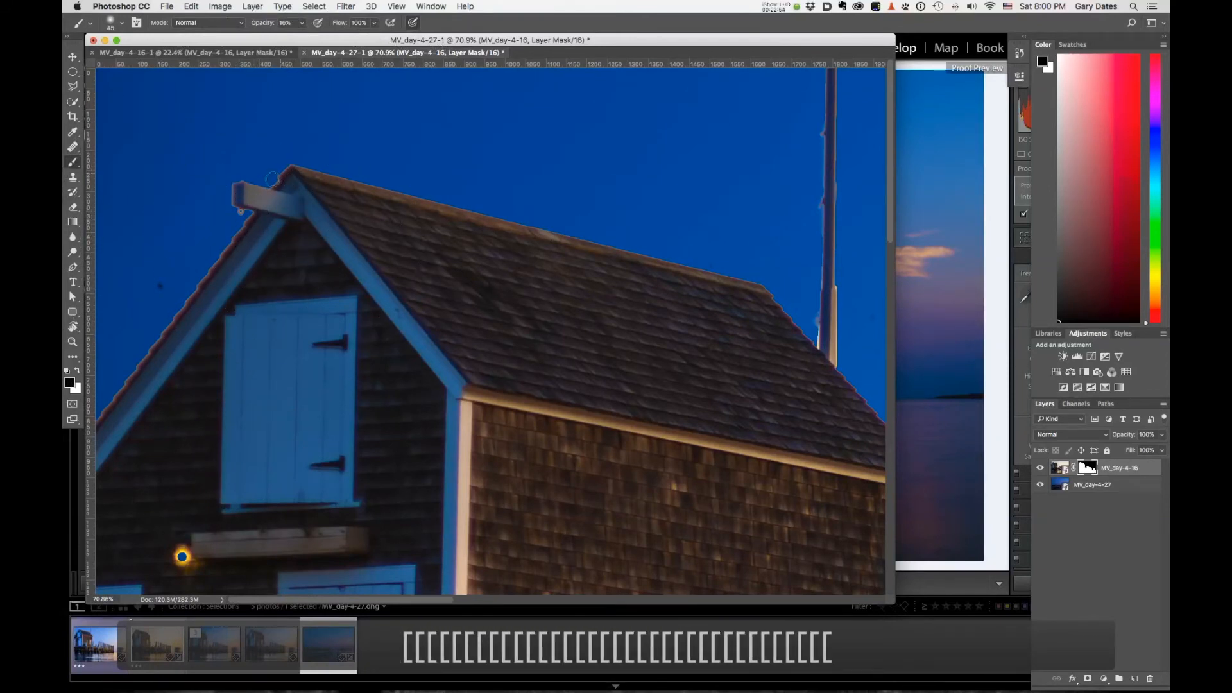
- Set the brush opacity to 100% and paint black on the mask along the edges of the cabin roof
{"action": "mouse_move", "coordinate": [271, 193]}
{"action": "left_mouse_down"}
{"action": "mouse_move", "coordinate": [214, 250]}
{"action": "mouse_move", "coordinate": [228, 243]}
{"action": "left_mouse_up"}
{"action": "left_click_drag", "start_coordinate": [268, 24], "coordinate": [330, 32]}
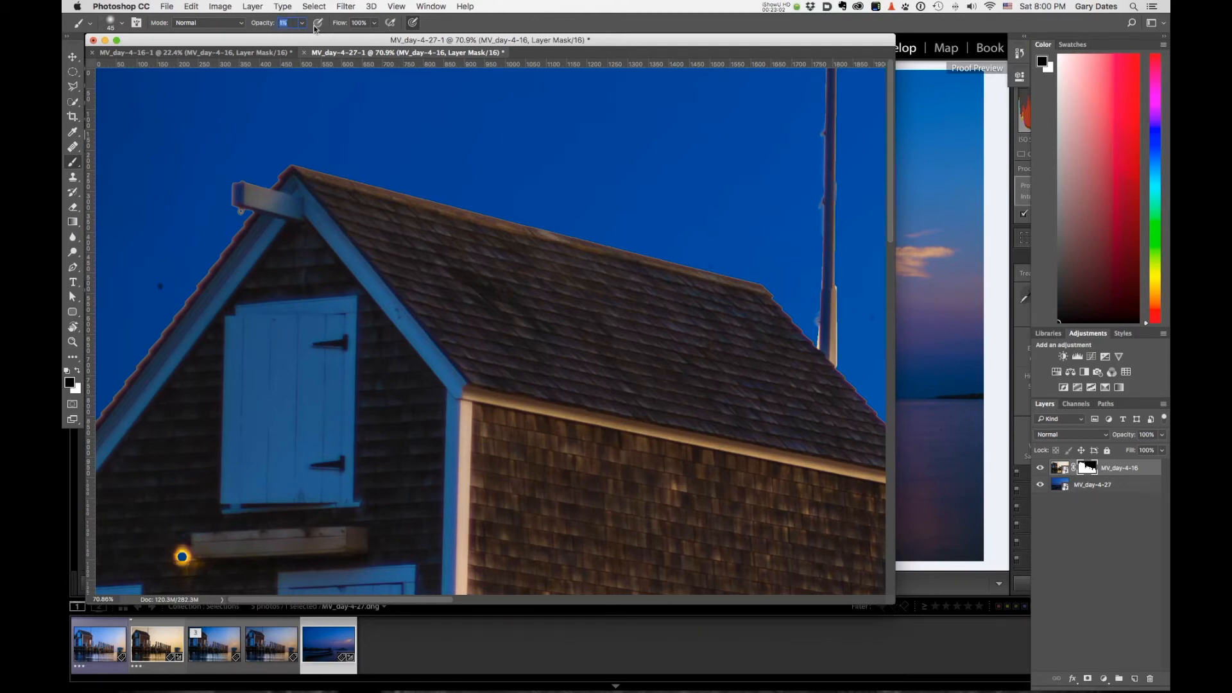
{"action": "left_click_drag", "start_coordinate": [257, 18], "coordinate": [318, 32]}
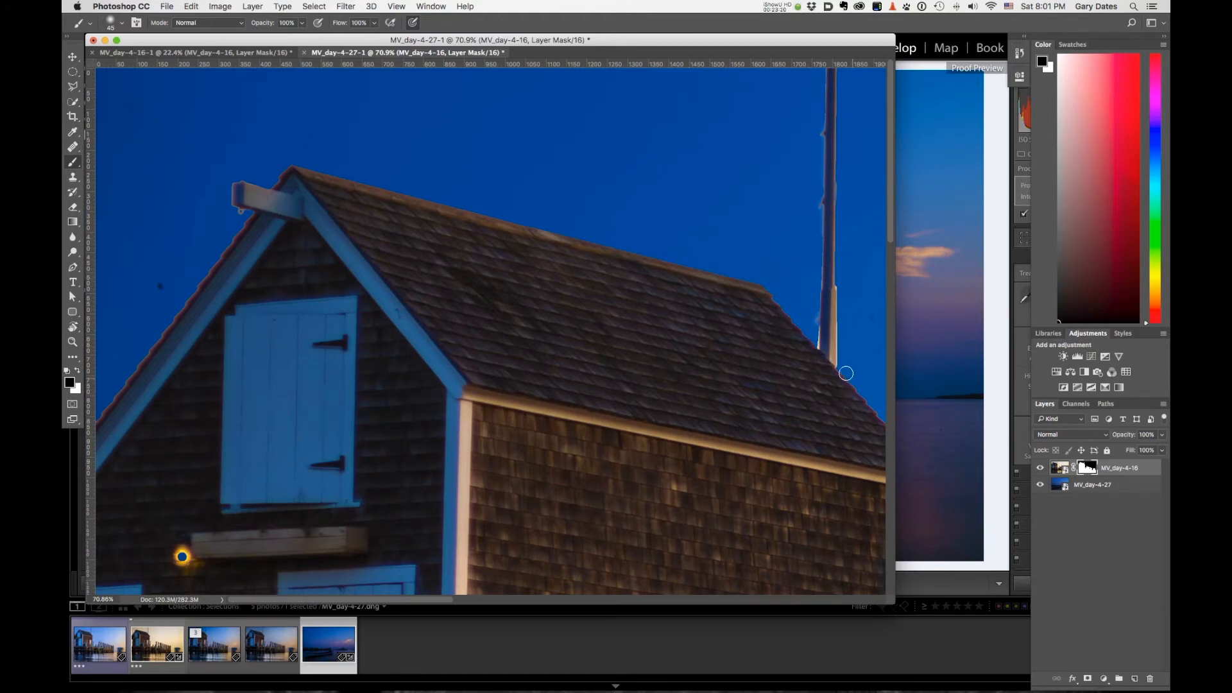
- Continue painting black on the mask down the roof's far slope and the outer edge of the cabin's side wall
{"action": "left_click_drag", "start_coordinate": [475, 278], "coordinate": [447, 261]}
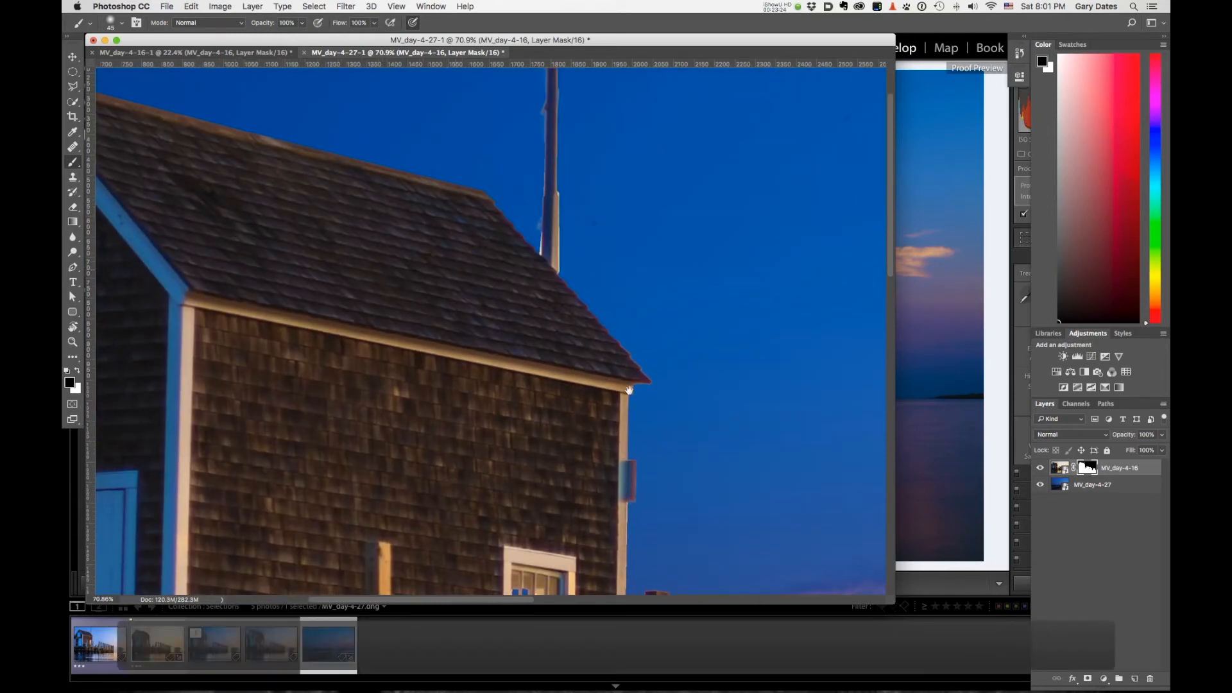
{"action": "left_click_drag", "start_coordinate": [691, 311], "coordinate": [701, 304]}
{"action": "scroll", "coordinate": [701, 304], "scroll_direction": "down", "scroll_amount": 5}
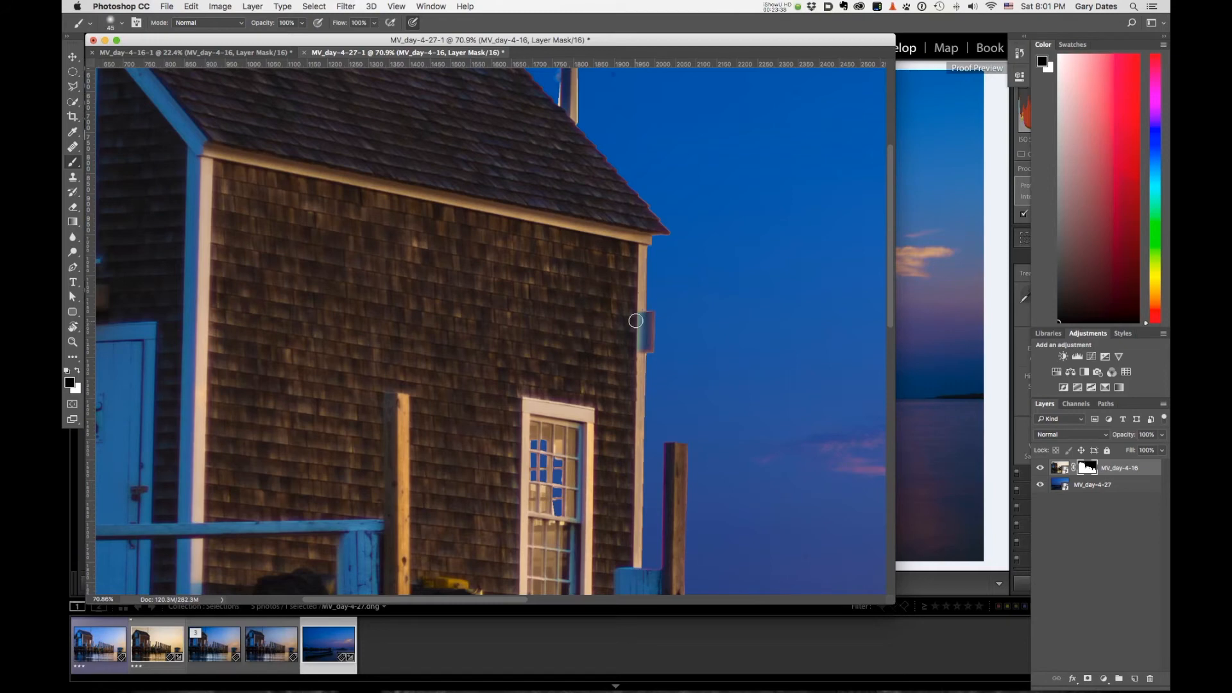
{"action": "key", "text": "super+minus"}
{"action": "key", "text": "super+minus"}
{"action": "key", "text": "super+minus"}
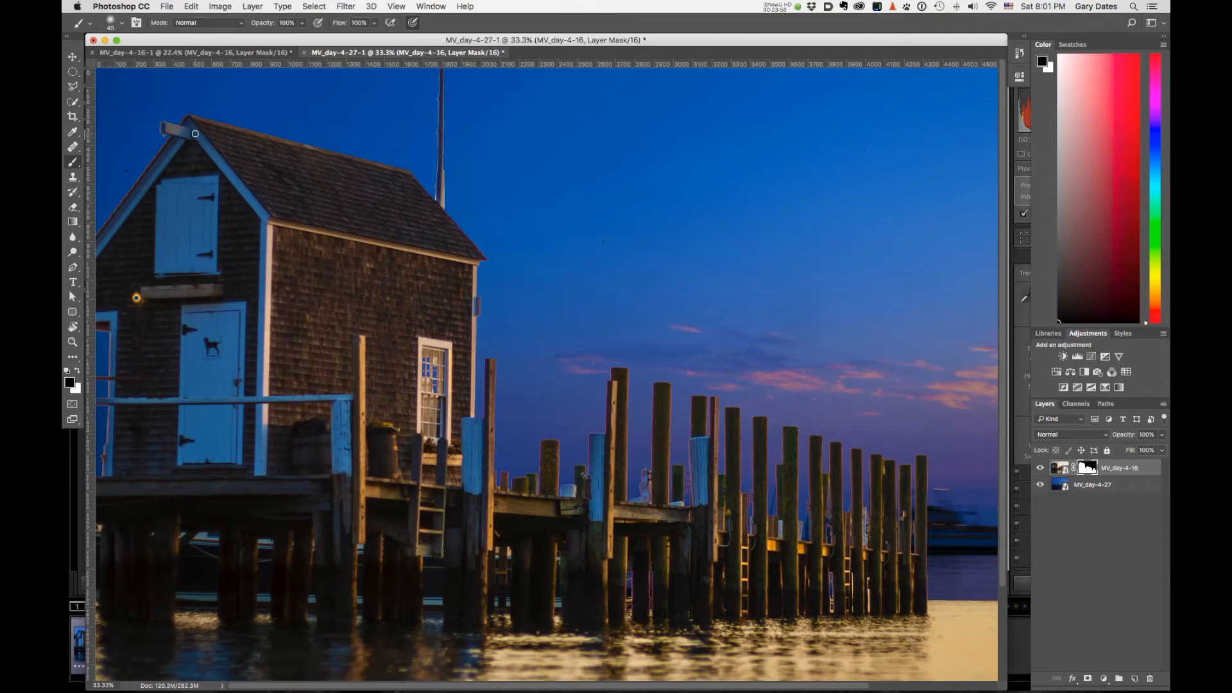
{"action": "left_click", "coordinate": [314, 5]}
{"action": "mouse_move", "coordinate": [329, 165]}
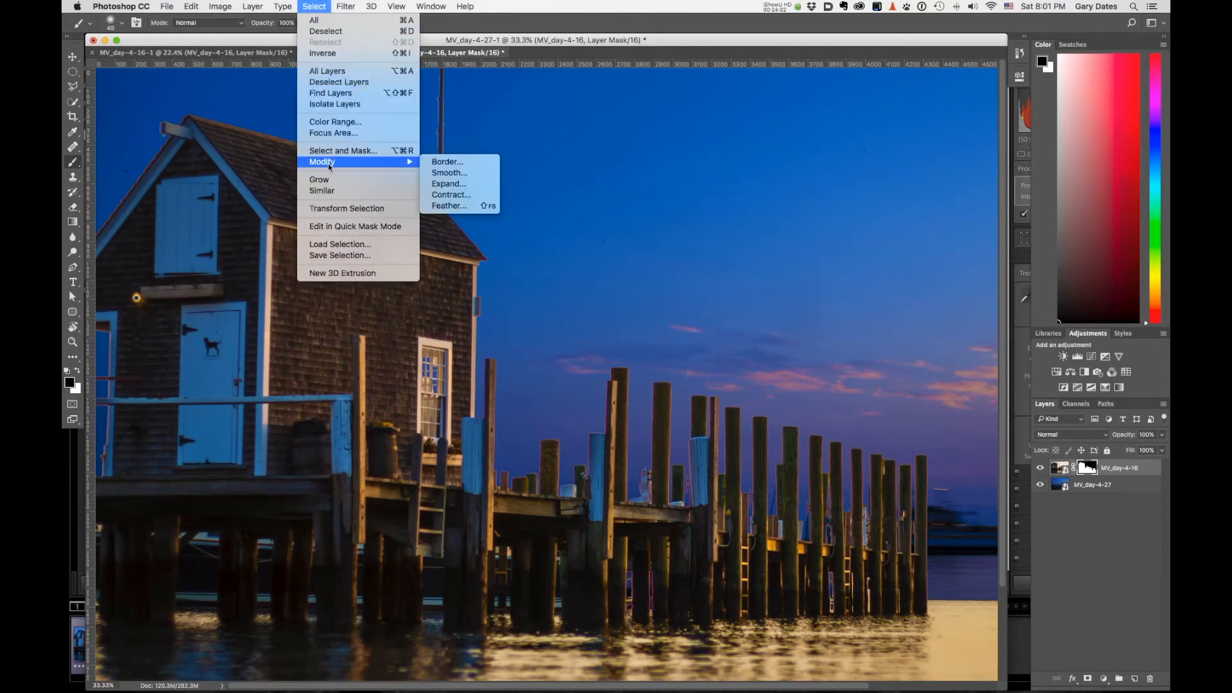
{"action": "key", "text": "Escape"}
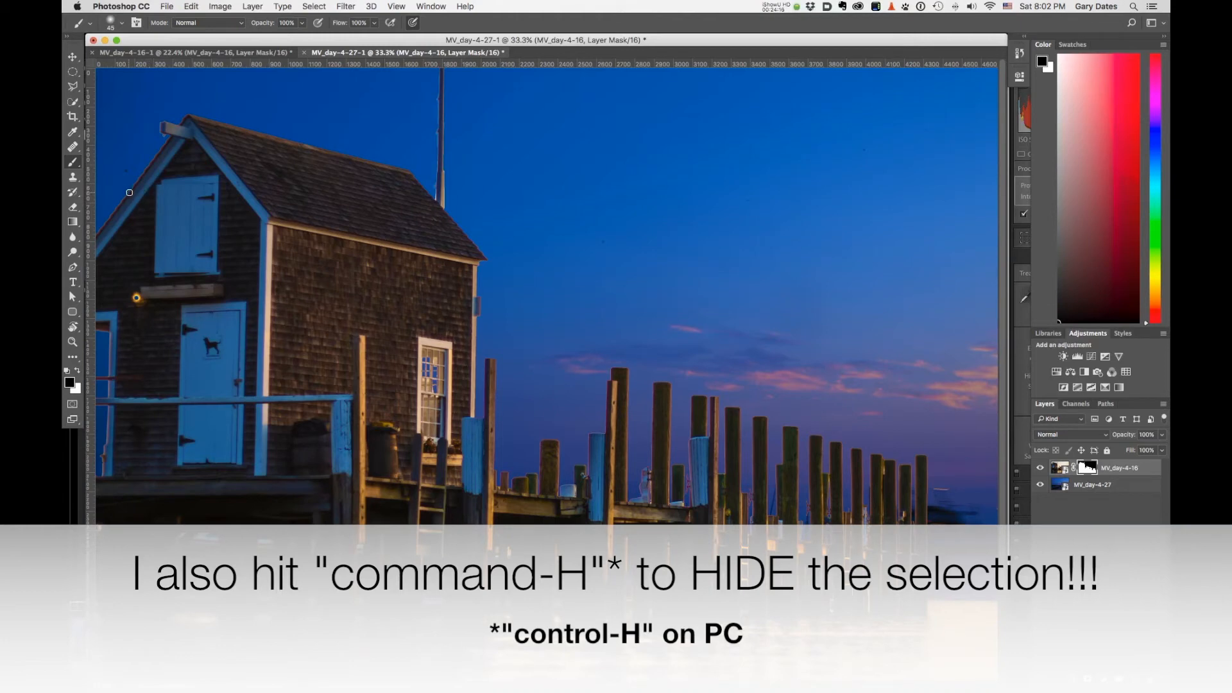
- Finish painting black on the mask beside the cabin roof's far eave
{"action": "left_click_drag", "start_coordinate": [522, 294], "coordinate": [492, 270]}
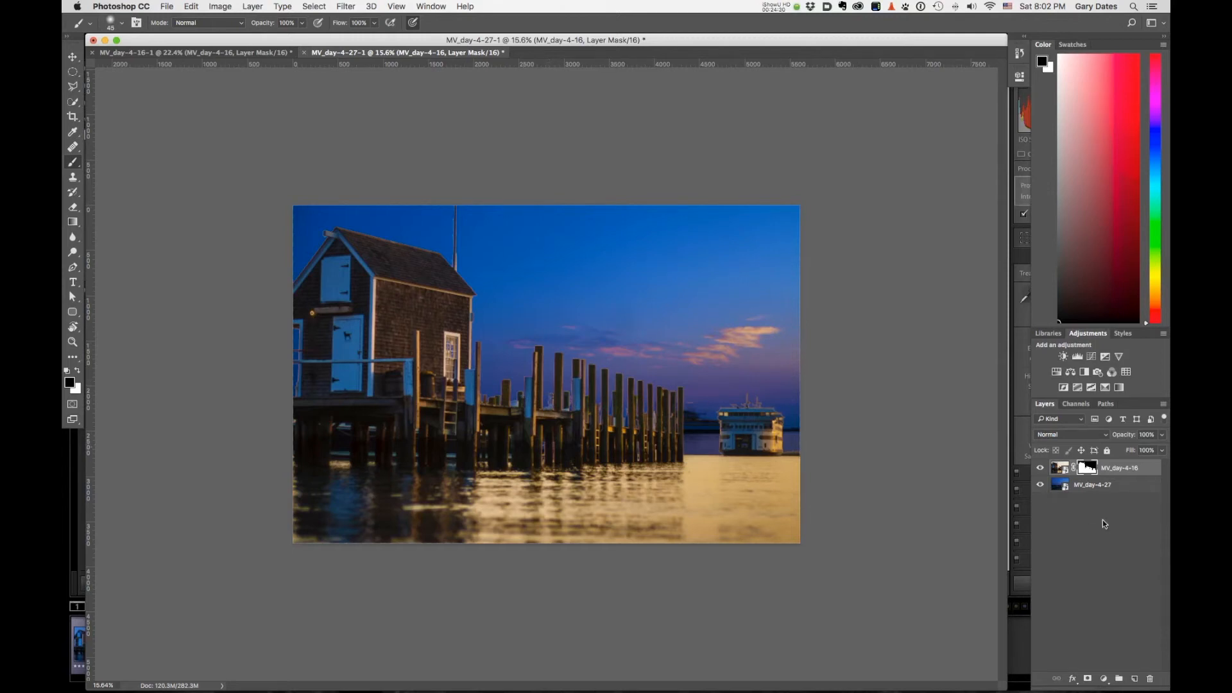
- Free-transform the MV_day-4-27 sky layer, stretching it to about 127% height and aligning its upper edge with the canvas
{"action": "left_click", "coordinate": [1059, 486]}
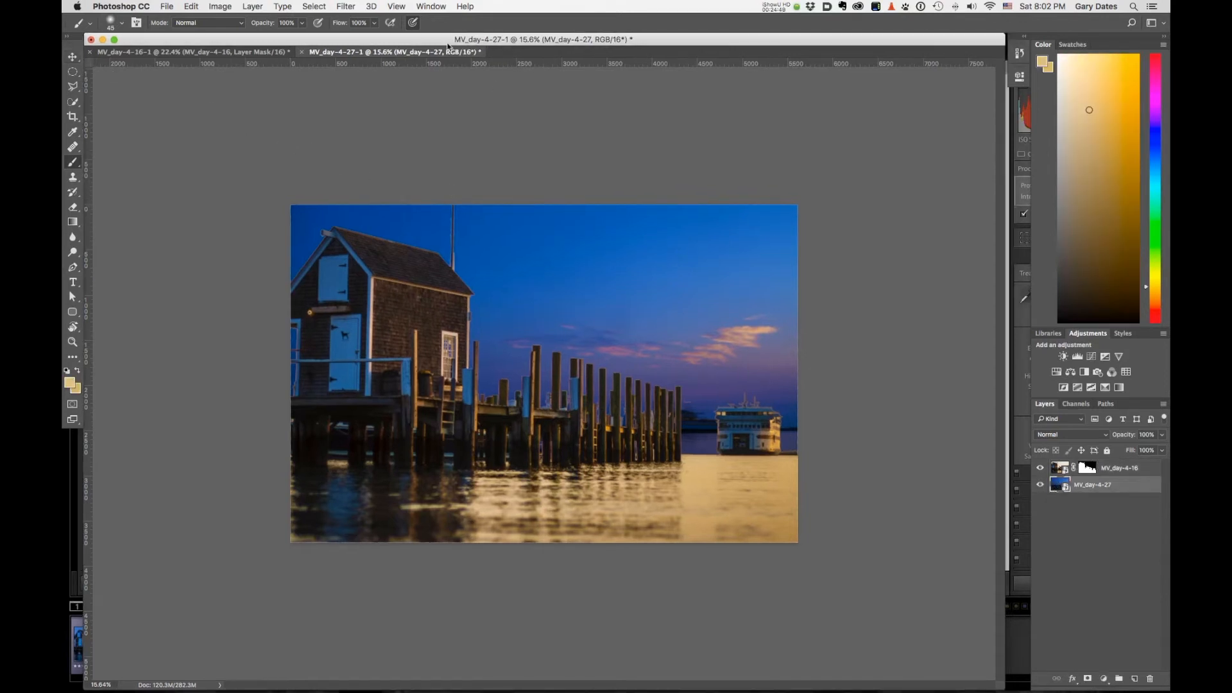
{"action": "left_click", "coordinate": [314, 7]}
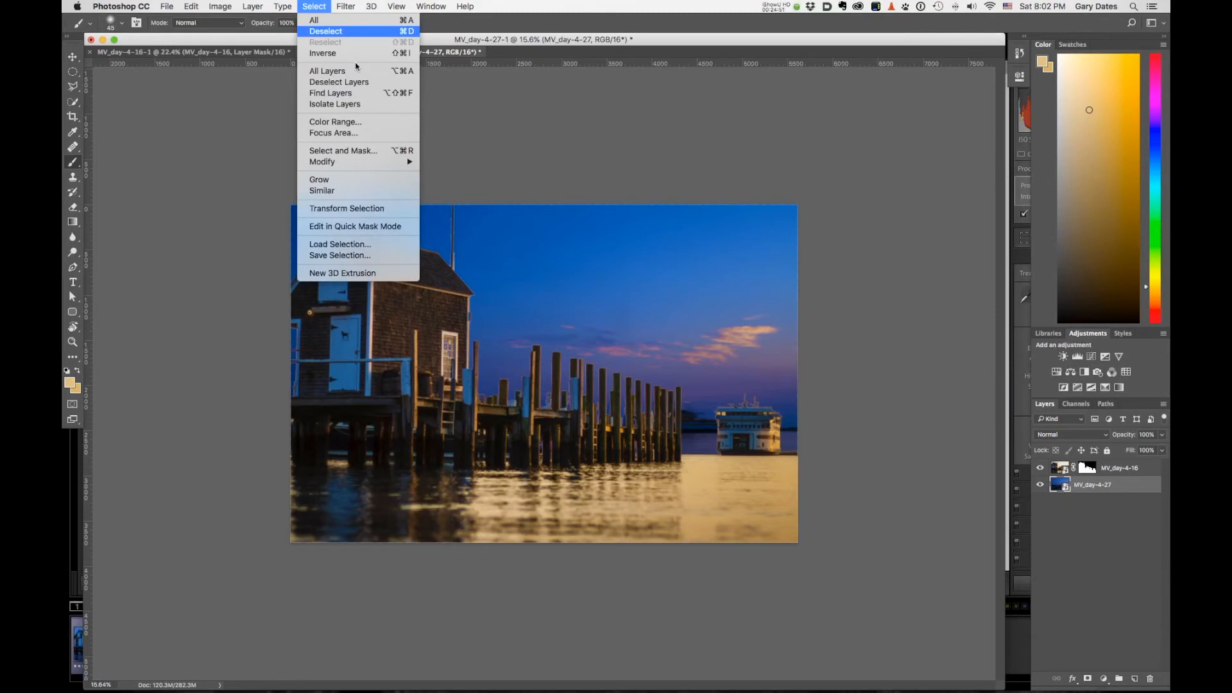
{"action": "left_click", "coordinate": [516, 289]}
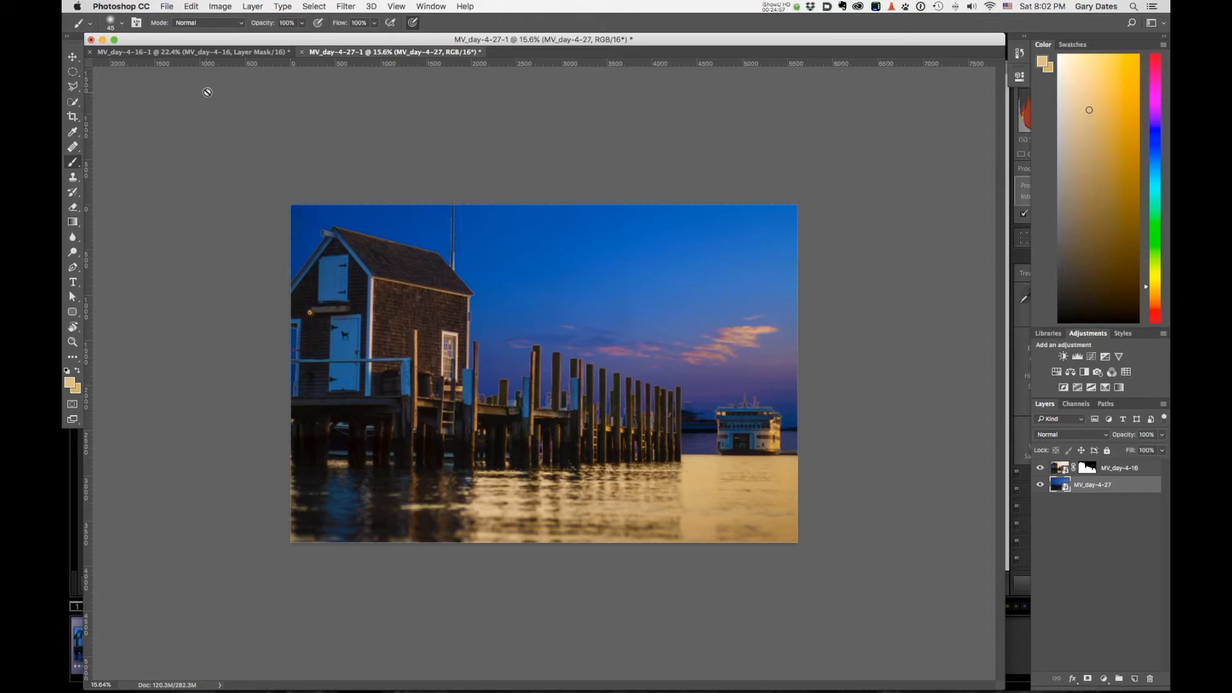
{"action": "key", "text": "super+t"}
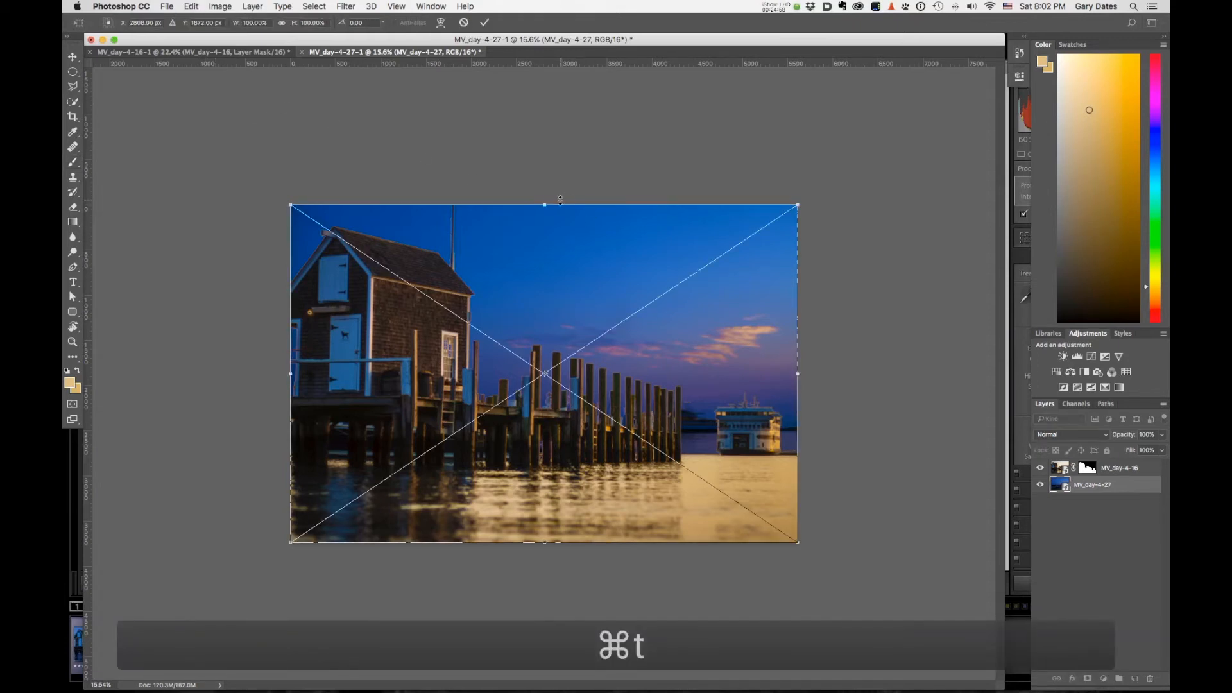
{"action": "left_click_drag", "start_coordinate": [545, 203], "coordinate": [580, 113]}
{"action": "left_click_drag", "start_coordinate": [515, 211], "coordinate": [507, 322]}
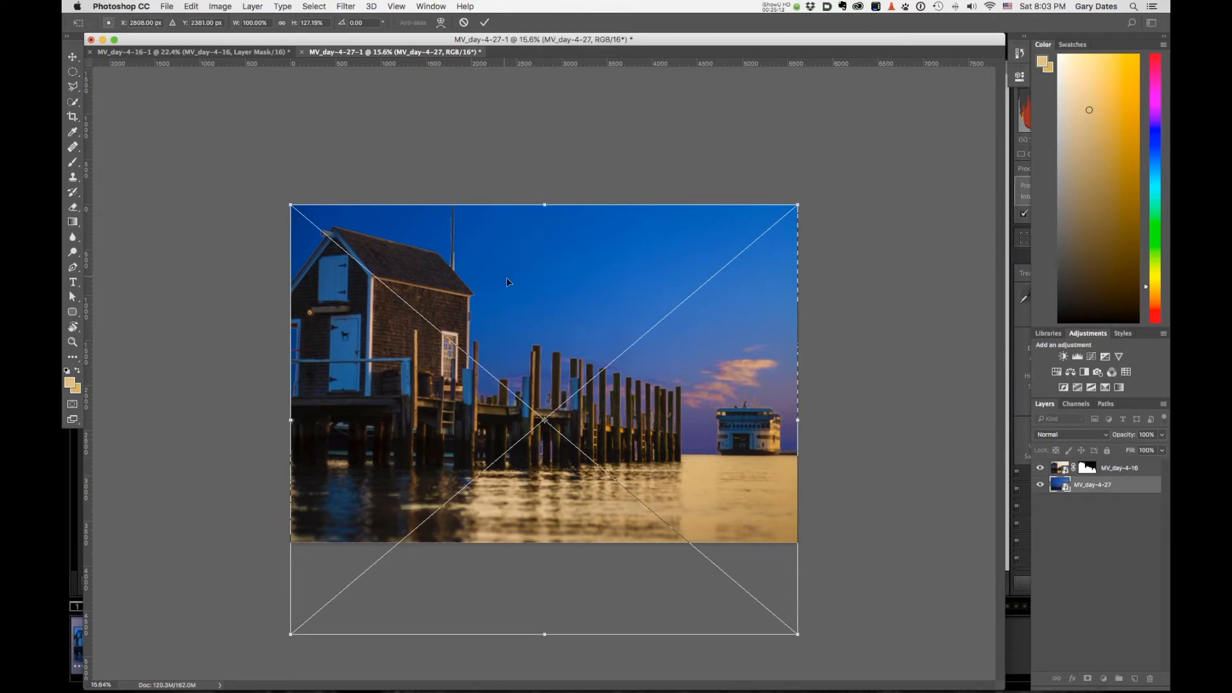
{"action": "key", "text": "b"}
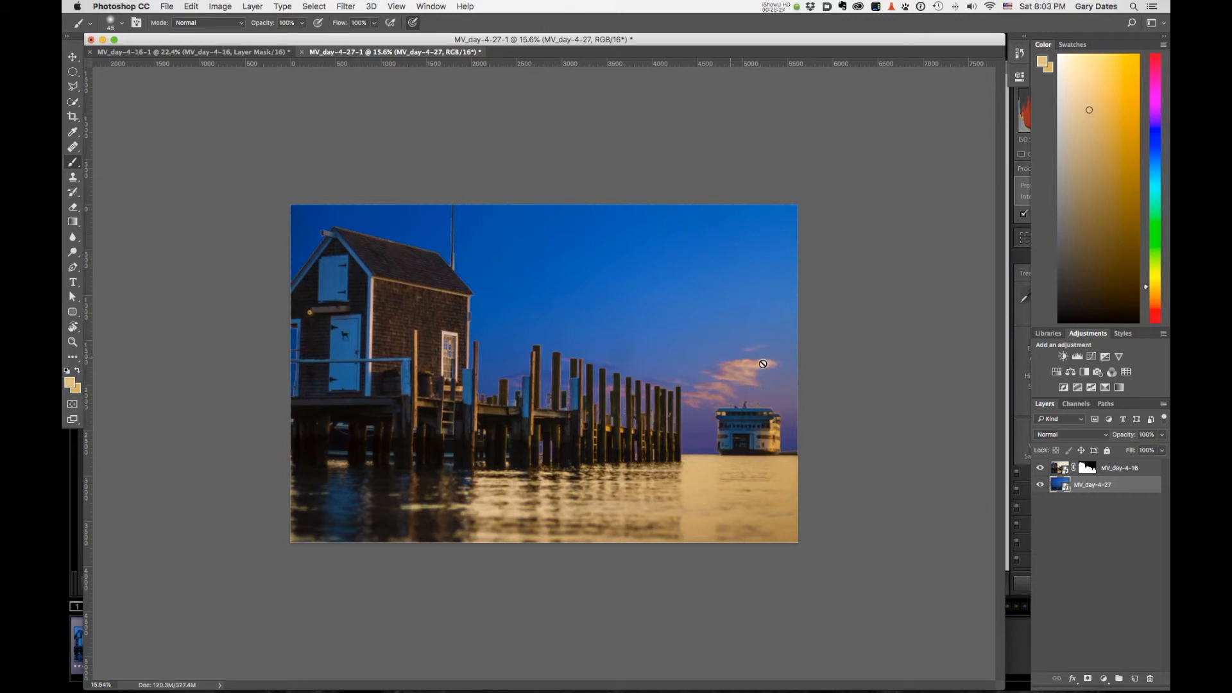
- Rename the MV_day-4-16 layer as dock-ferry and the MV_day-4-27 layer as sky
{"action": "left_click", "coordinate": [1090, 467]}
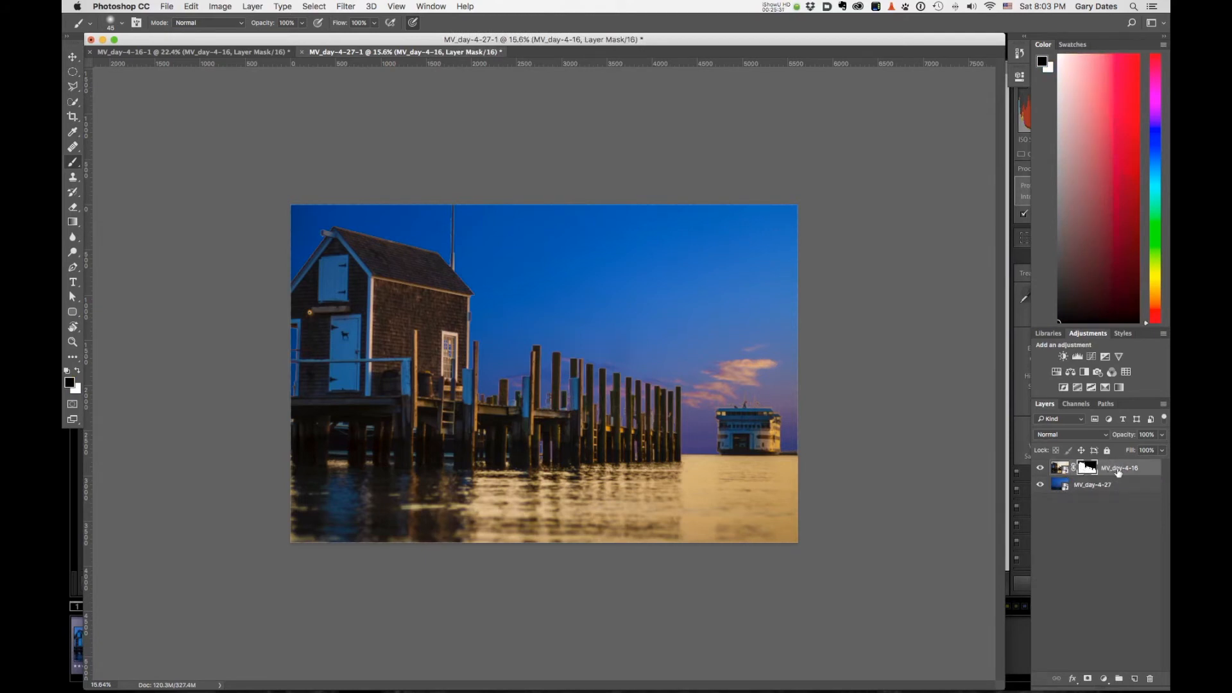
{"action": "double_click", "coordinate": [1118, 470]}
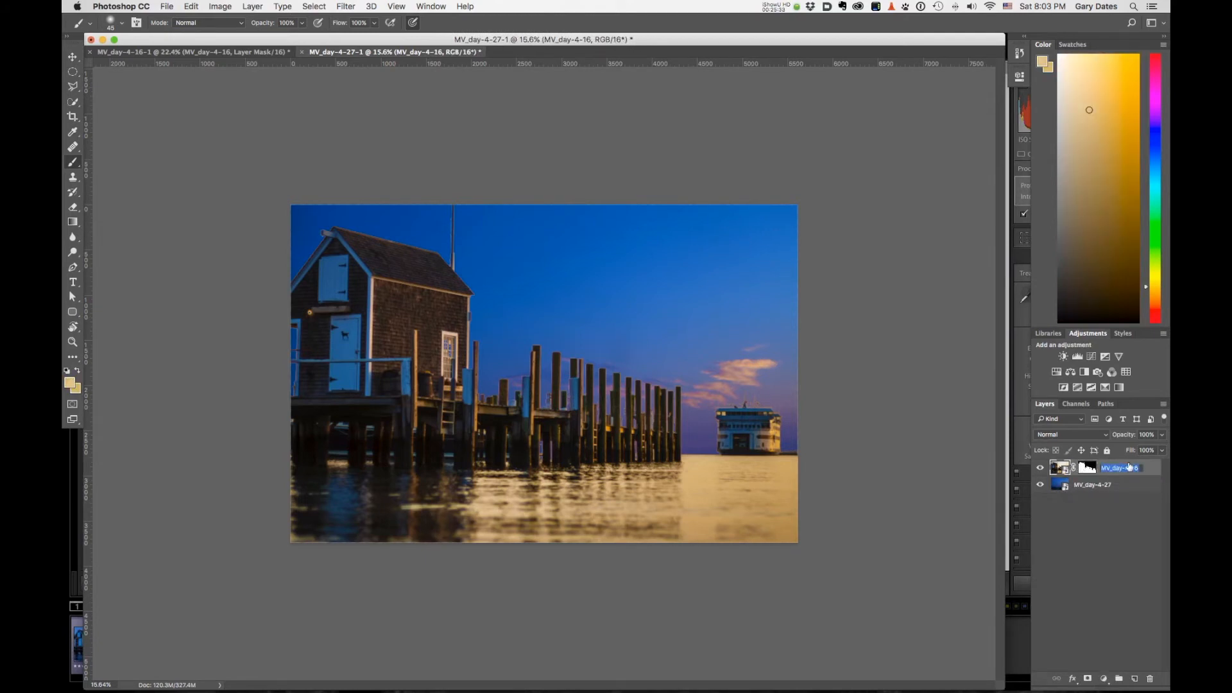
{"action": "type", "text": "doc"}
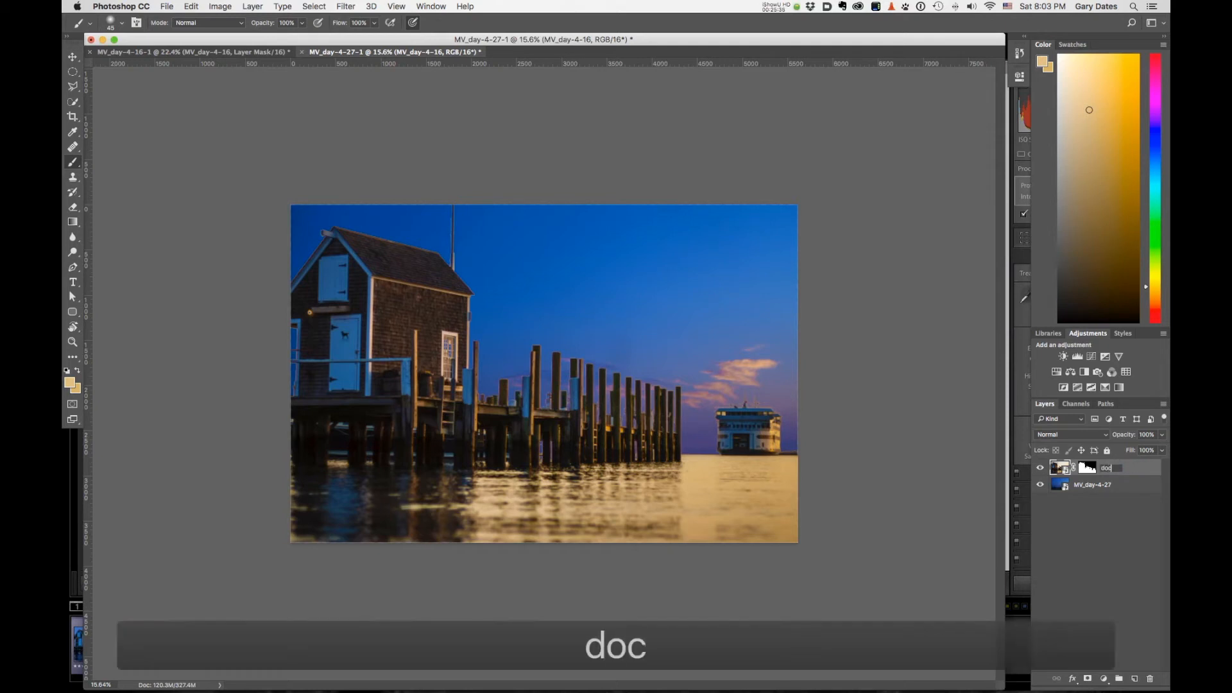
{"action": "type", "text": "k-ferry"}
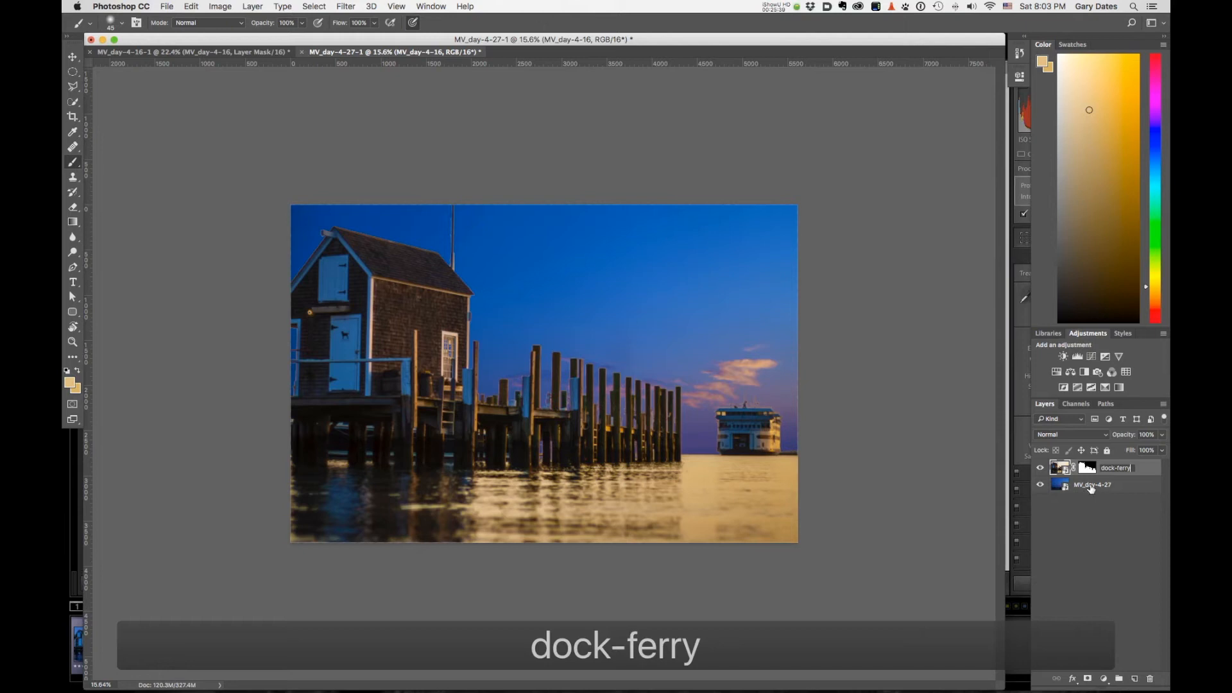
{"action": "double_click", "coordinate": [1092, 486]}
{"action": "type", "text": "sky"}
{"action": "key", "text": "Return"}
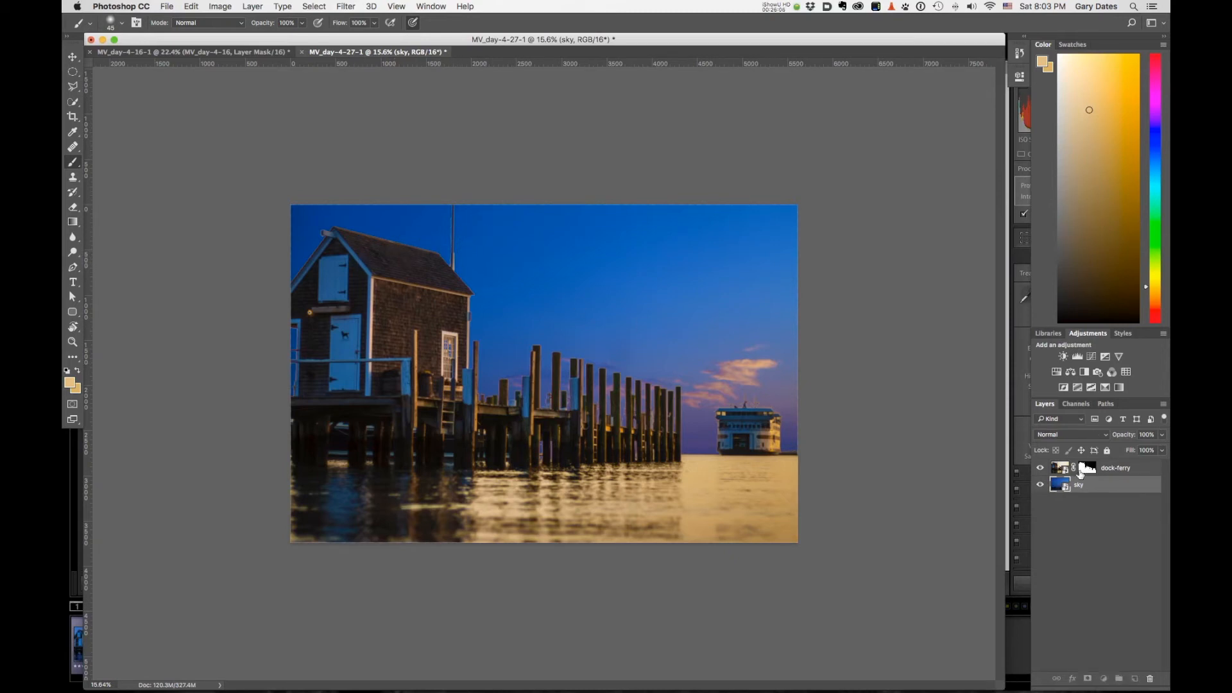
- Save the dock-ferry layer mask's outline as a new selection channel named dock-ferry, and clear the selection
{"action": "left_click", "coordinate": [1087, 468]}
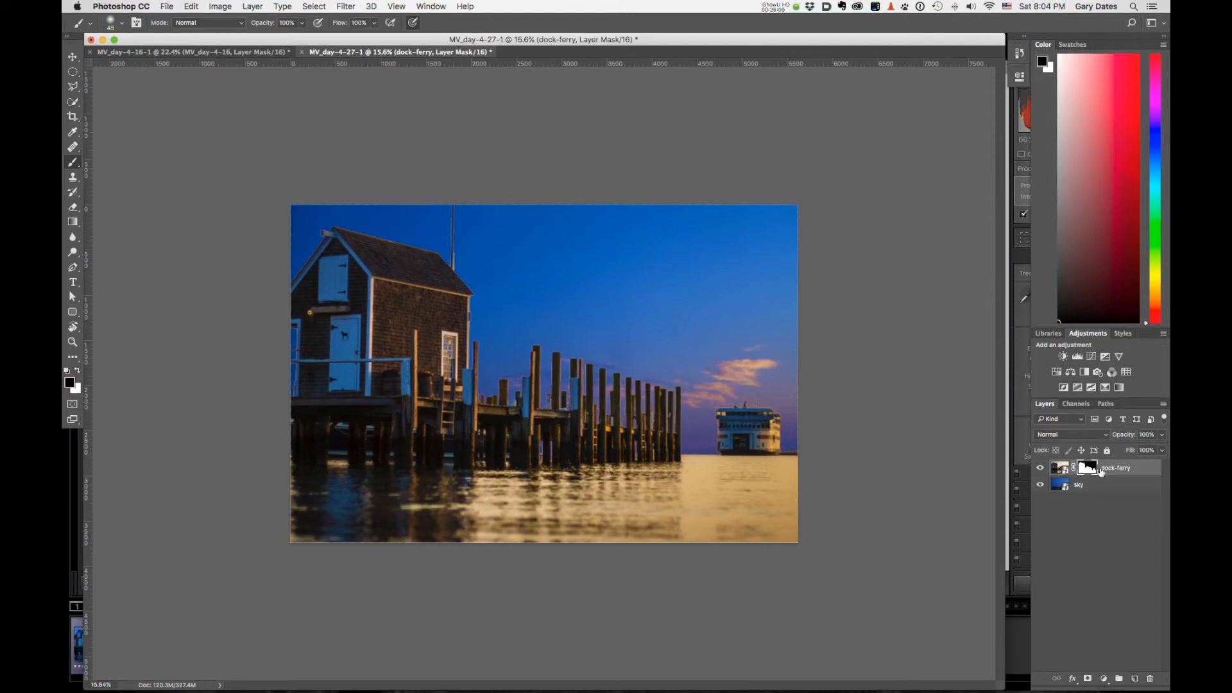
{"action": "left_click", "coordinate": [1090, 472], "text": "super"}
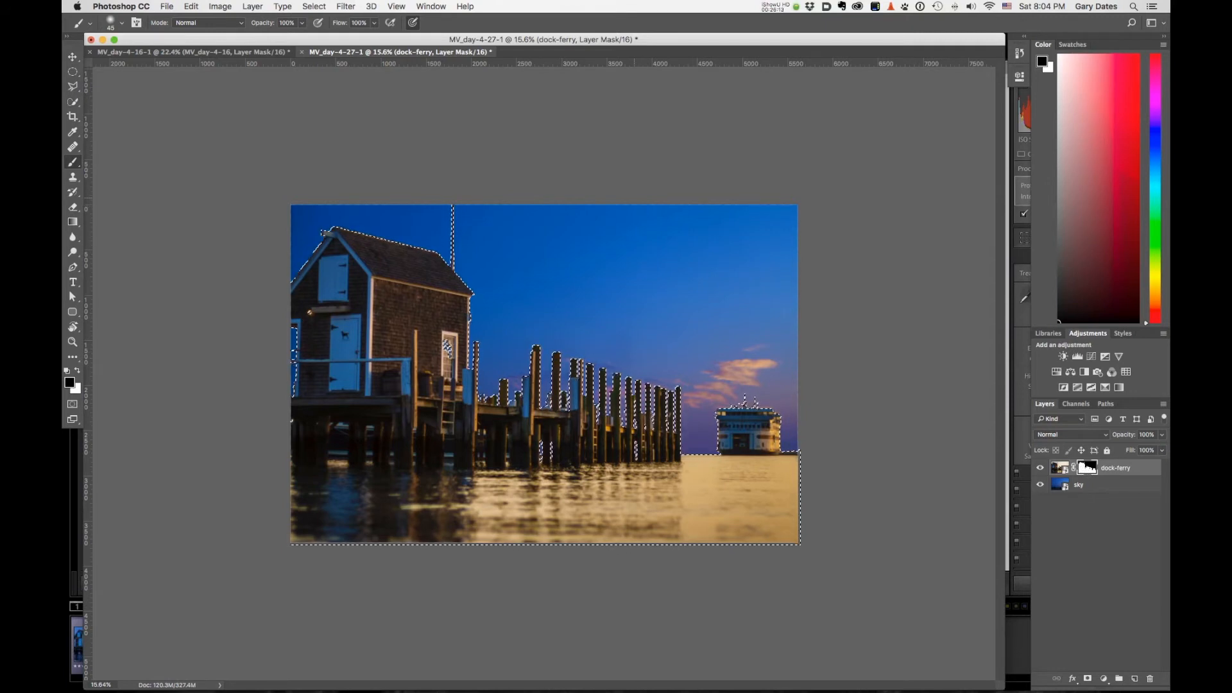
{"action": "left_click", "coordinate": [317, 5]}
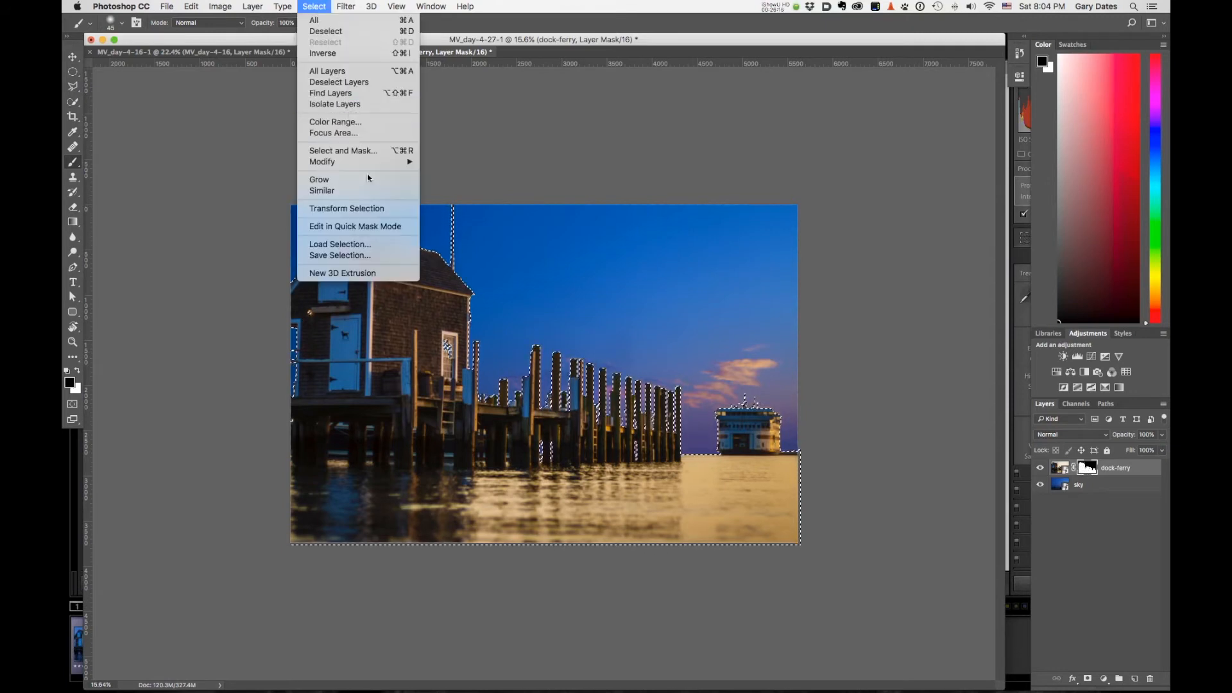
{"action": "left_click", "coordinate": [376, 256]}
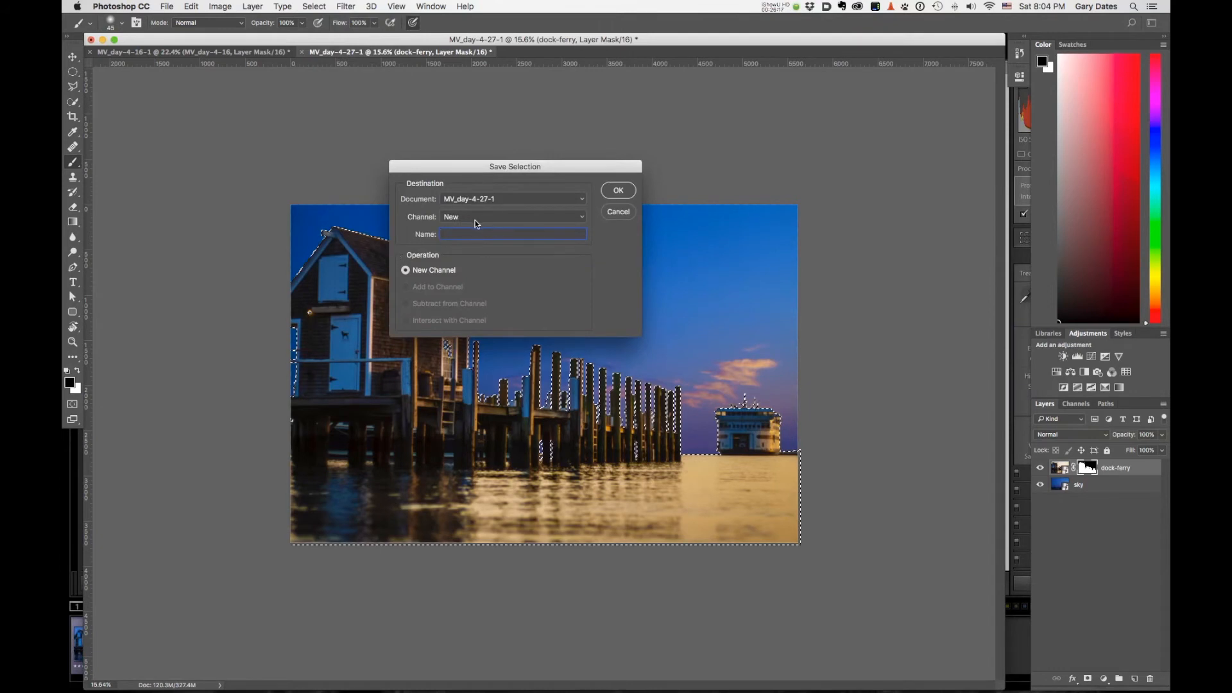
{"action": "type", "text": "dock"}
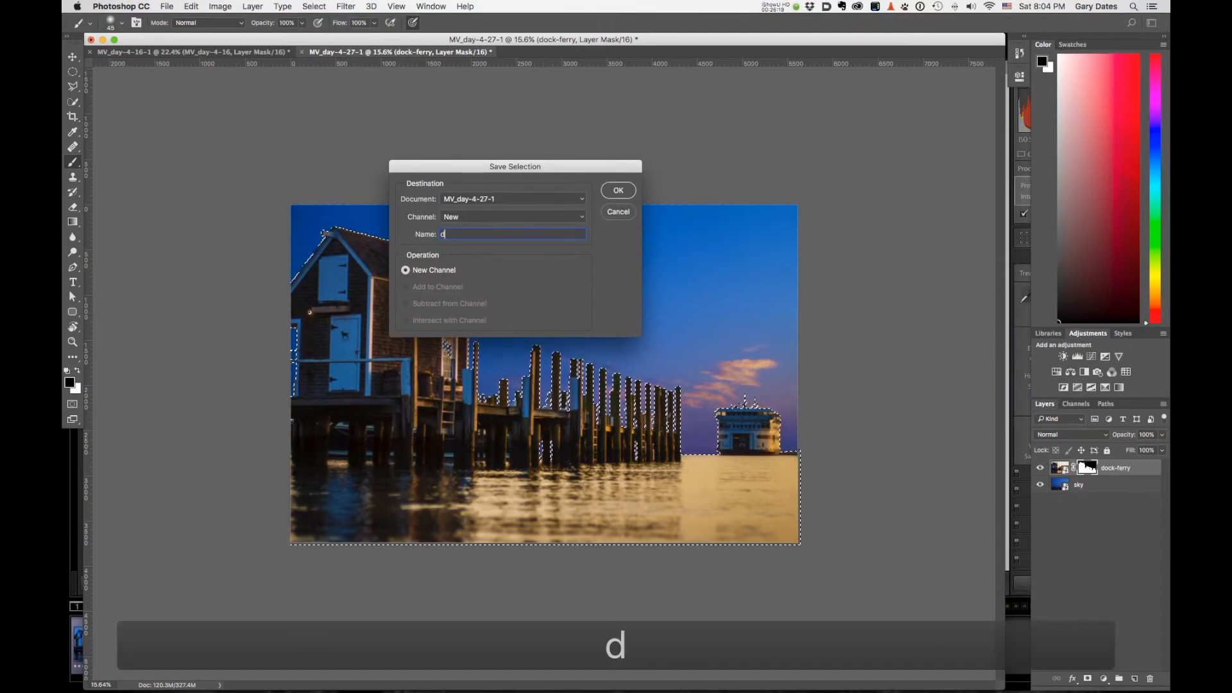
{"action": "type", "text": "ferry"}
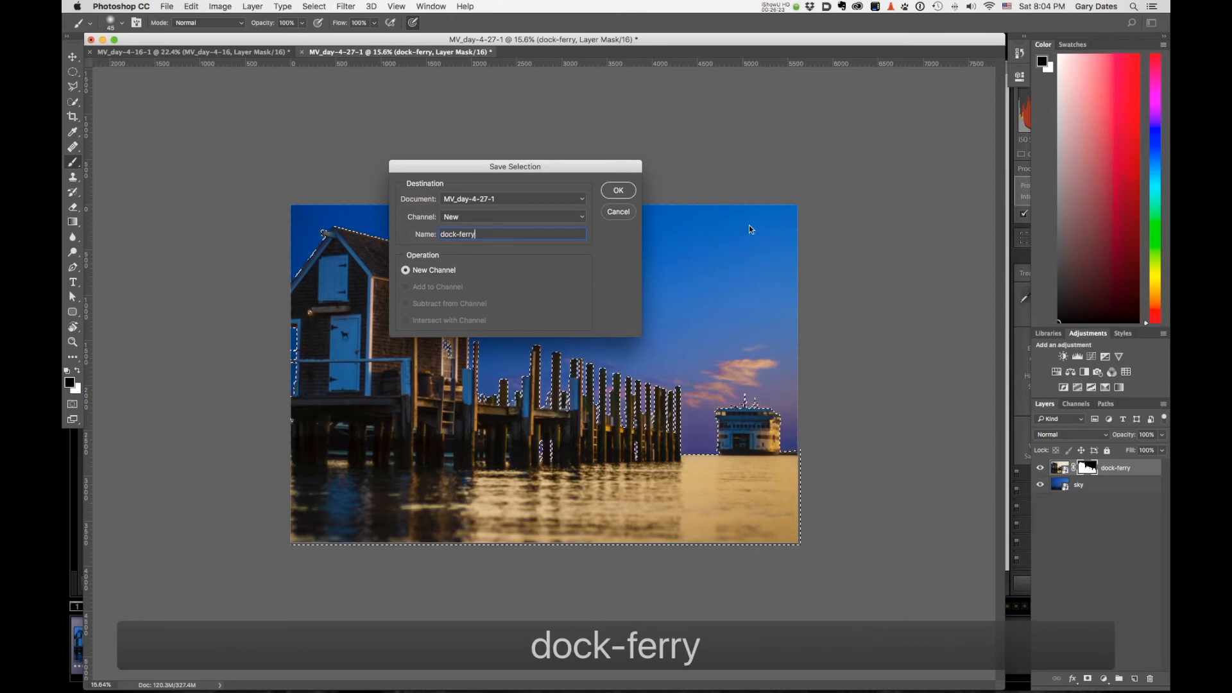
{"action": "key", "text": "Return"}
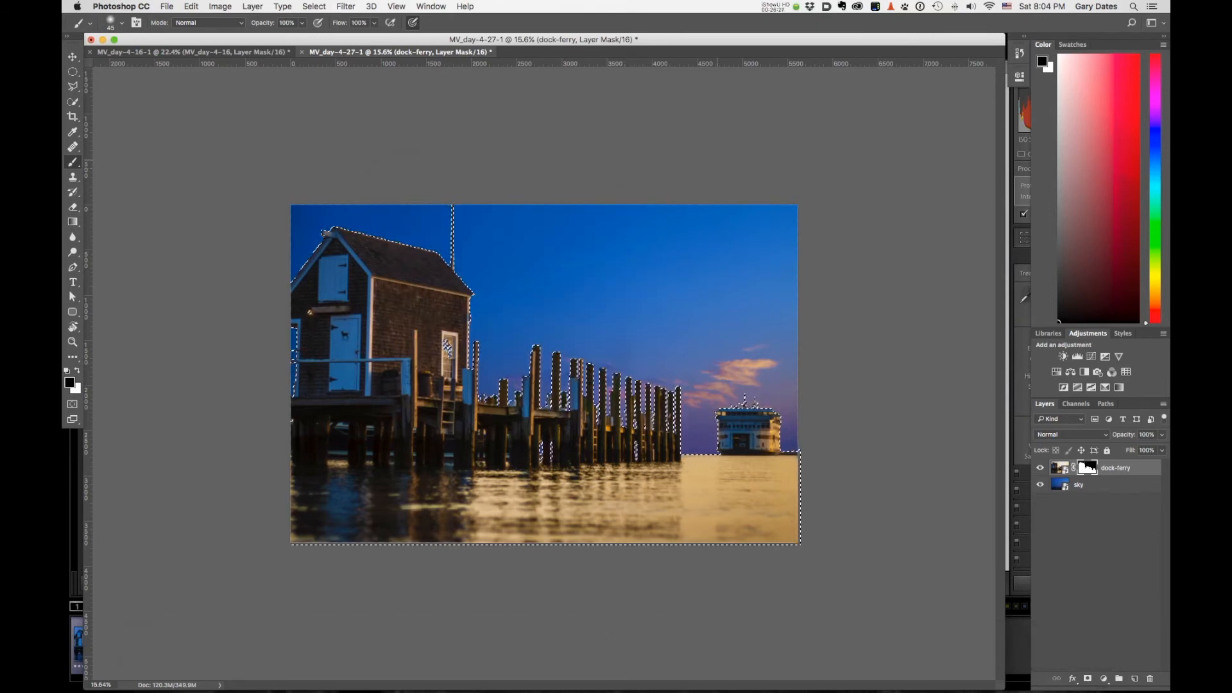
{"action": "left_click", "coordinate": [313, 6]}
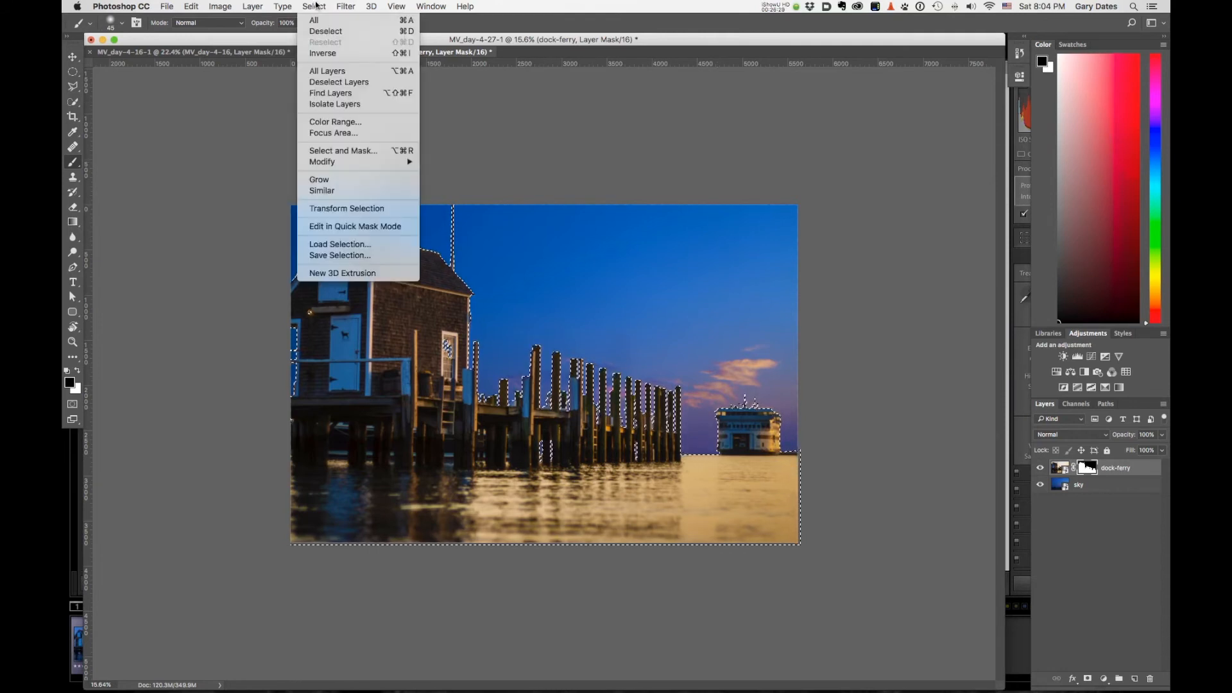
{"action": "left_click", "coordinate": [320, 32]}
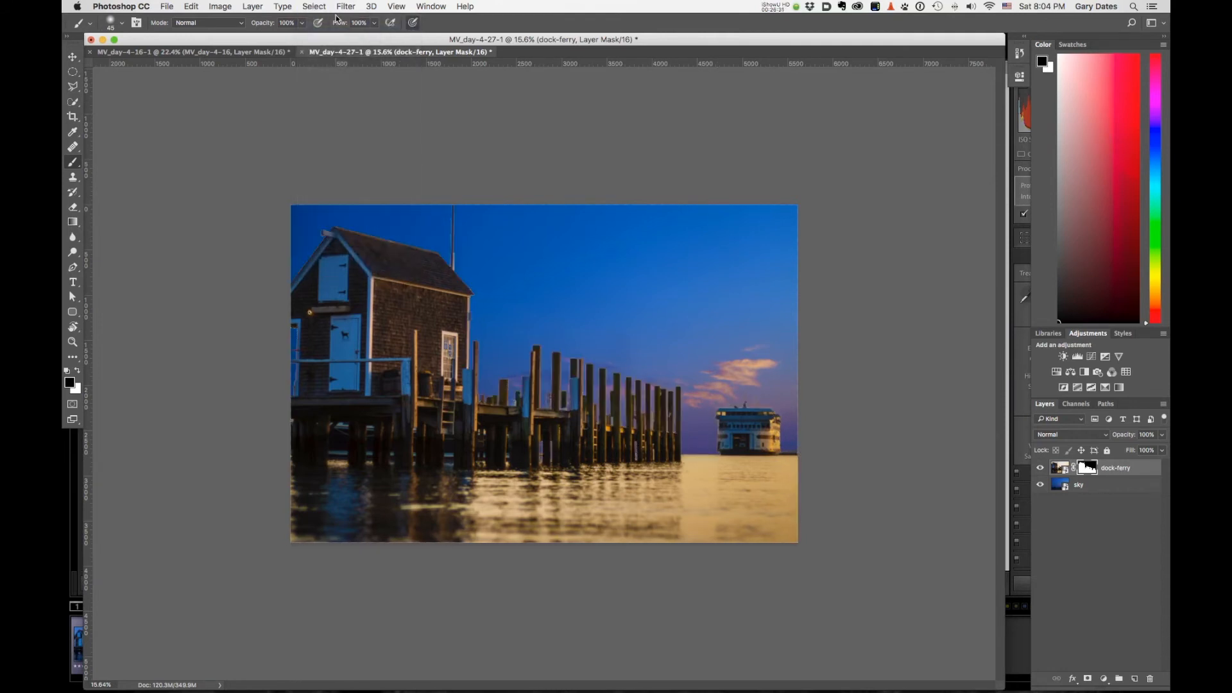
- Load the dock-ferry mask's outline with Load Selection, and deselect it again
{"action": "left_click", "coordinate": [314, 7]}
{"action": "left_click", "coordinate": [339, 247]}
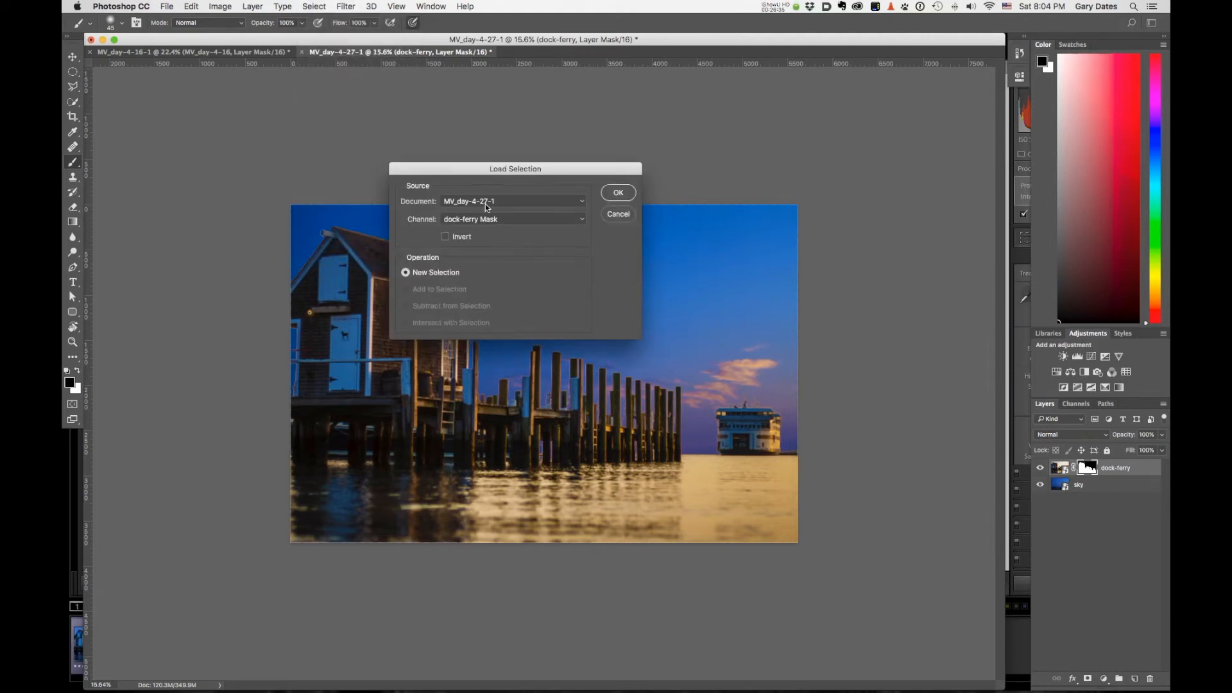
{"action": "left_click", "coordinate": [474, 219]}
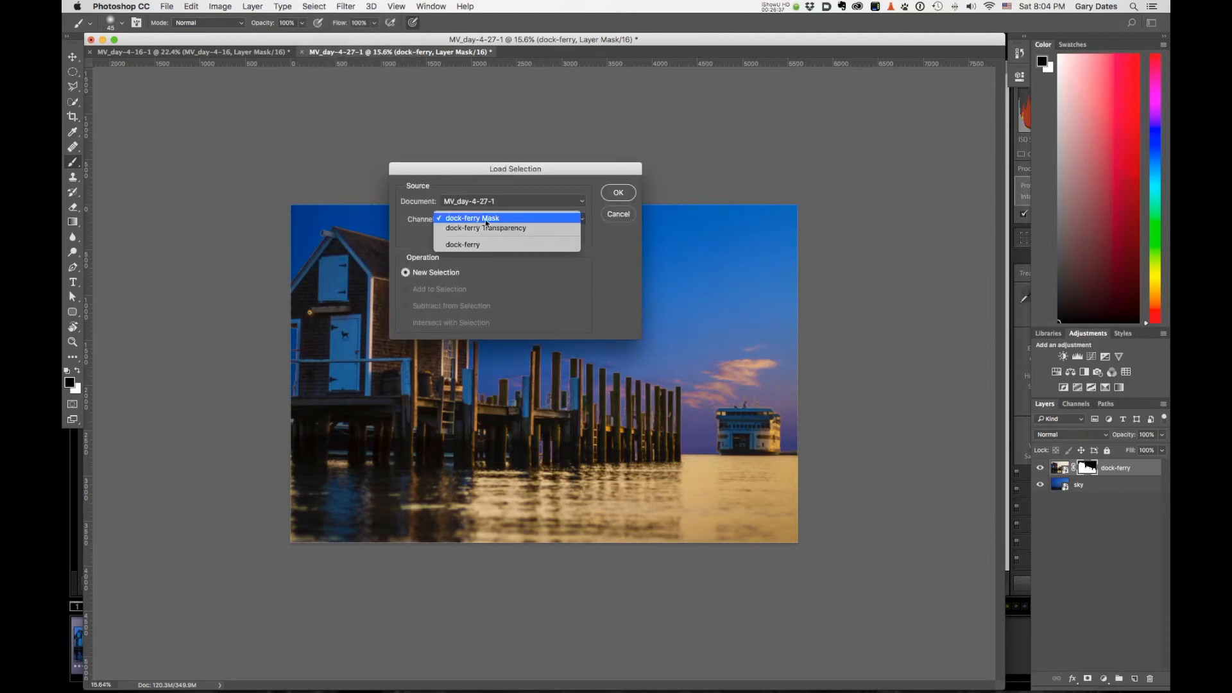
{"action": "left_click", "coordinate": [487, 228]}
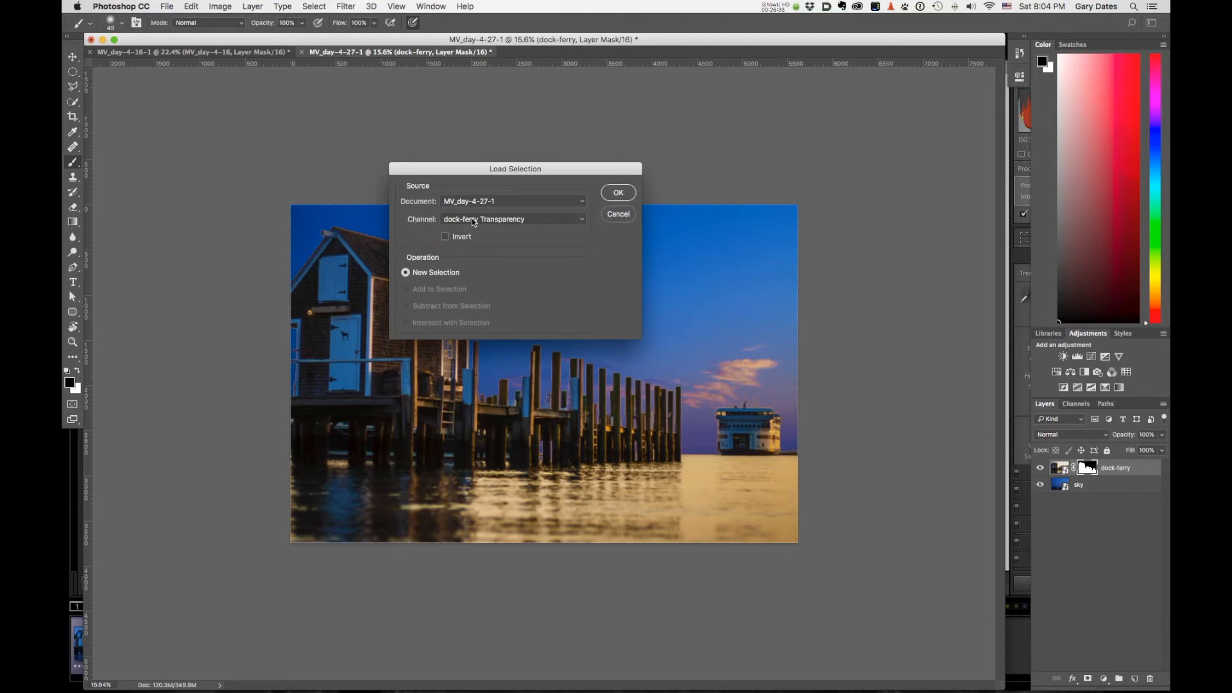
{"action": "left_click", "coordinate": [474, 223]}
{"action": "left_click", "coordinate": [453, 205]}
{"action": "left_click", "coordinate": [619, 193]}
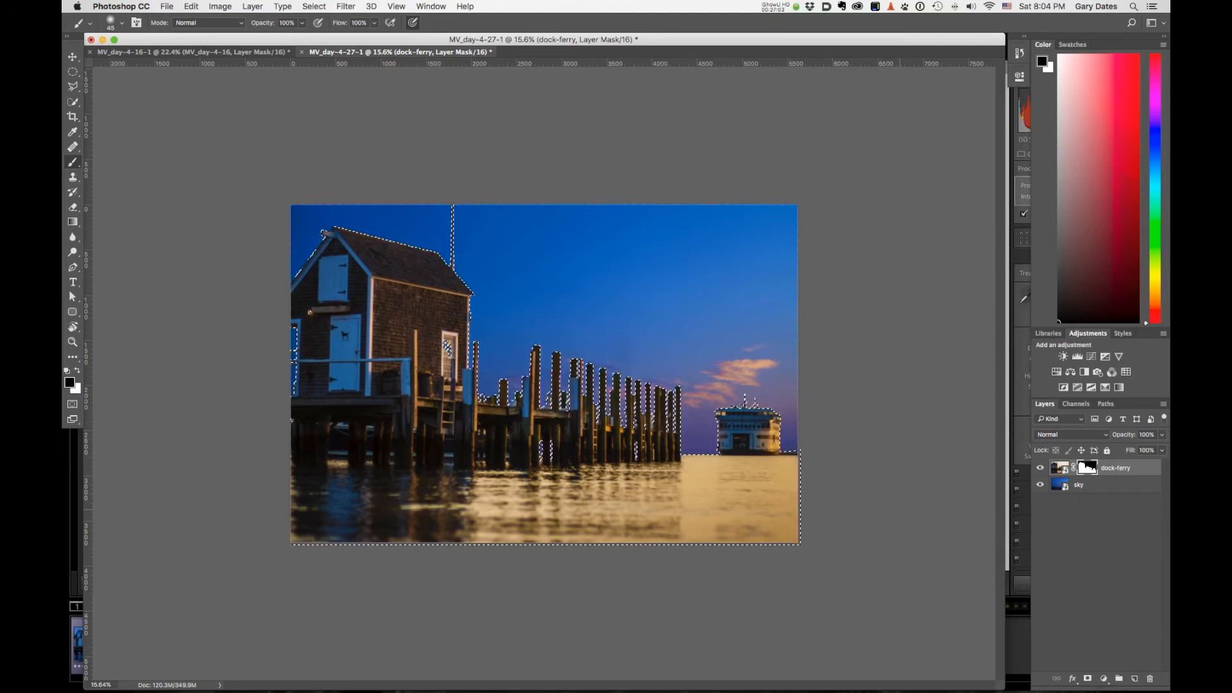
{"action": "key", "text": "super+d"}
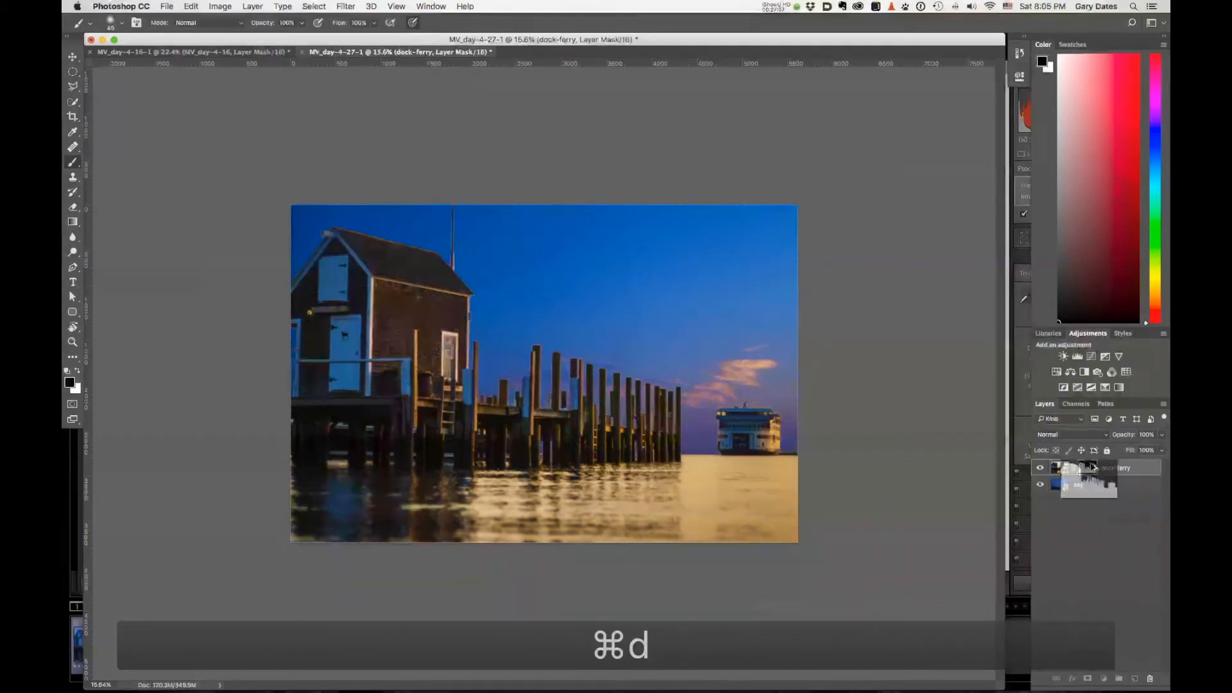
- Display the dock-ferry layer's mask on its own, and return to the composite view
{"action": "left_click", "coordinate": [1085, 464], "text": "alt"}
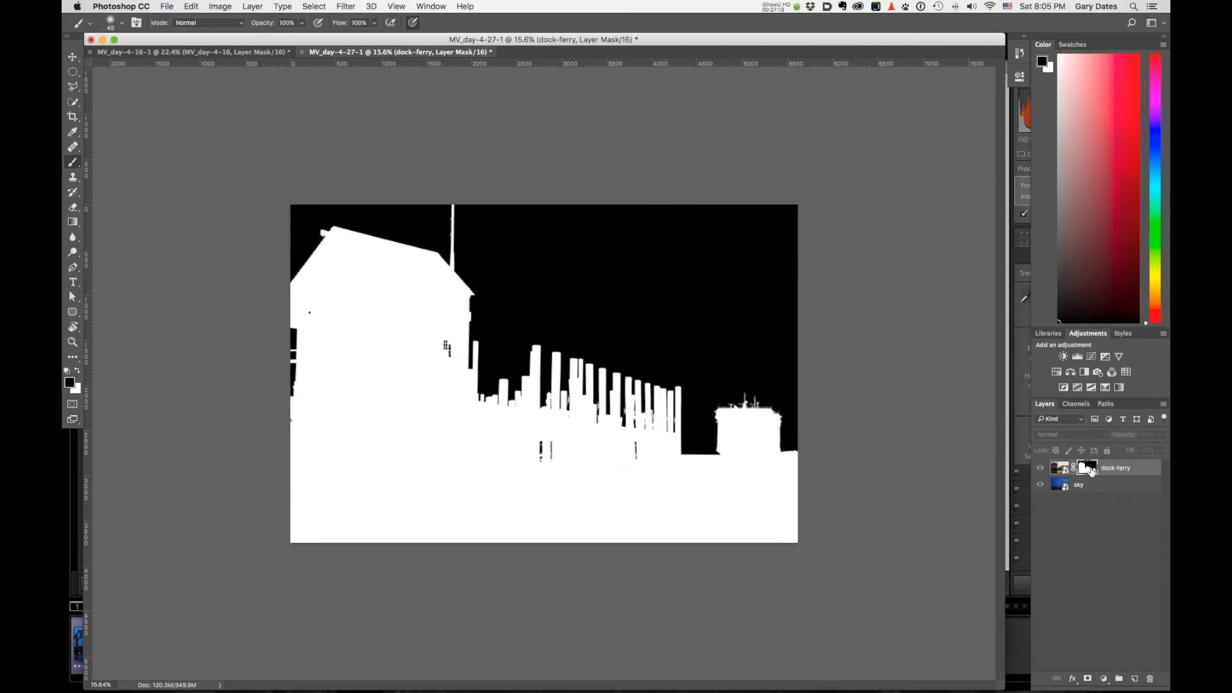
{"action": "left_click", "coordinate": [1088, 468], "text": "alt"}
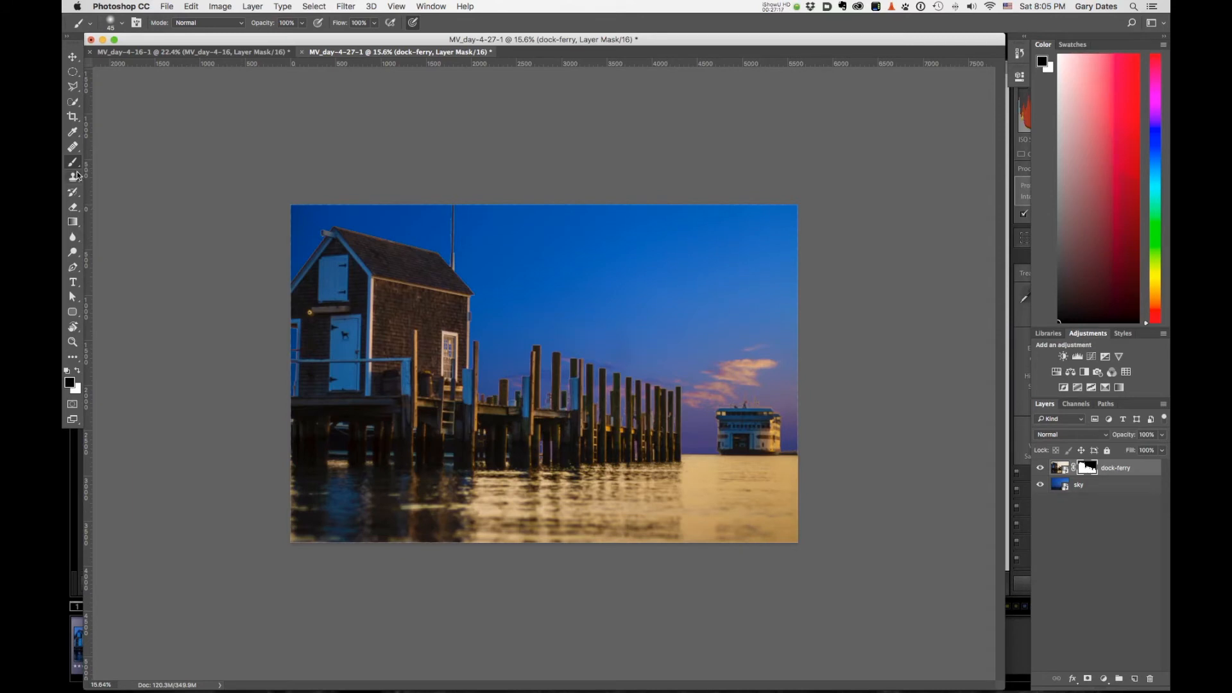
- Make white the foreground colour and lower the brush opacity to 13%
{"action": "key", "text": "alt"}
{"action": "key", "text": "x"}
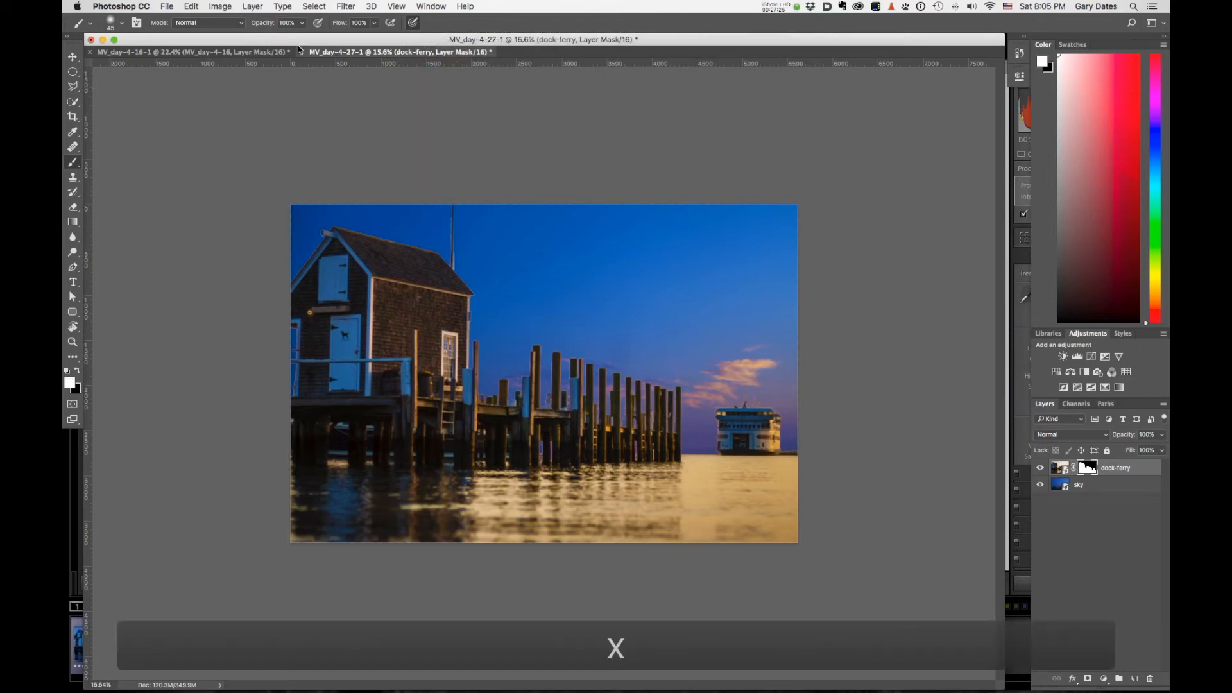
{"action": "left_click", "coordinate": [265, 24]}
{"action": "key", "text": "alt"}
{"action": "left_click_drag", "start_coordinate": [262, 26], "coordinate": [208, 28]}
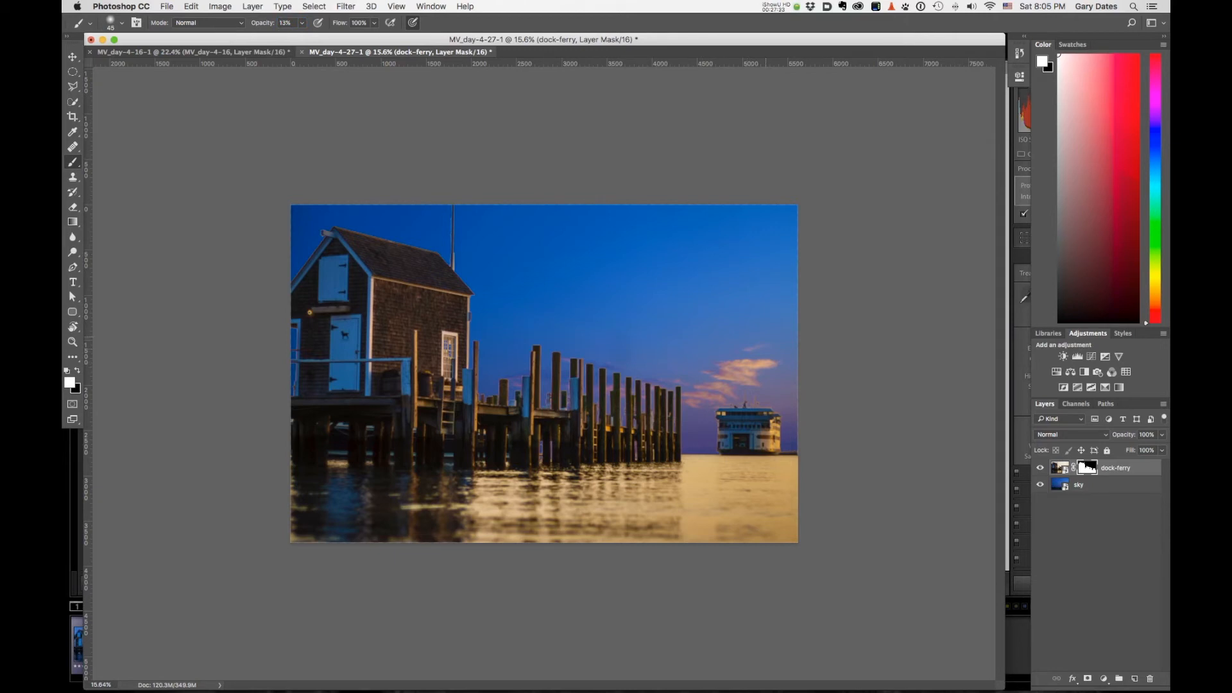
- Enlarge the brush to 2800 pixels
{"action": "key", "text": "bracketright"}
{"action": "key", "text": "bracketright"}
{"action": "key", "text": "bracketright"}
{"action": "key", "text": "bracketright"}
{"action": "key", "text": "bracketright"}
{"action": "key", "text": "bracketright"}
{"action": "key", "text": "bracketright"}
{"action": "key", "text": "bracketright"}
{"action": "key", "text": "bracketright"}
{"action": "key", "text": "bracketright"}
{"action": "key", "text": "bracketright"}
{"action": "key", "text": "bracketright"}
{"action": "key", "text": "bracketright"}
{"action": "key", "text": "bracketright"}
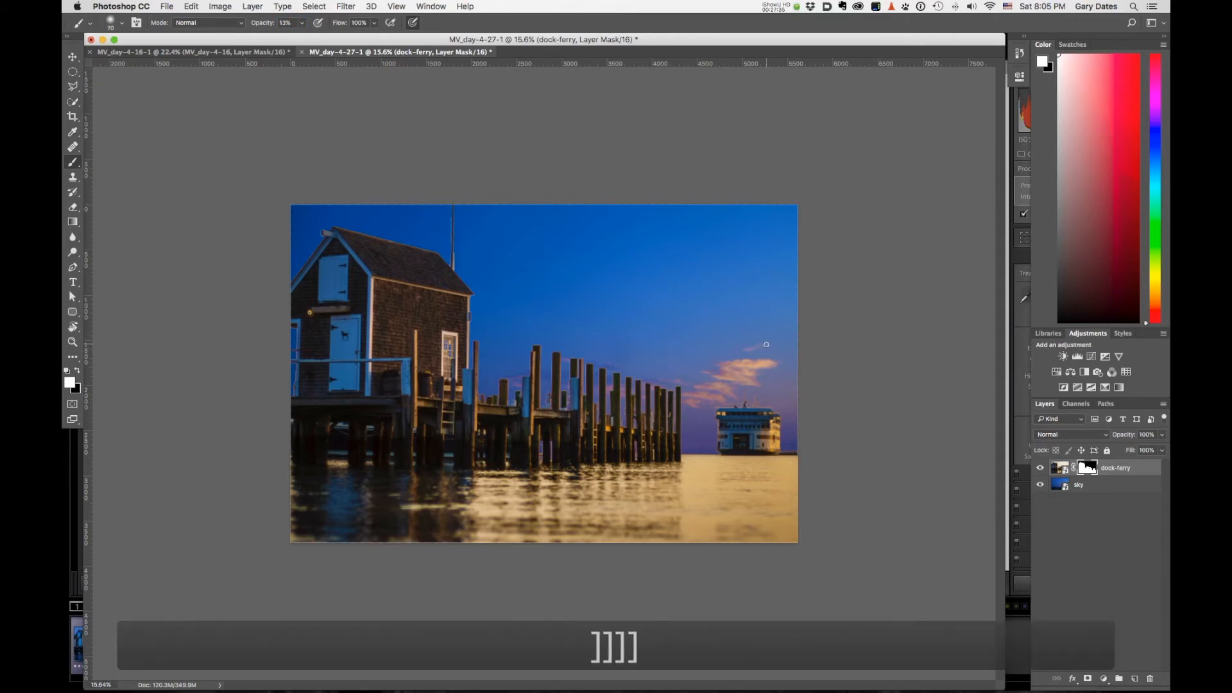
{"action": "key", "text": "bracketright"}
{"action": "key", "text": "bracketright"}
{"action": "key", "text": "bracketright"}
{"action": "key", "text": "bracketright"}
{"action": "key", "text": "bracketright"}
{"action": "key", "text": "bracketright"}
{"action": "key", "text": "bracketright"}
{"action": "key", "text": "bracketright"}
{"action": "key", "text": "bracketright"}
{"action": "key", "text": "bracketright"}
{"action": "key", "text": "bracketright"}
{"action": "key", "text": "bracketright"}
{"action": "key", "text": "bracketright"}
{"action": "key", "text": "bracketright"}
{"action": "key", "text": "bracketright"}
{"action": "key", "text": "bracketright"}
{"action": "key", "text": "bracketright"}
{"action": "key", "text": "bracketright"}
{"action": "key", "text": "bracketright"}
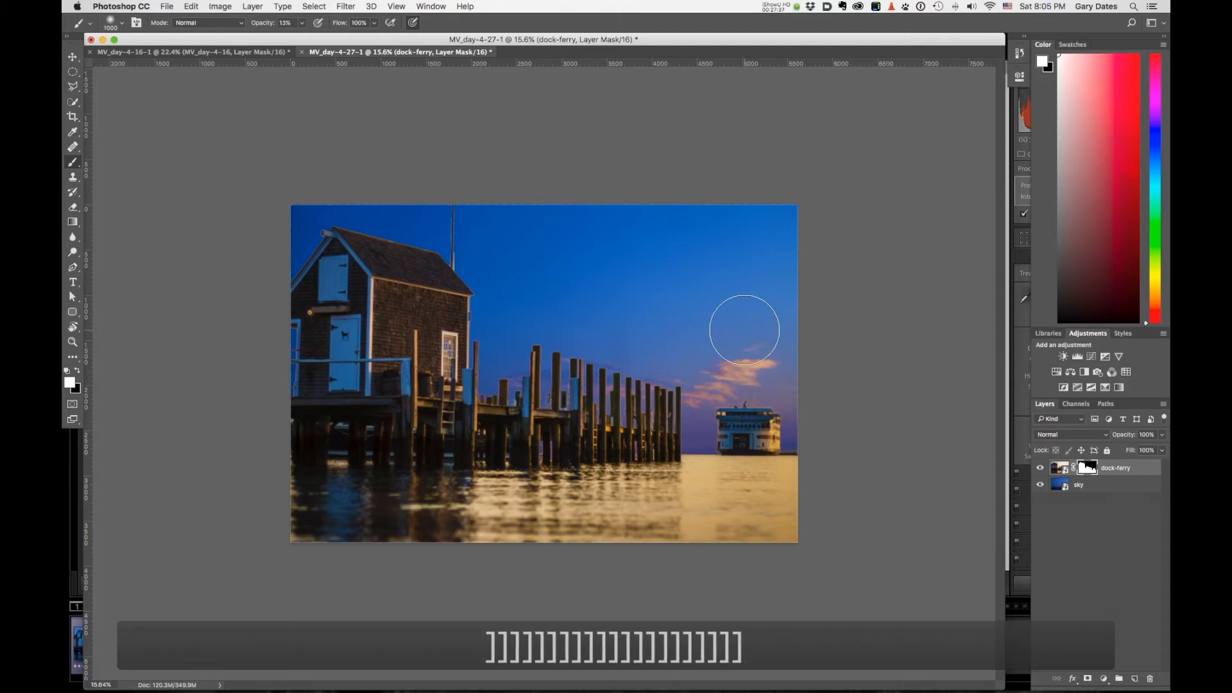
{"action": "key", "text": "bracketright"}
{"action": "key", "text": "bracketright"}
{"action": "key", "text": "bracketright"}
{"action": "key", "text": "bracketright"}
{"action": "key", "text": "bracketright"}
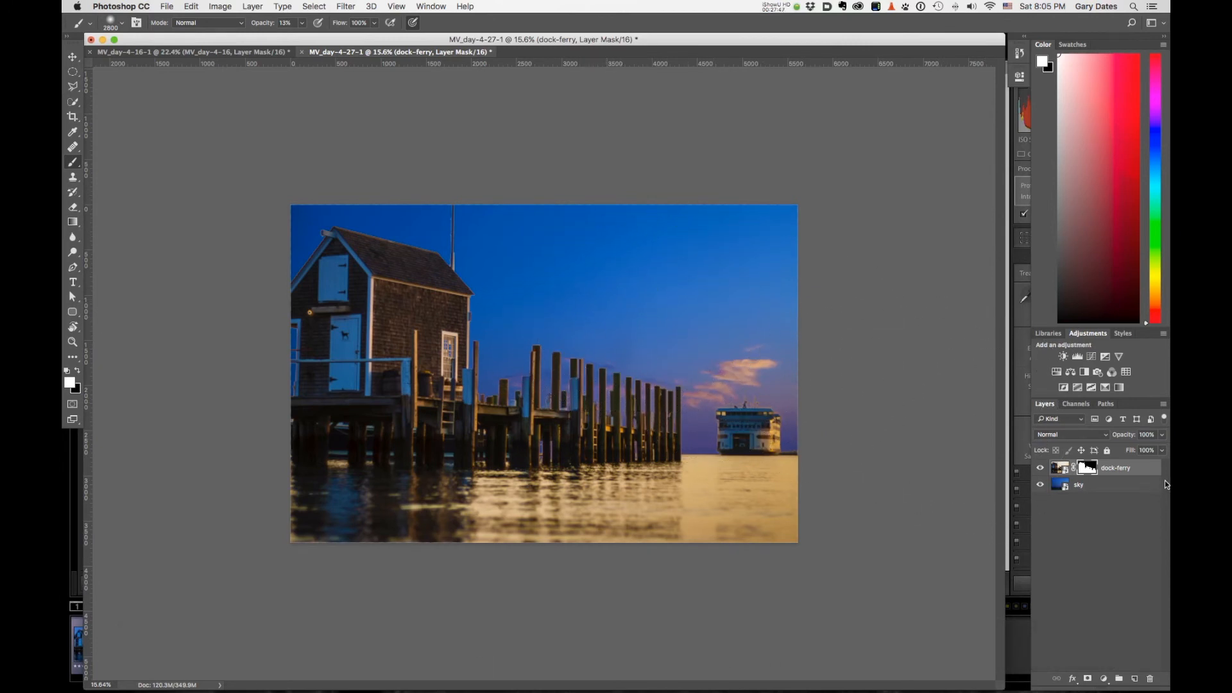
- Add the sky layer to the layer selection and disable the dock-ferry layer's mask
{"action": "left_click", "coordinate": [1085, 484], "text": "shift"}
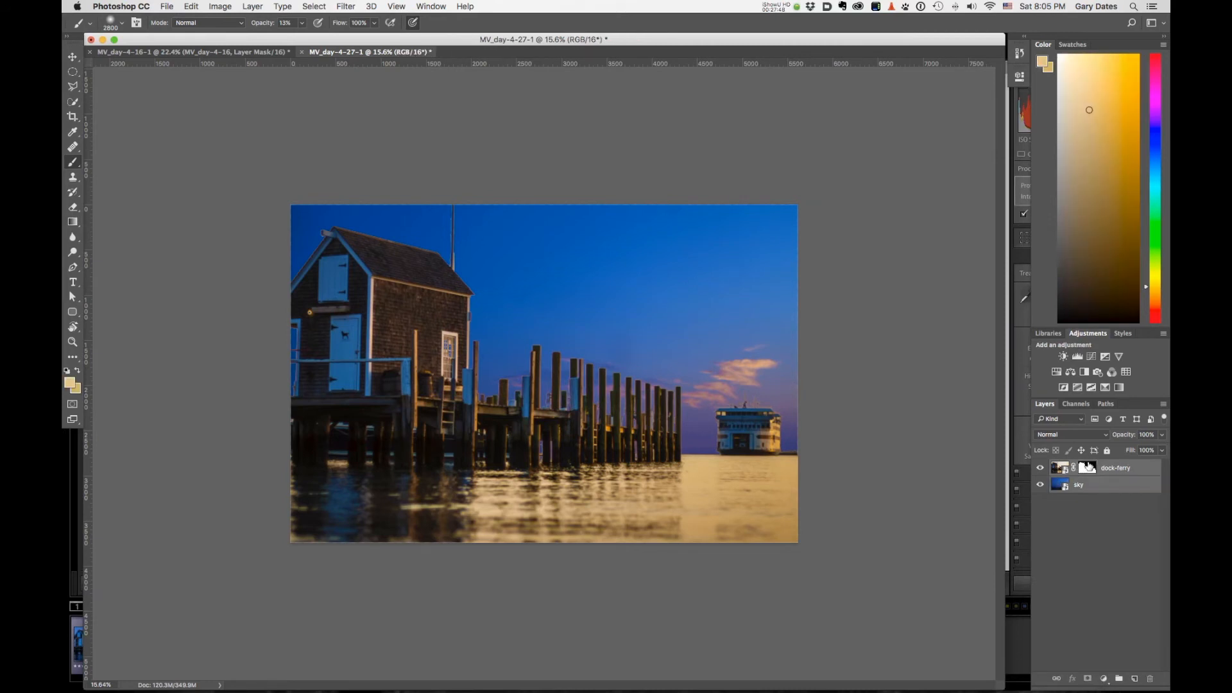
{"action": "left_click", "coordinate": [1087, 468], "text": "shift"}
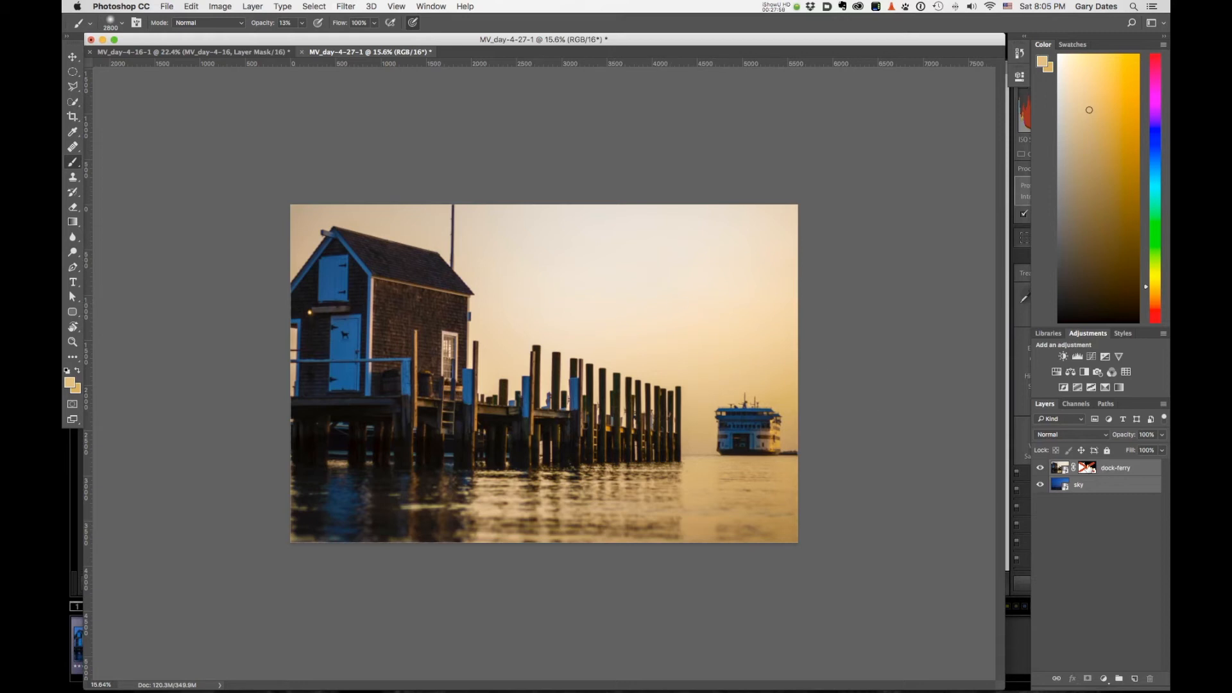
- Re-enable and target the dock-ferry layer's mask, and brush white lightly across the sky at 13% opacity, undoing one stroke along the way
{"action": "left_click", "coordinate": [1088, 469], "text": "shift"}
{"action": "left_click", "coordinate": [1086, 469]}
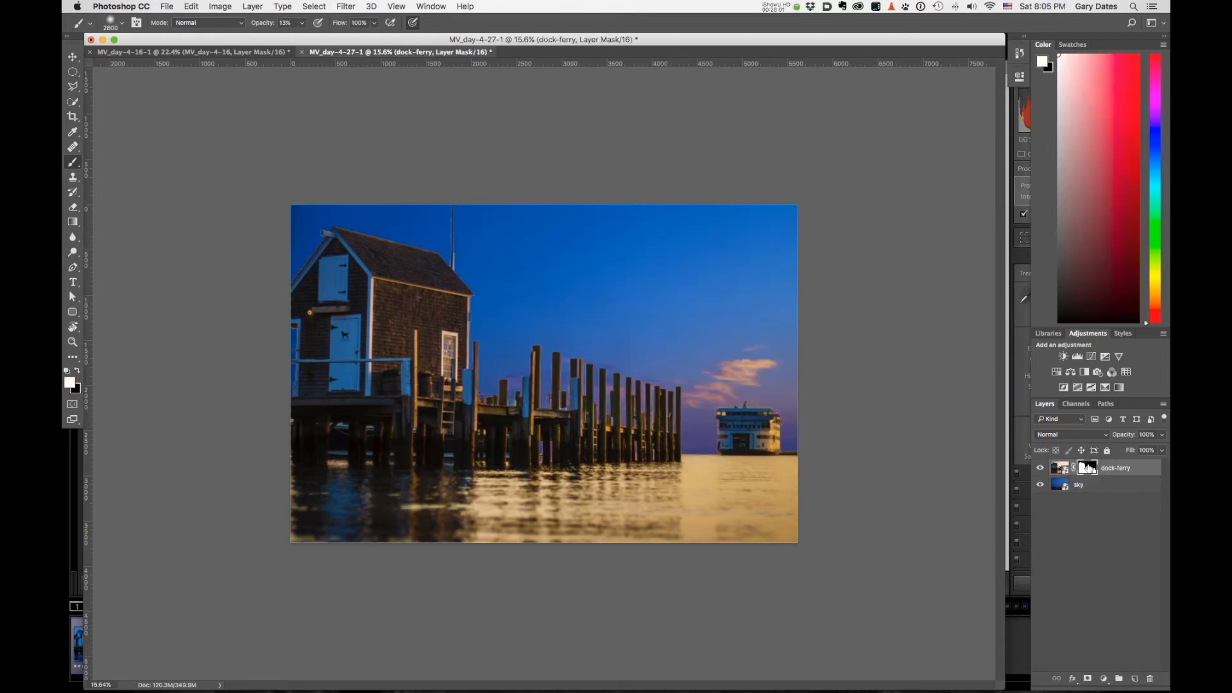
{"action": "left_click_drag", "start_coordinate": [578, 352], "coordinate": [563, 324]}
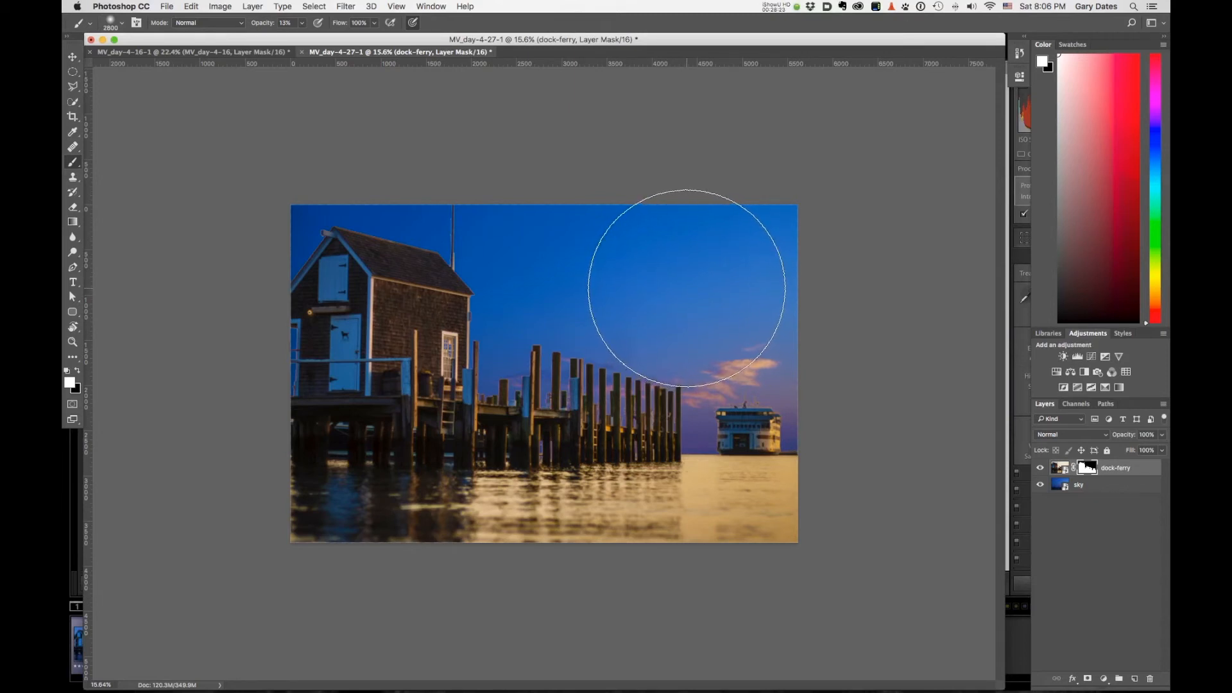
{"action": "left_click_drag", "start_coordinate": [685, 288], "coordinate": [775, 252]}
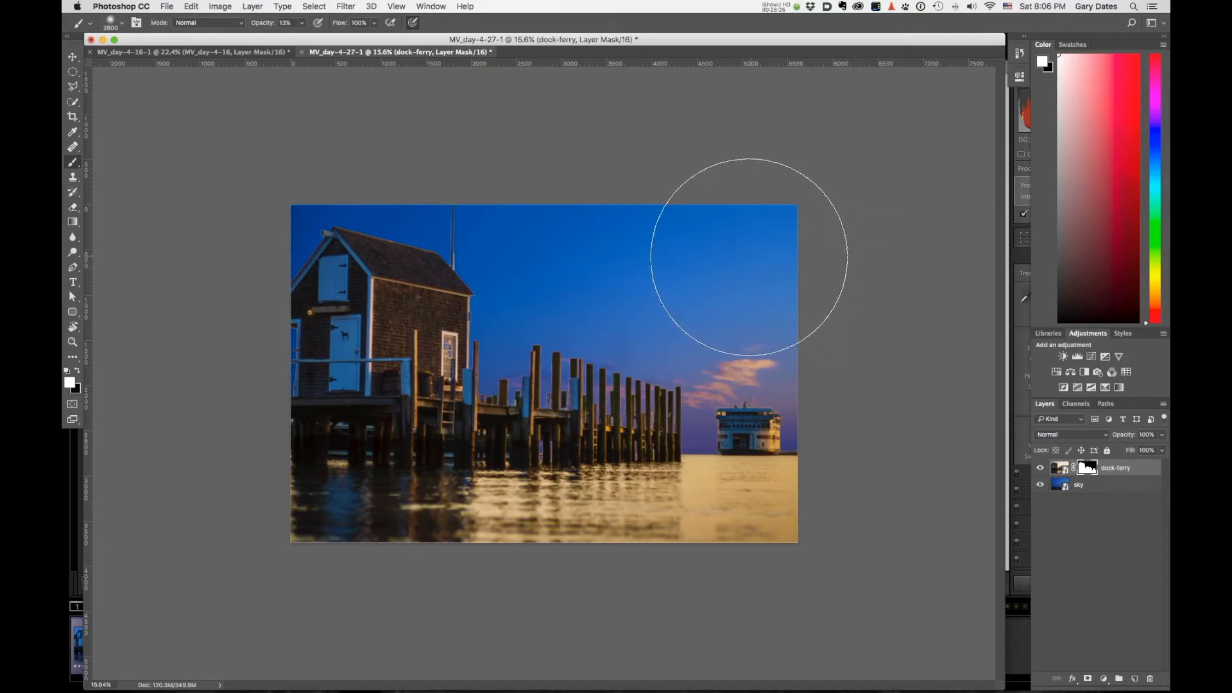
{"action": "key", "text": "super+z"}
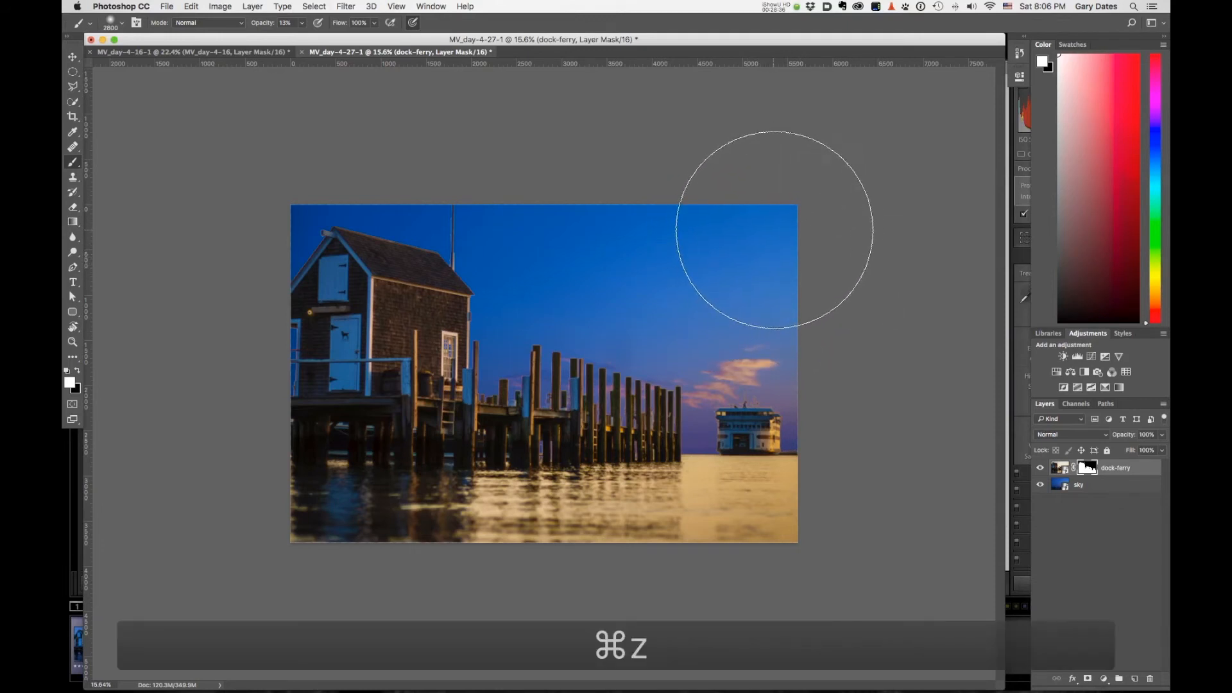
{"action": "mouse_move", "coordinate": [721, 261]}
{"action": "left_mouse_down"}
{"action": "mouse_move", "coordinate": [719, 382]}
{"action": "mouse_move", "coordinate": [733, 396]}
{"action": "mouse_move", "coordinate": [613, 290]}
{"action": "mouse_move", "coordinate": [269, 231]}
{"action": "left_mouse_up"}
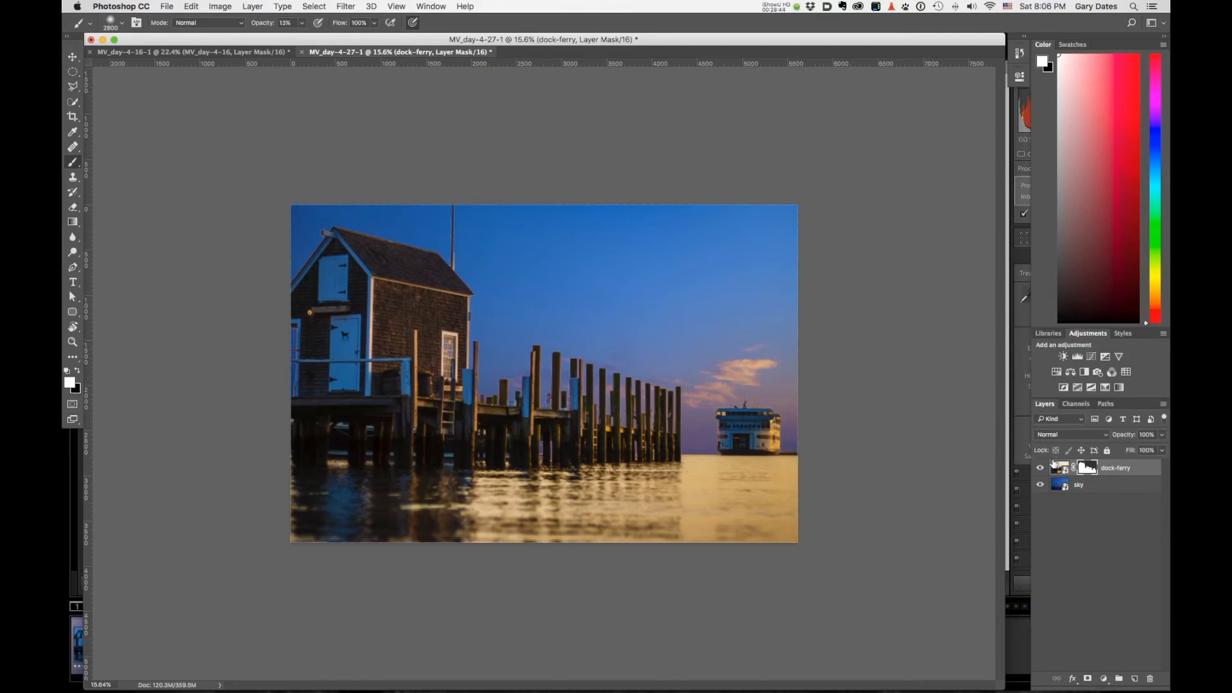
- Check the dock-ferry mask on its own, and brush more white over the sky around the horizon, undoing the last stroke
{"action": "left_click", "coordinate": [1085, 468], "text": "alt"}
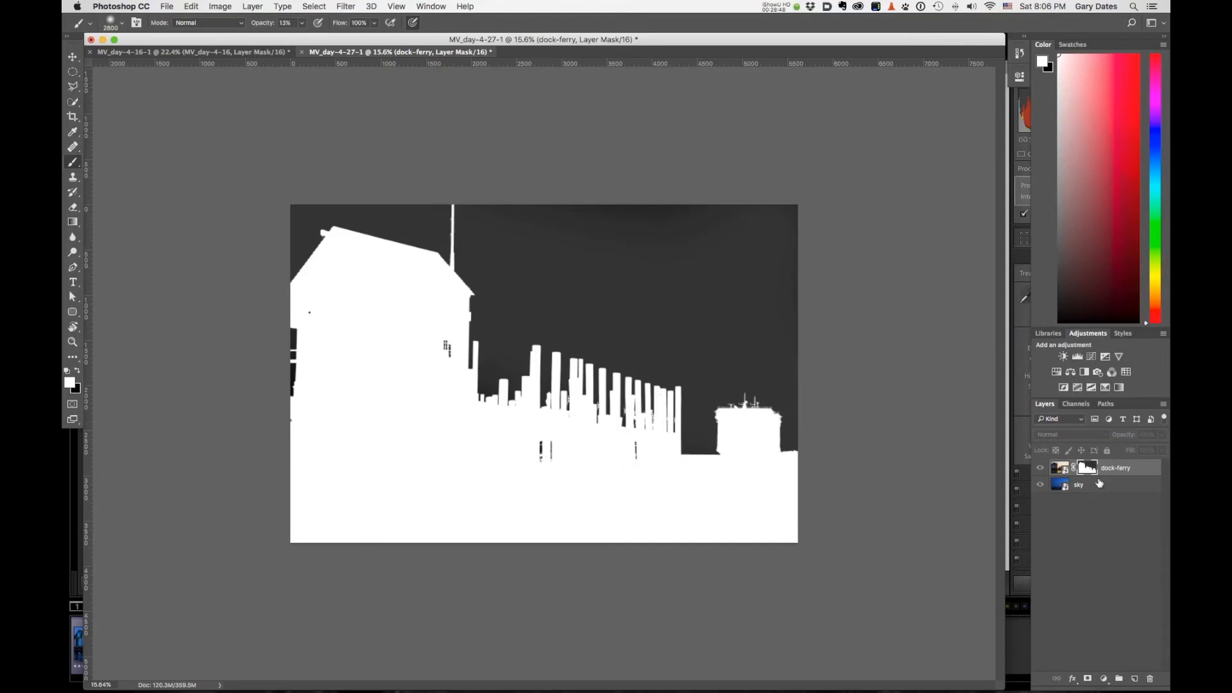
{"action": "left_click", "coordinate": [1084, 468], "text": "alt"}
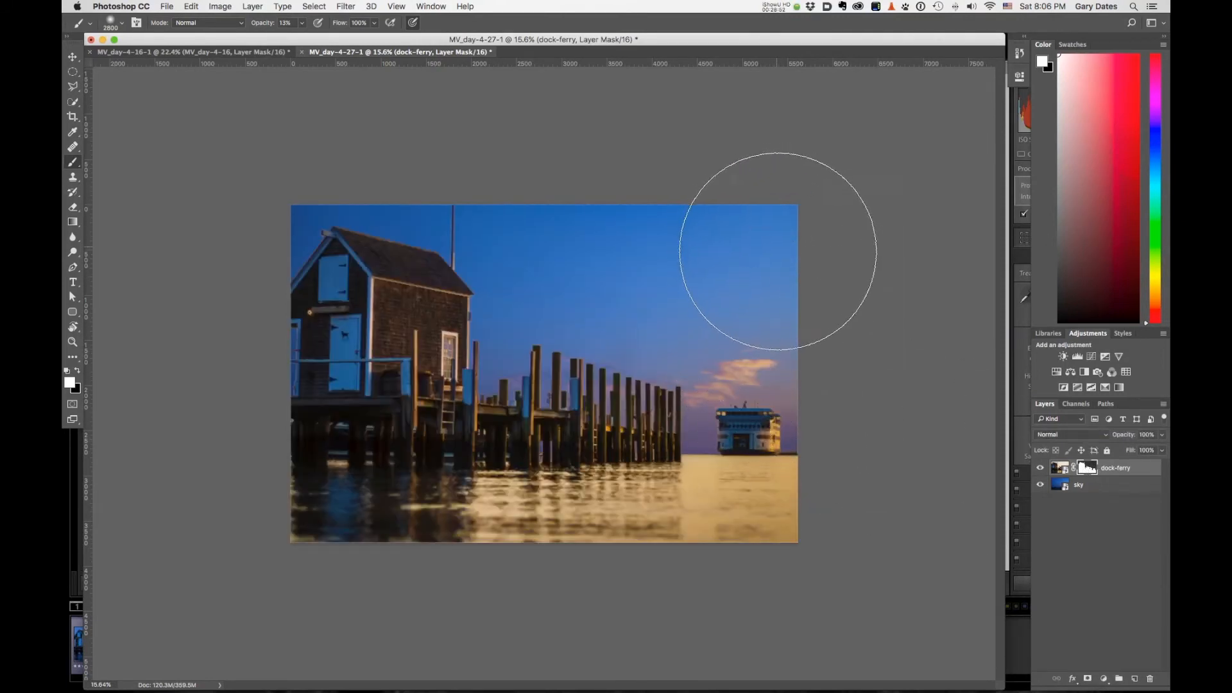
{"action": "left_click_drag", "start_coordinate": [721, 353], "coordinate": [694, 415]}
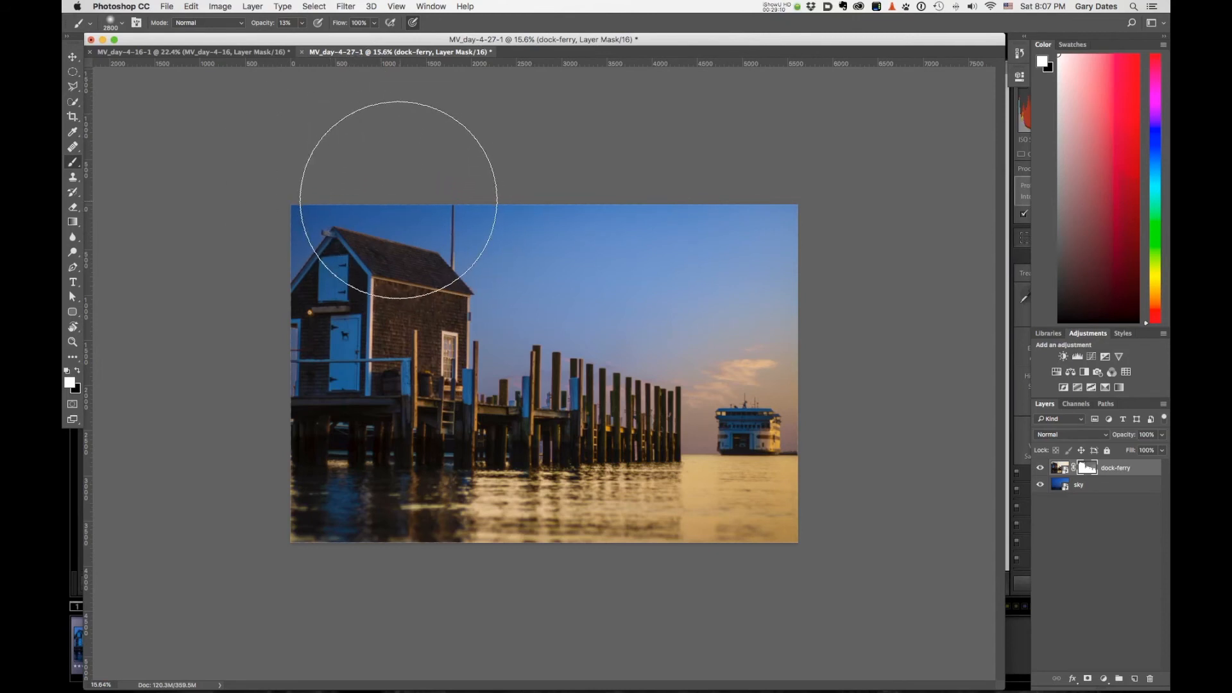
{"action": "mouse_move", "coordinate": [364, 197]}
{"action": "left_mouse_down"}
{"action": "mouse_move", "coordinate": [529, 197]}
{"action": "mouse_move", "coordinate": [369, 213]}
{"action": "mouse_move", "coordinate": [224, 255]}
{"action": "left_mouse_up"}
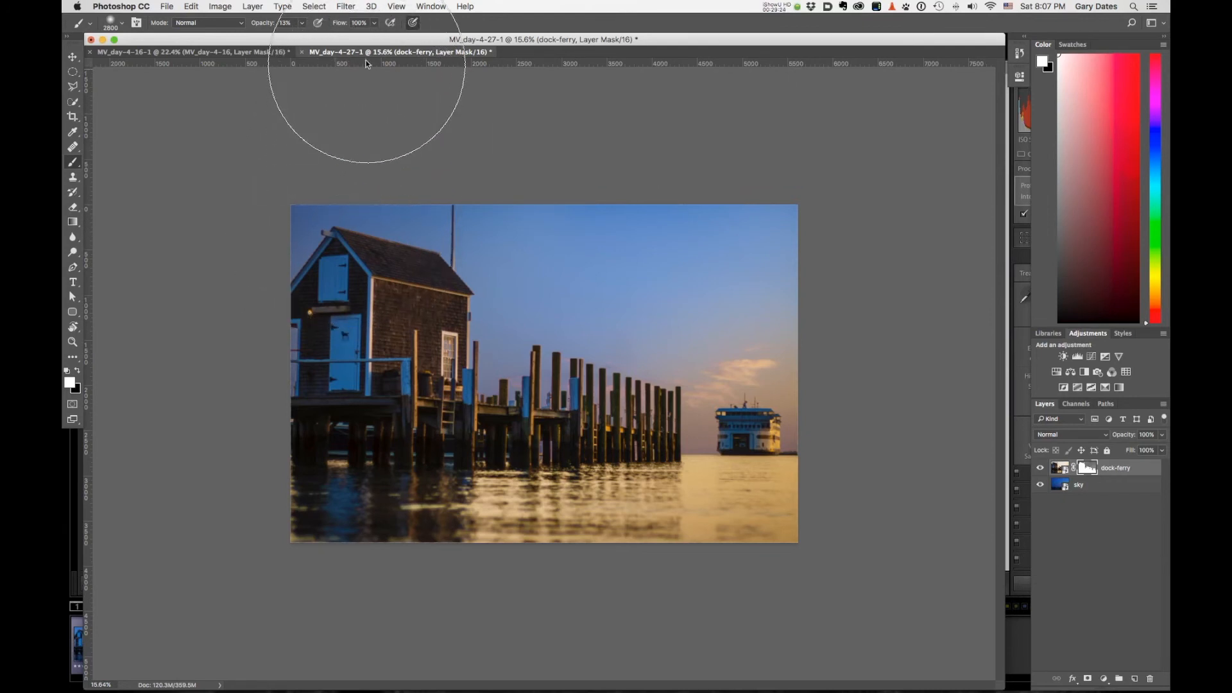
{"action": "key", "text": "super+z"}
- Load the saved dock-ferry channel as a new selection and invert it so the sky is selected
{"action": "left_click", "coordinate": [314, 6]}
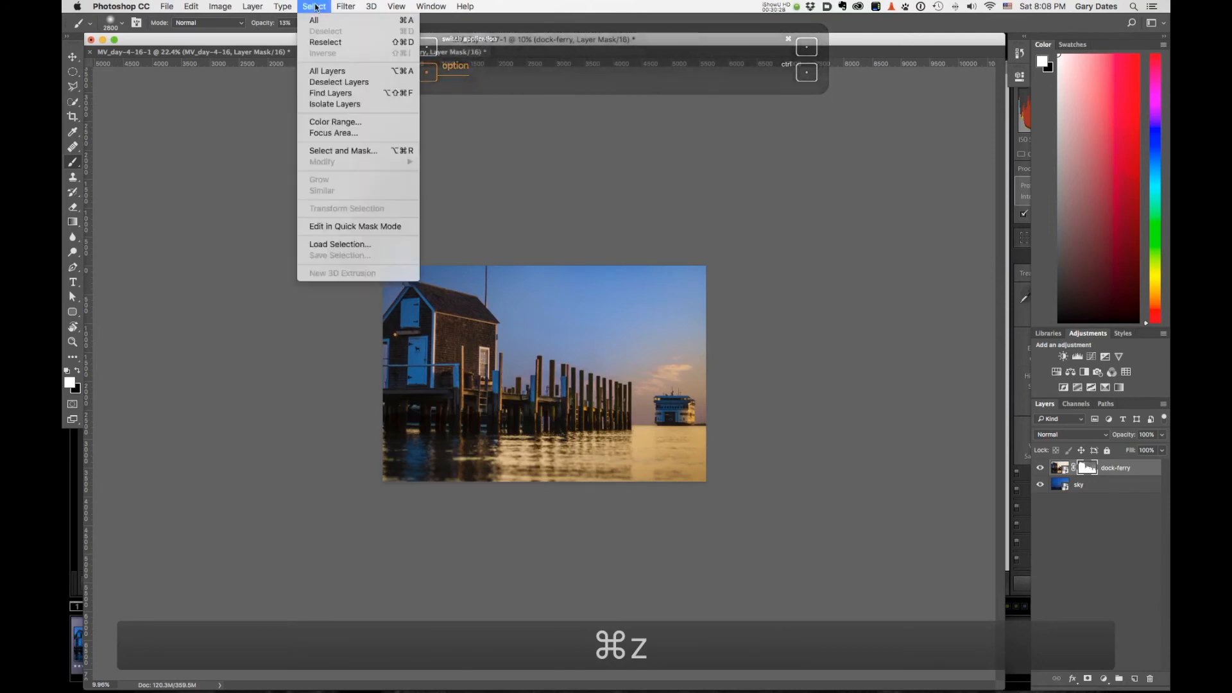
{"action": "left_click", "coordinate": [308, 246]}
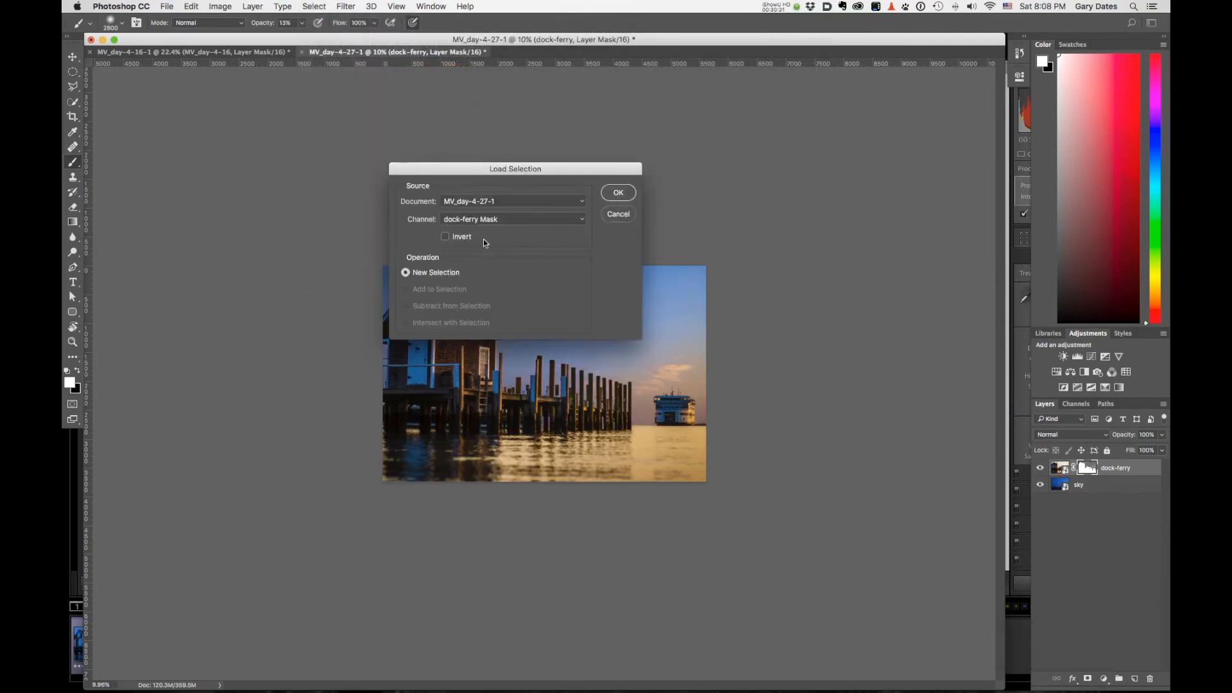
{"action": "left_click", "coordinate": [506, 222]}
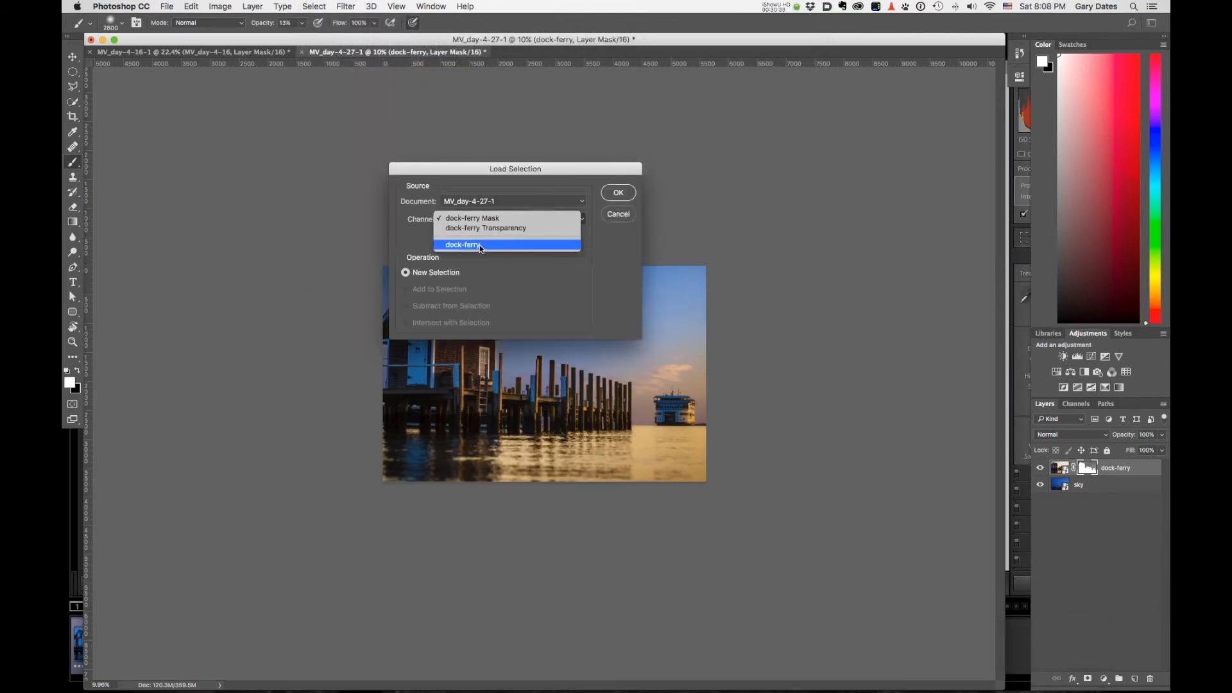
{"action": "left_click", "coordinate": [459, 247]}
{"action": "left_click", "coordinate": [473, 248]}
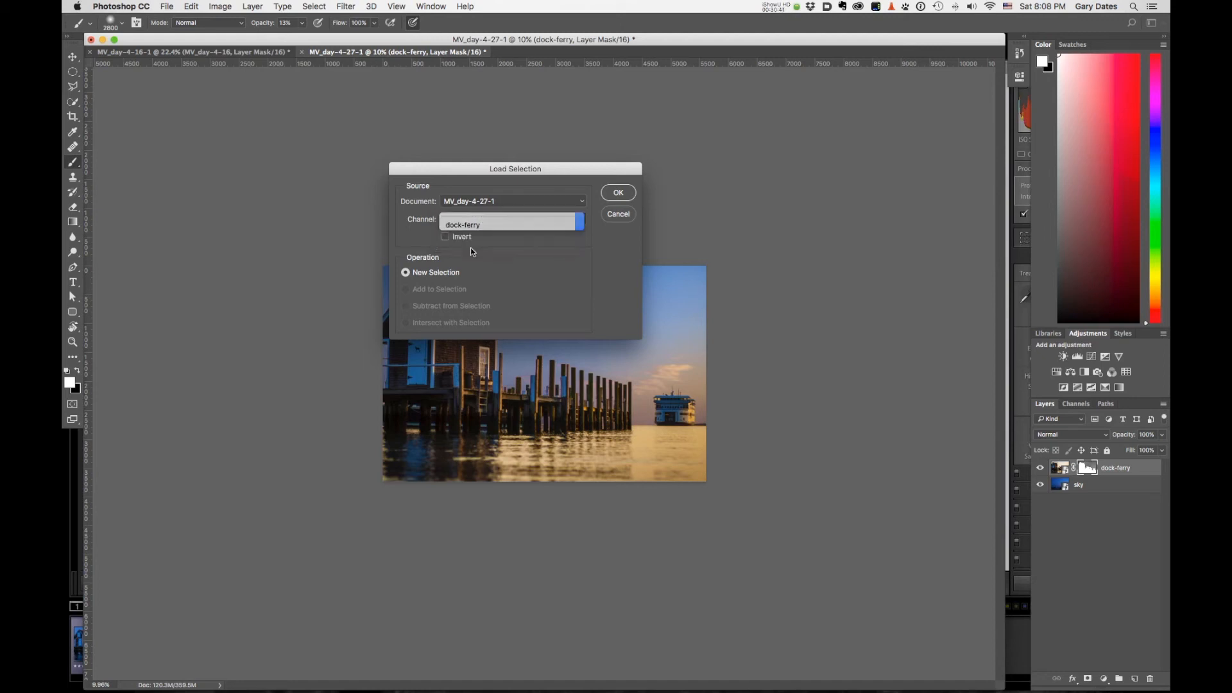
{"action": "left_click", "coordinate": [617, 193]}
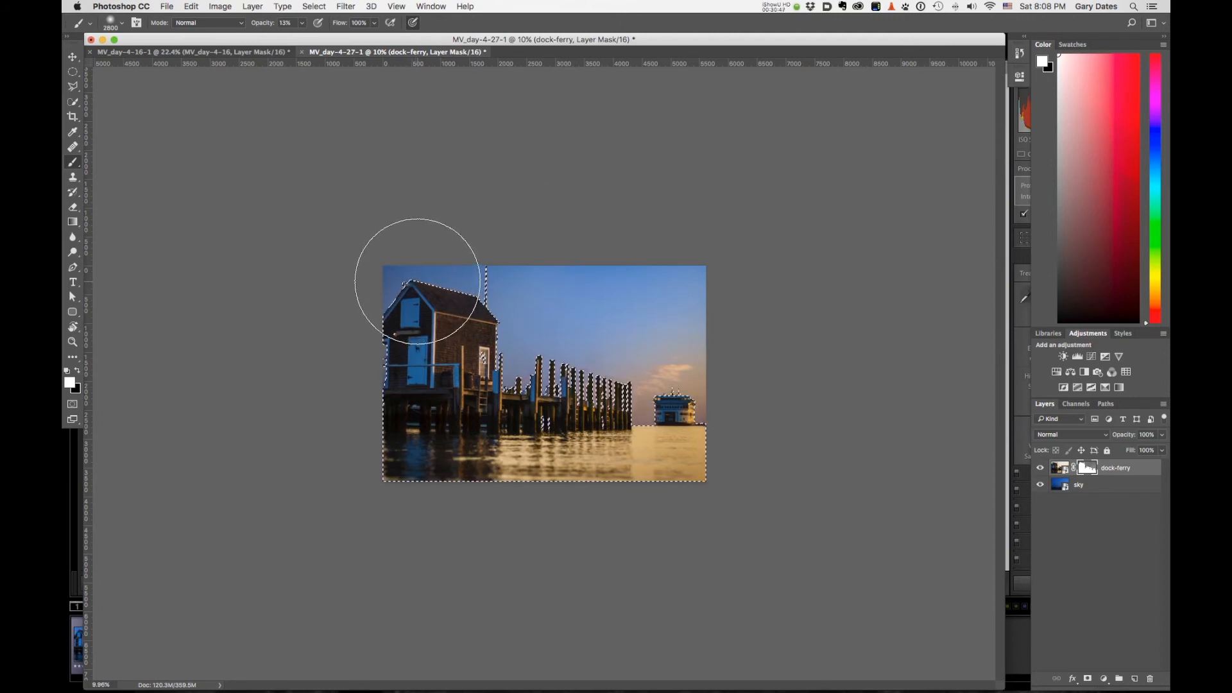
{"action": "left_click", "coordinate": [314, 7]}
{"action": "left_click", "coordinate": [314, 53]}
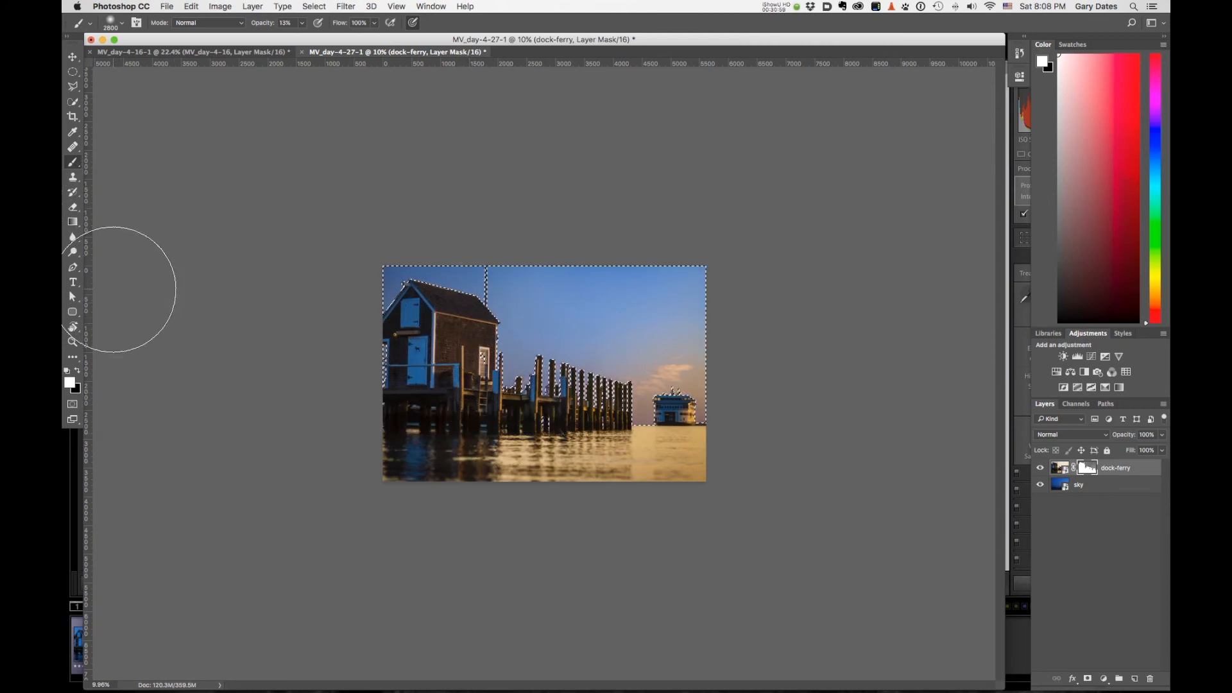
- Make black the foreground colour and hide the edges of the sky selection
{"action": "key", "text": "x"}
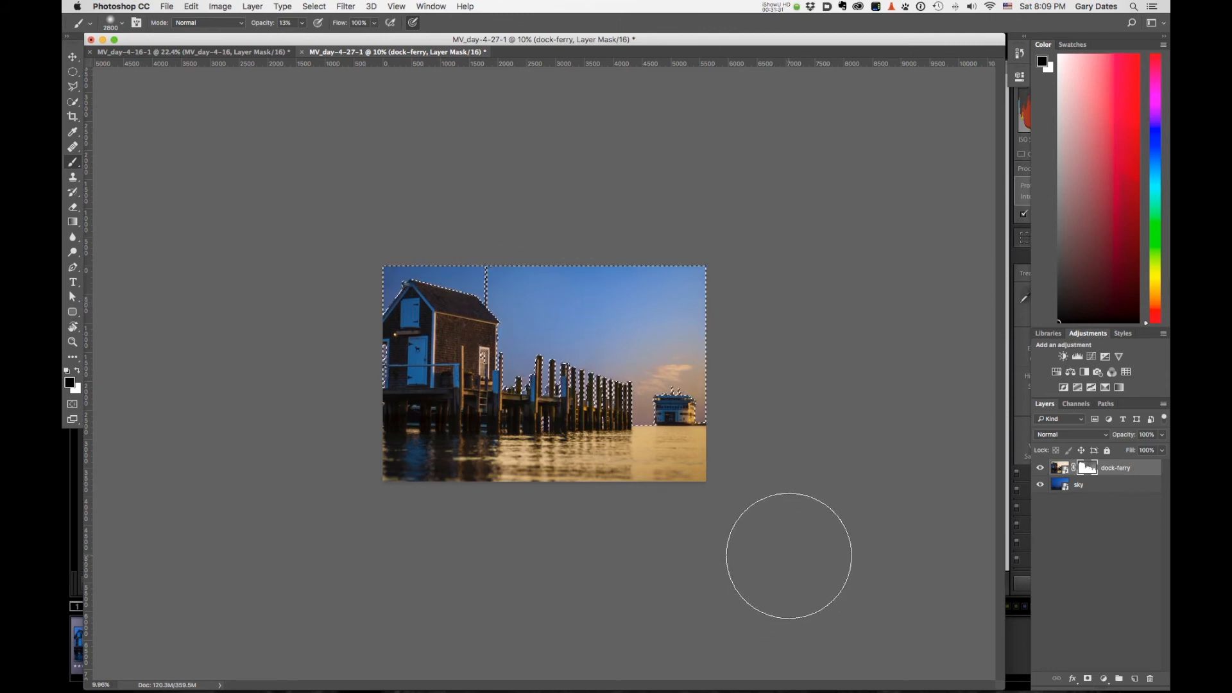
{"action": "key", "text": "super+space"}
{"action": "mouse_move", "coordinate": [735, 435]}
{"action": "left_mouse_down"}
{"action": "mouse_move", "coordinate": [834, 437]}
{"action": "mouse_move", "coordinate": [795, 441]}
{"action": "left_mouse_up"}
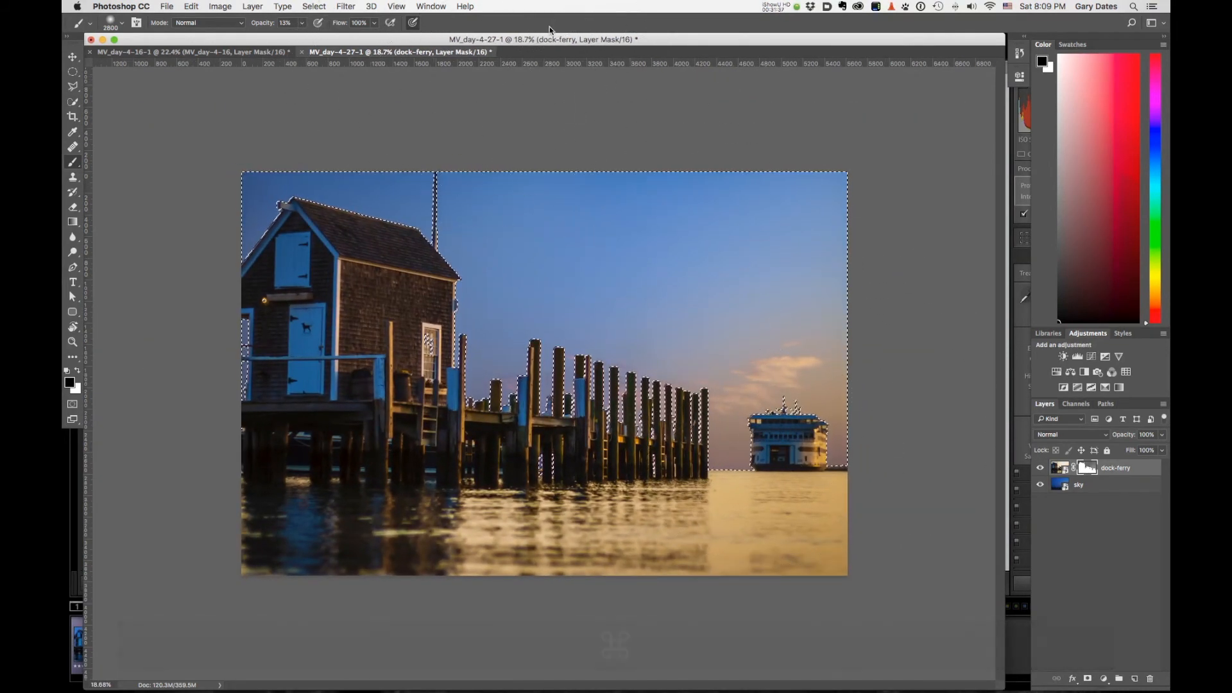
{"action": "key", "text": "super+h"}
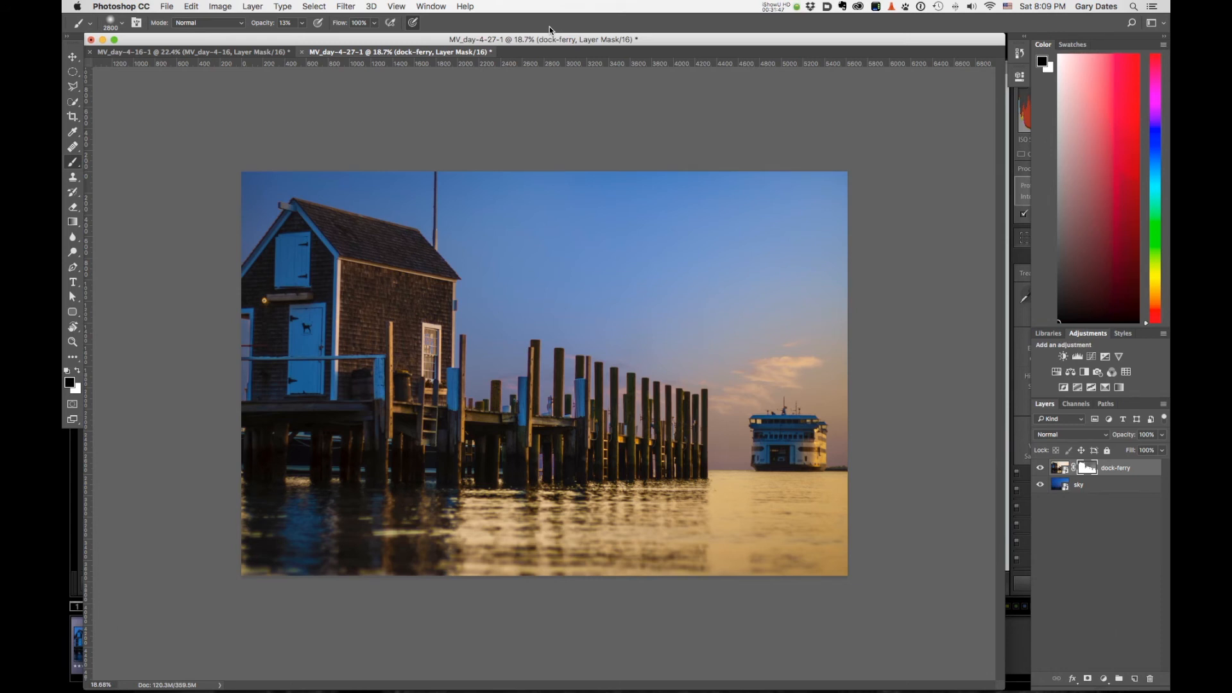
- Deselect, undo the last change, and set the brush to paint white at 6% opacity
{"action": "key", "text": "super+d"}
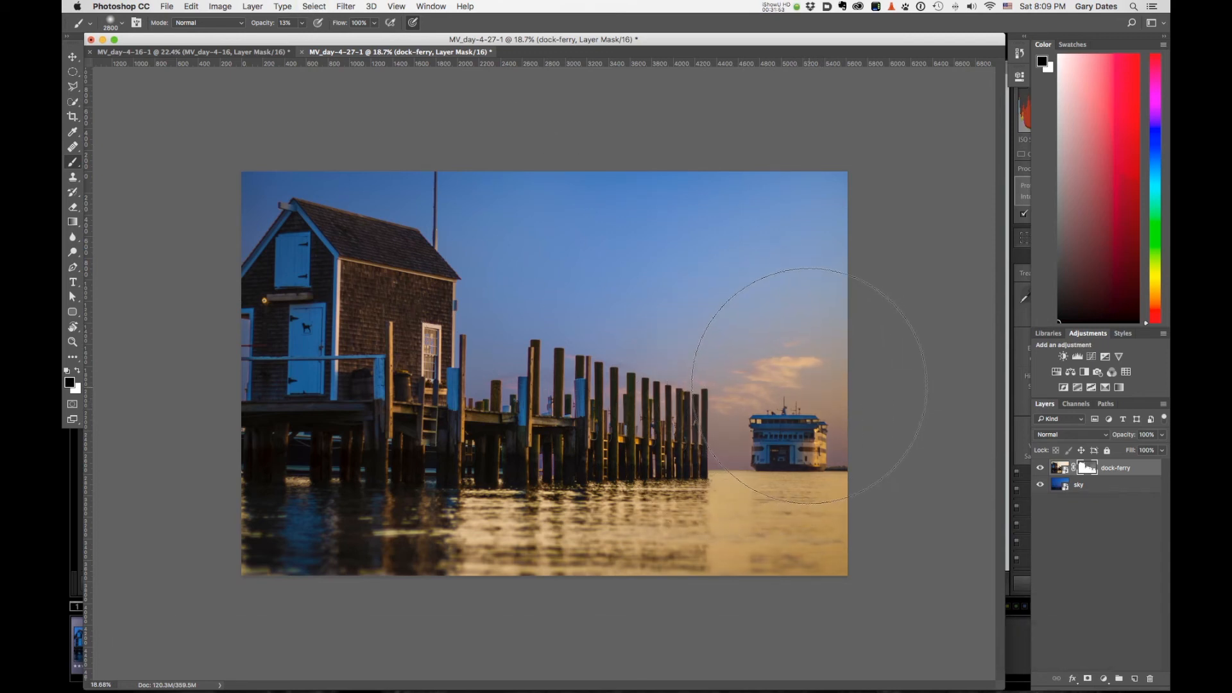
{"action": "key", "text": "super+z"}
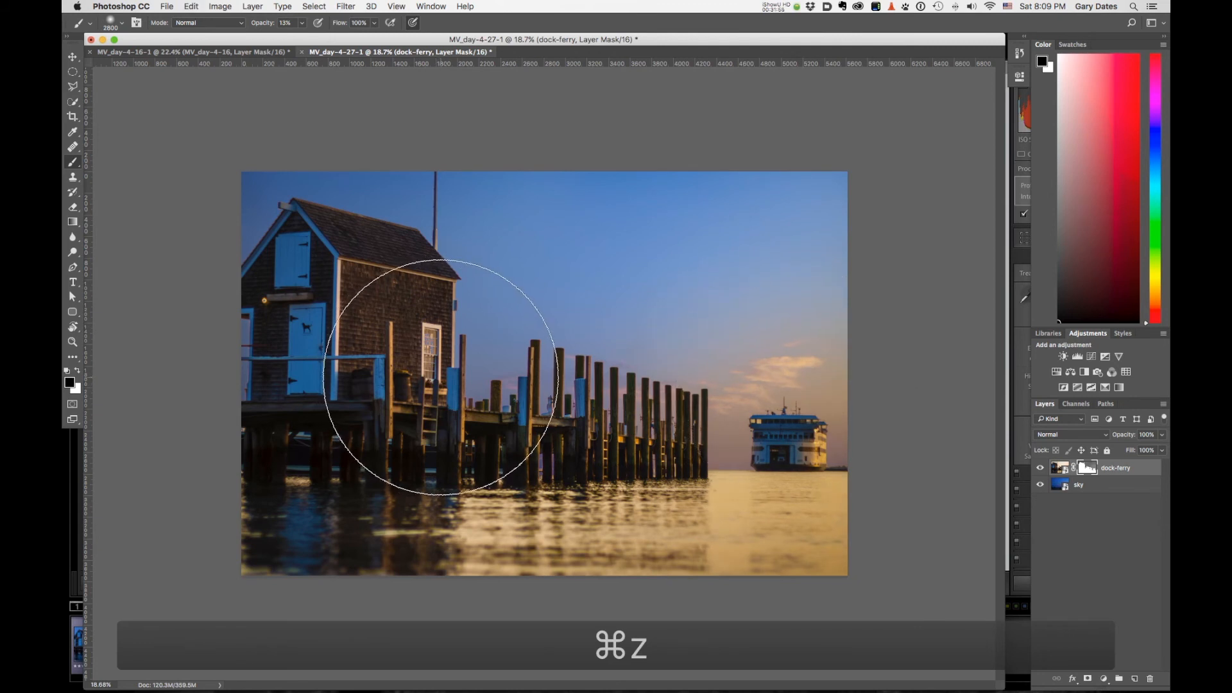
{"action": "key", "text": "x"}
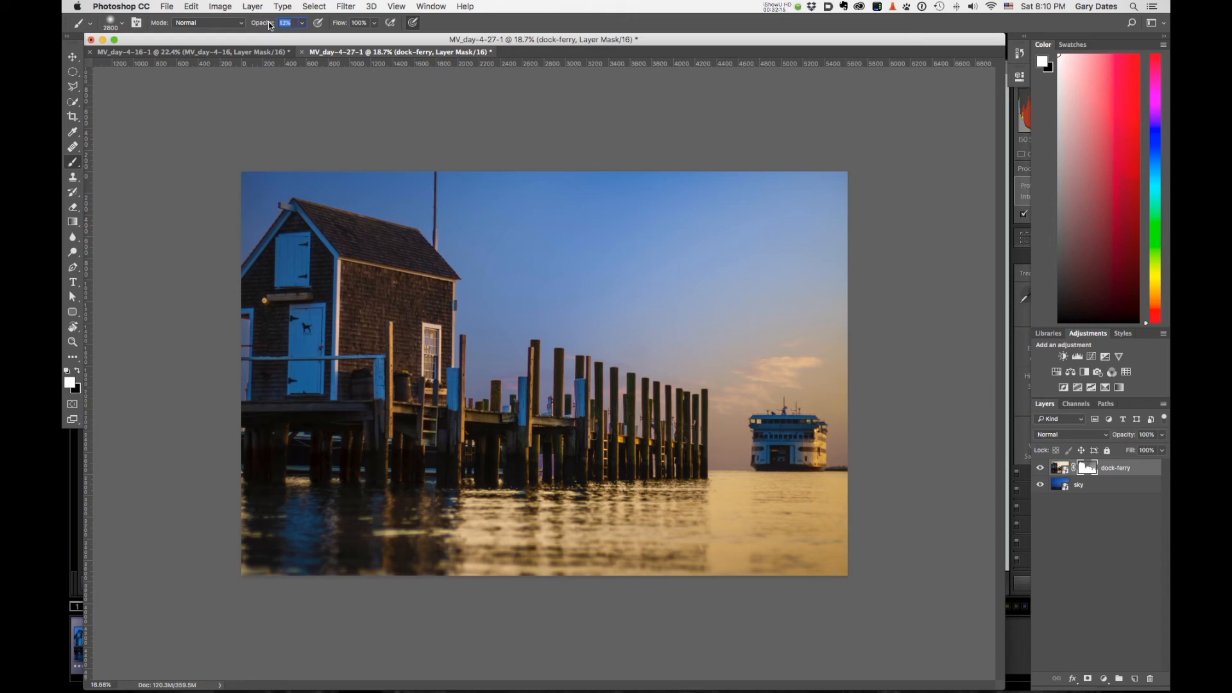
{"action": "left_click_drag", "start_coordinate": [261, 25], "coordinate": [258, 27]}
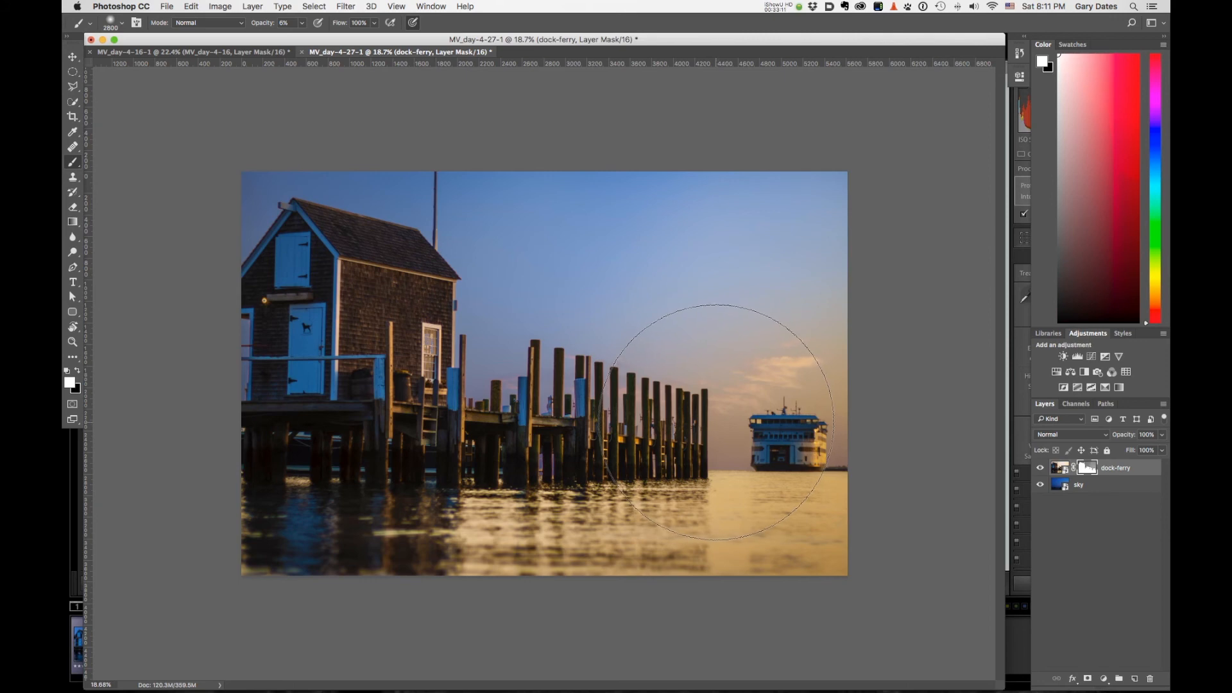
- Outline the sky between the last piling and the ferry's bow with the Polygonal Lasso, following the horizon along the base
{"action": "key", "text": "l"}
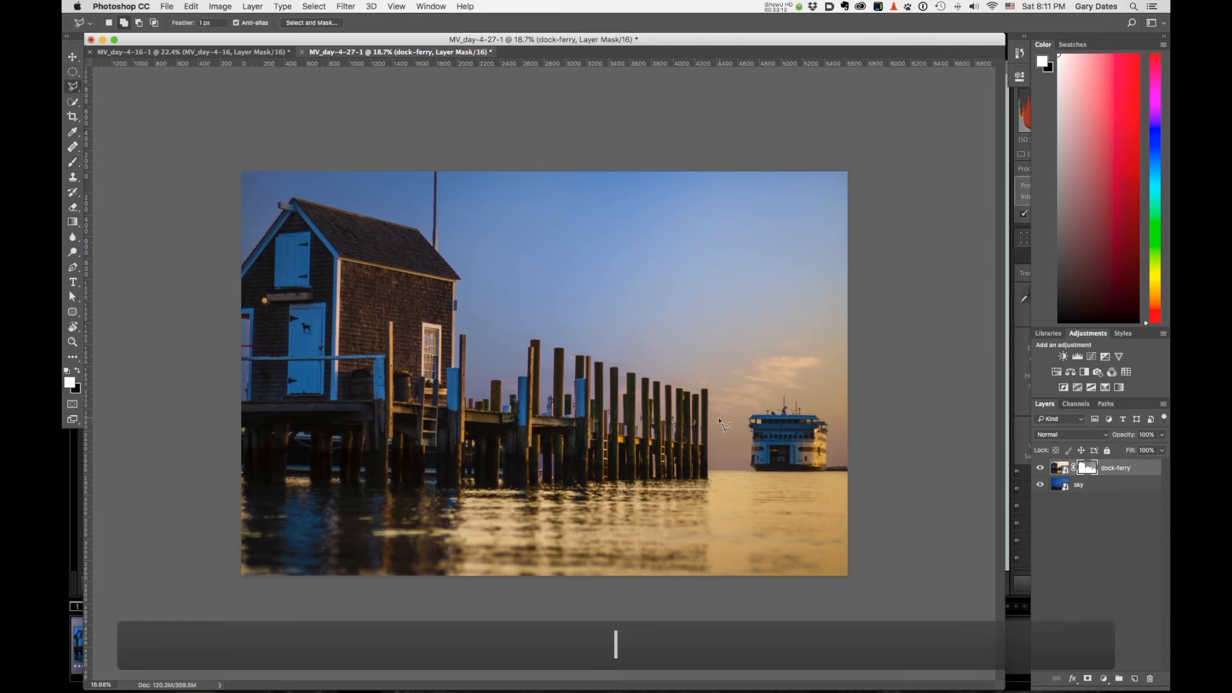
{"action": "left_click_drag", "start_coordinate": [725, 483], "coordinate": [800, 472]}
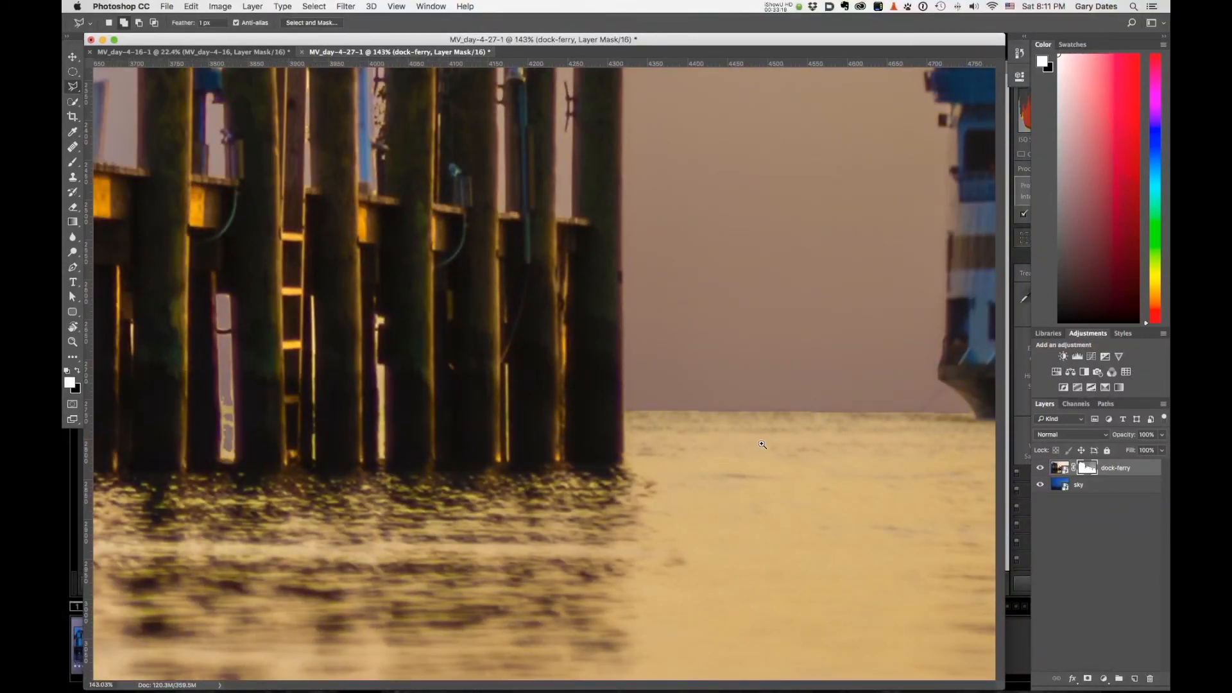
{"action": "left_click_drag", "start_coordinate": [685, 453], "coordinate": [562, 383]}
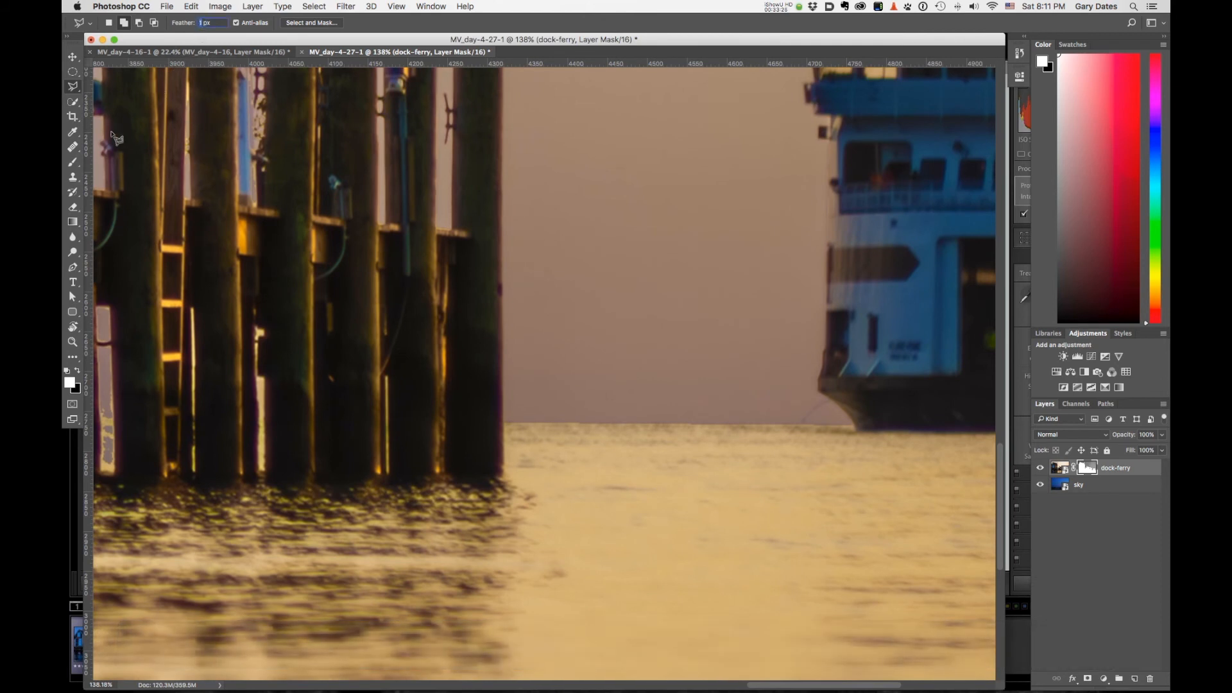
{"action": "left_click", "coordinate": [506, 424]}
{"action": "left_click", "coordinate": [866, 429]}
{"action": "left_click", "coordinate": [644, 281]}
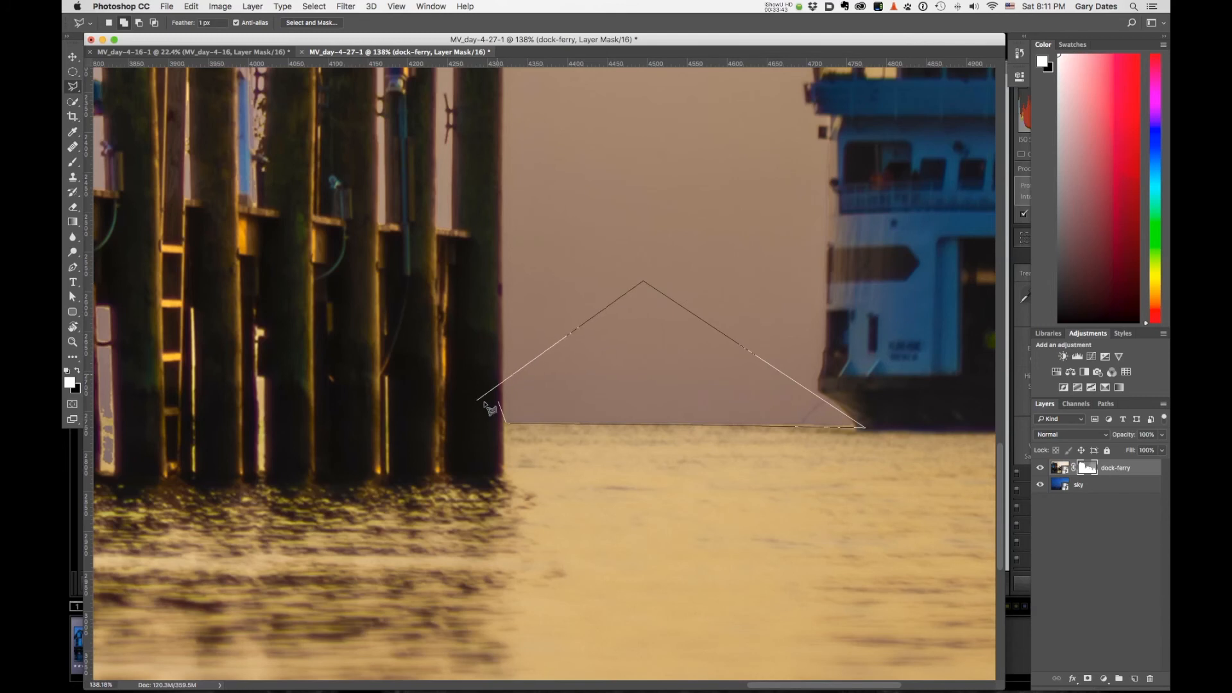
{"action": "left_click", "coordinate": [500, 404]}
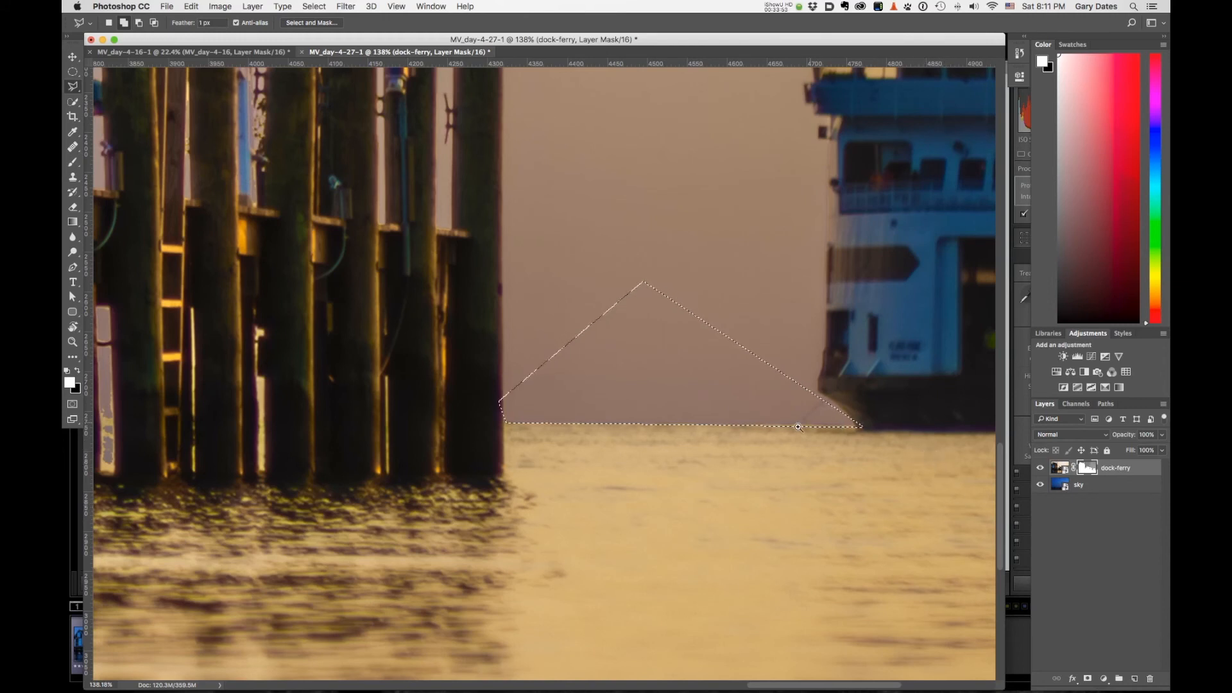
- Display the dock-ferry mask on its own and enlarge the Clone Stamp brush for retouching the horizon edge
{"action": "scroll", "coordinate": [776, 424], "scroll_direction": "up", "scroll_amount": 3}
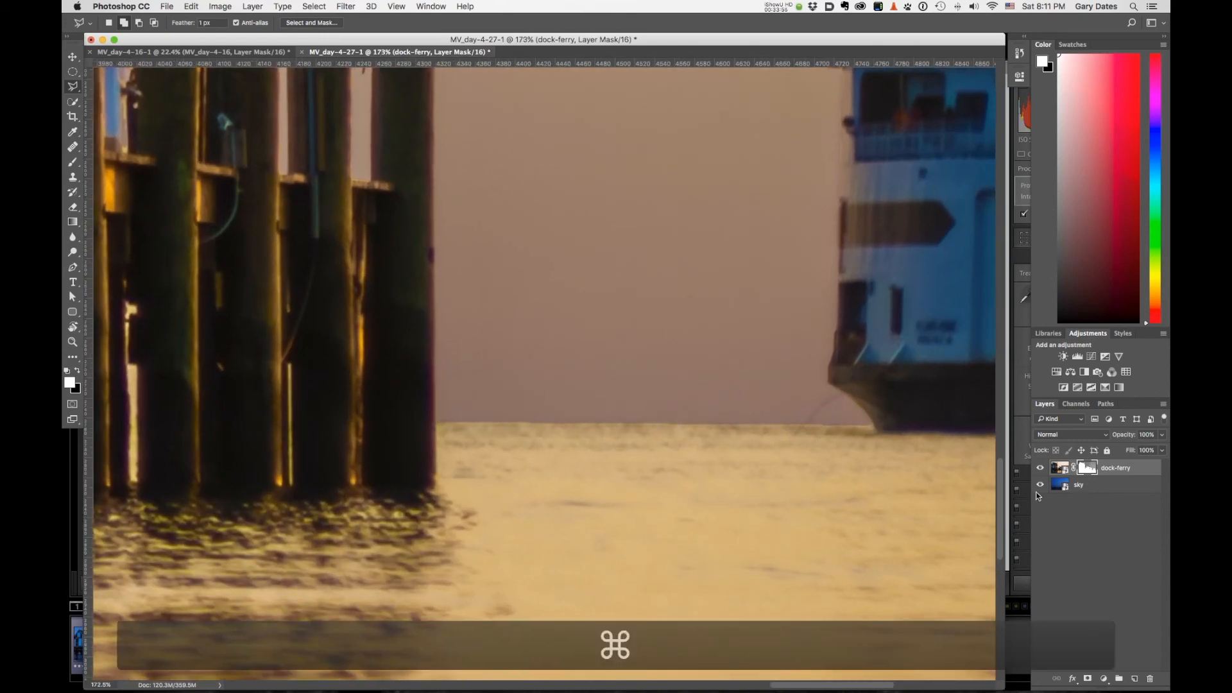
{"action": "left_click", "coordinate": [1086, 468], "text": "alt"}
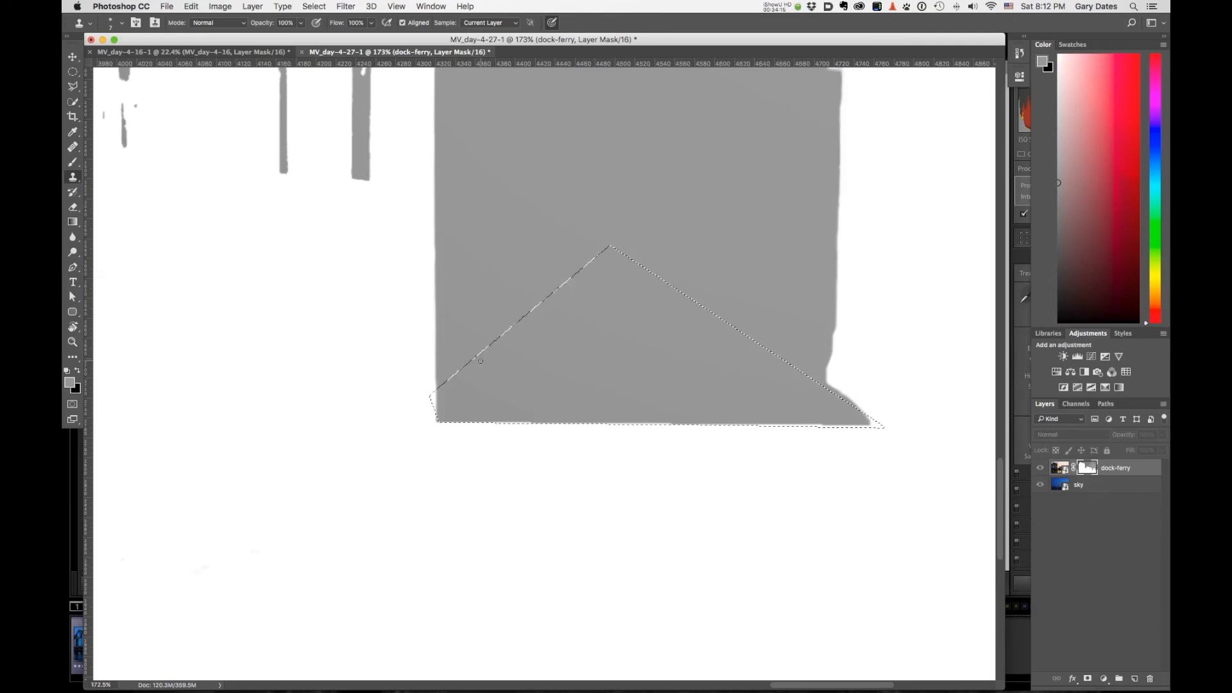
{"action": "key", "text": "bracketright"}
{"action": "key", "text": "bracketright"}
{"action": "key", "text": "bracketright"}
{"action": "key", "text": "bracketright"}
{"action": "key", "text": "bracketright"}
{"action": "key", "text": "bracketright"}
{"action": "key", "text": "bracketright"}
{"action": "key", "text": "bracketright"}
{"action": "key", "text": "bracketright"}
{"action": "key", "text": "bracketright"}
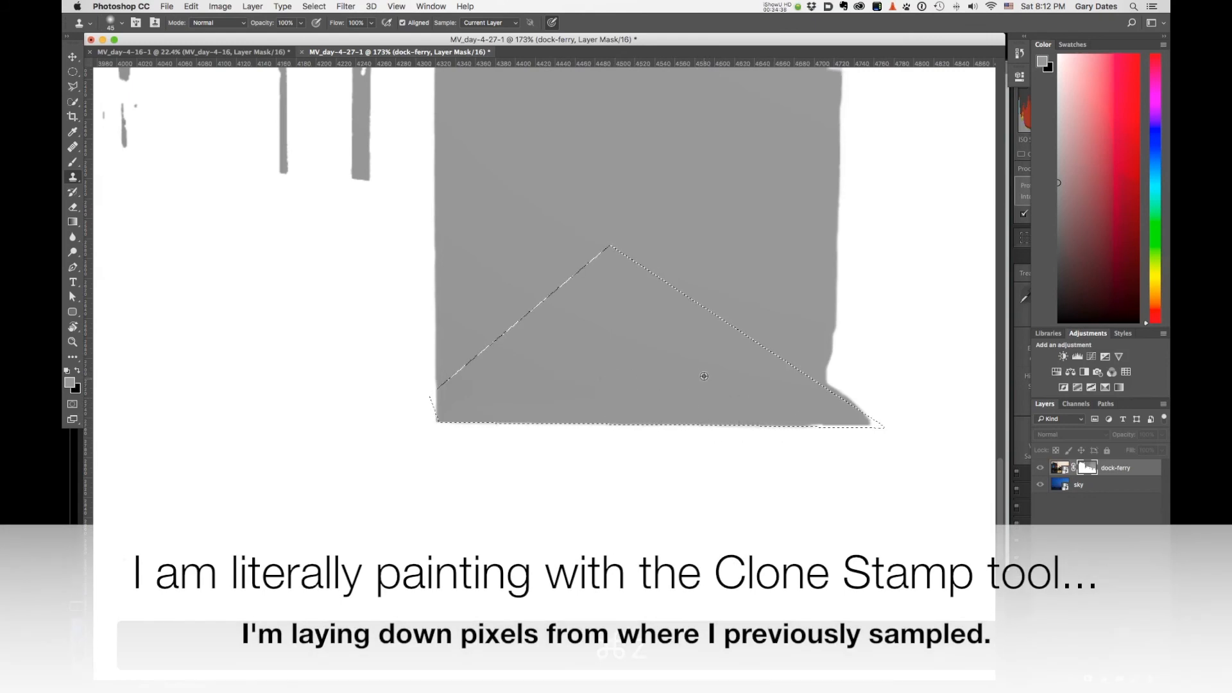
- Clone grey along the horizon edge inside the selection on the mask, deselect, and return to the composite view
{"action": "left_click_drag", "start_coordinate": [801, 424], "coordinate": [856, 429]}
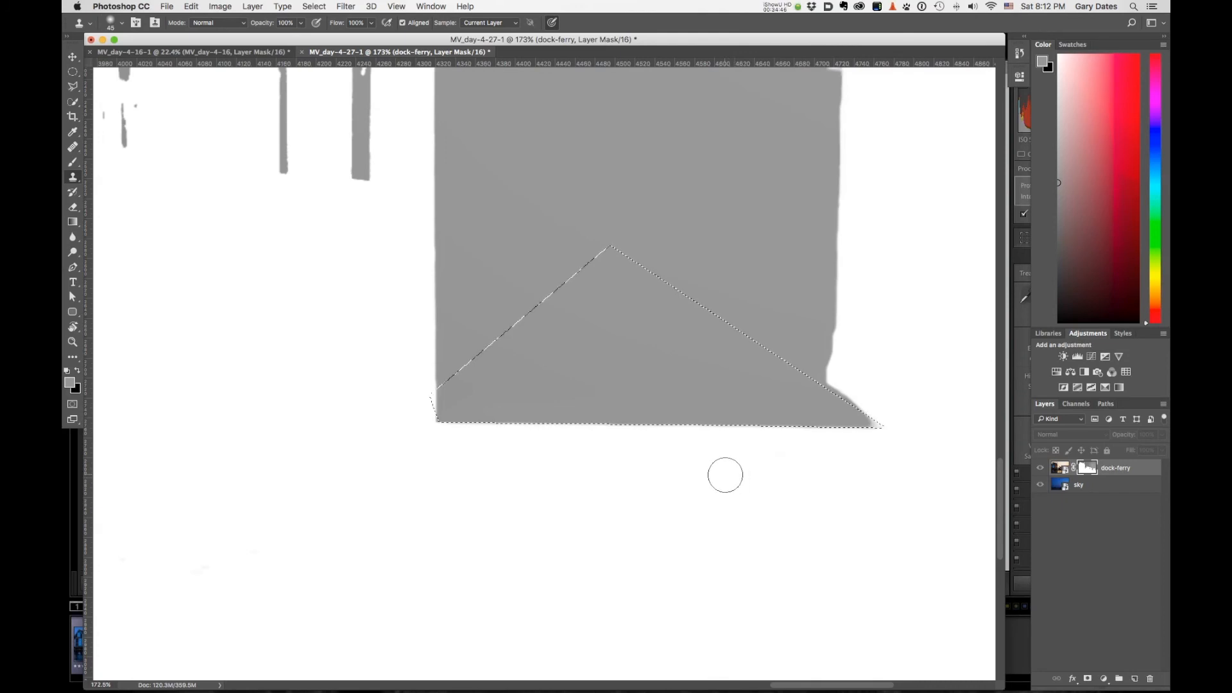
{"action": "key", "text": "super+d"}
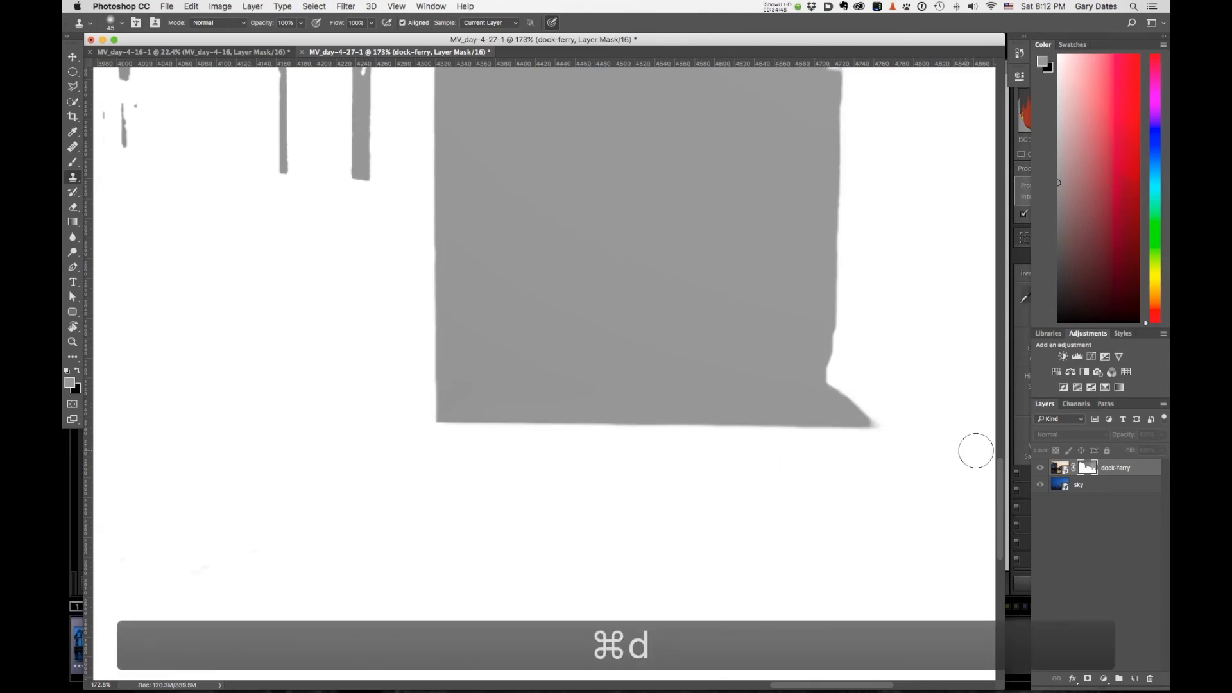
{"action": "left_click", "coordinate": [1088, 466], "text": "alt"}
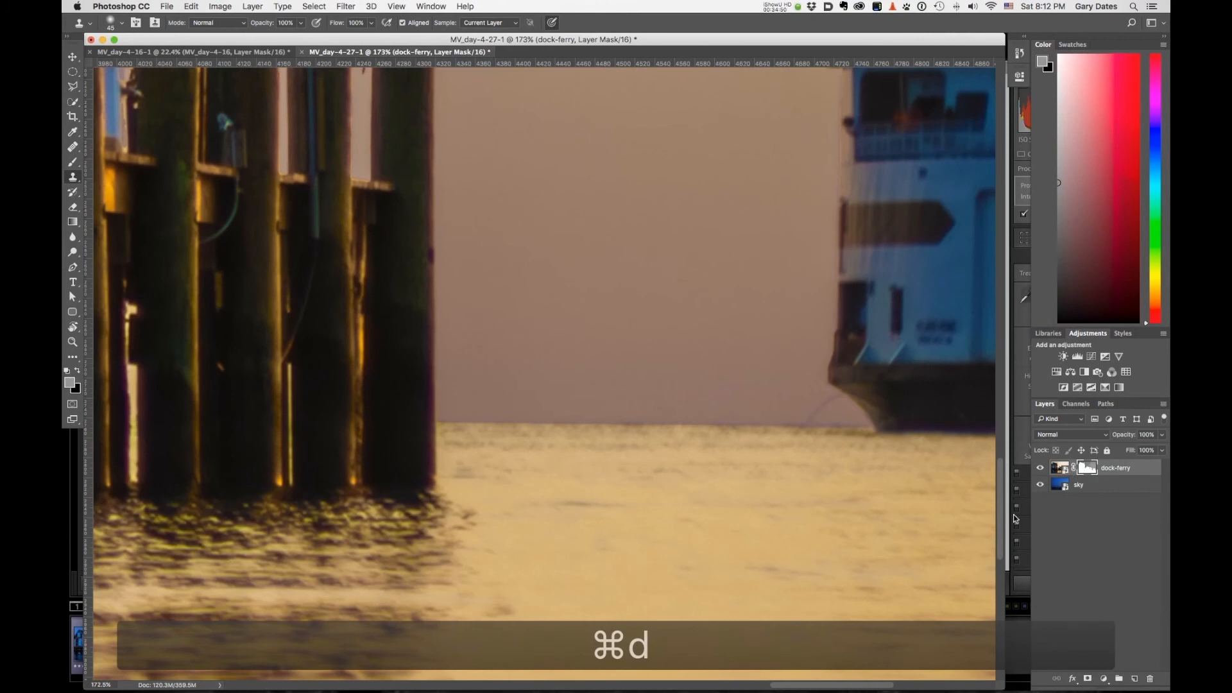
- Examine the retouched horizon and the edges around the pilings and ferry in the composite
{"action": "left_click", "coordinate": [338, 420], "text": "alt"}
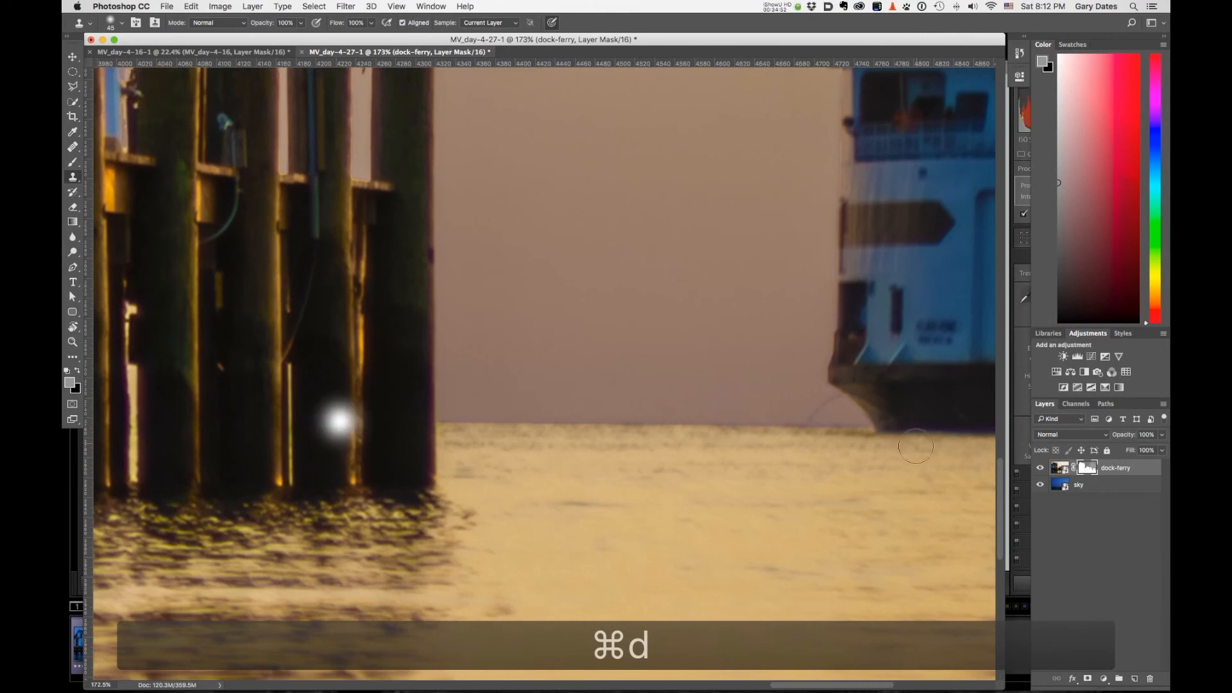
{"action": "left_click", "coordinate": [443, 424]}
{"action": "left_click", "coordinate": [154, 142]}
{"action": "left_click", "coordinate": [197, 119]}
{"action": "key", "text": "super+0"}
{"action": "left_click", "coordinate": [471, 216], "text": "super"}
{"action": "left_click_drag", "start_coordinate": [471, 216], "coordinate": [290, 331]}
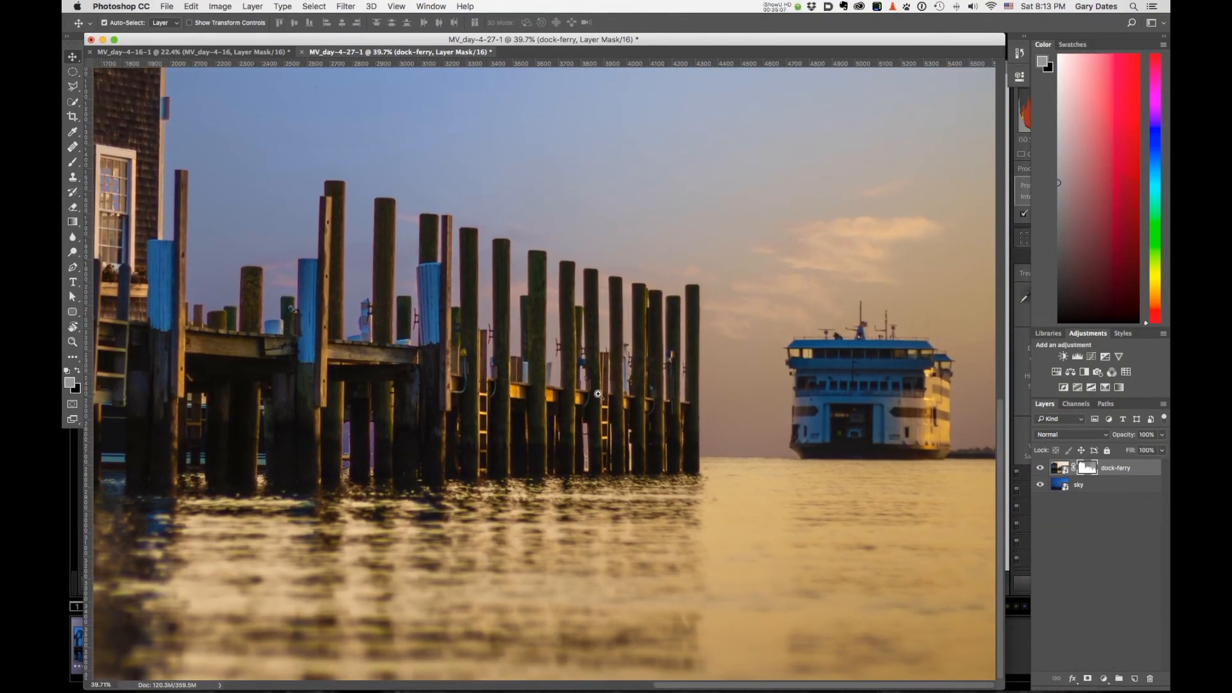
{"action": "left_click", "coordinate": [313, 6]}
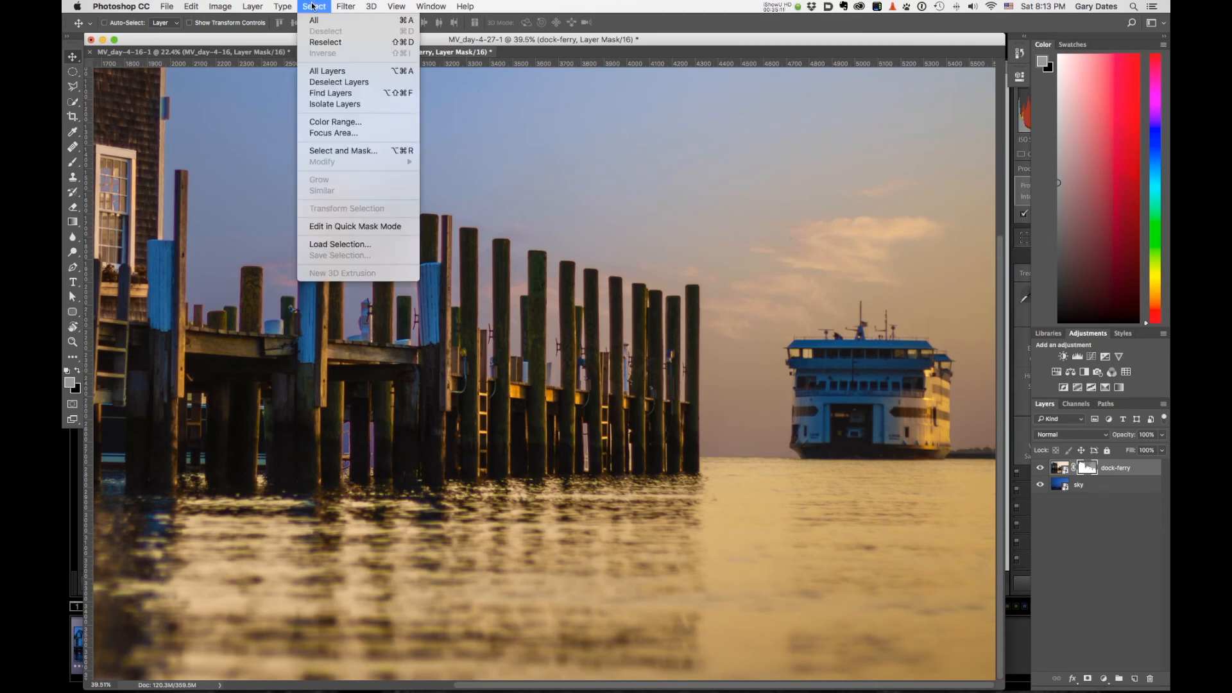
{"action": "left_click", "coordinate": [435, 330]}
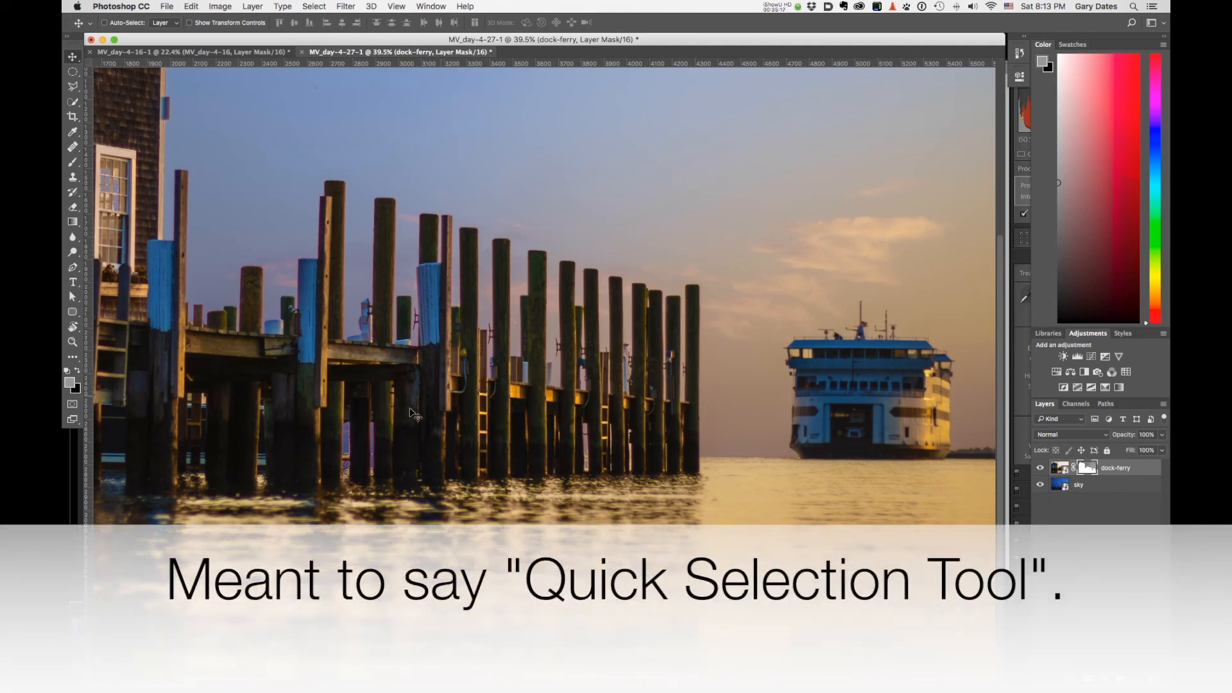
{"action": "left_click_drag", "start_coordinate": [361, 443], "coordinate": [355, 409]}
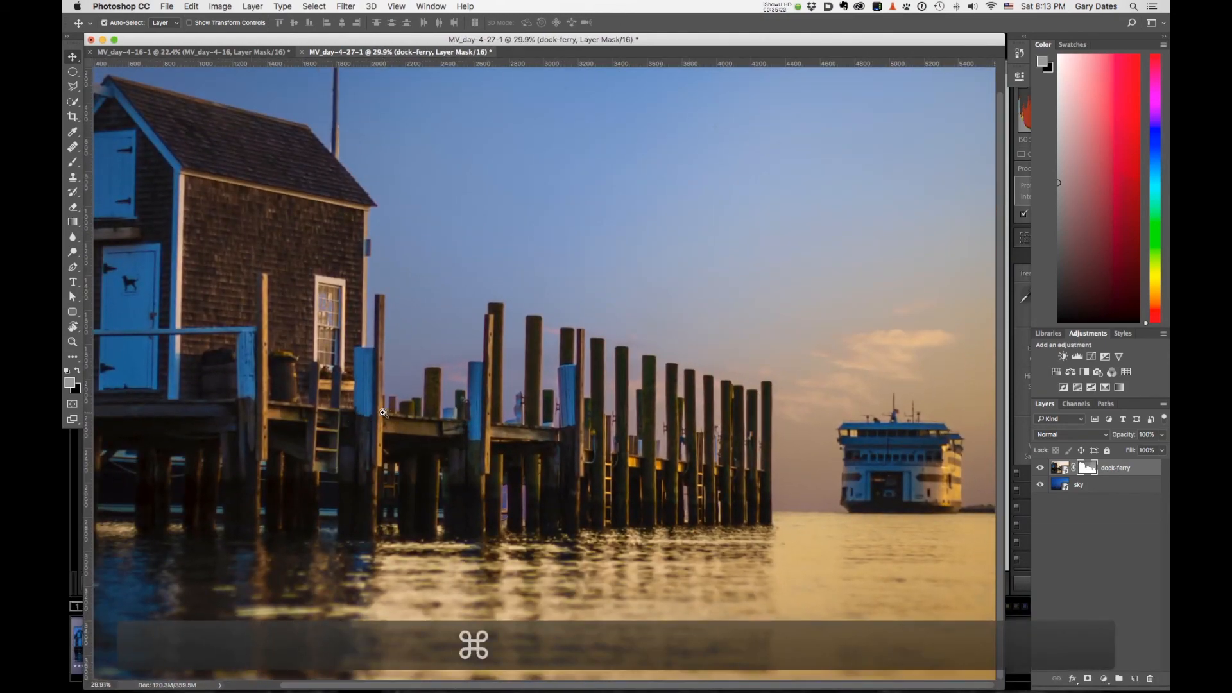
{"action": "key", "text": "super+0"}
{"action": "key", "text": "super"}
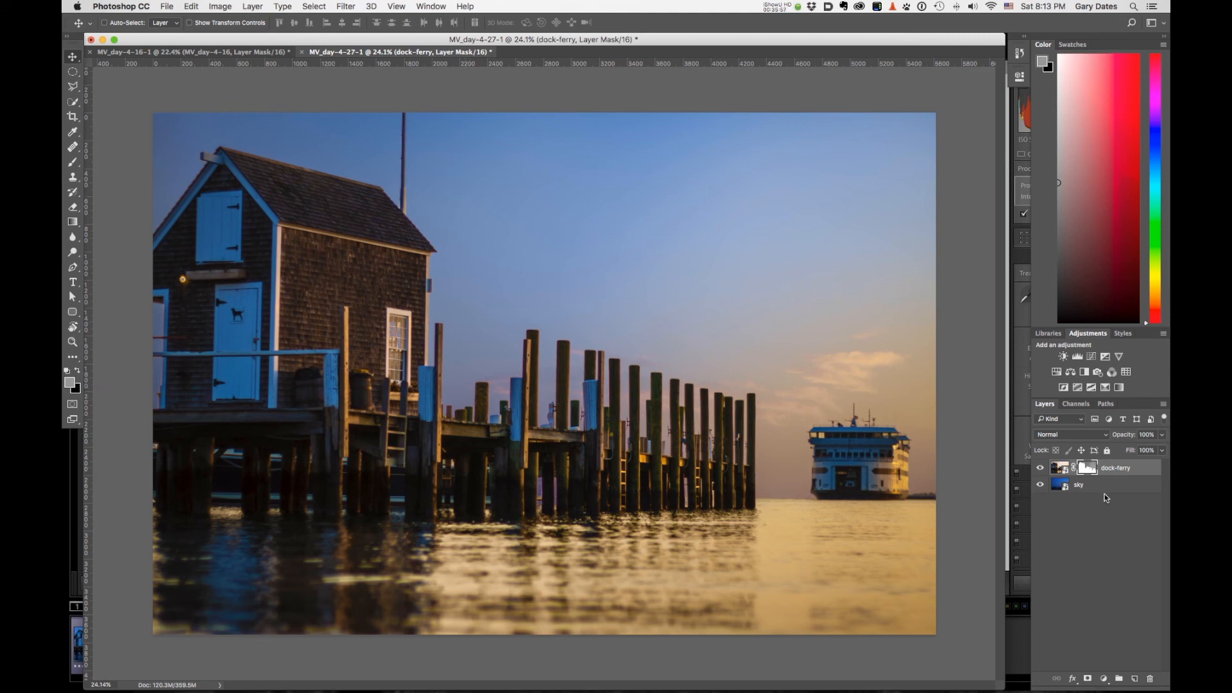
- Add a colorized Hue/Saturation adjustment above dock-ferry with hue 230 and saturation 18, and lower its lightness slightly
{"action": "left_click", "coordinate": [1105, 679]}
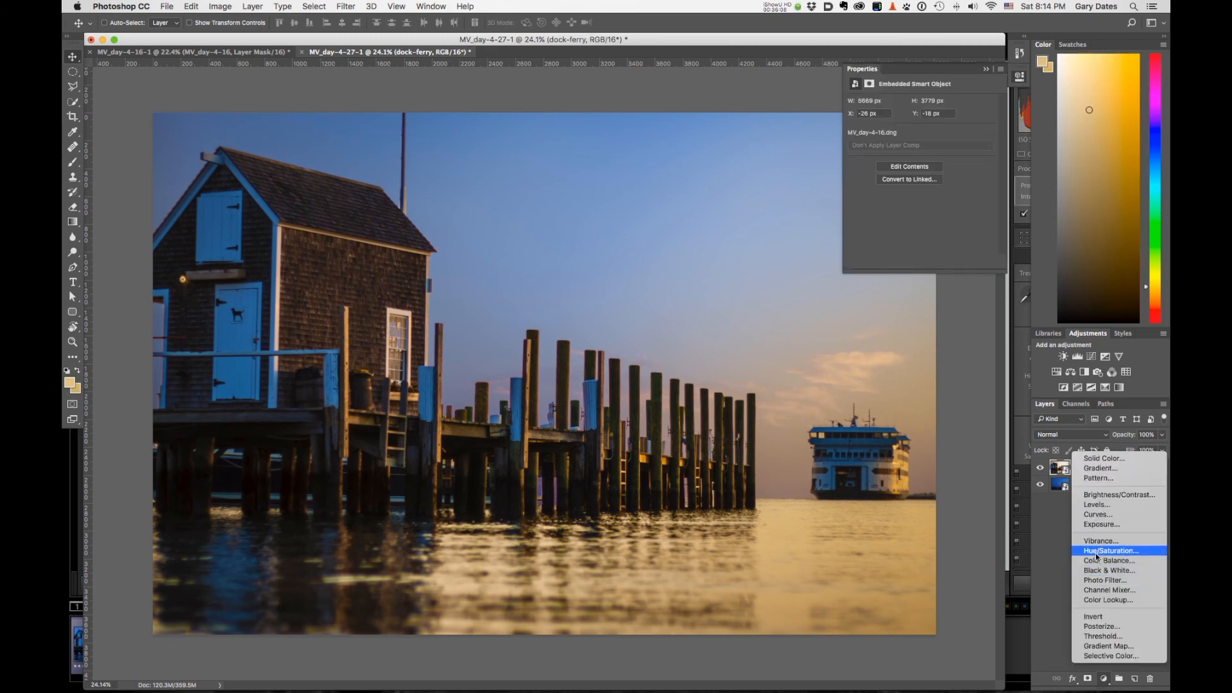
{"action": "left_click", "coordinate": [1097, 551]}
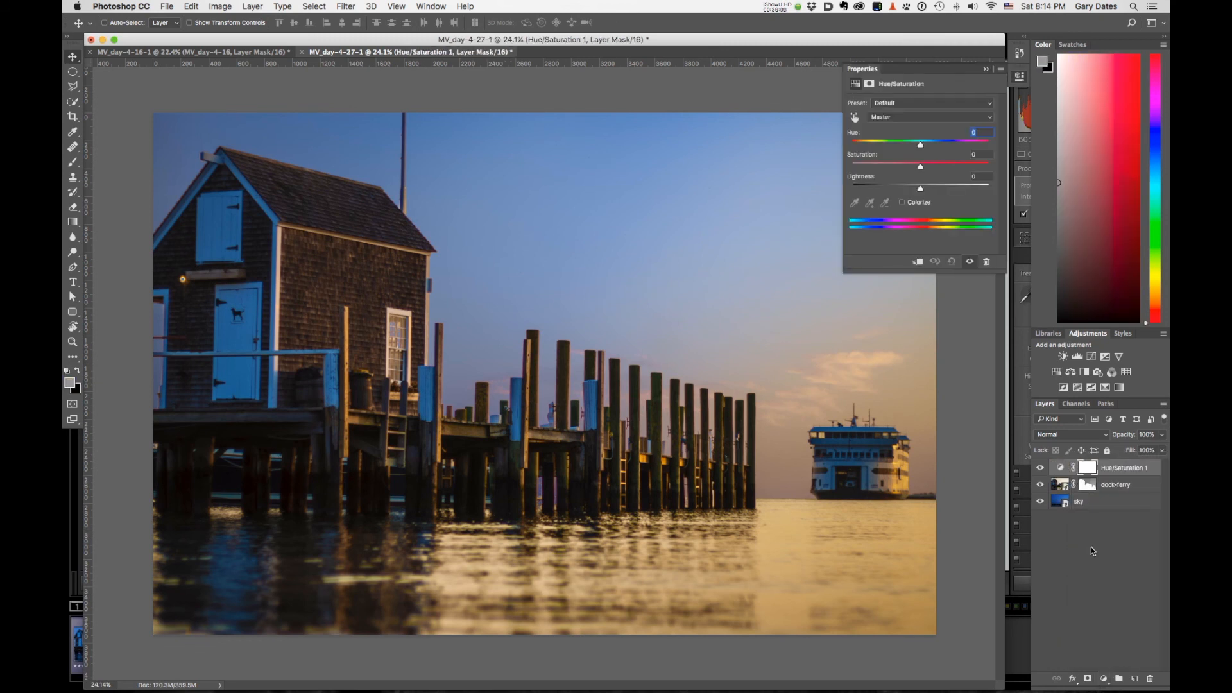
{"action": "left_click", "coordinate": [902, 202]}
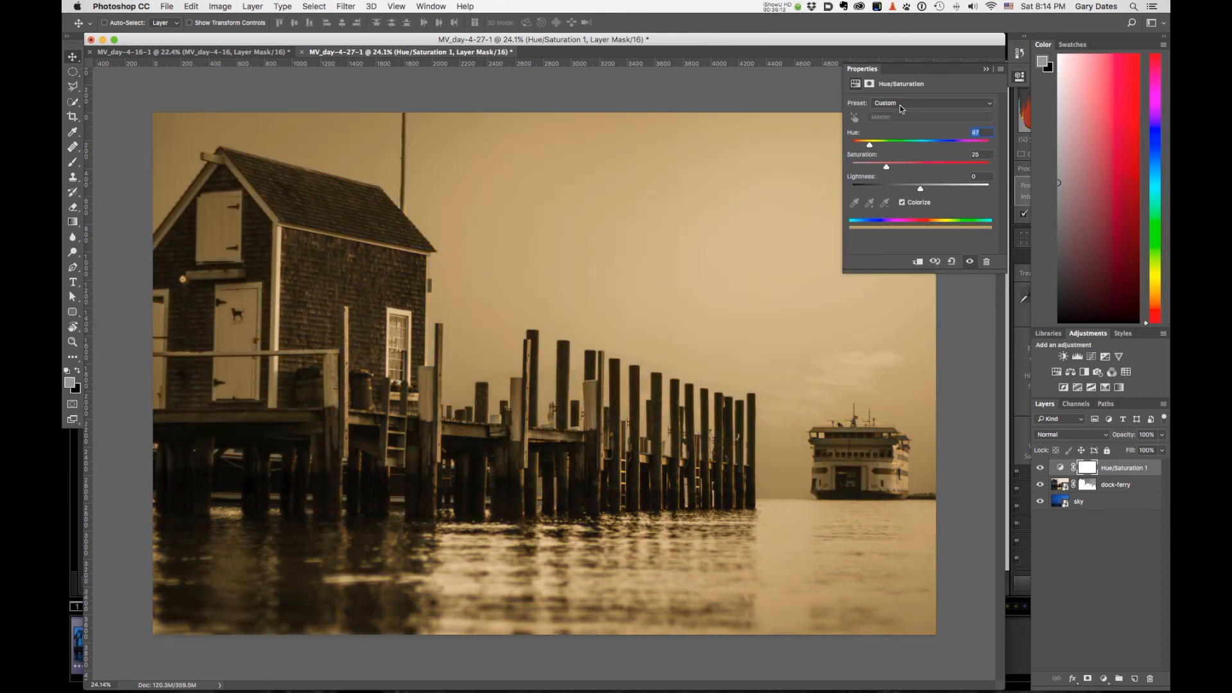
{"action": "left_click_drag", "start_coordinate": [870, 145], "coordinate": [936, 154]}
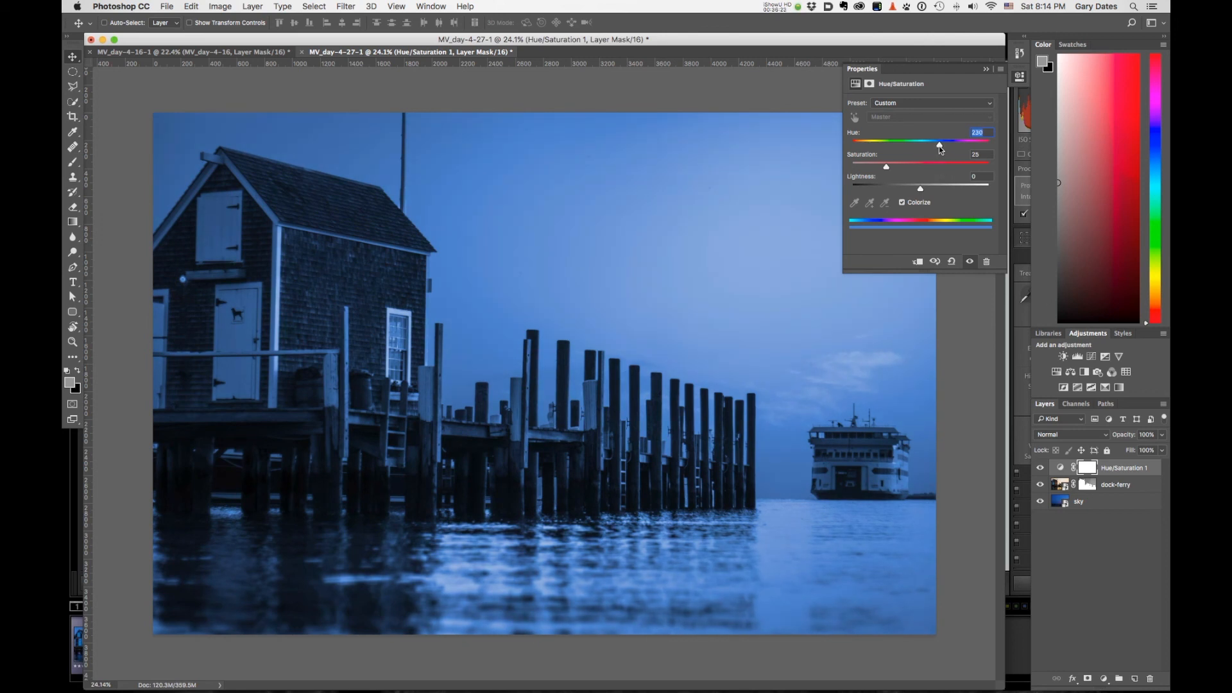
{"action": "left_click_drag", "start_coordinate": [888, 174], "coordinate": [893, 172]}
{"action": "left_click_drag", "start_coordinate": [875, 170], "coordinate": [918, 193]}
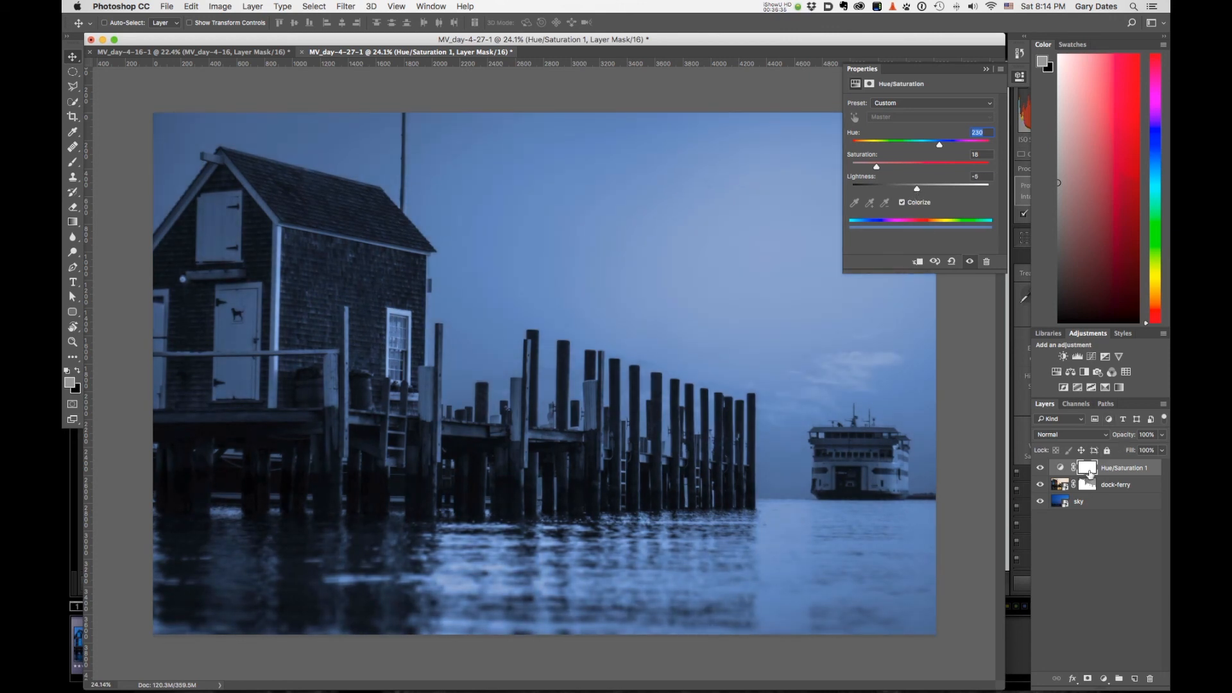
- Fill the Hue/Saturation layer's mask with black to hide the blue tint, and collapse the mask properties
{"action": "left_click", "coordinate": [1087, 468]}
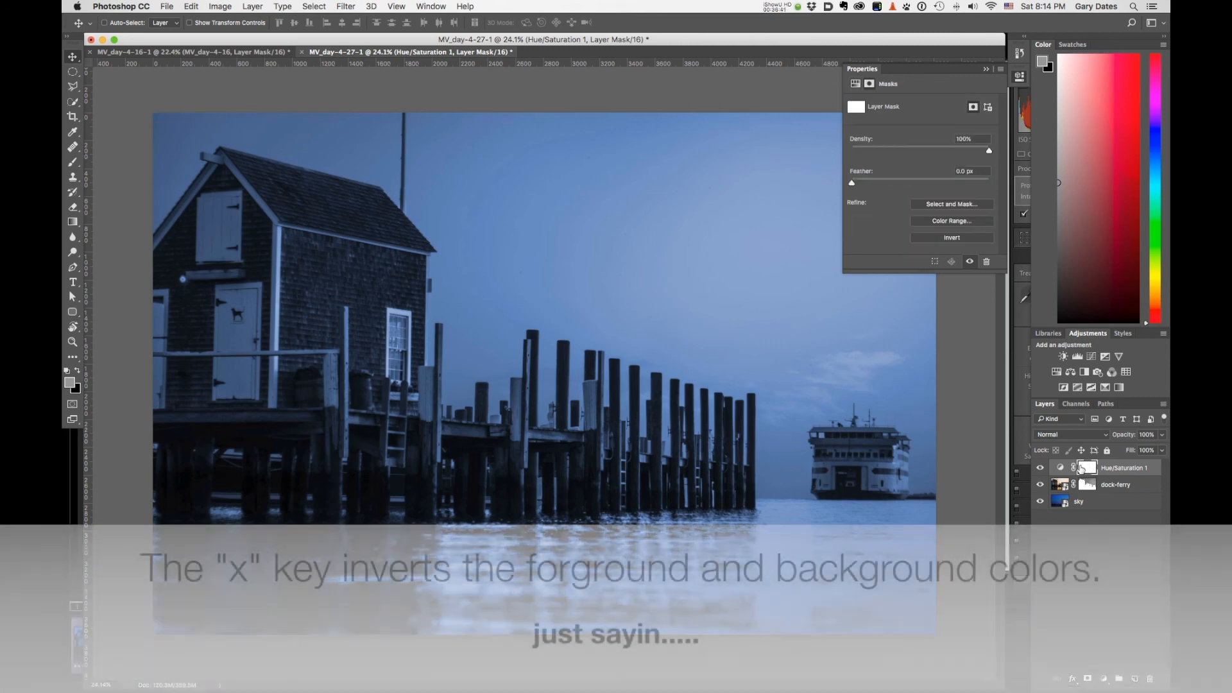
{"action": "key", "text": "x"}
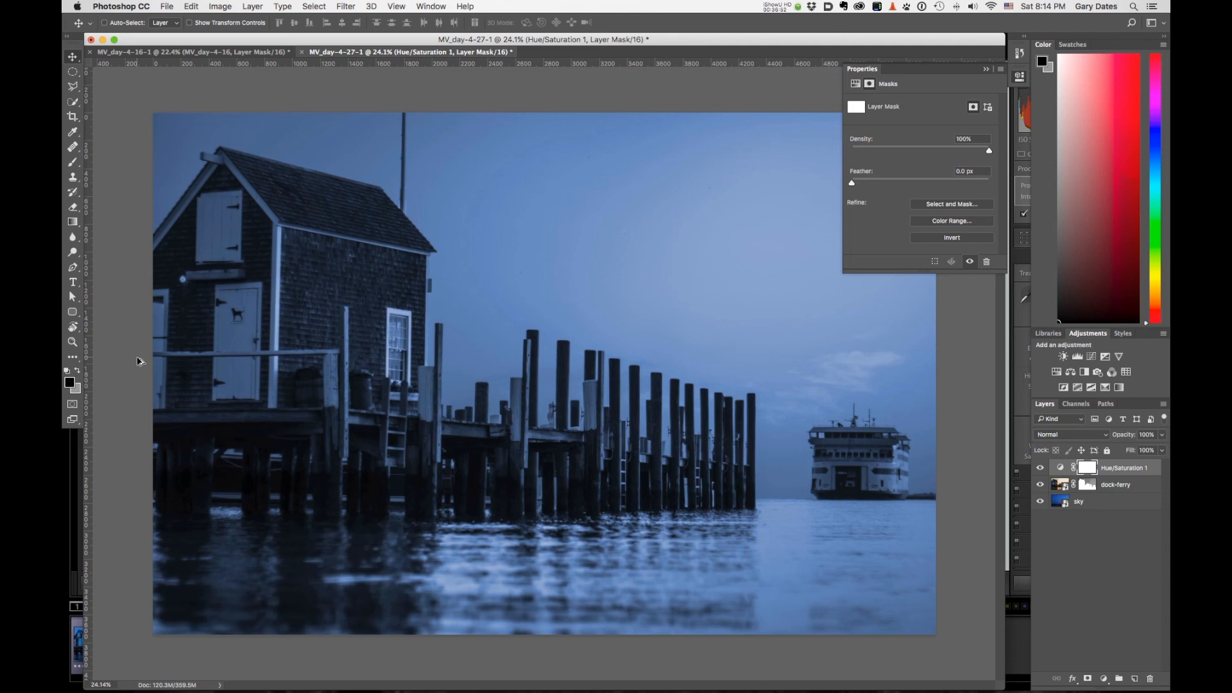
{"action": "key", "text": "alt+BackSpace"}
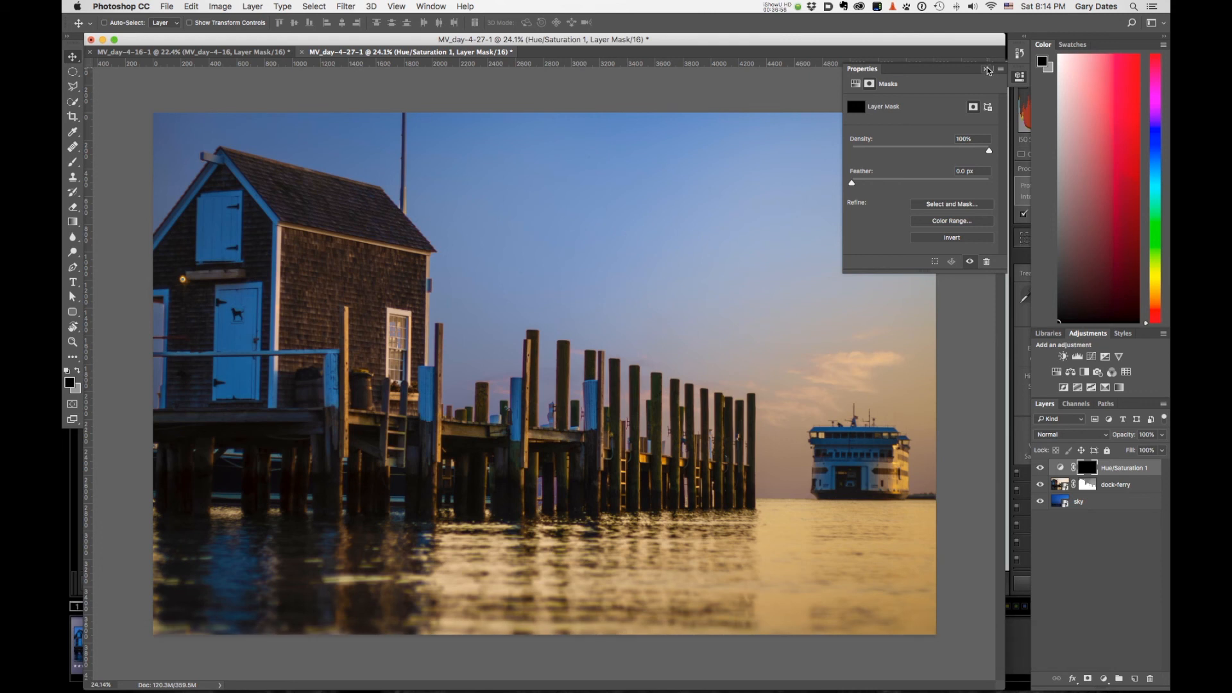
{"action": "left_click", "coordinate": [988, 69]}
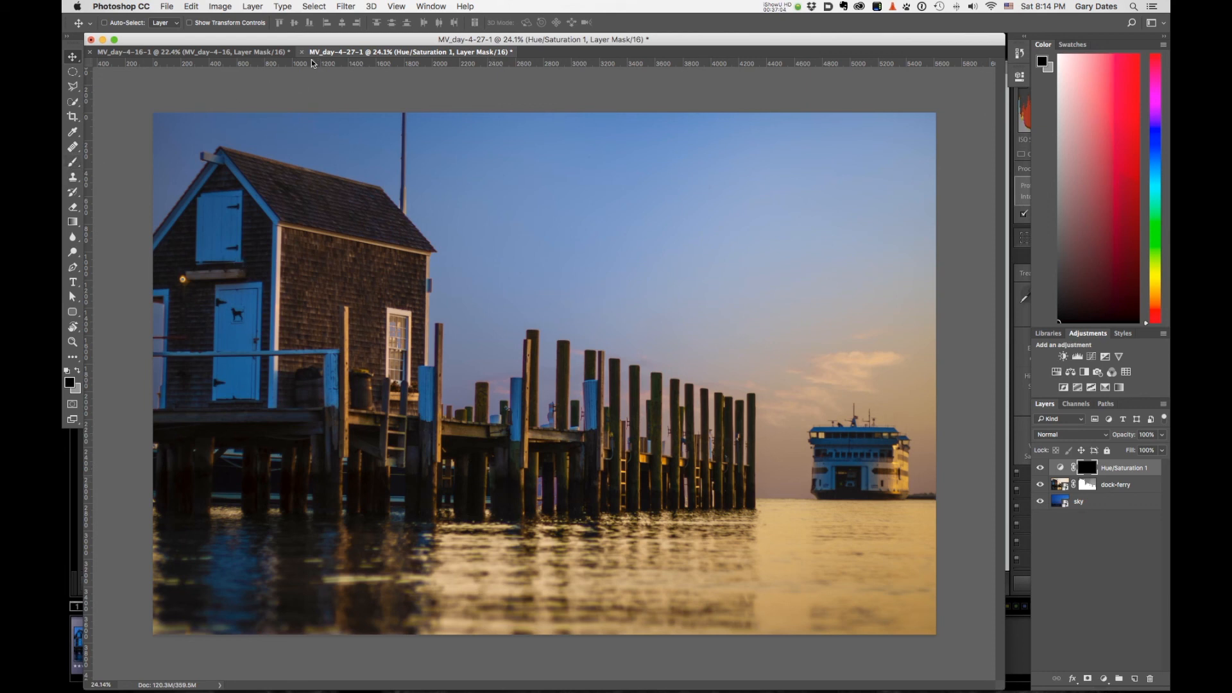
- Set up a white brush at 12% opacity and size 2000 for painting on the Hue/Saturation mask
{"action": "left_click", "coordinate": [72, 162]}
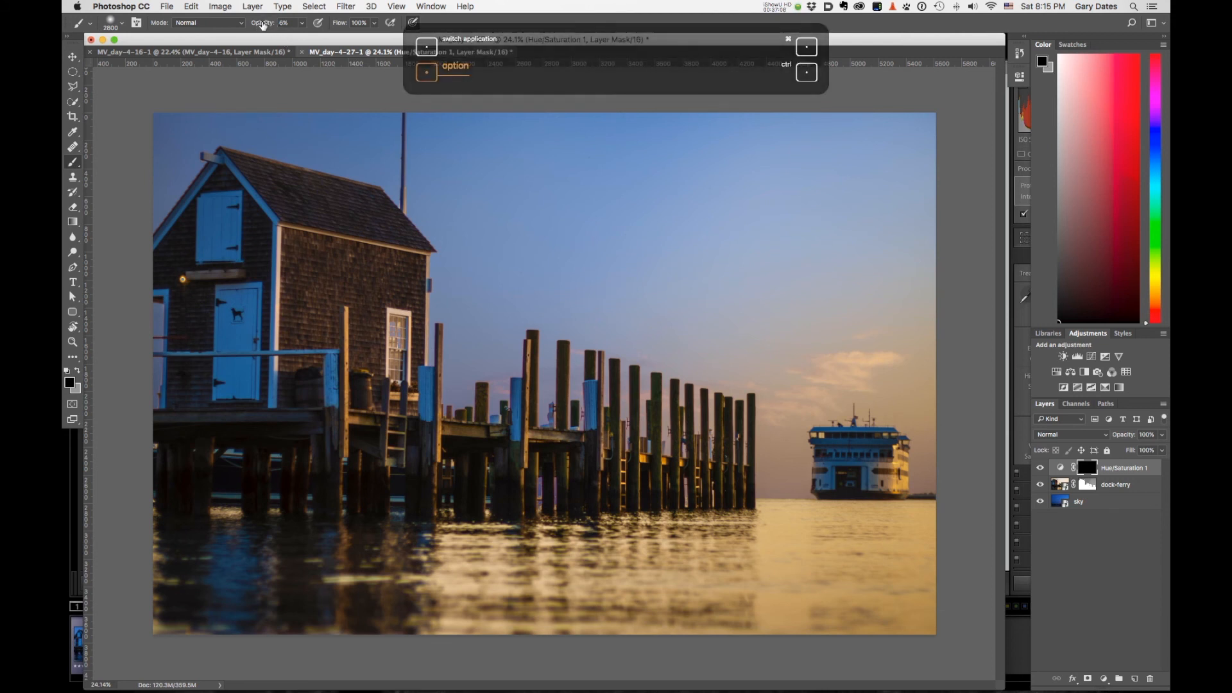
{"action": "left_click_drag", "start_coordinate": [272, 23], "coordinate": [268, 24]}
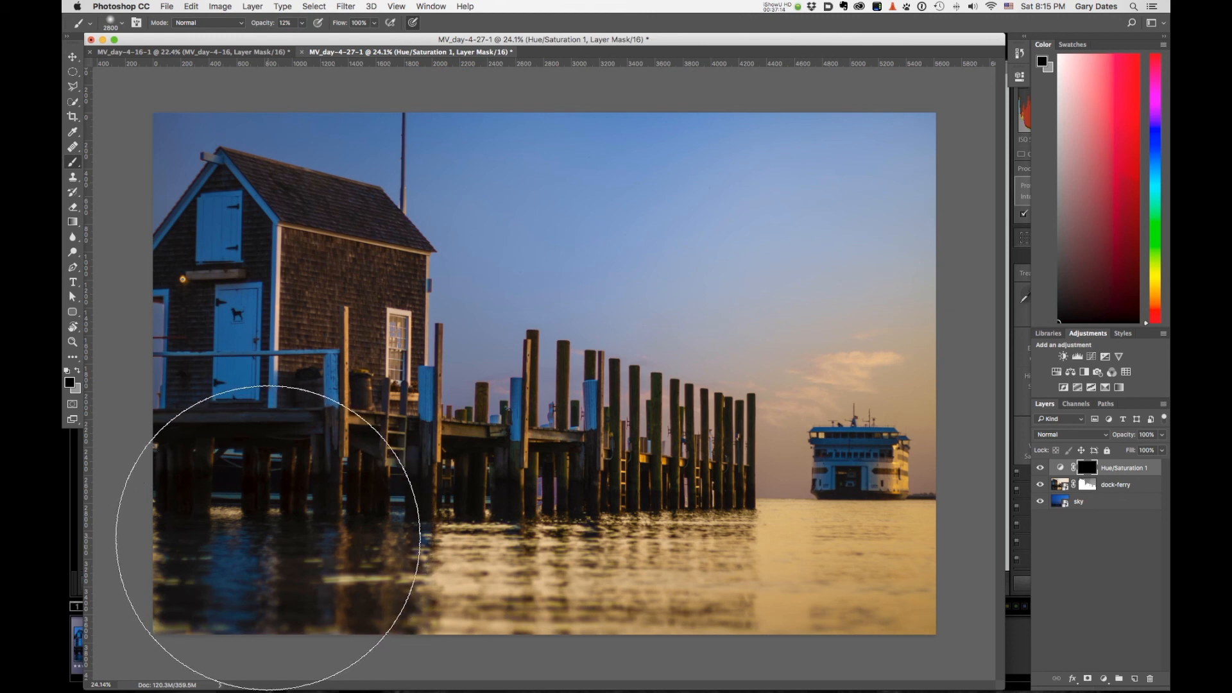
{"action": "key", "text": "d"}
{"action": "key", "text": "x"}
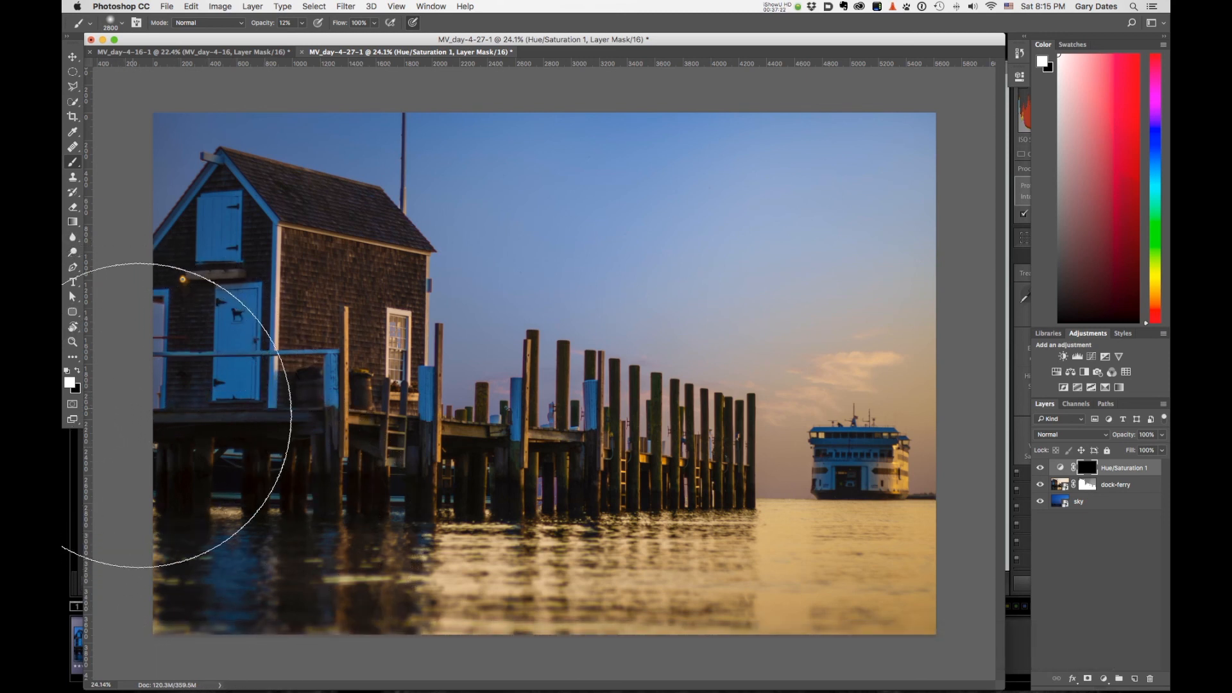
{"action": "key", "text": "bracketleft"}
{"action": "key", "text": "bracketleft"}
{"action": "key", "text": "bracketleft"}
{"action": "key", "text": "bracketleft"}
{"action": "key", "text": "bracketleft"}
{"action": "key", "text": "bracketleft"}
{"action": "key", "text": "bracketleft"}
{"action": "key", "text": "bracketleft"}
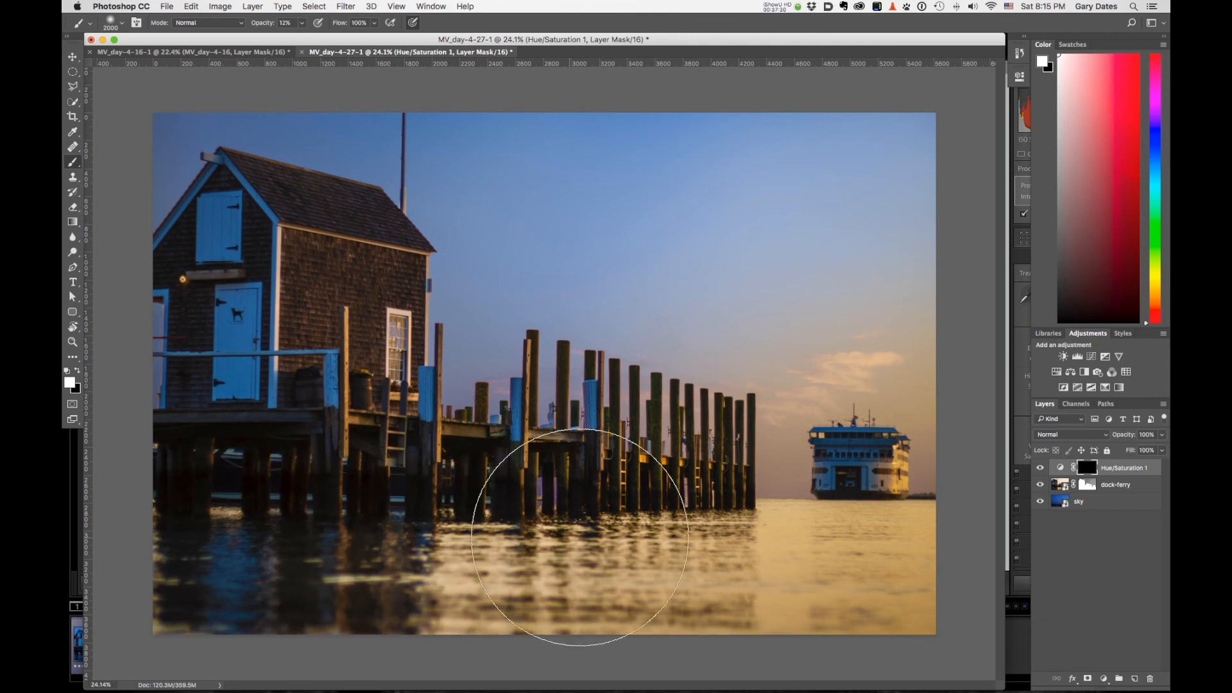
- Brush the blue tint into the water beneath the dock on the Hue/Saturation mask, and switch the paint colour to black
{"action": "mouse_move", "coordinate": [231, 556]}
{"action": "left_mouse_down"}
{"action": "mouse_move", "coordinate": [432, 537]}
{"action": "mouse_move", "coordinate": [583, 547]}
{"action": "left_mouse_up"}
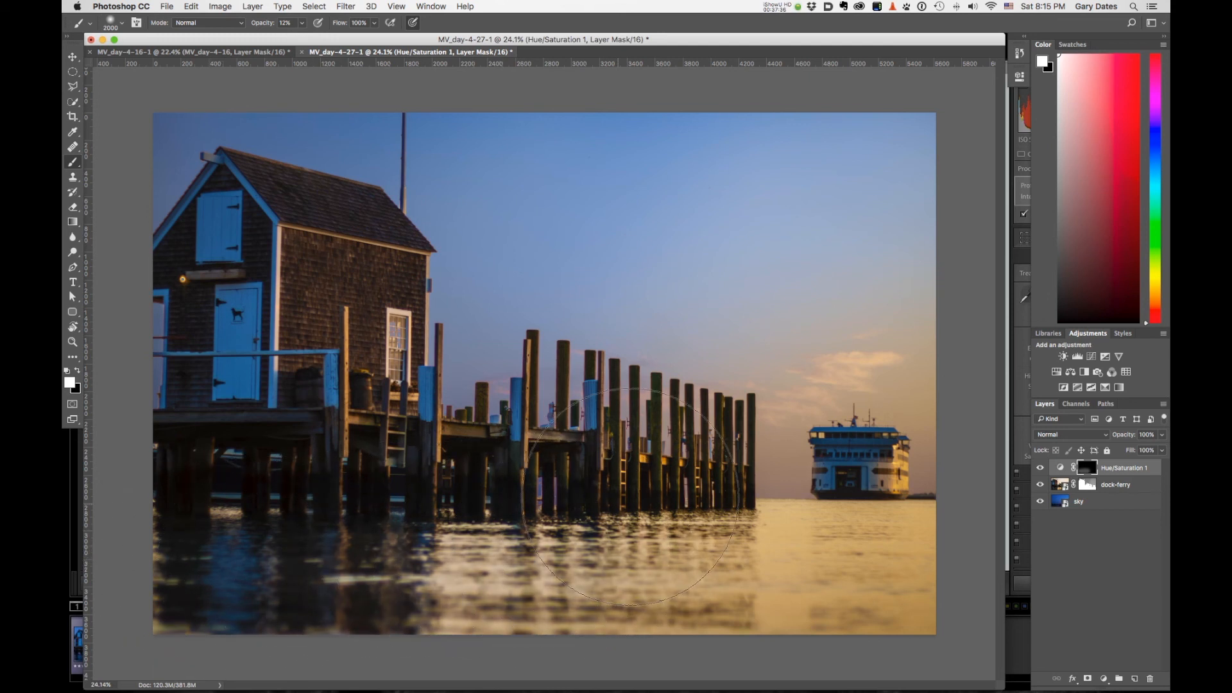
{"action": "mouse_move", "coordinate": [269, 536]}
{"action": "left_mouse_down"}
{"action": "mouse_move", "coordinate": [274, 522]}
{"action": "mouse_move", "coordinate": [448, 500]}
{"action": "left_mouse_up"}
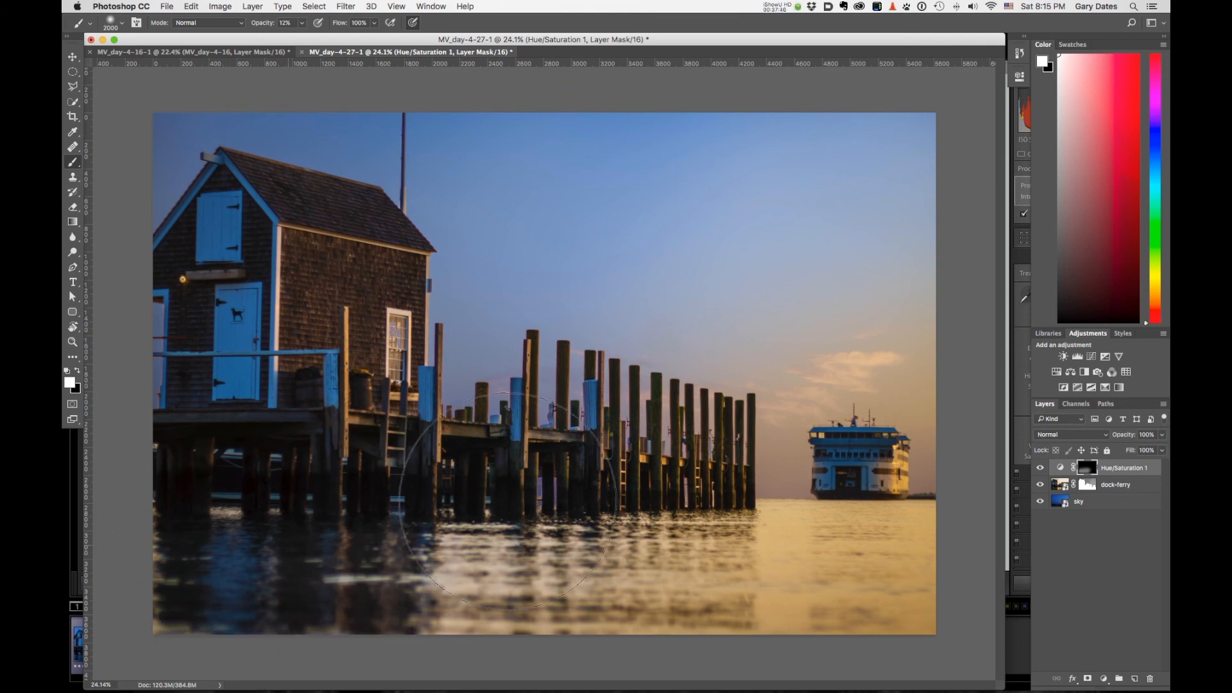
{"action": "left_click_drag", "start_coordinate": [335, 550], "coordinate": [236, 570]}
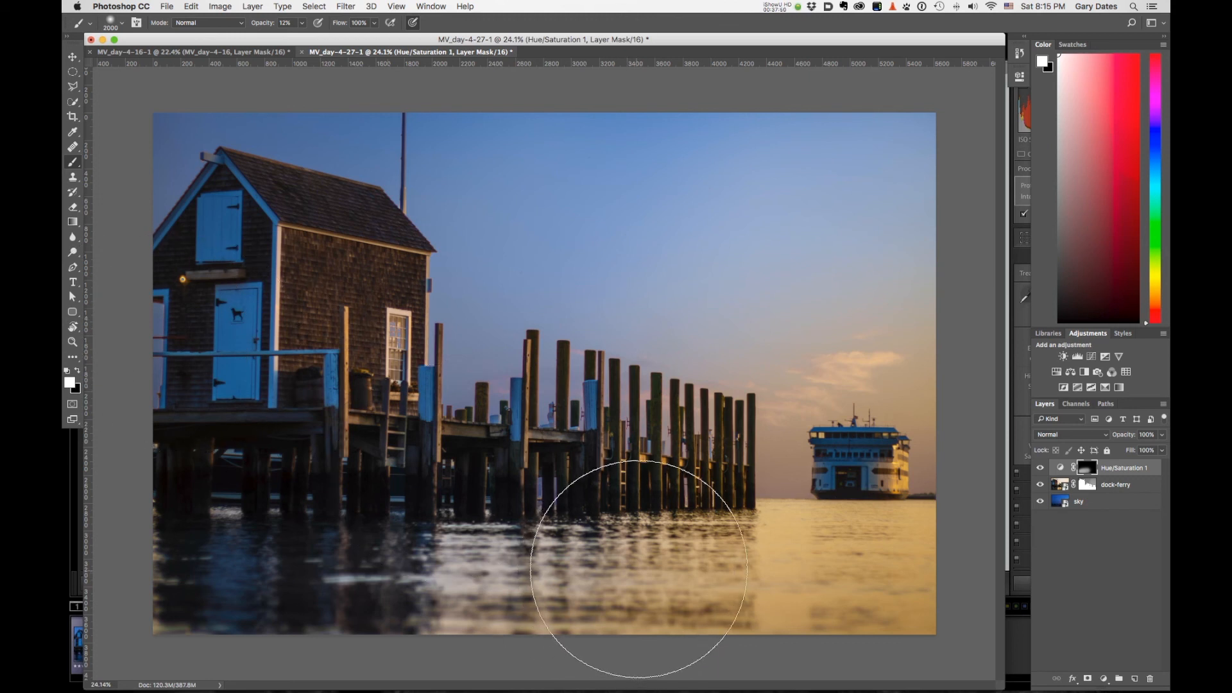
{"action": "key", "text": "x"}
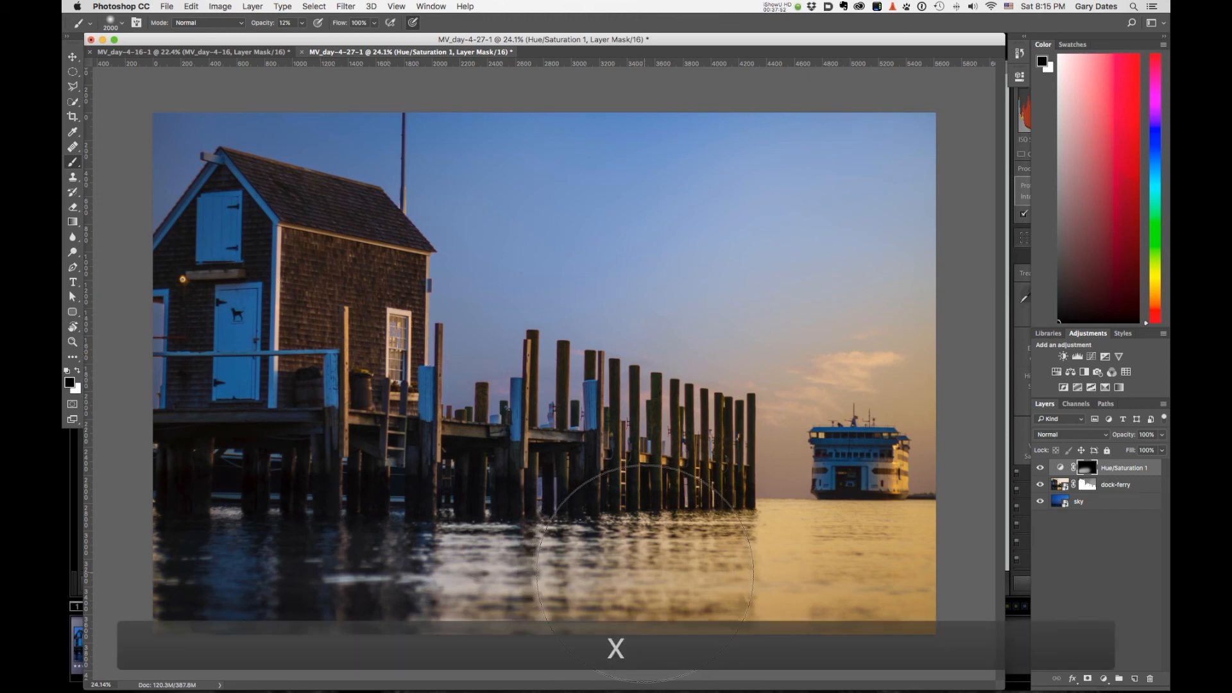